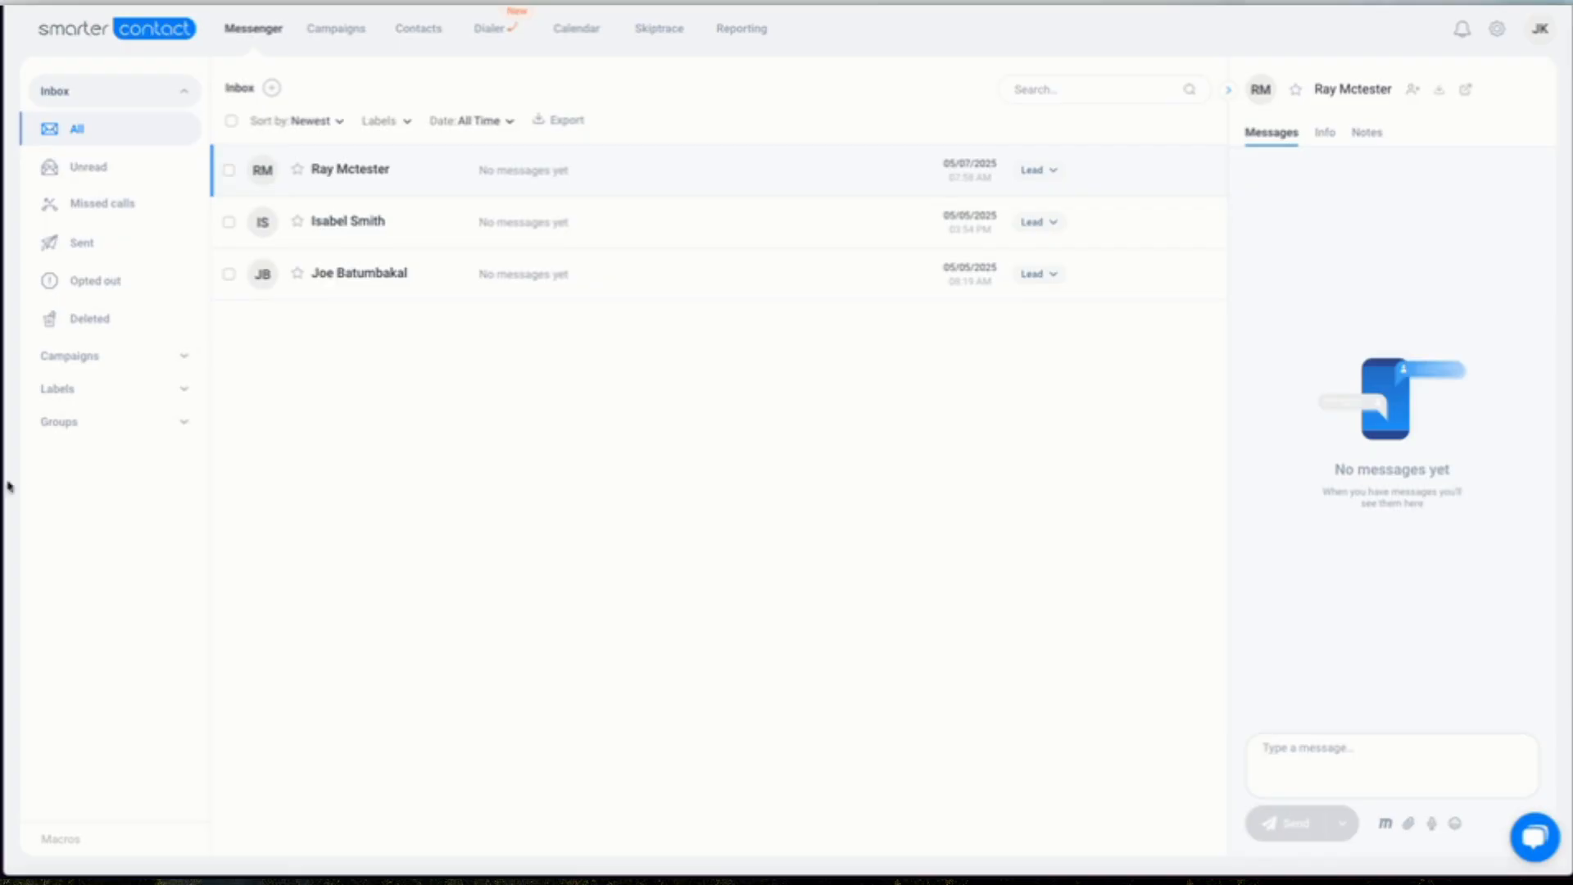
Switch to Pebble, examine the second Lead In deal on the Sellers board, and open the Campaigns list.
mouse_move(3, 481)
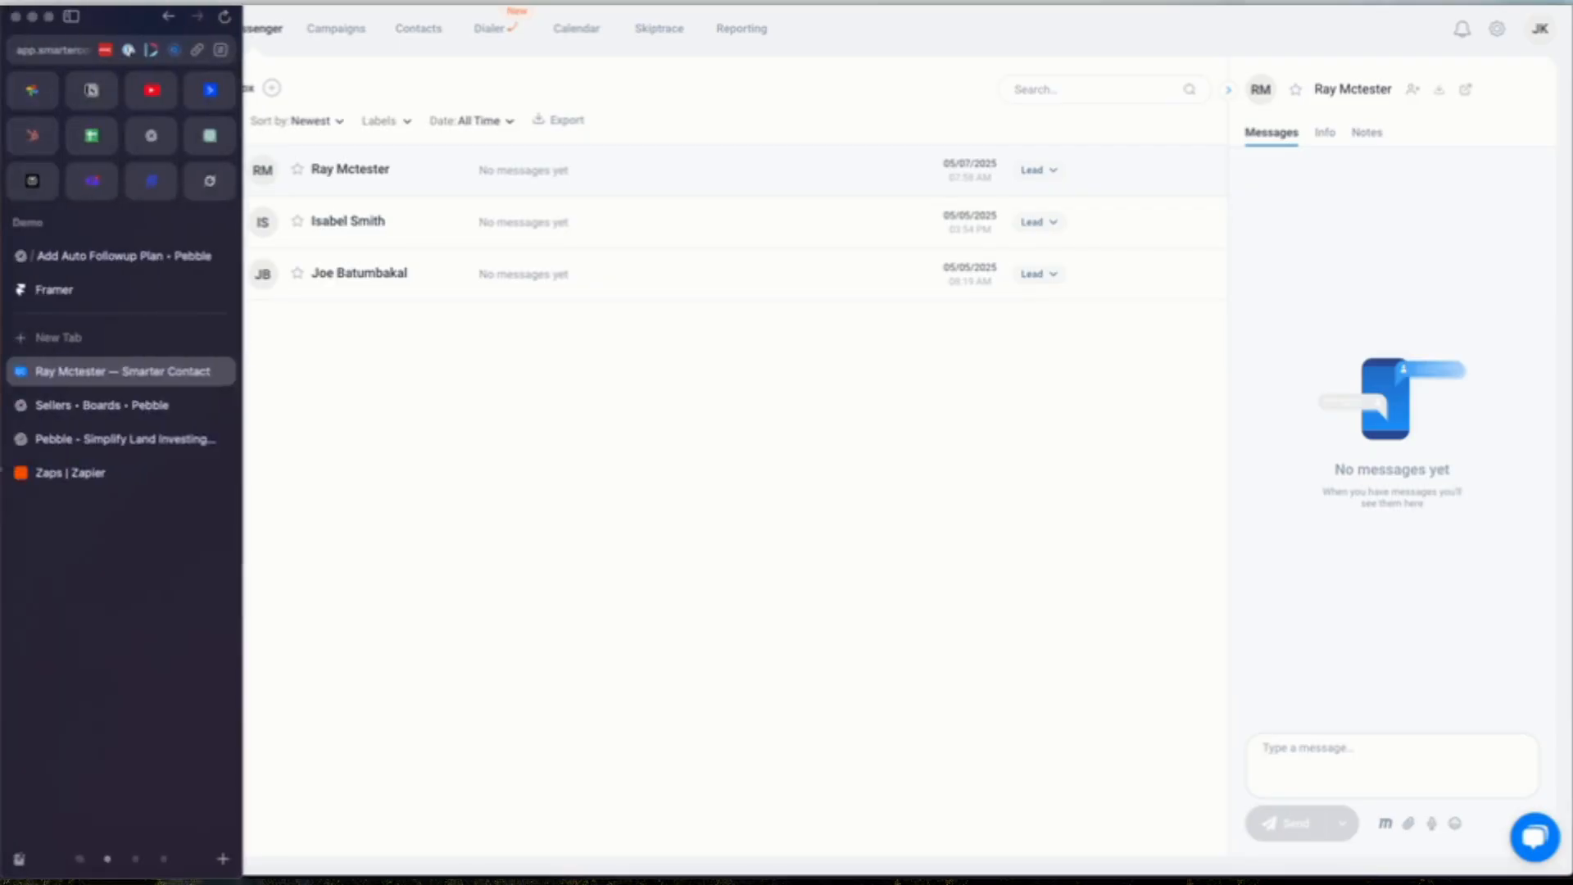
left_click(101, 405)
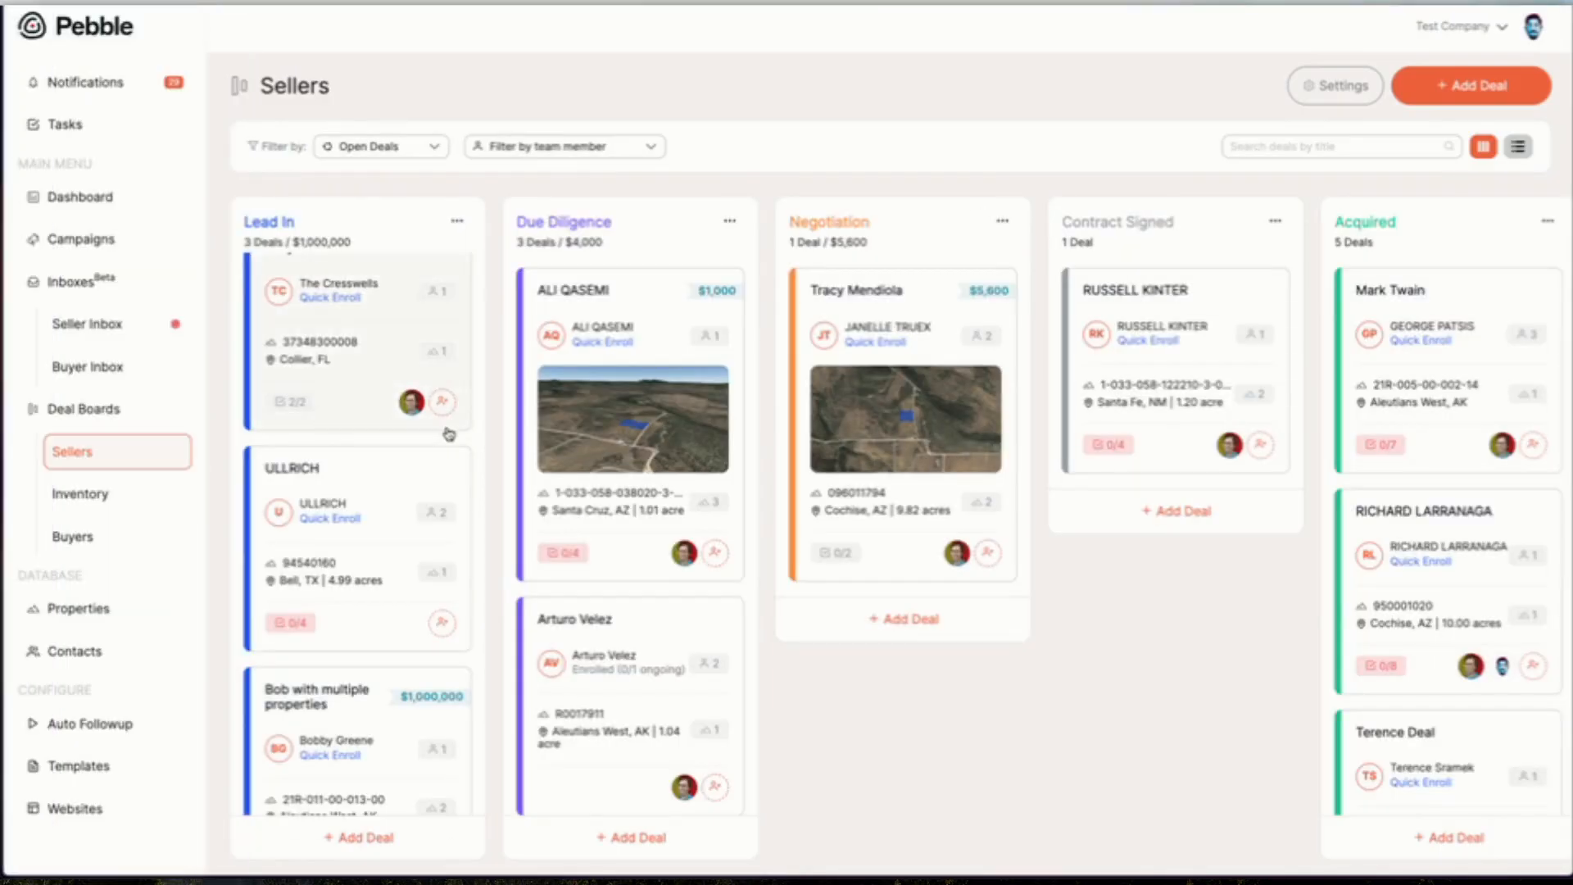
left_click(405, 496)
scroll(456, 460, "down", 6)
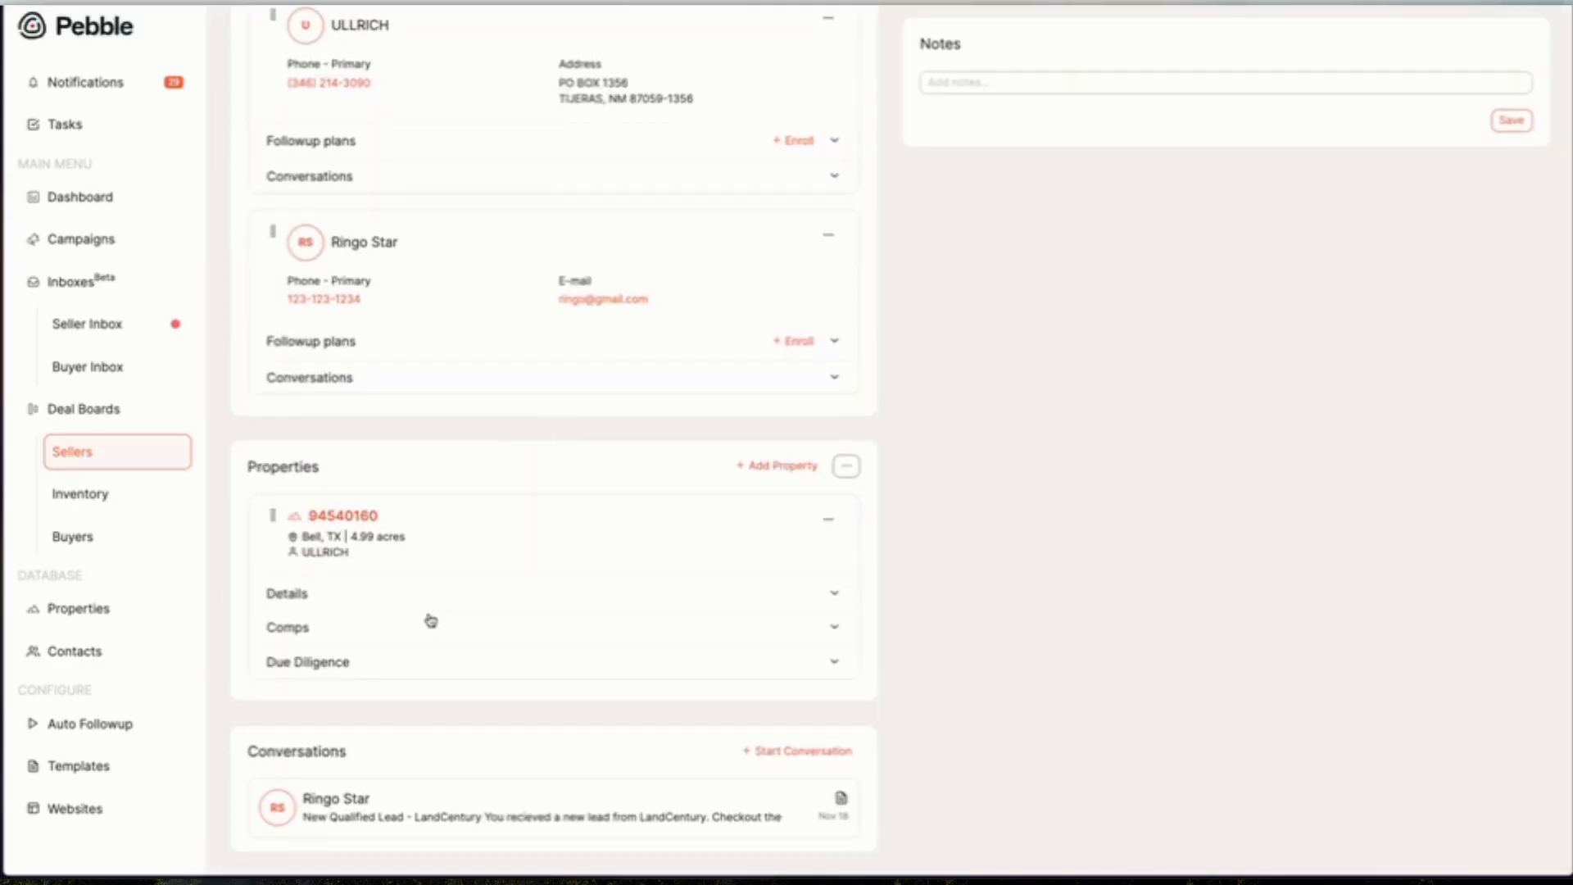
scroll(431, 620, "up", 6)
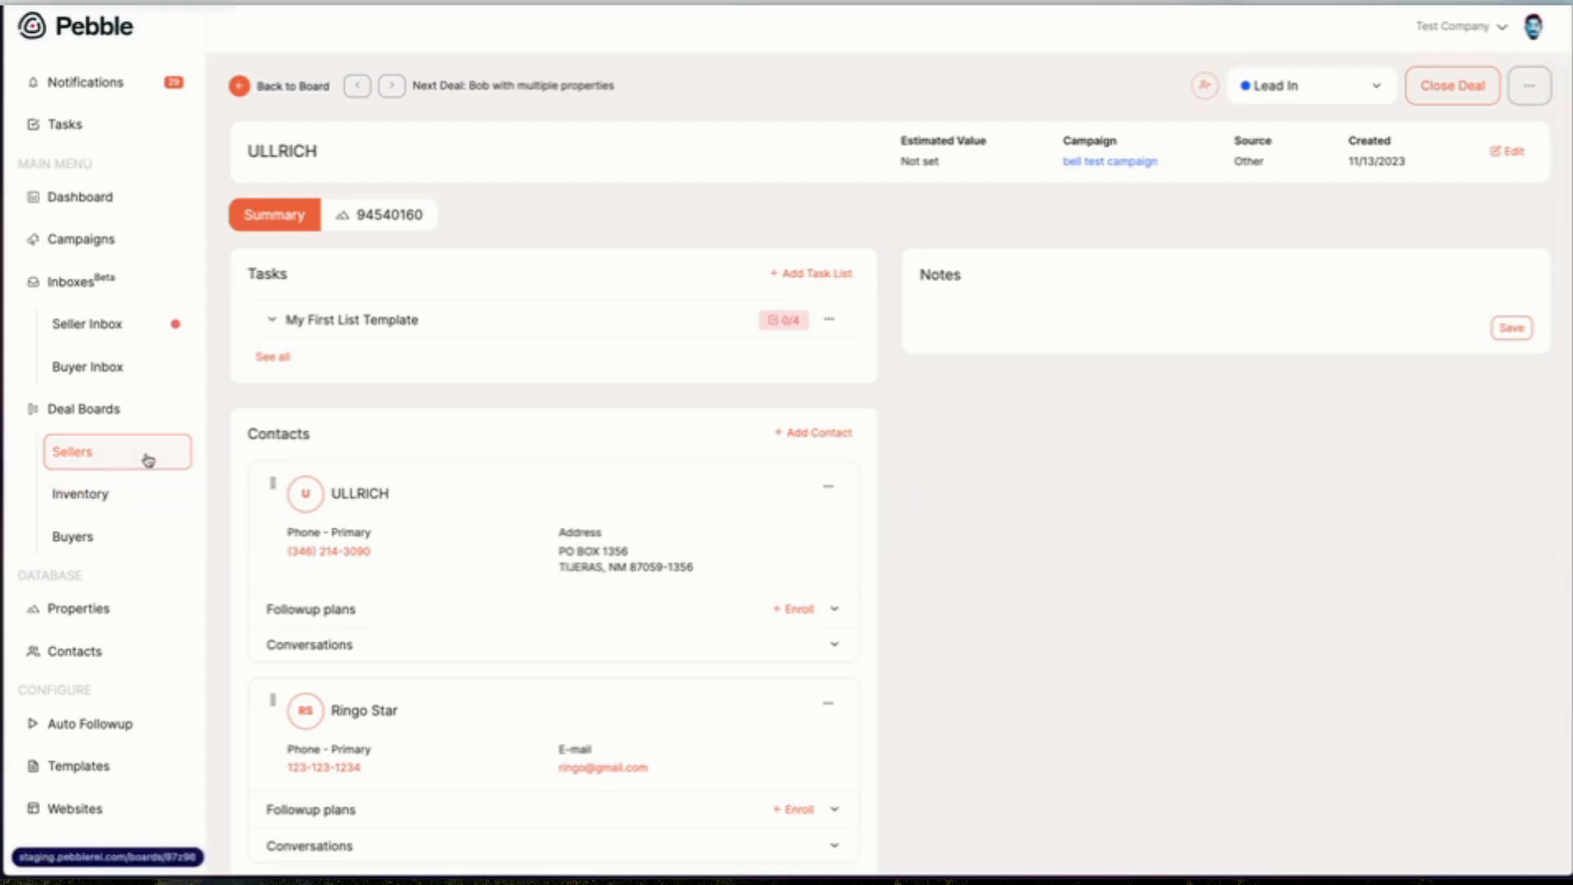
left_click(148, 461)
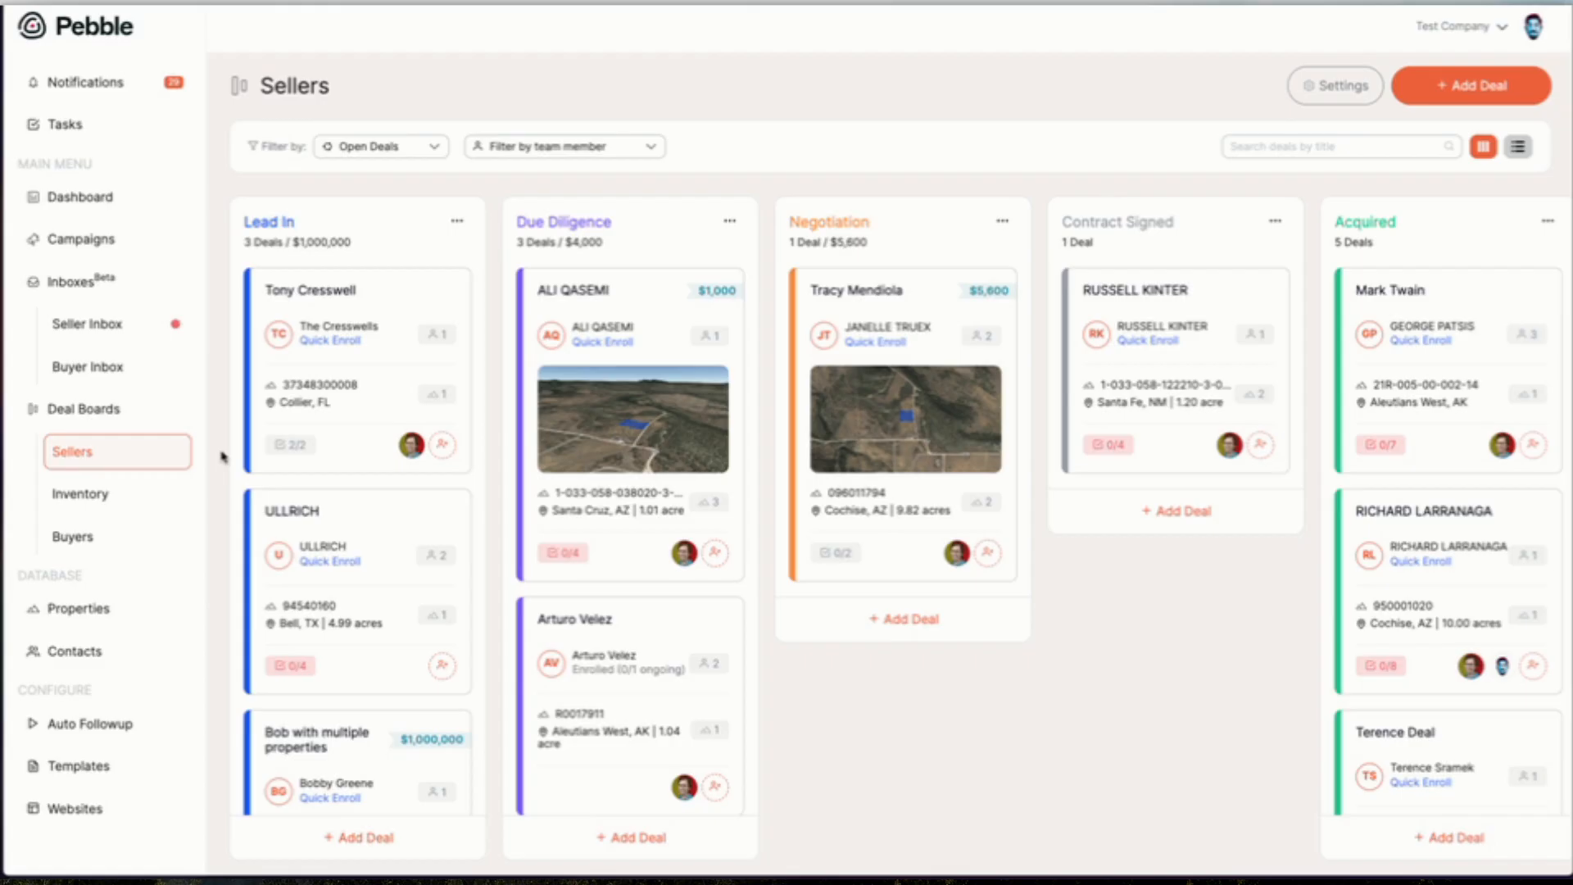
left_click(149, 257)
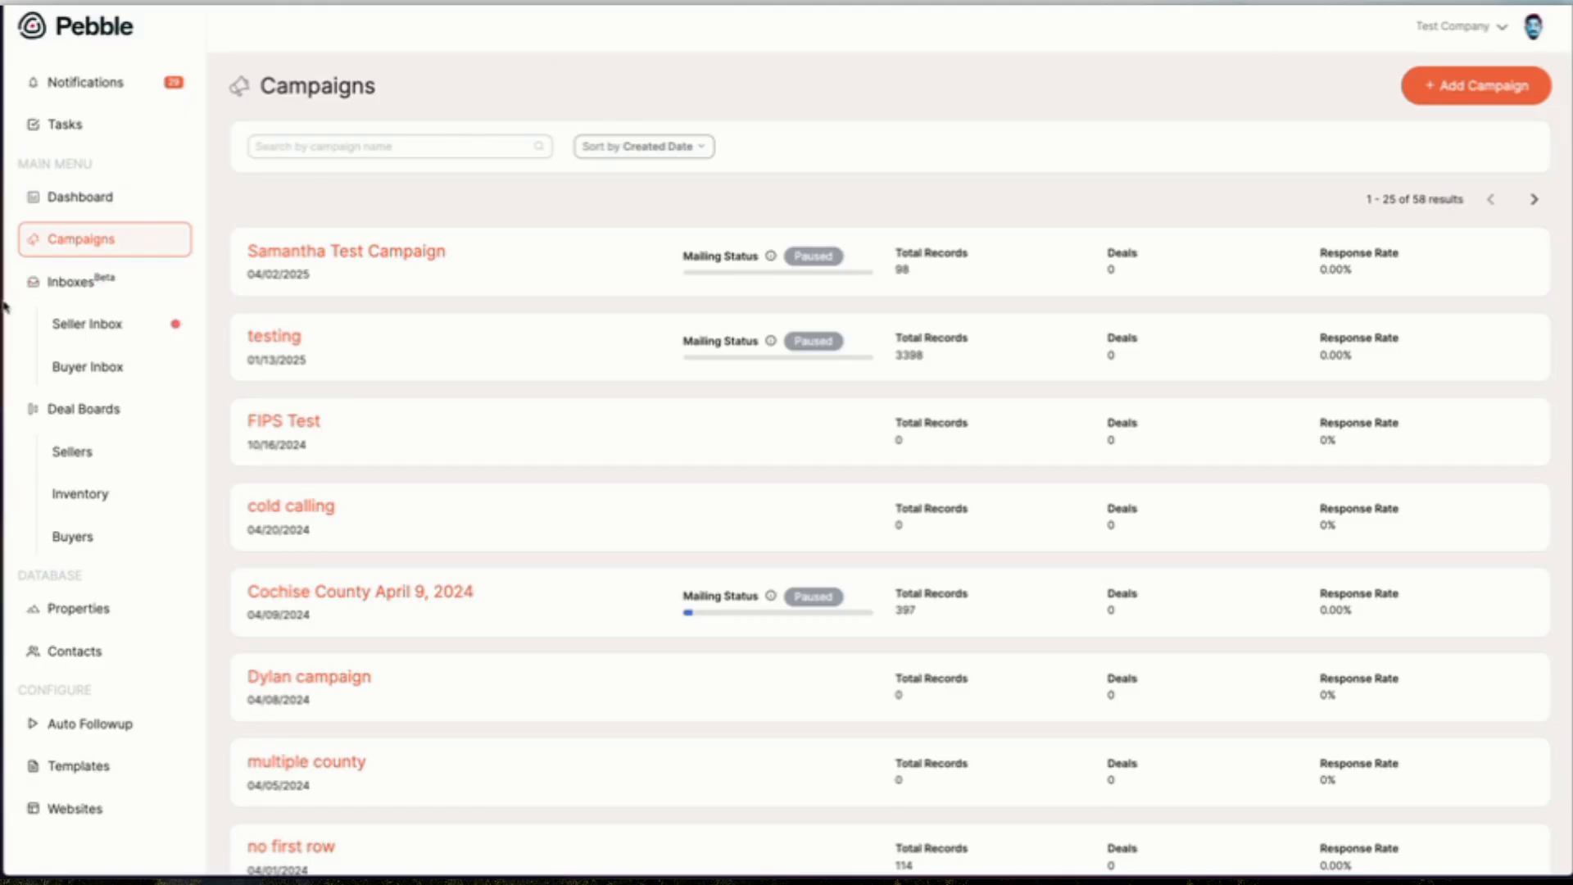
Switch to Zapier and create a new Zap.
mouse_move(3, 323)
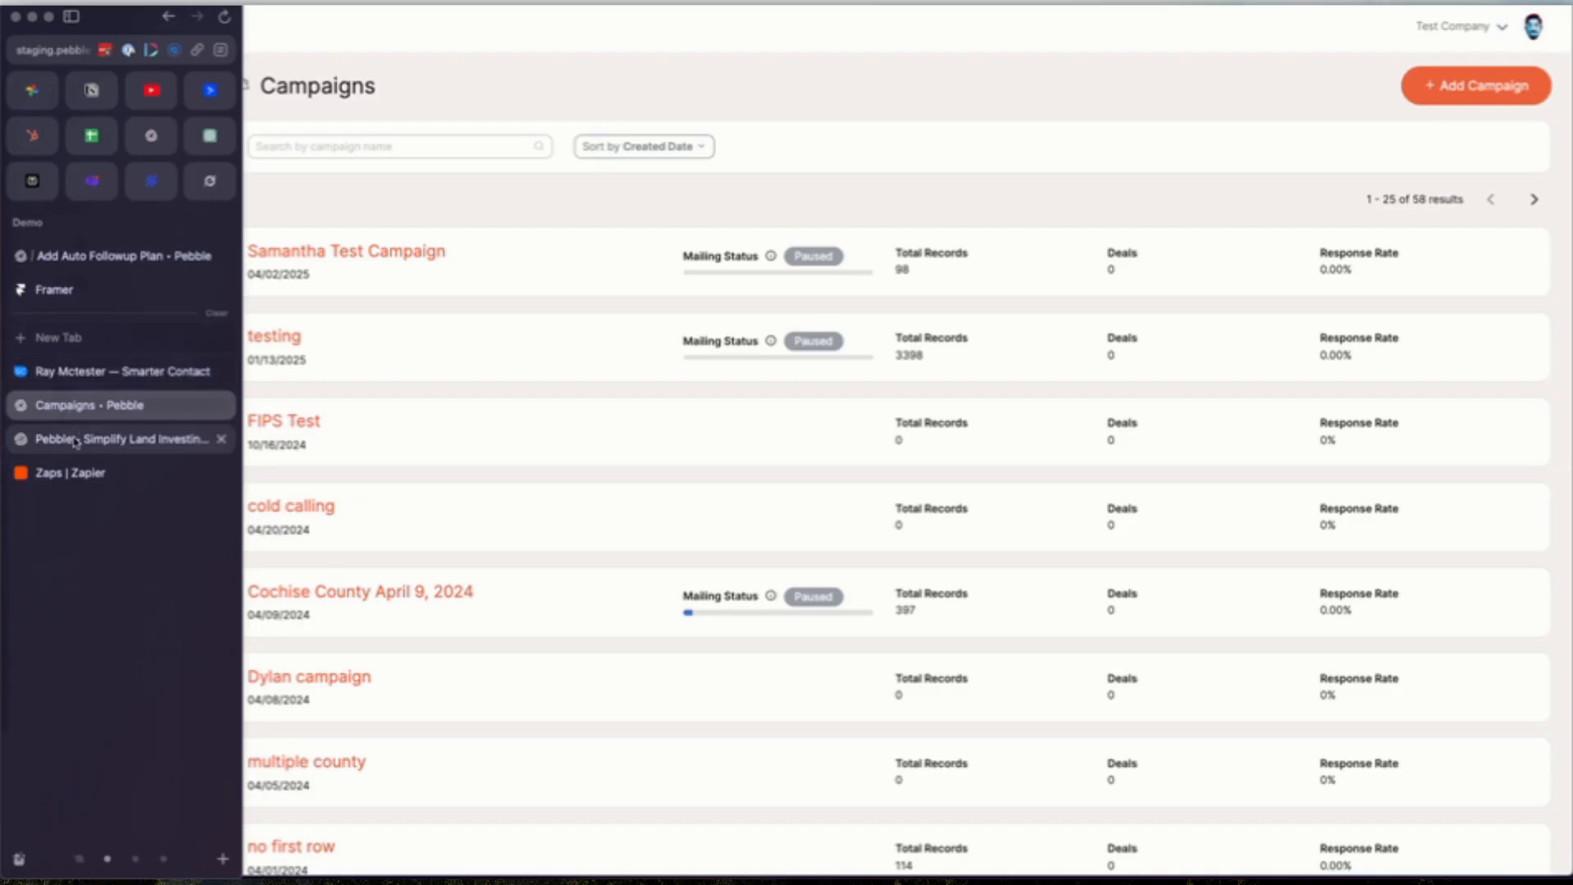
left_click(75, 473)
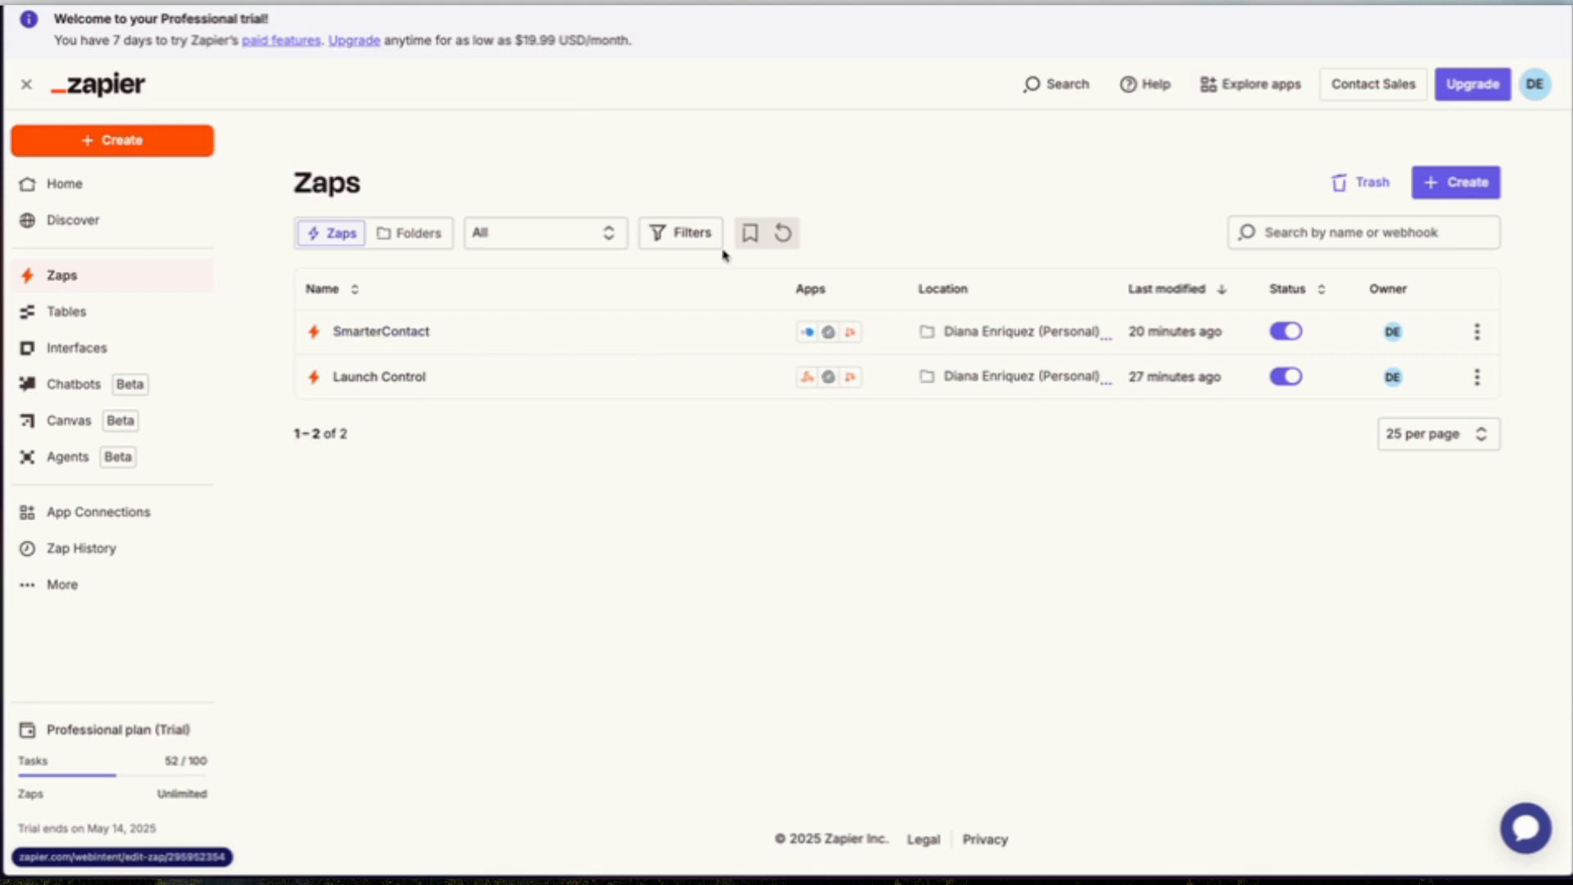
left_click(1430, 187)
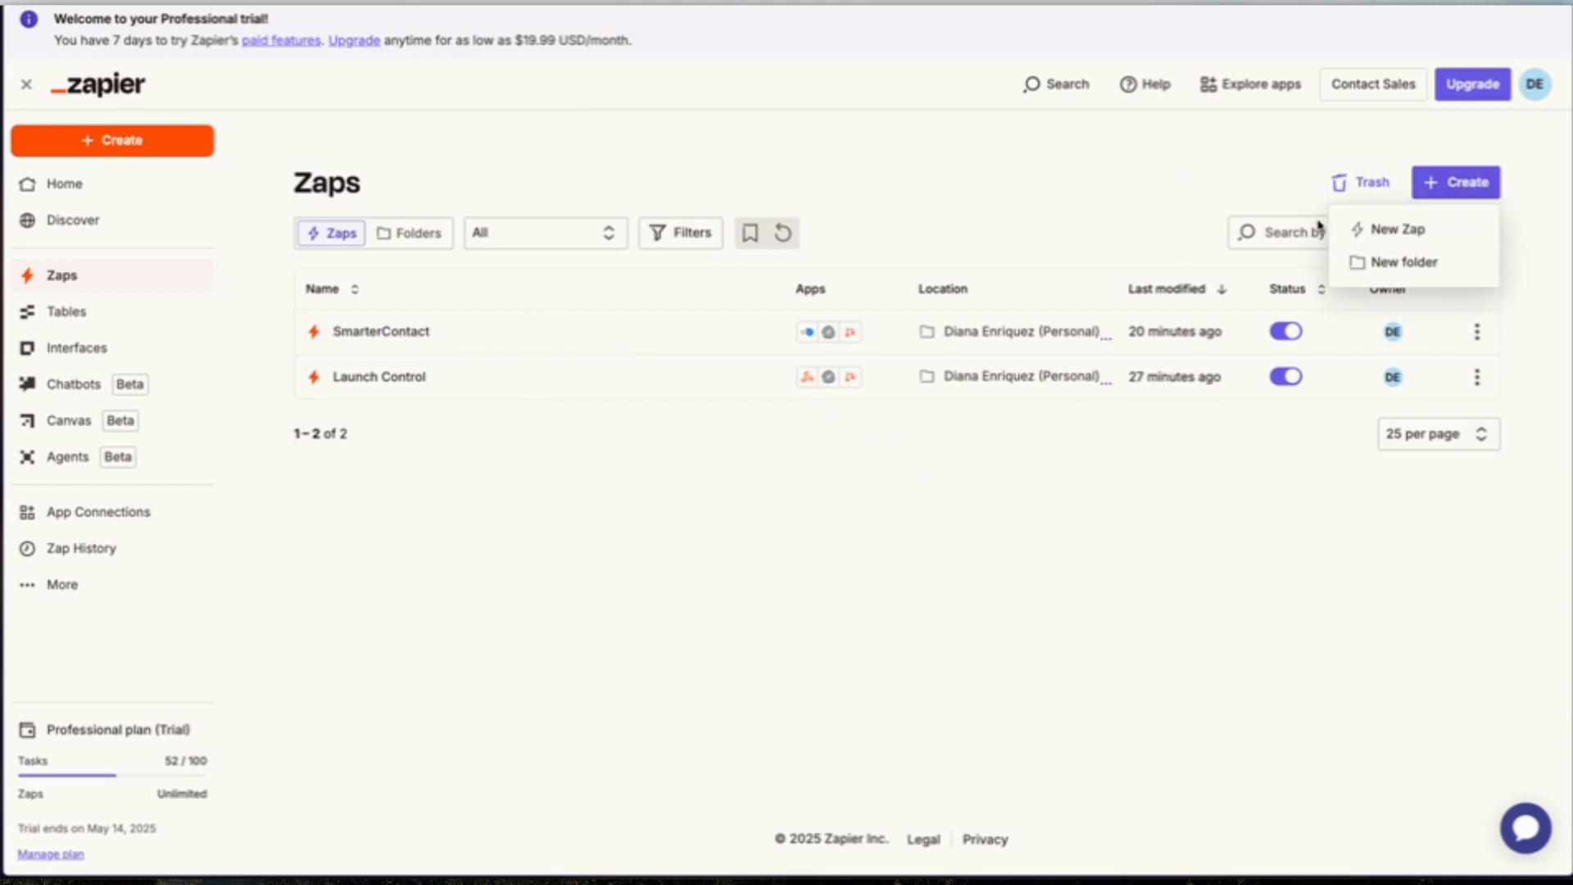
left_click(1436, 238)
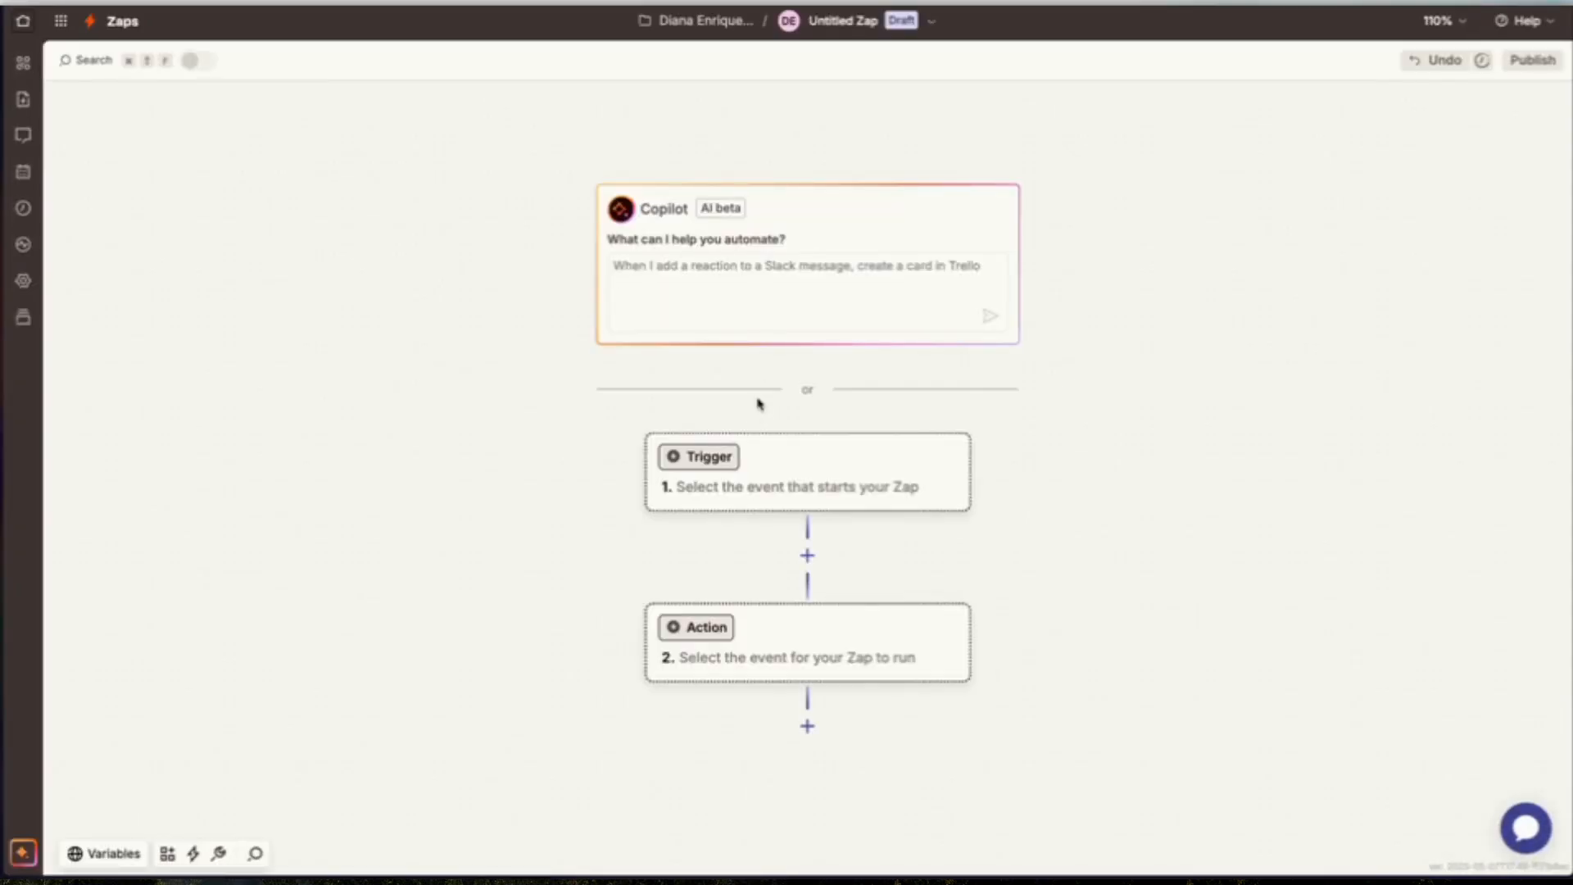
Set the Zap's trigger to the smartercontact app with the Export Contact Trigger event.
scroll(827, 363, "down", 1)
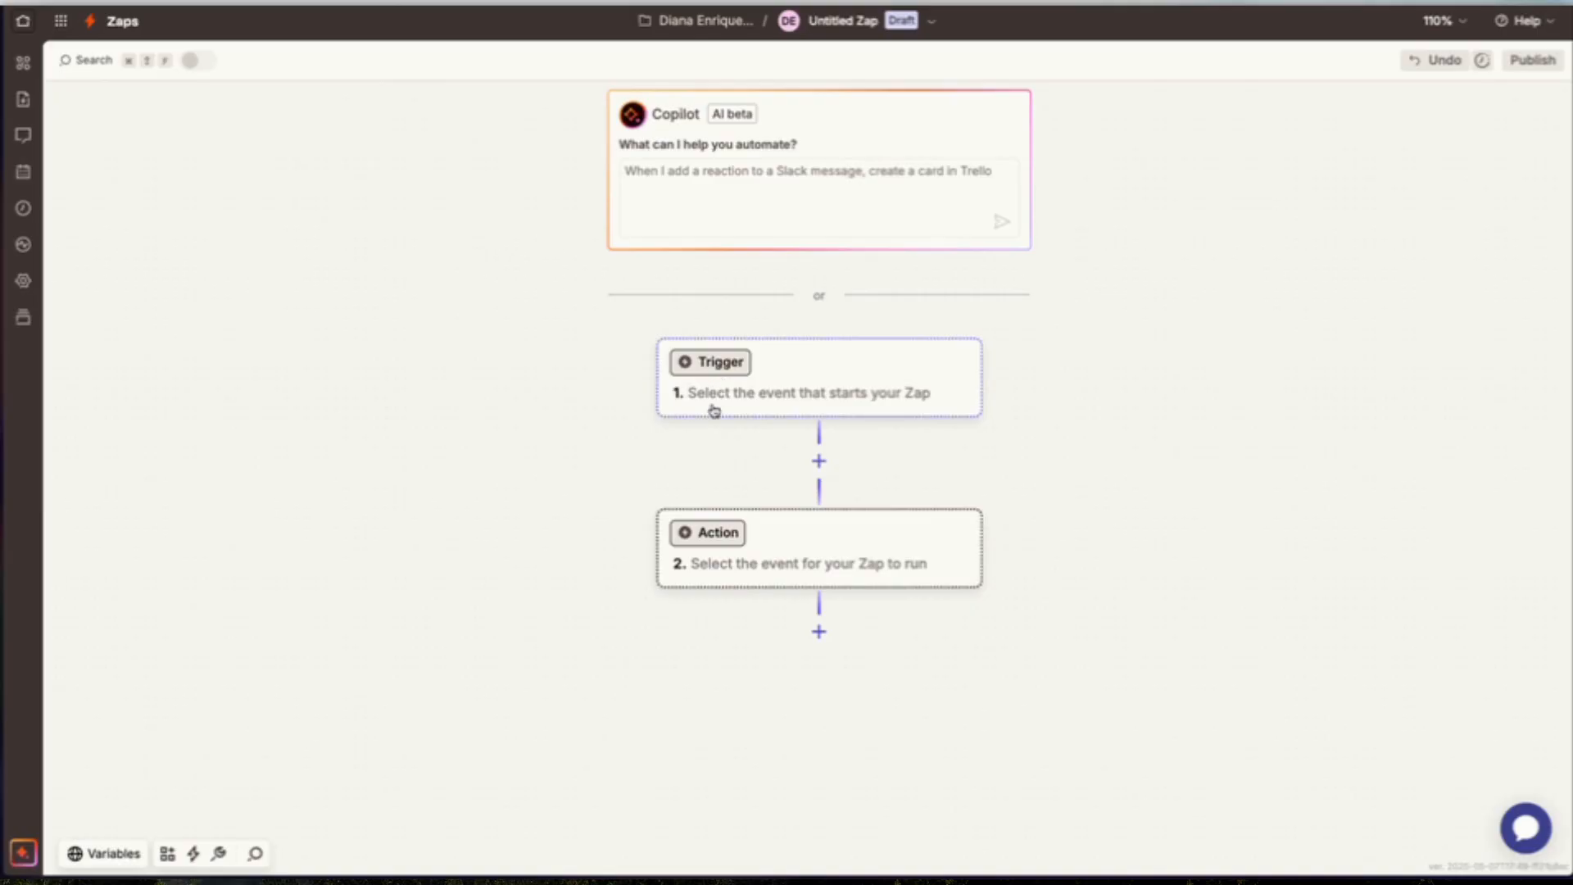
left_click(707, 382)
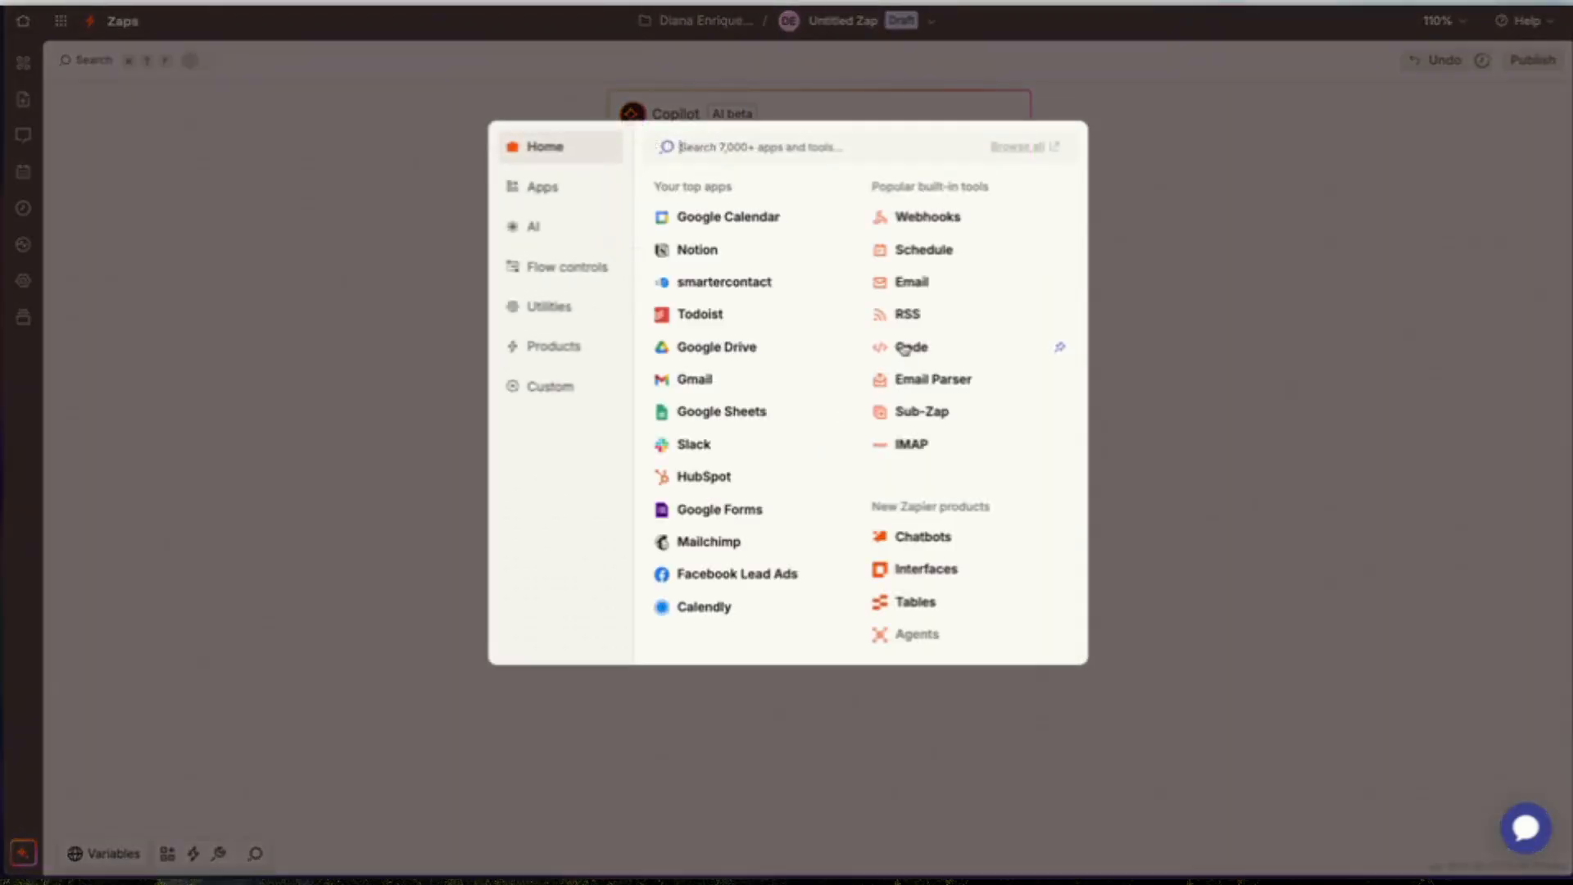
left_click(794, 156)
type("sm")
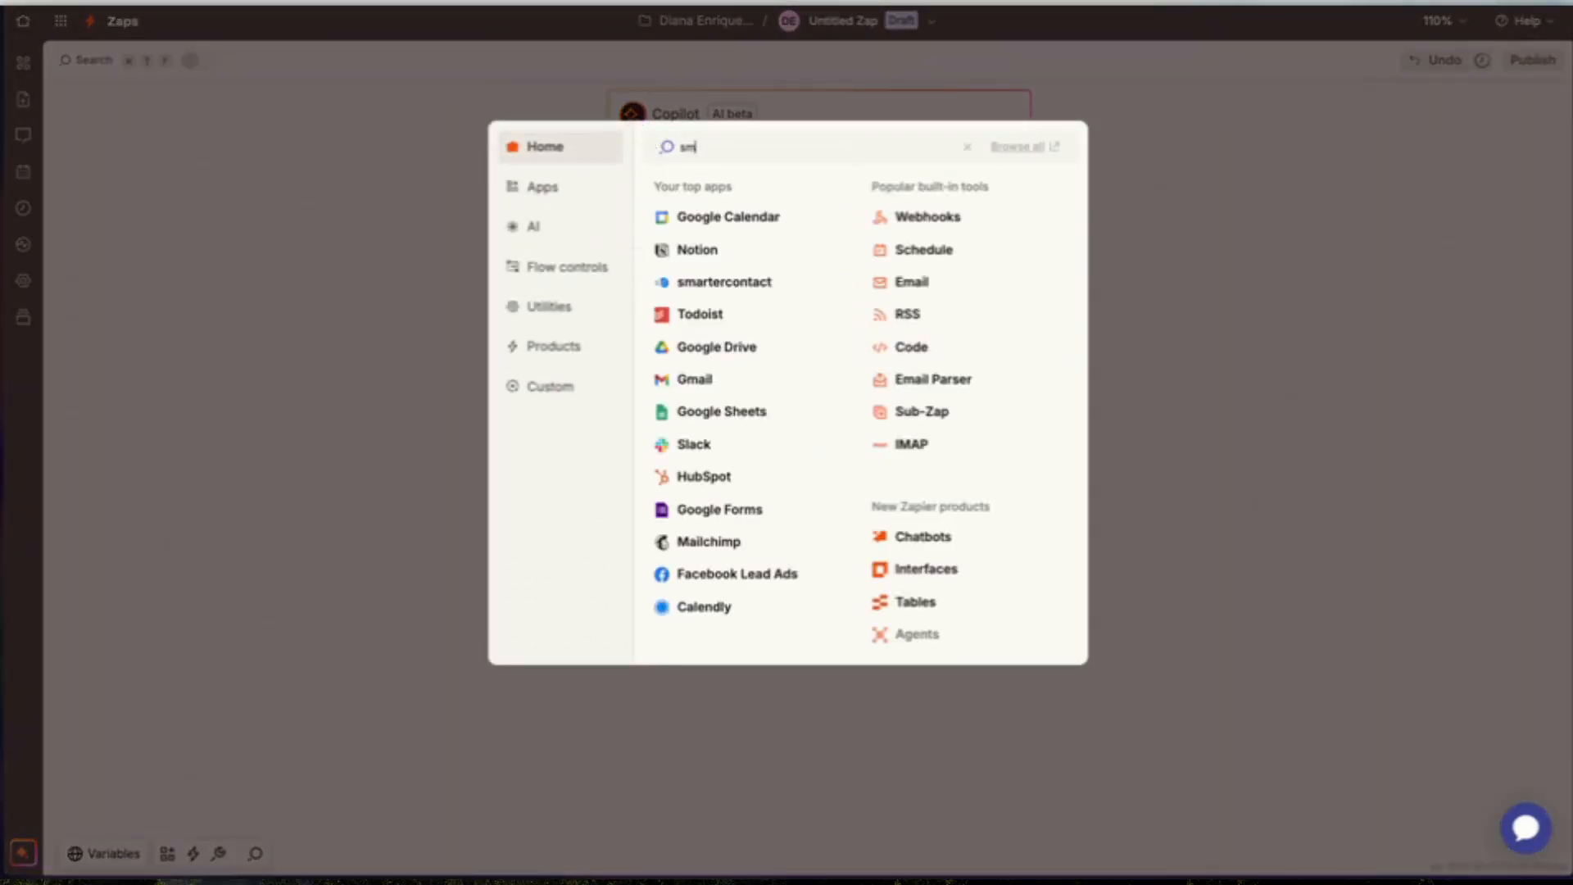
type("arter")
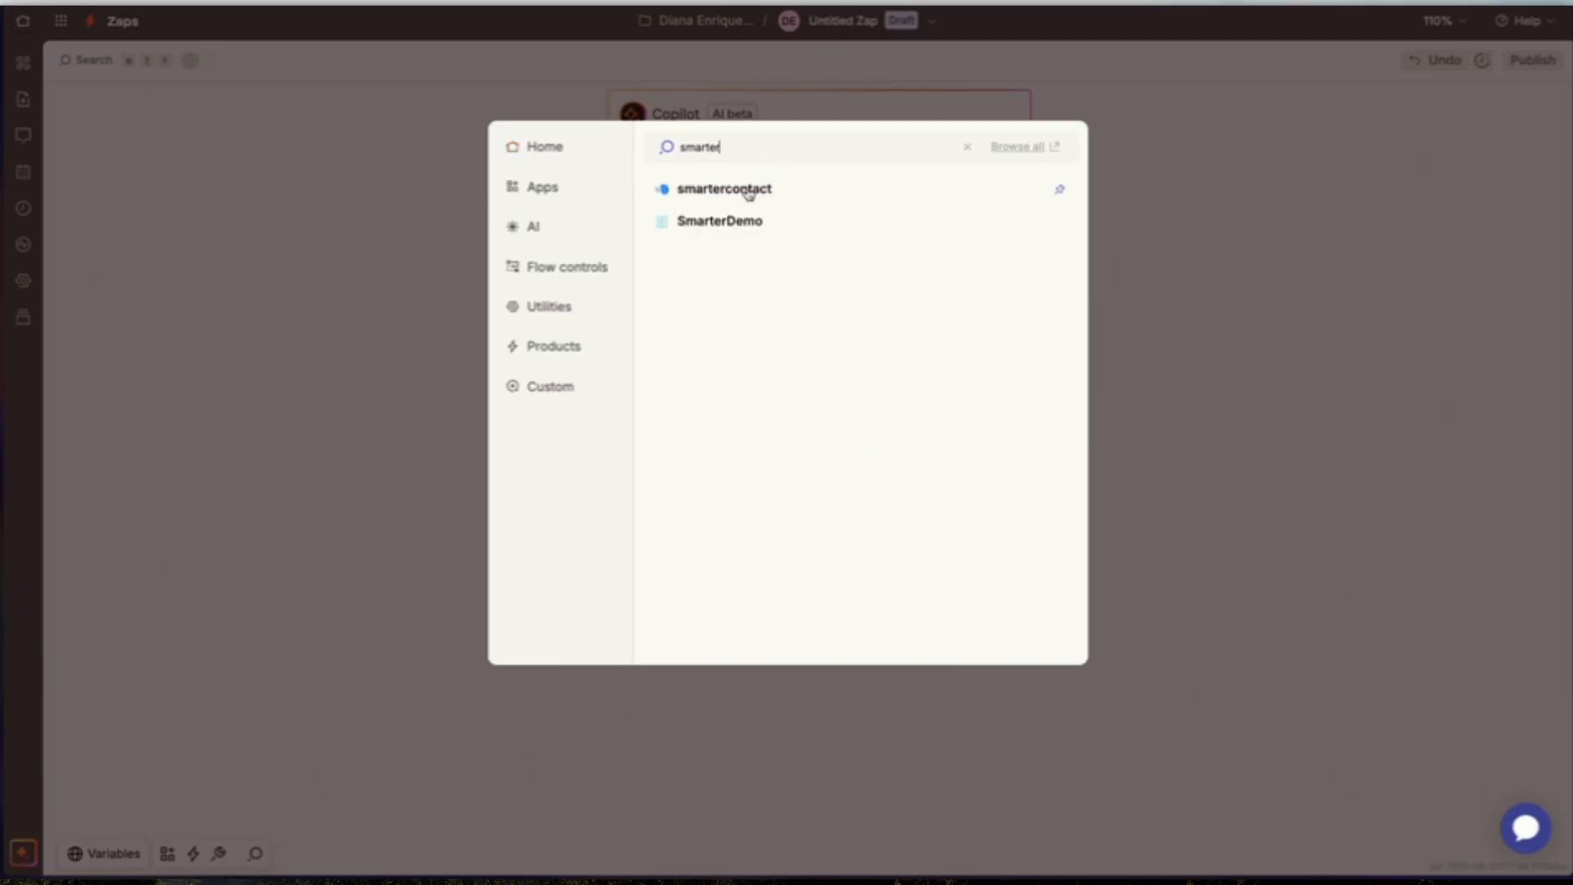
left_click(732, 193)
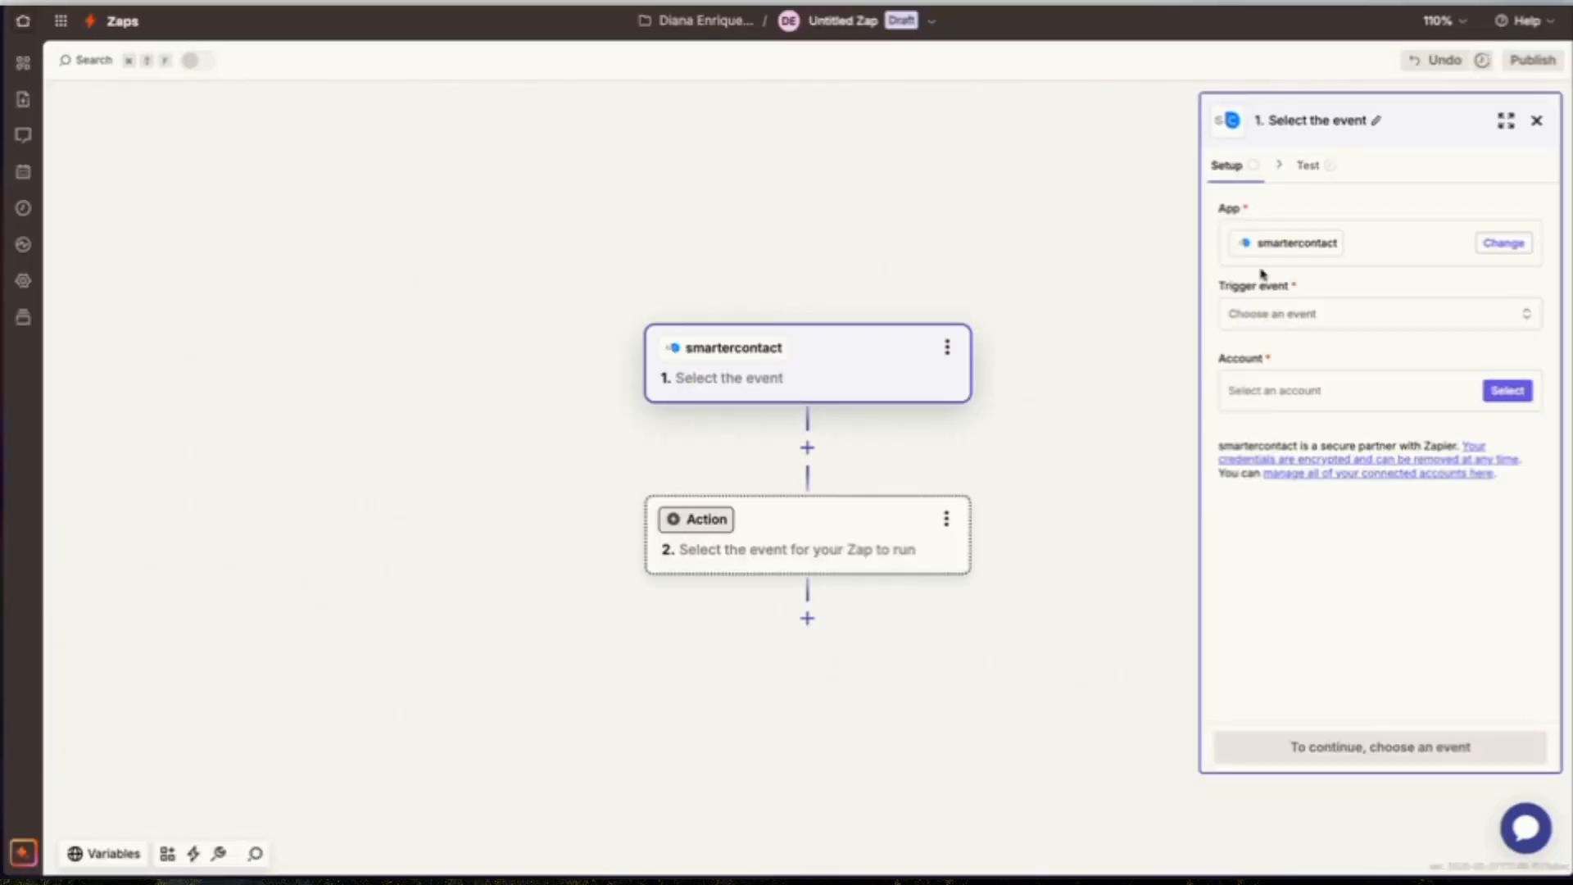
left_click(1268, 319)
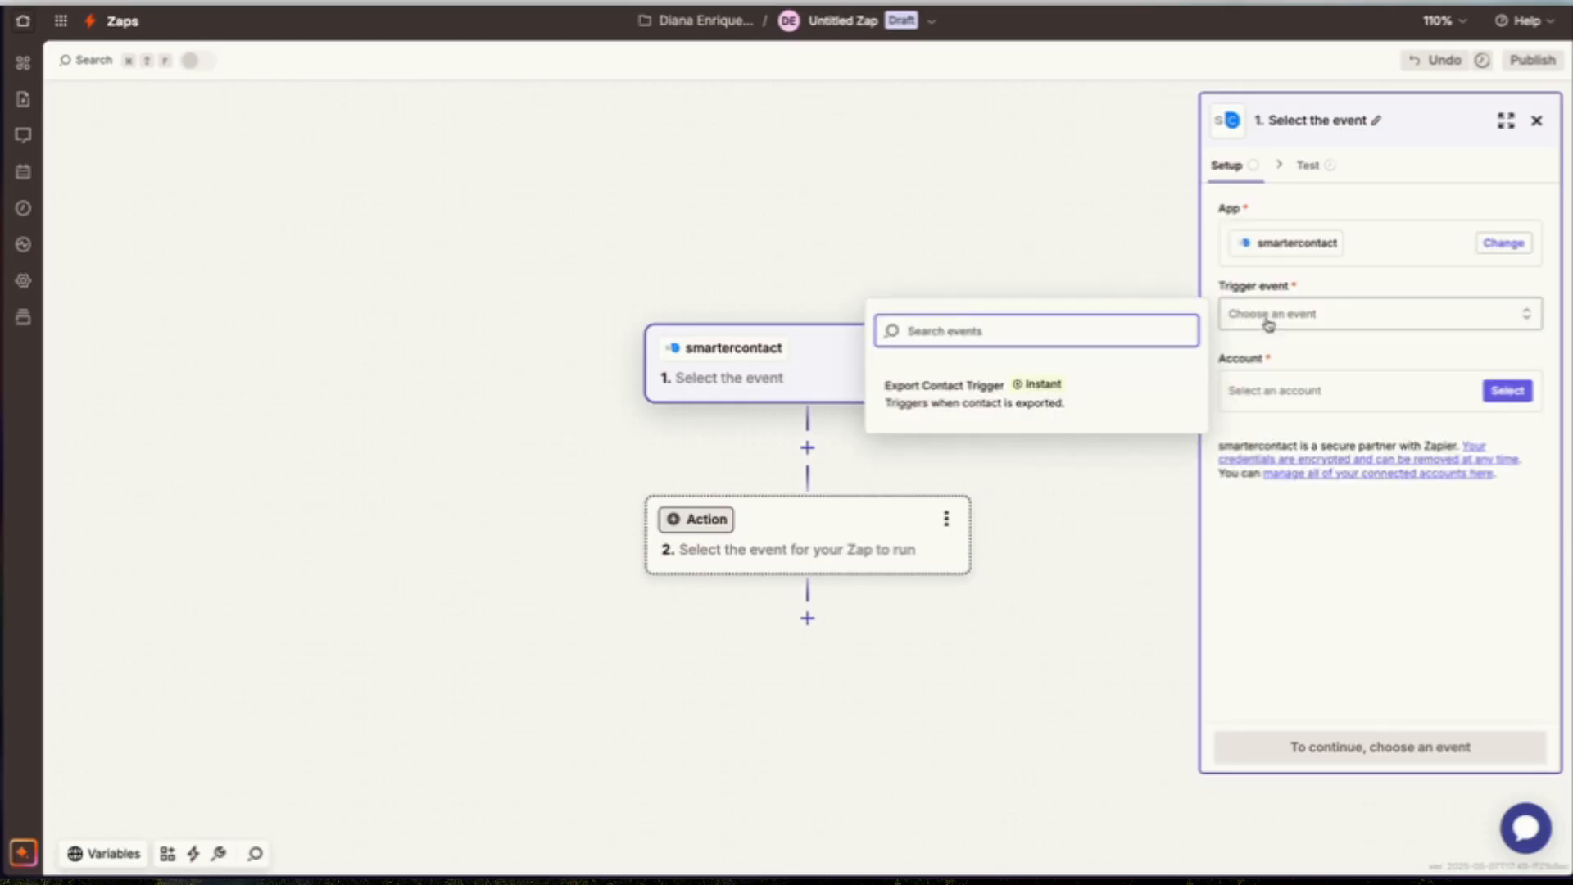
left_click(1083, 408)
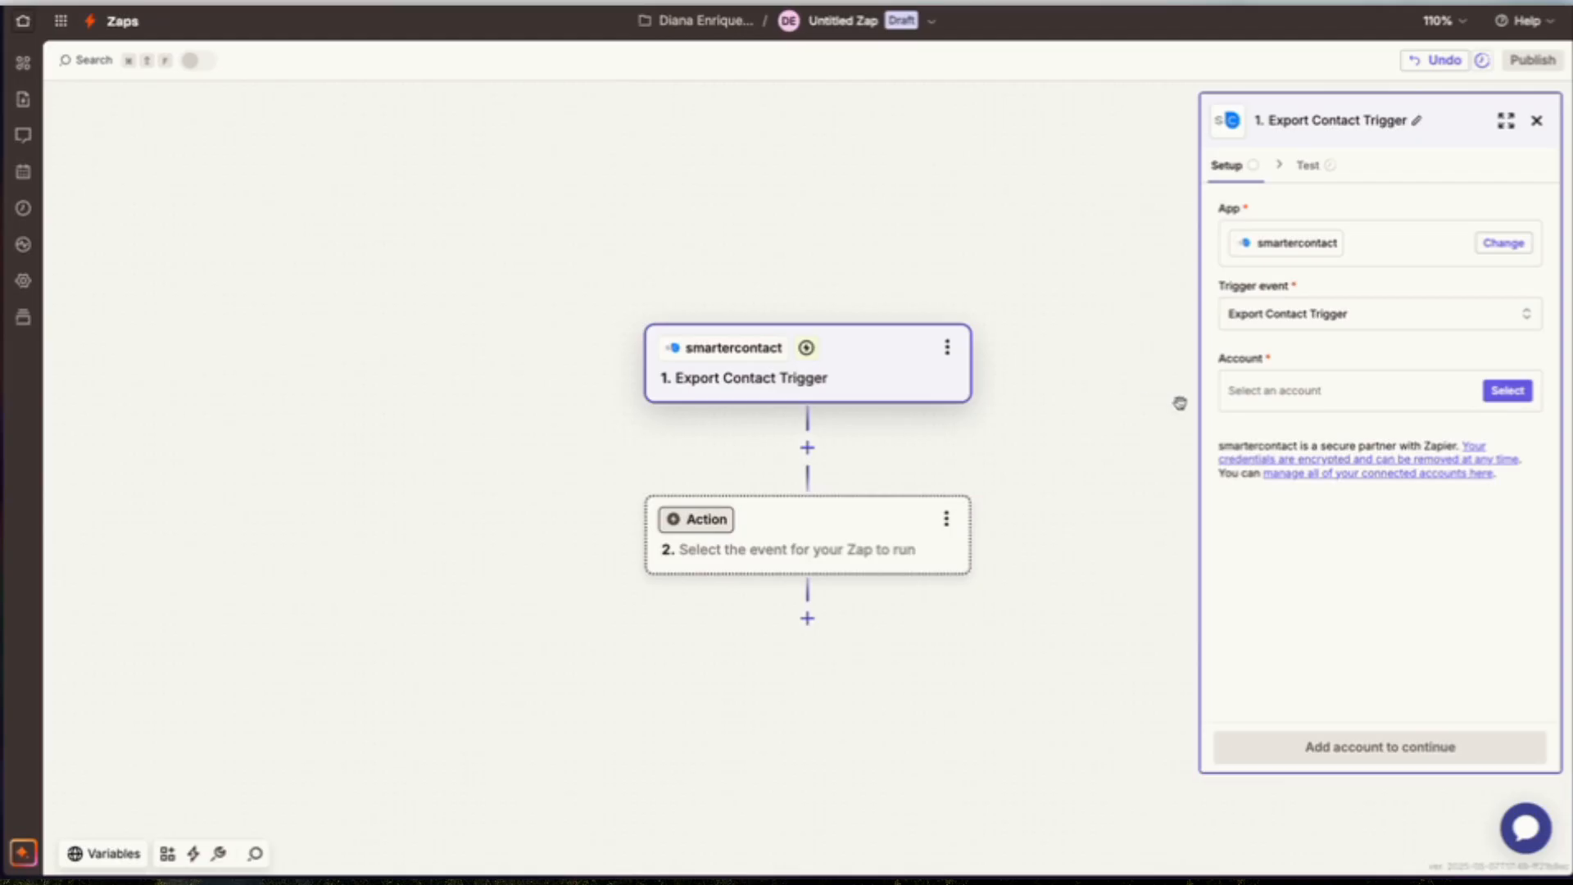
Choose the smartercontact account for the trigger instead of smartercontact #2, and continue to the trigger's configuration.
left_click(1452, 399)
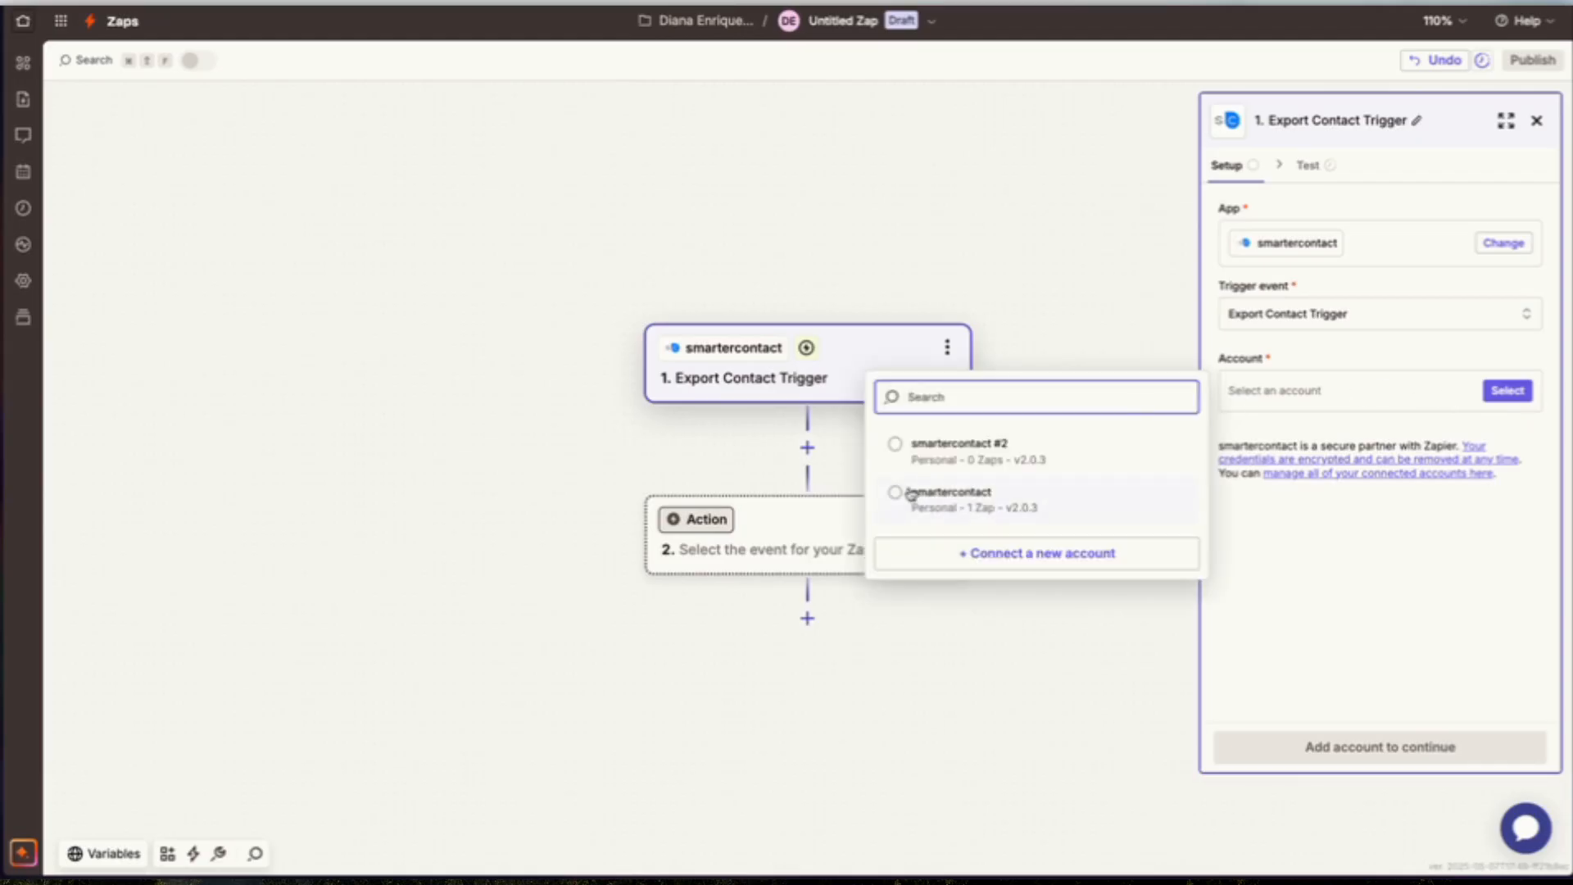
left_click(978, 459)
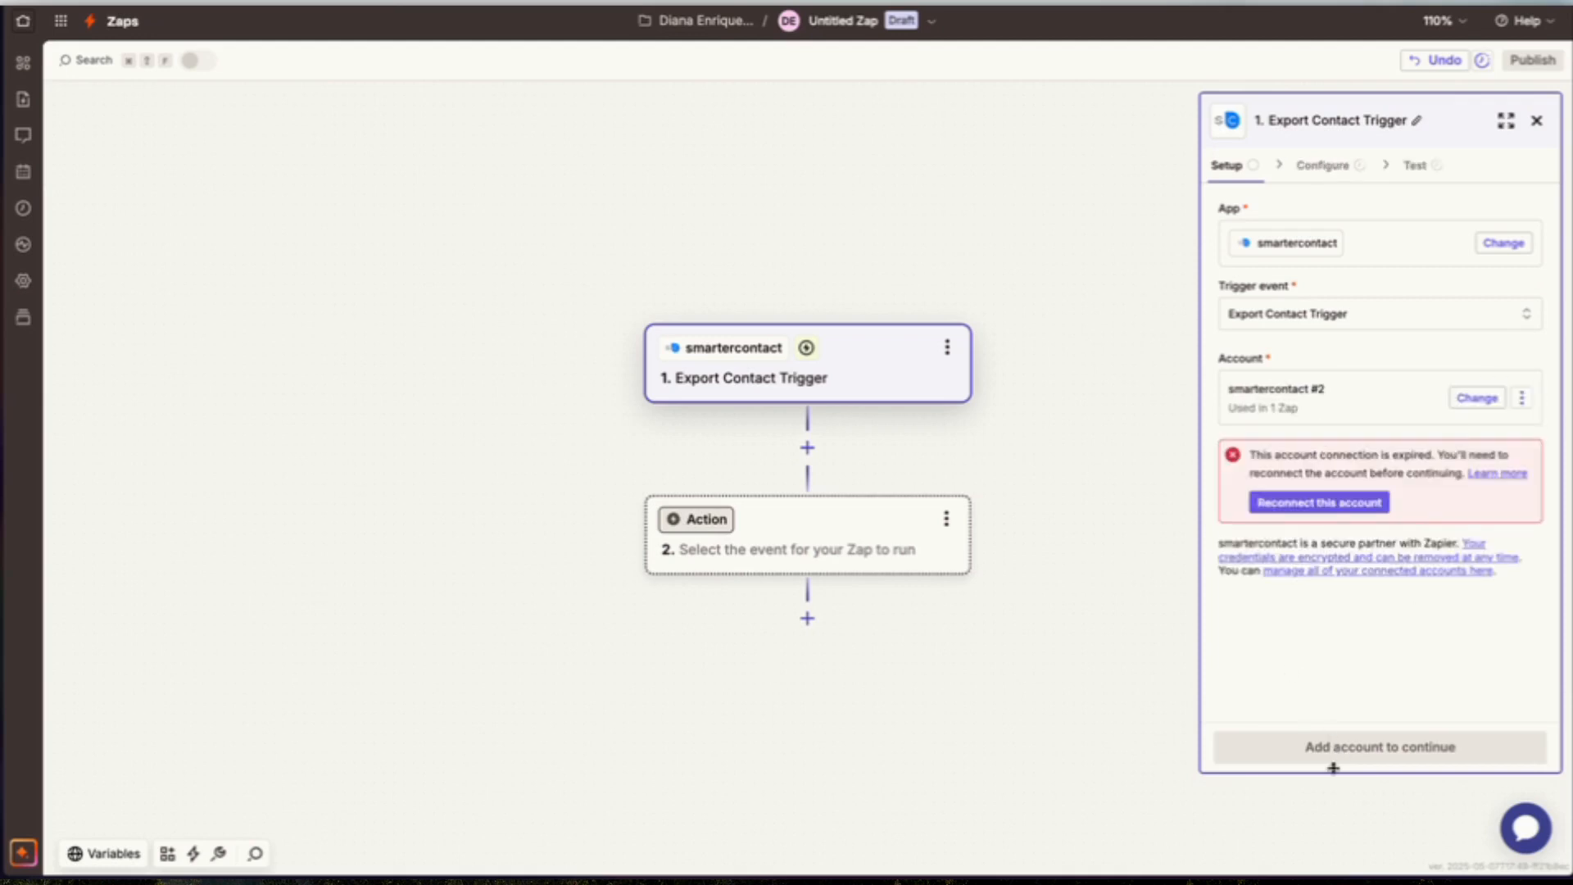
left_click(1473, 400)
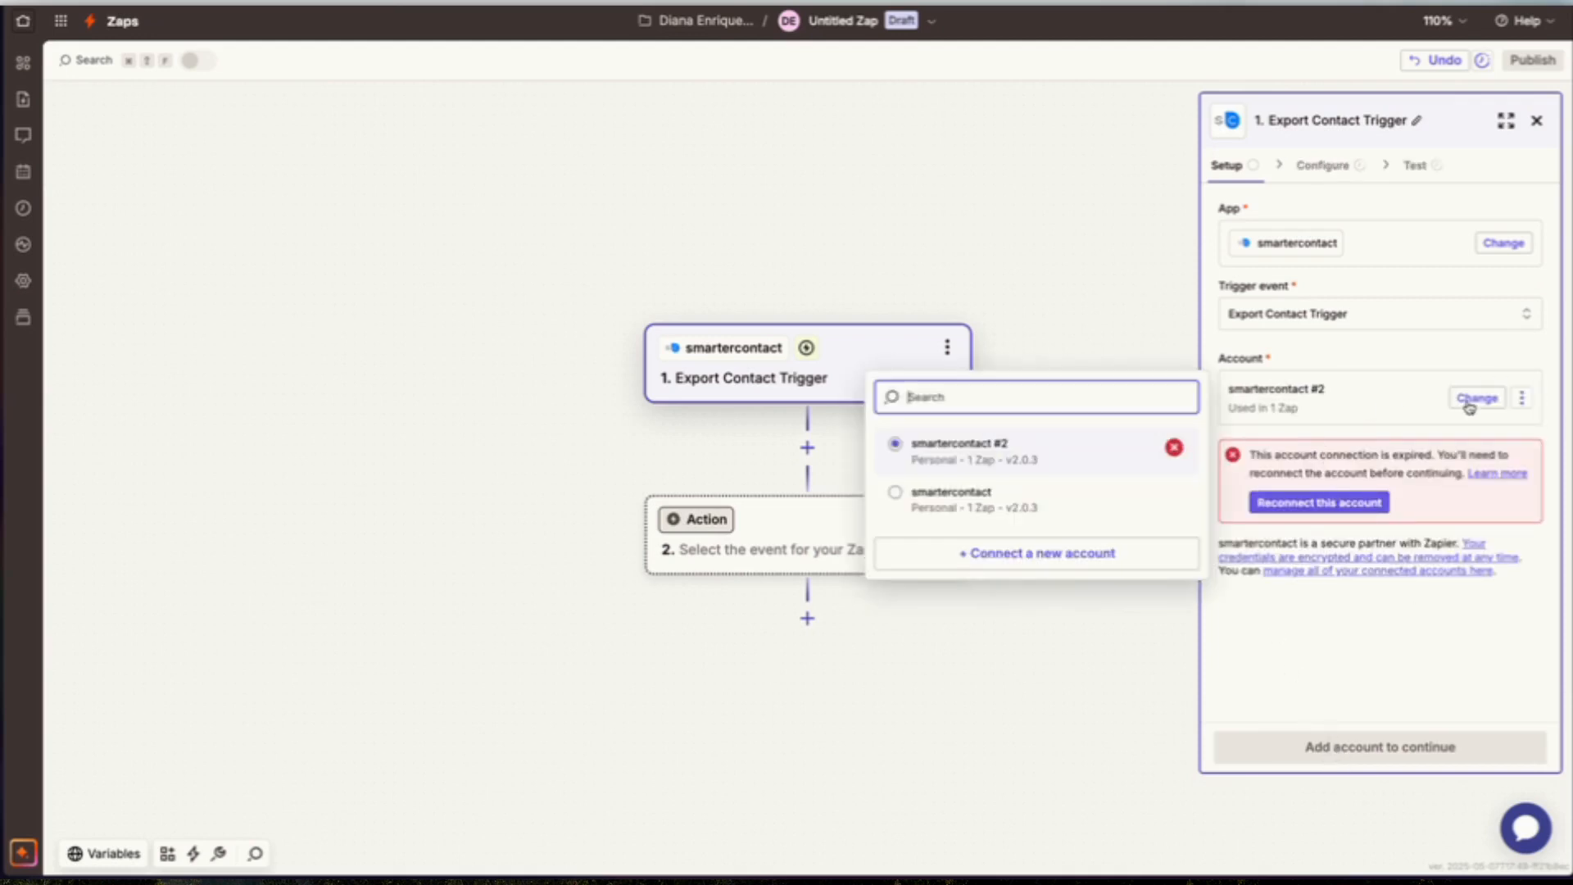
left_click(1044, 508)
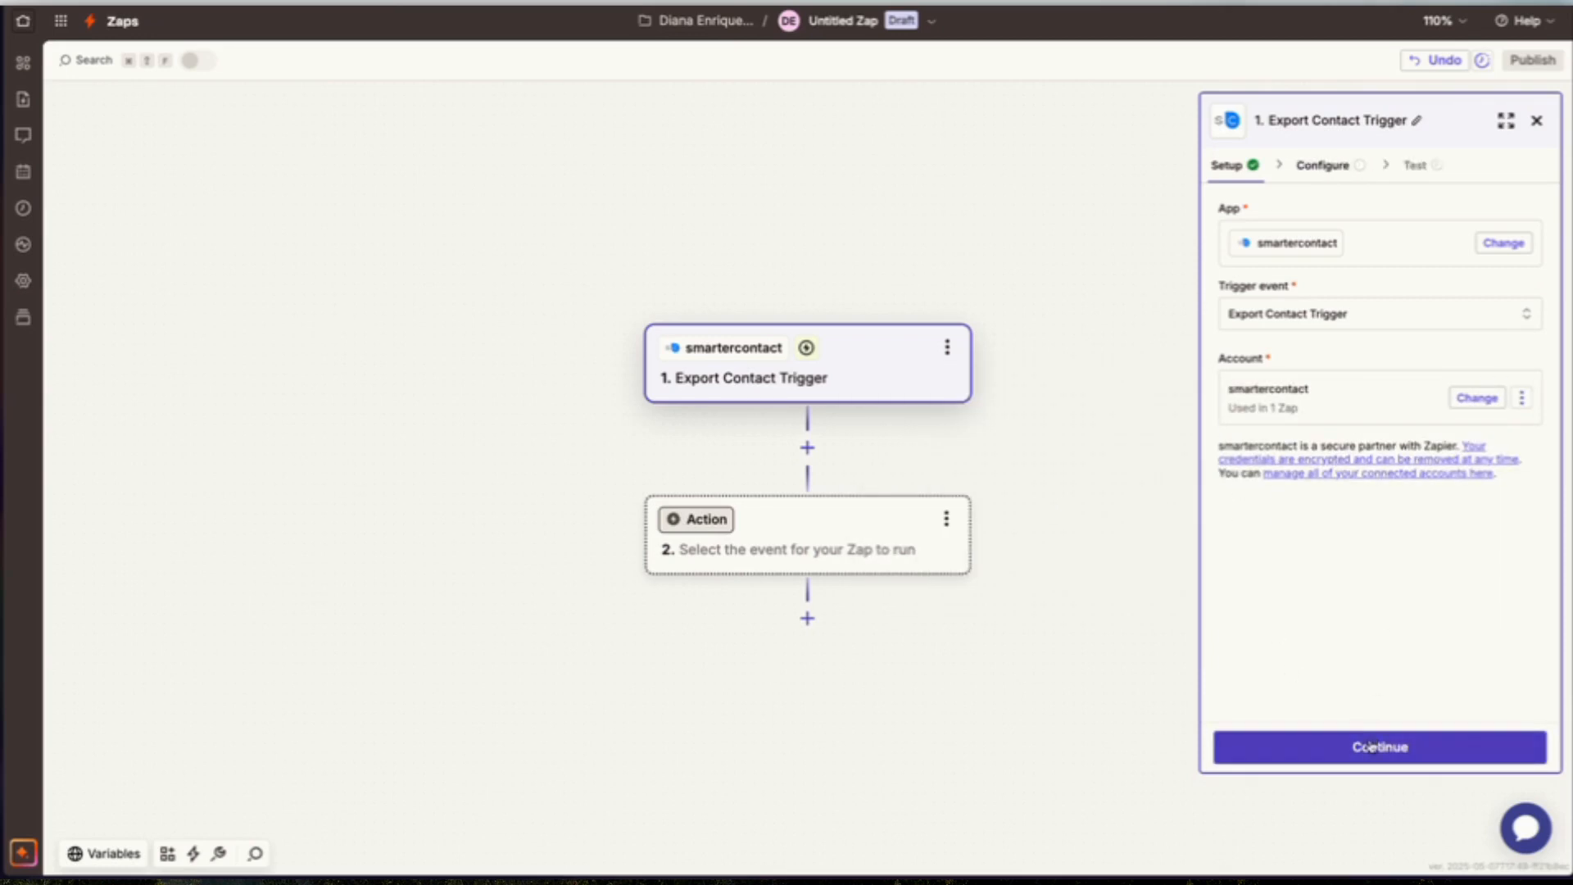
left_click(1371, 745)
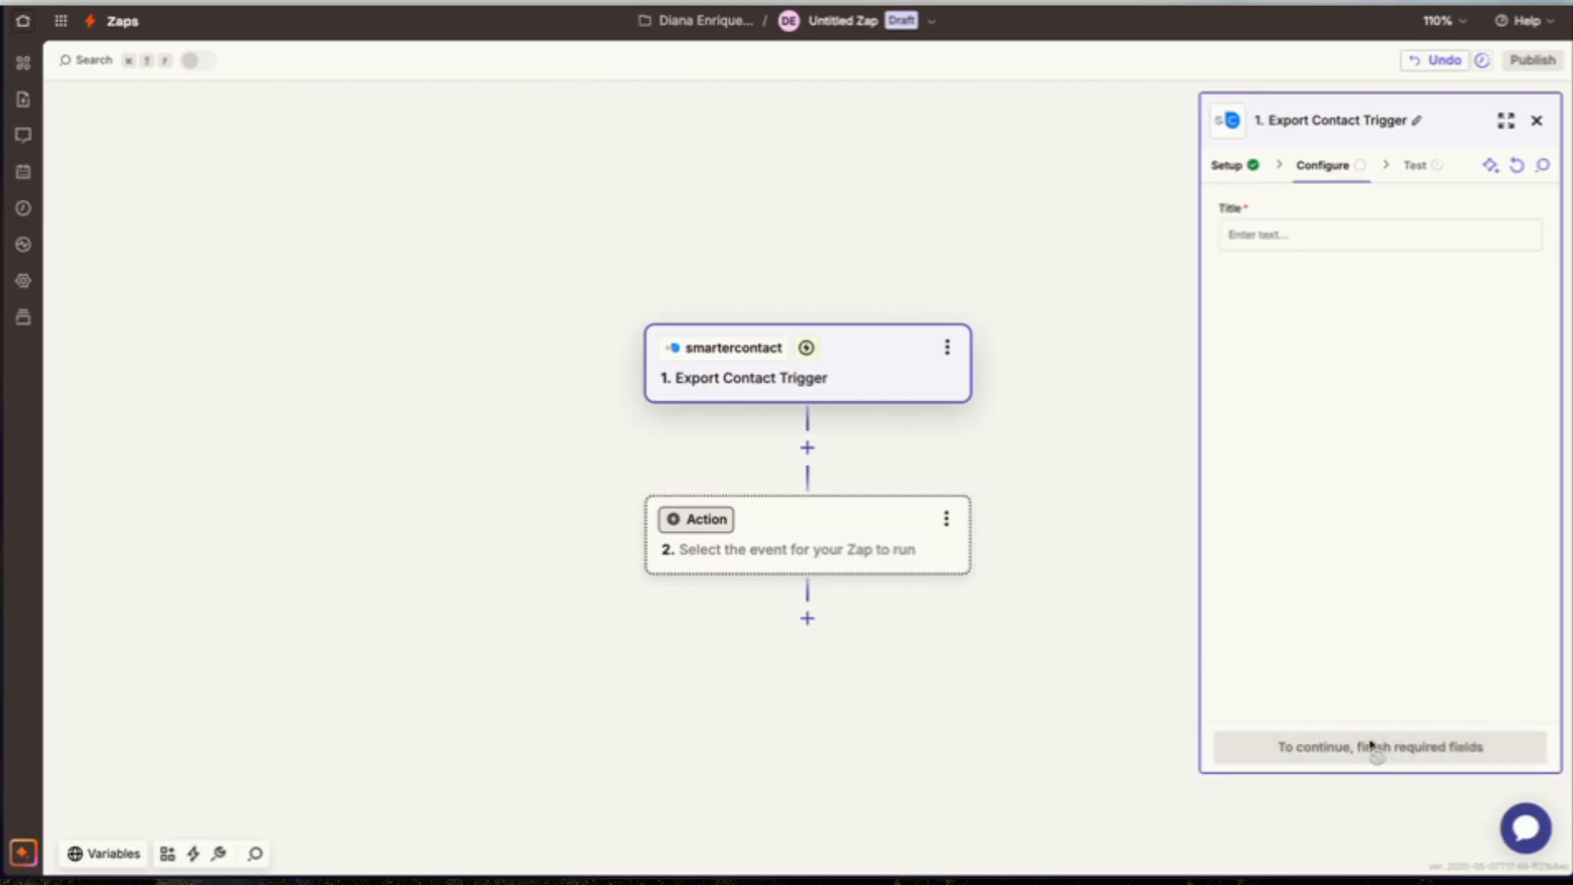
Title the trigger SmarterContact2 and proceed to its test stage.
left_click(1280, 237)
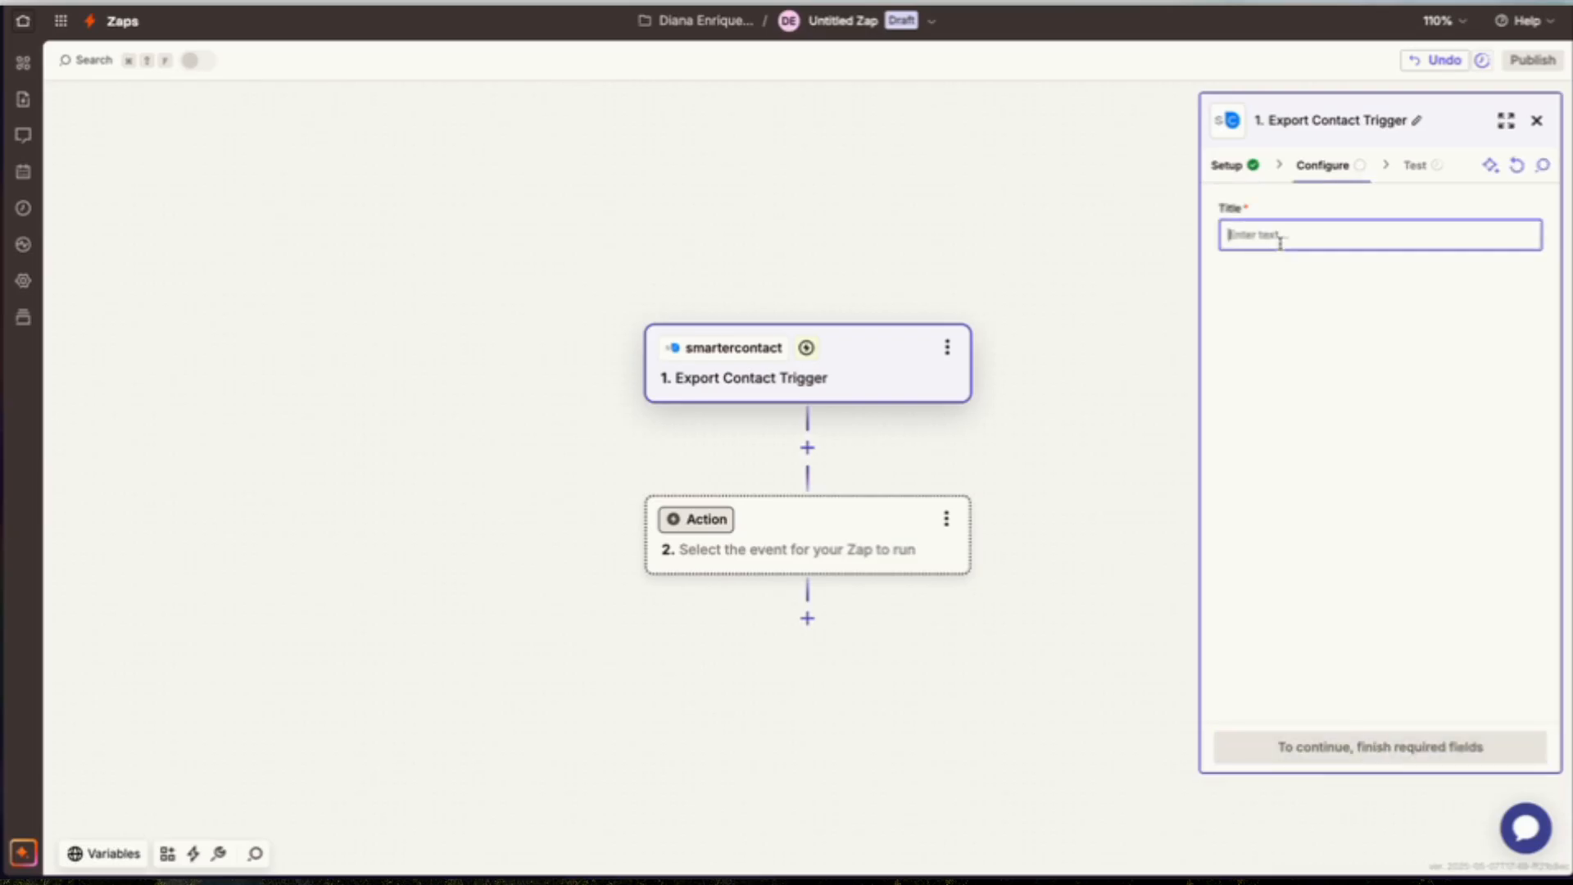
type("D")
key("BackSpace")
type("SmarterCr")
key("BackSpace")
type("ontact2")
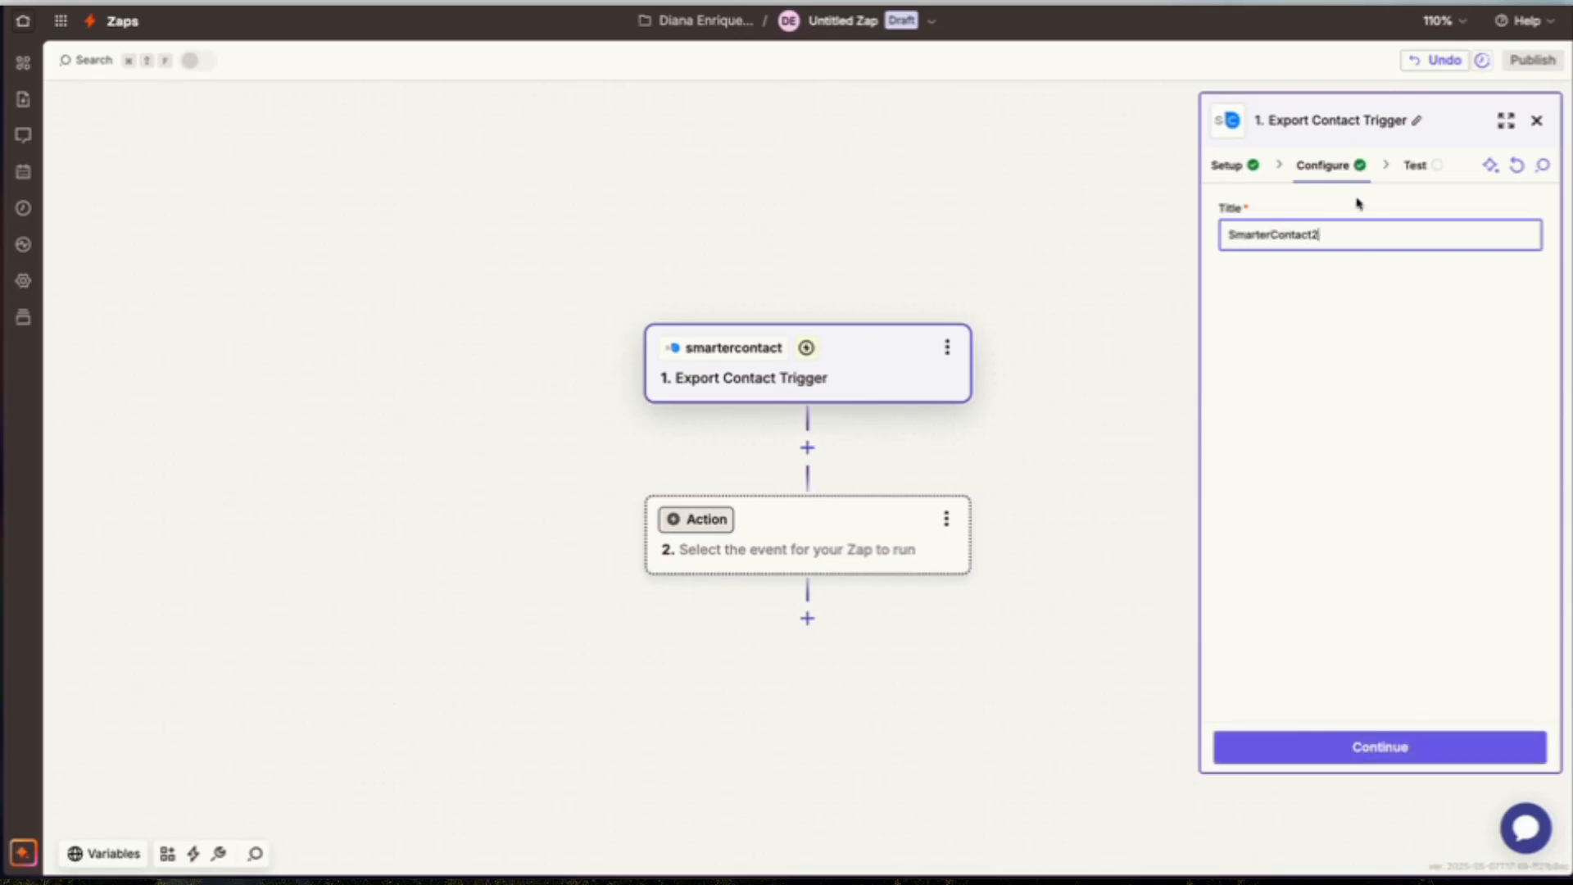
left_click(1328, 746)
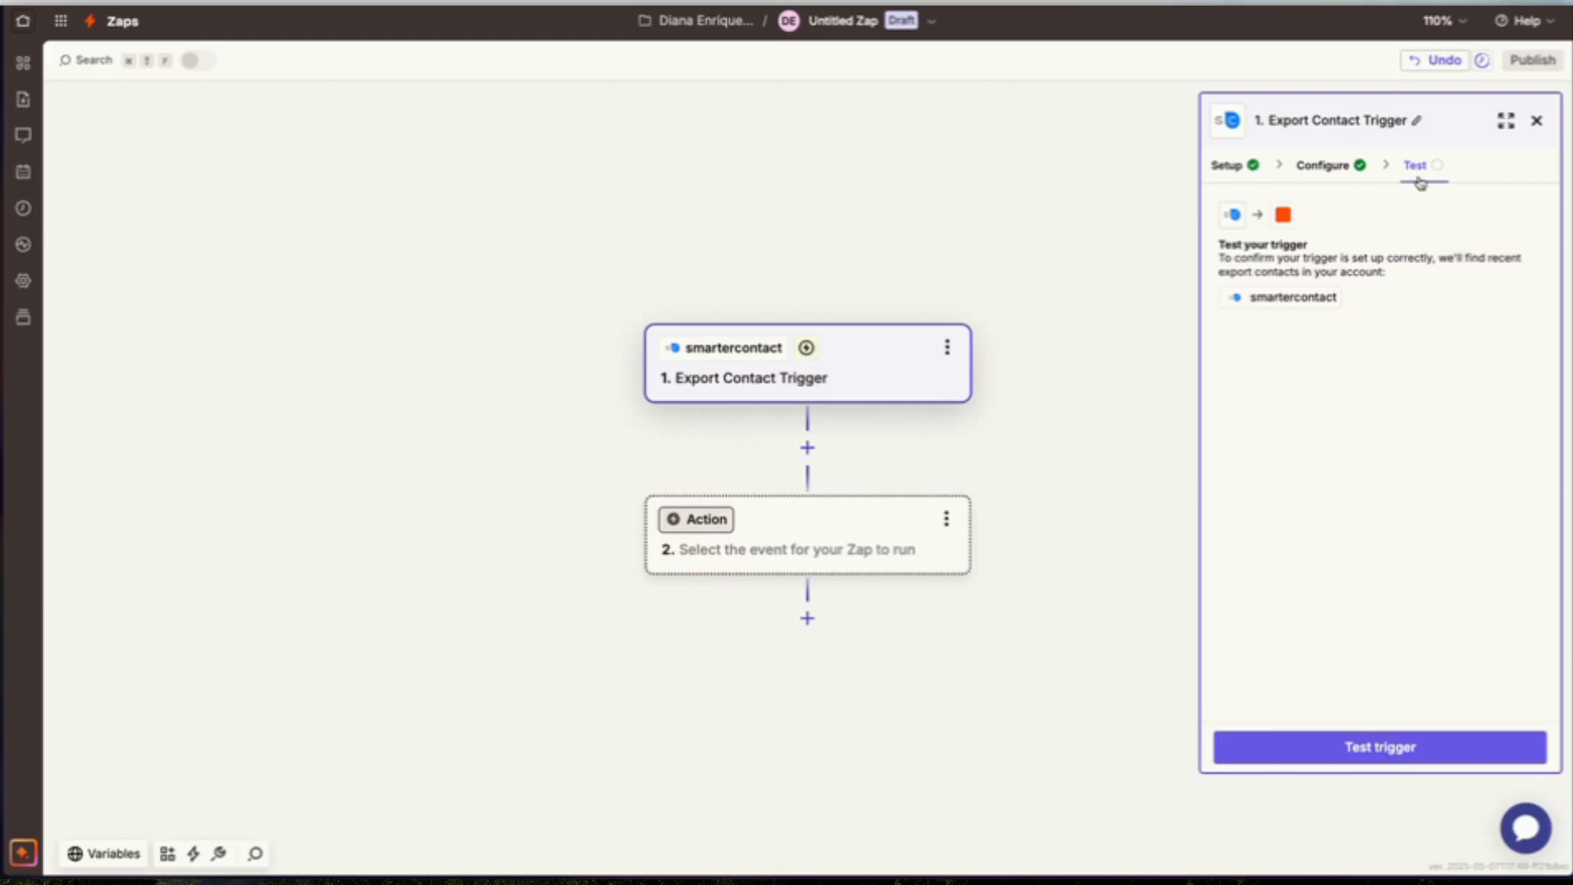
Test the trigger and examine the fields of the Export contact A sample record.
left_click(1356, 744)
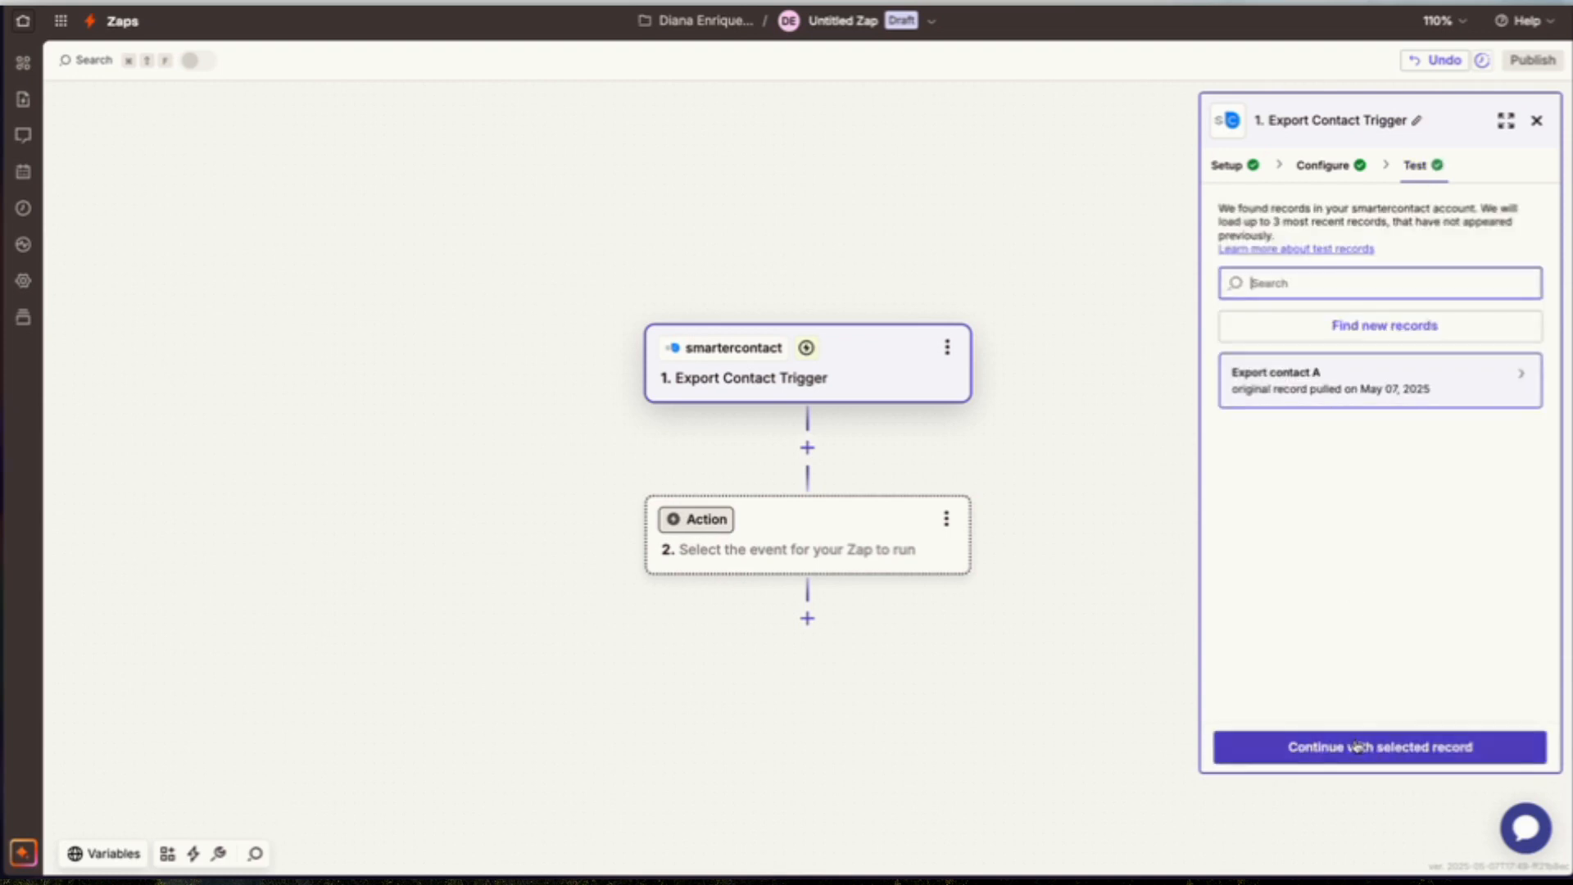
mouse_move(1287, 378)
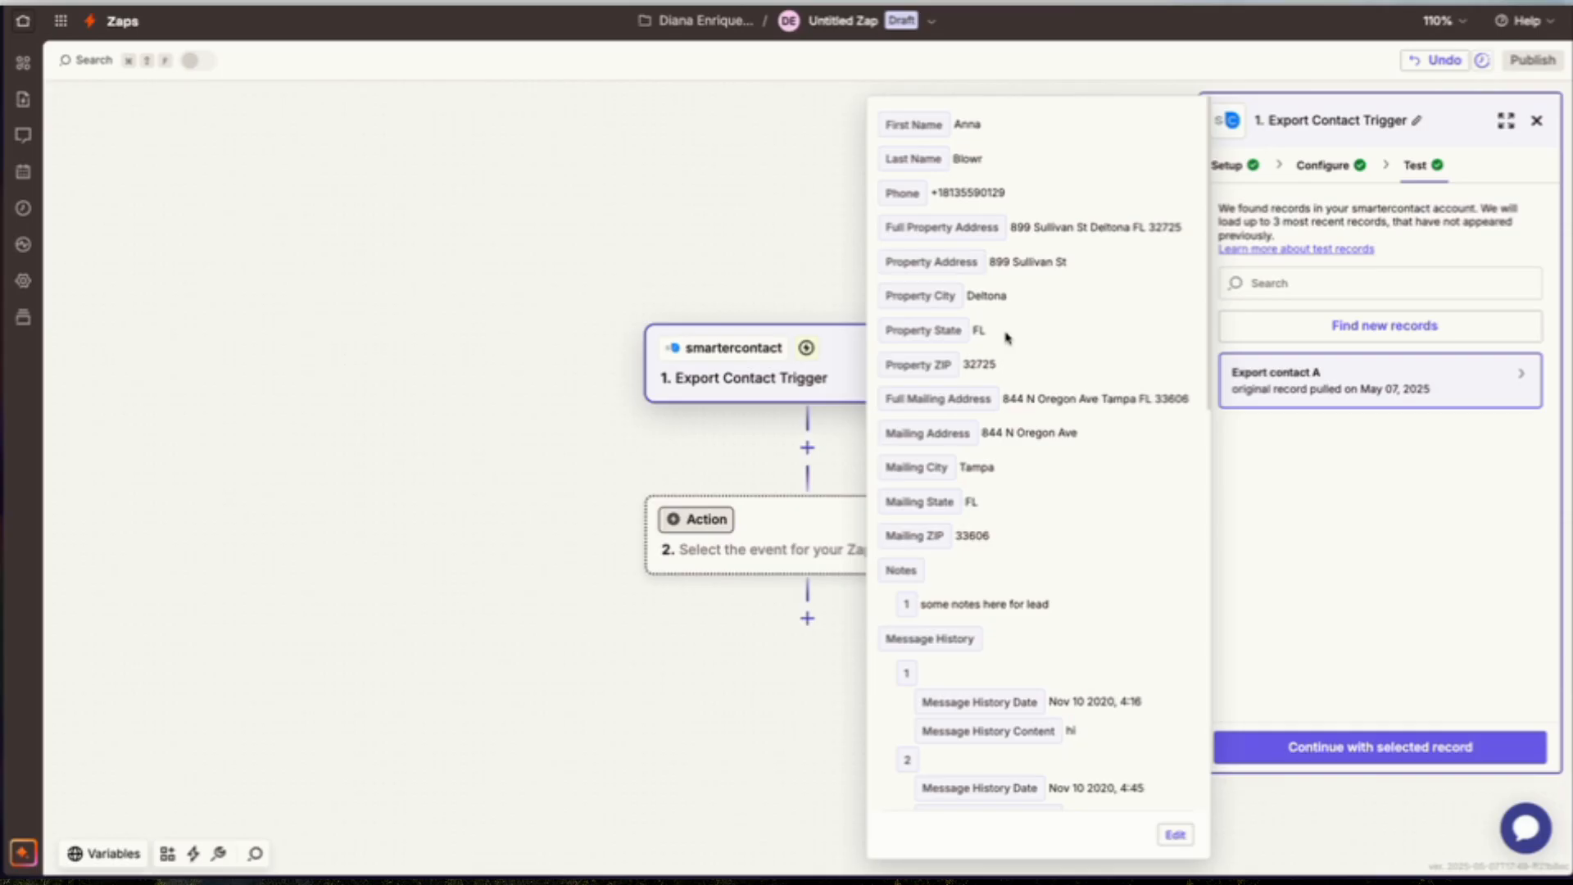
left_click(513, 255)
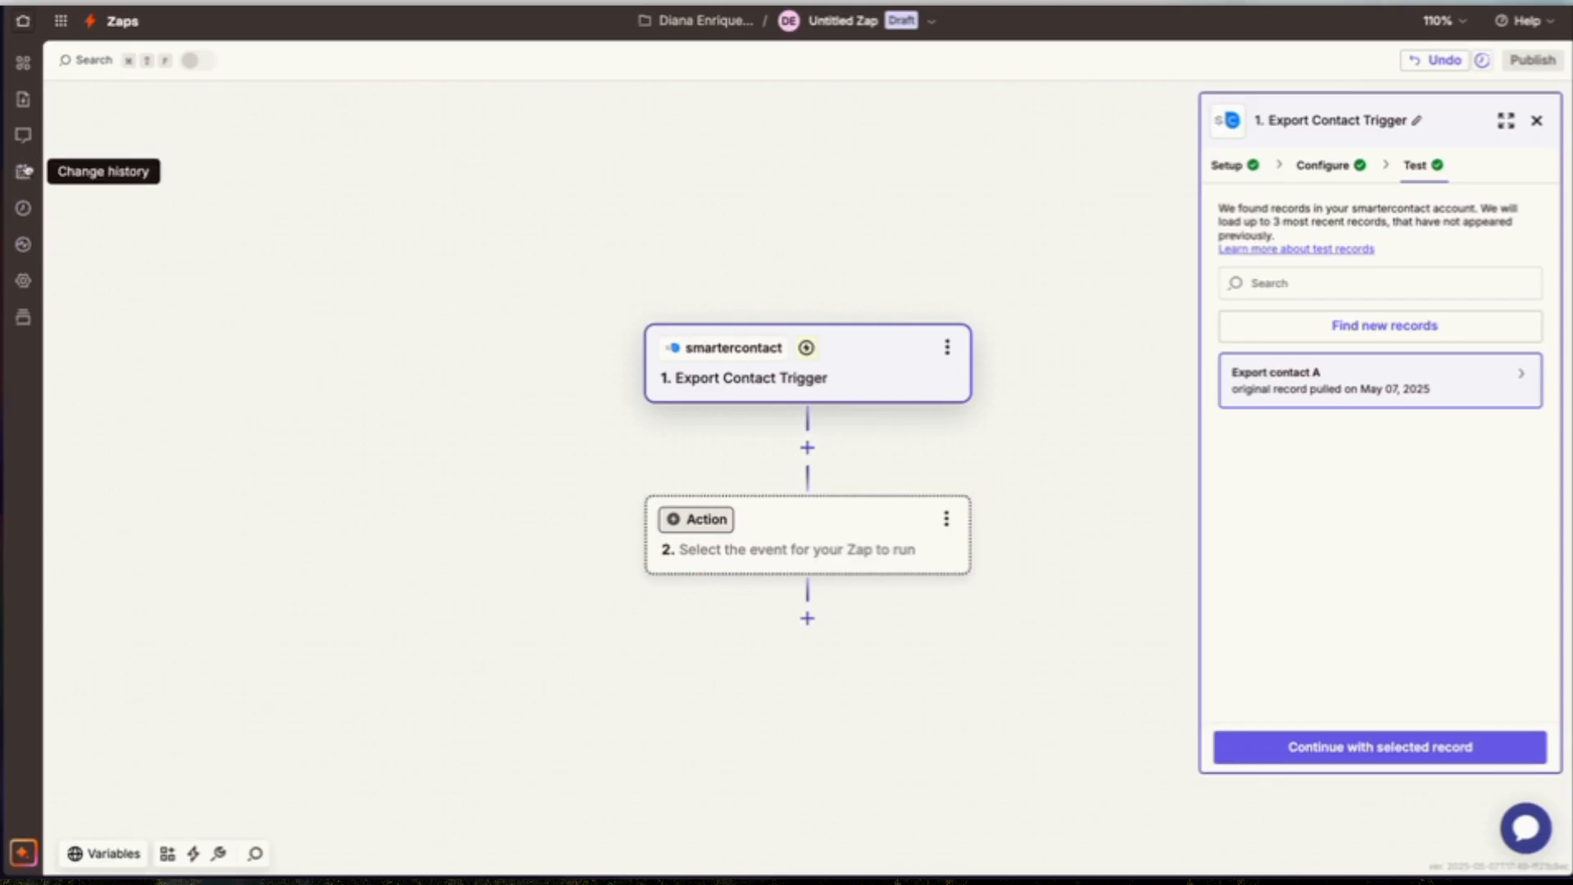
Leave the draft Zap and return to the list of all Zaps.
left_click(23, 102)
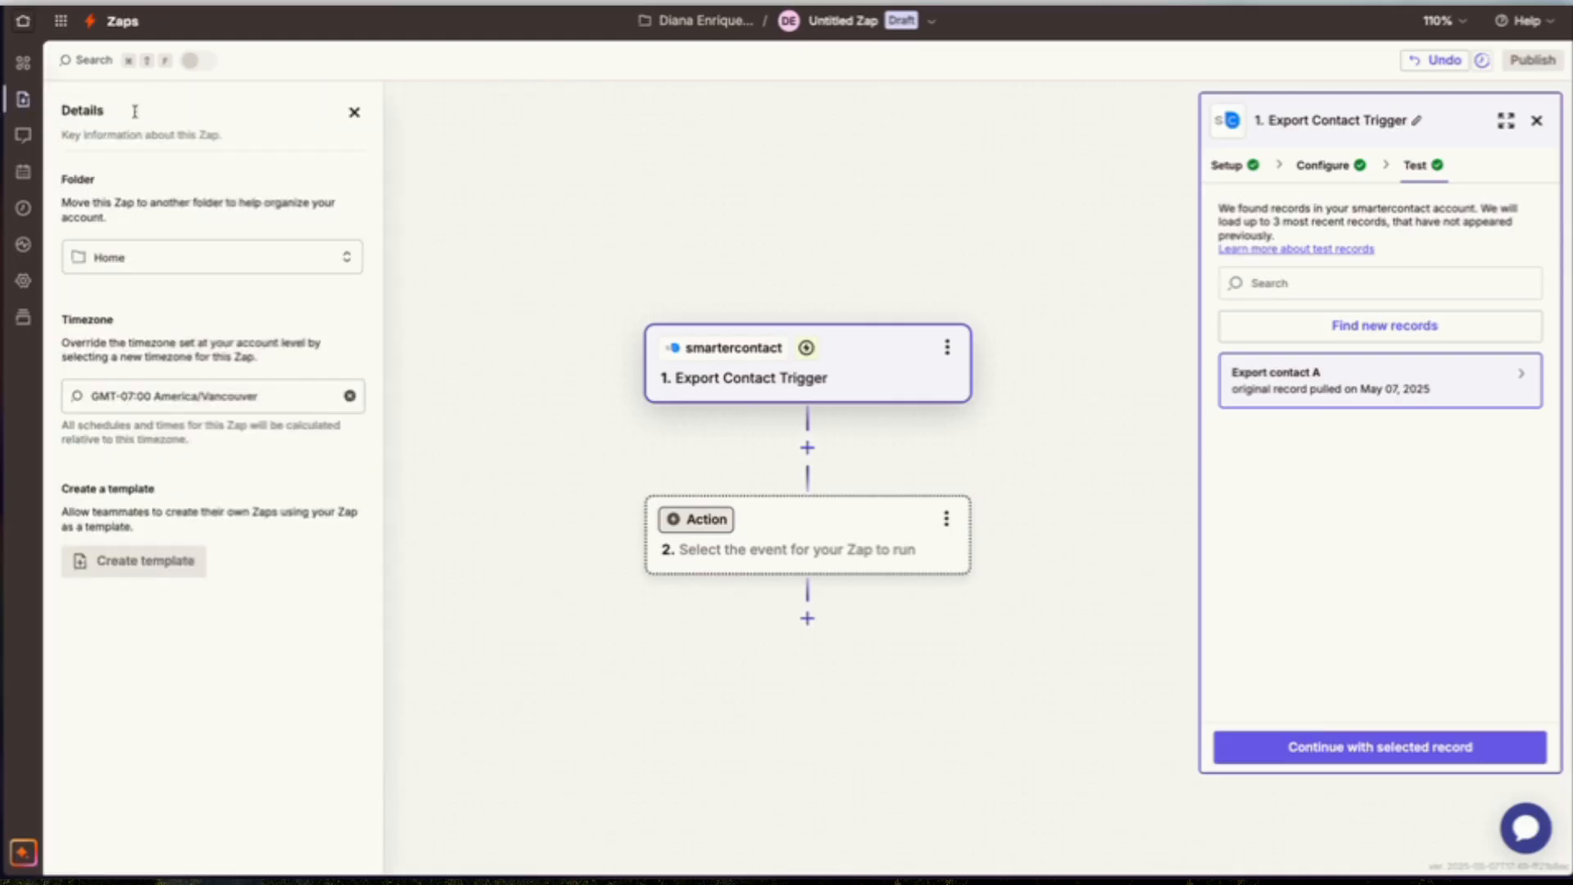
left_click(350, 111)
mouse_move(2, 115)
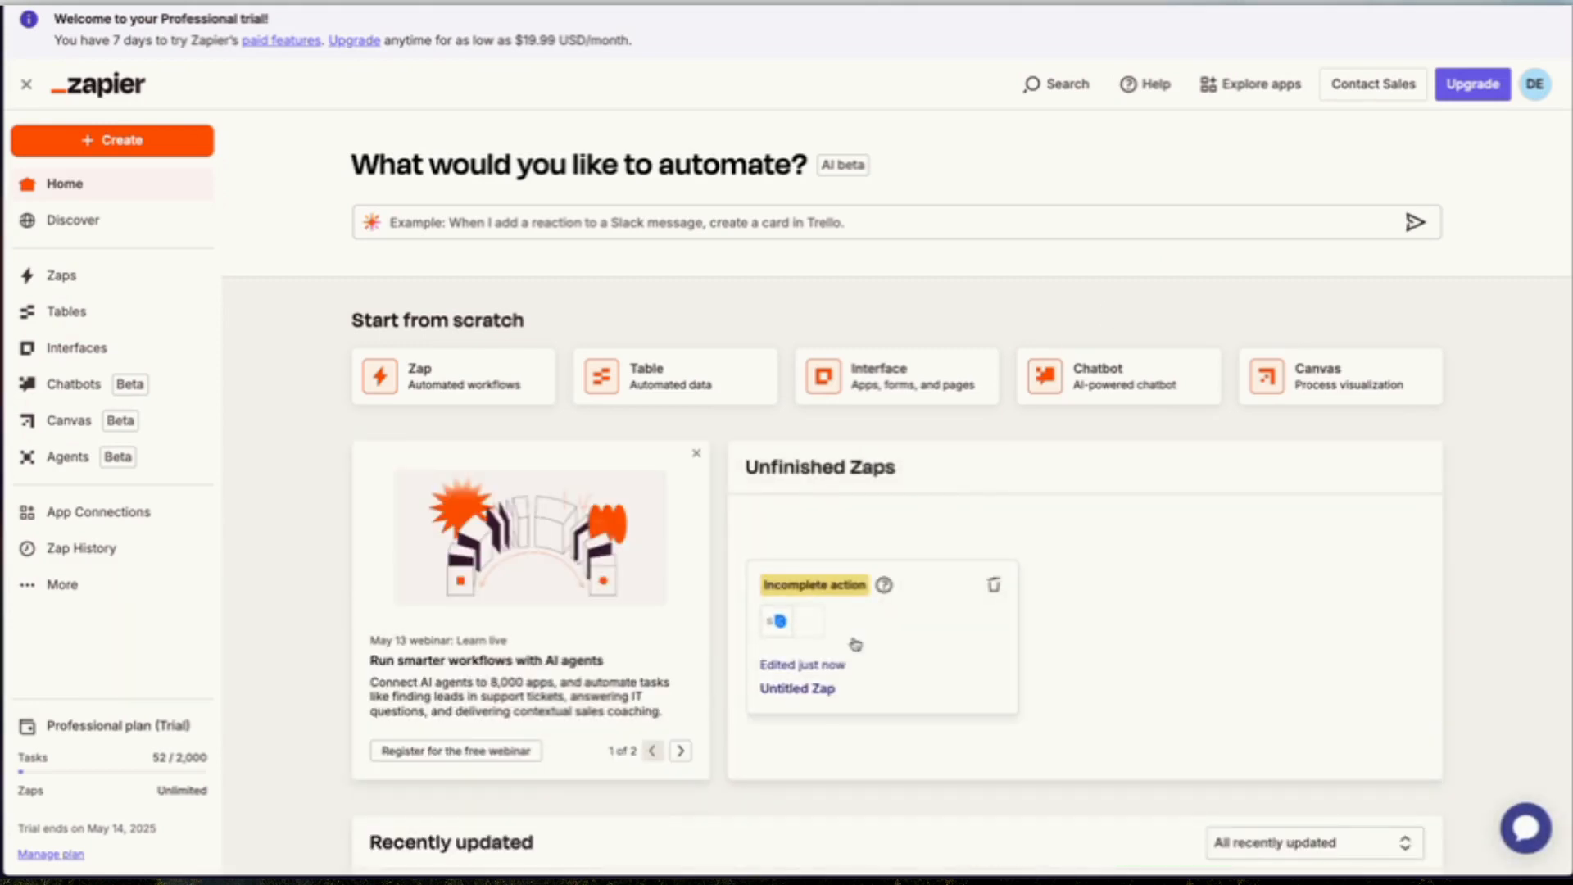
scroll(853, 643, "down", 5)
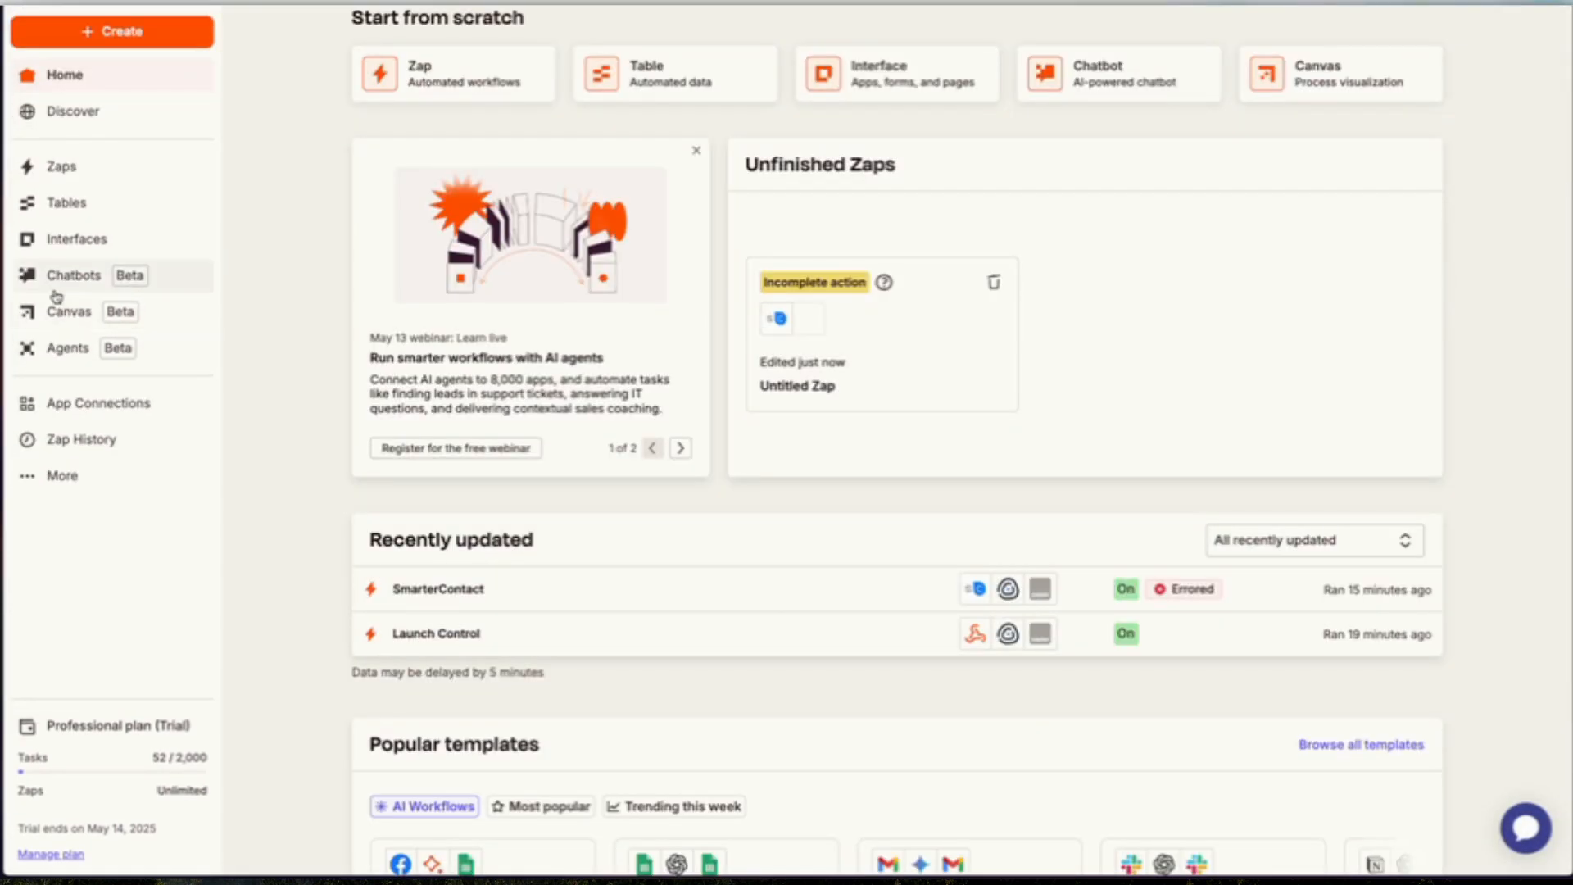
left_click(63, 170)
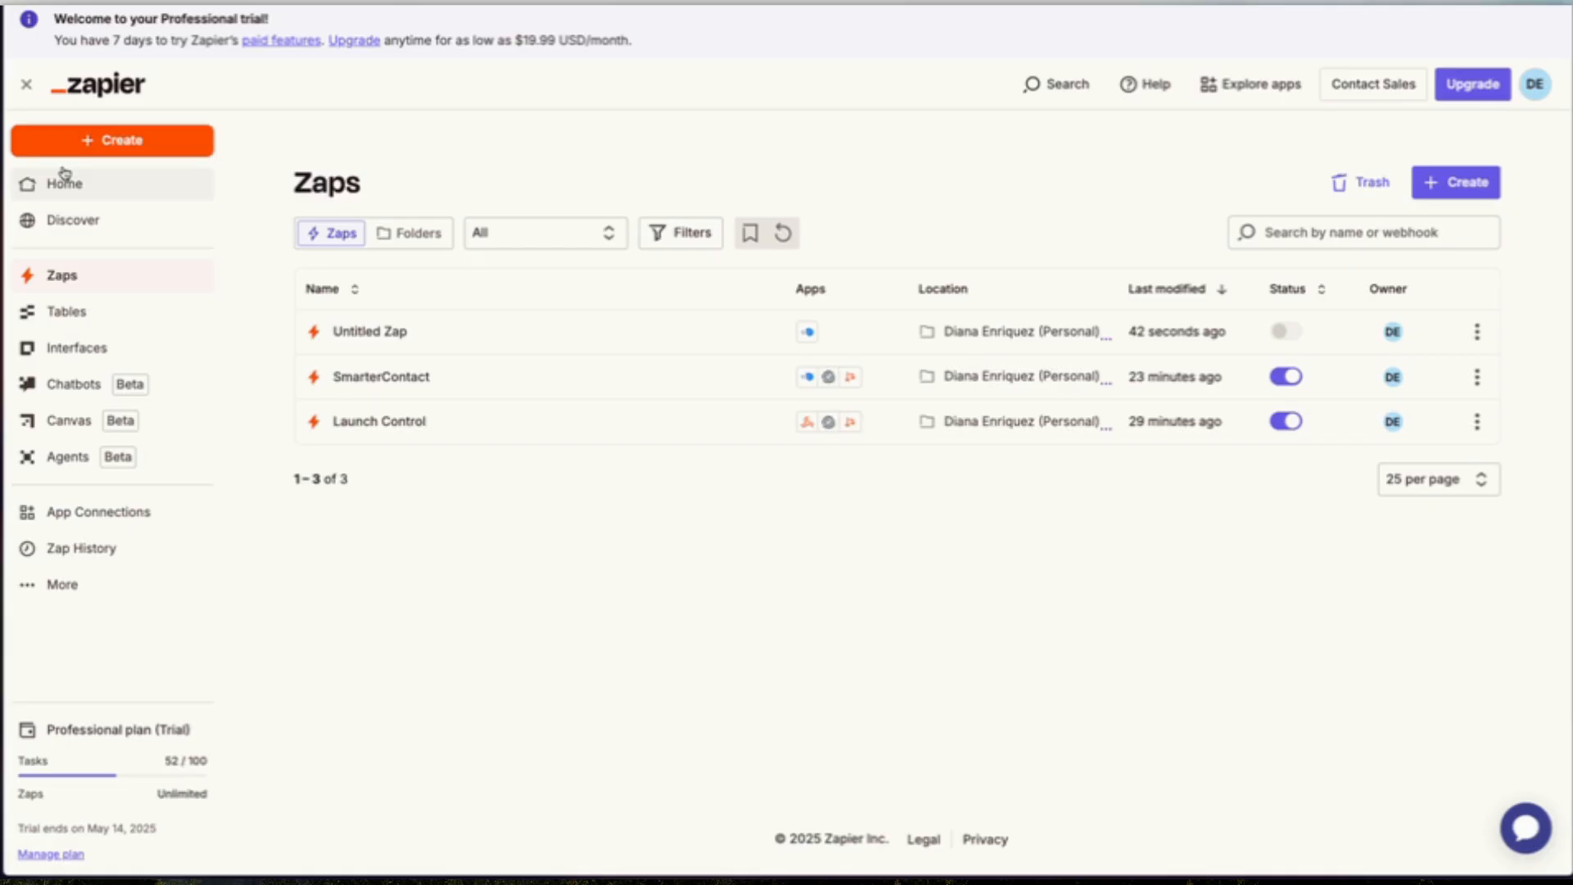
Open the existing SmarterContact Zap and view the configuration of its Find a Contact step.
left_click(467, 386)
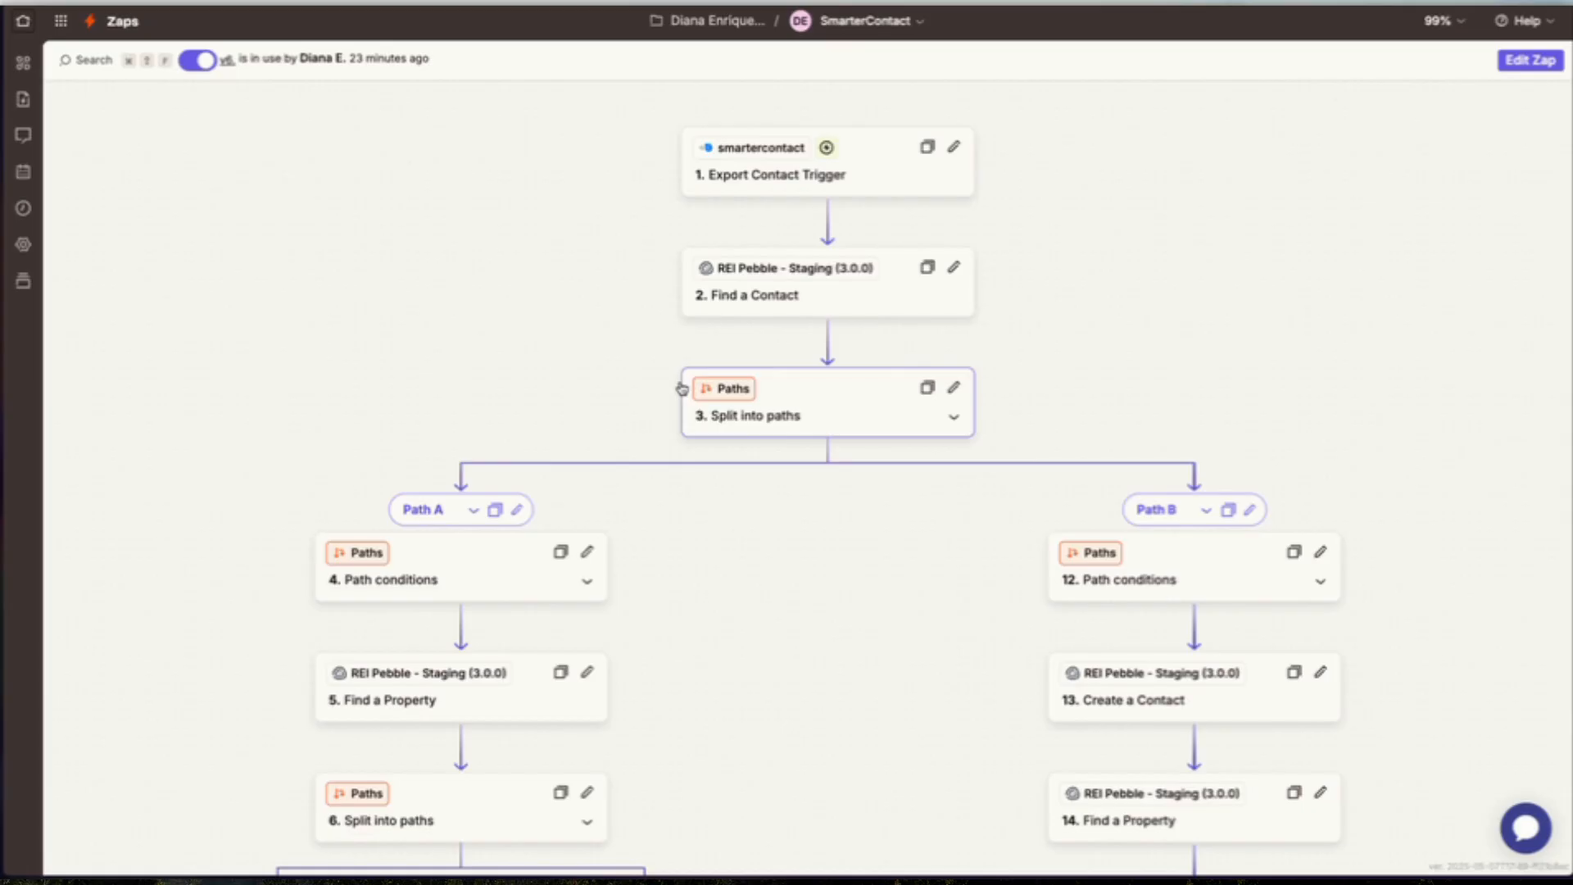
scroll(681, 388, "up", 3)
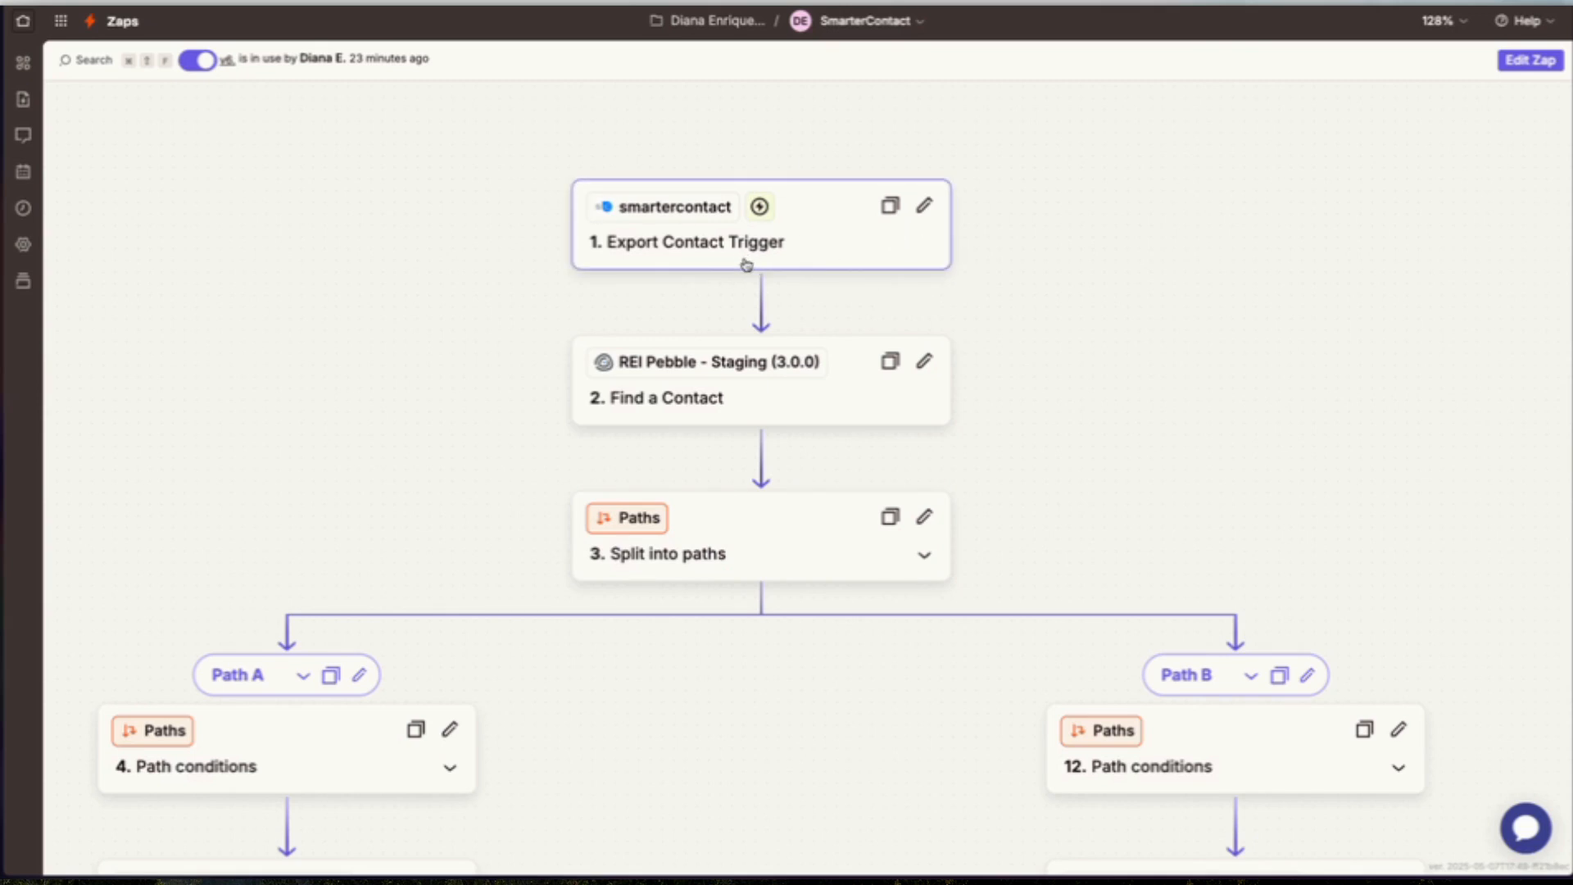
left_click(741, 399)
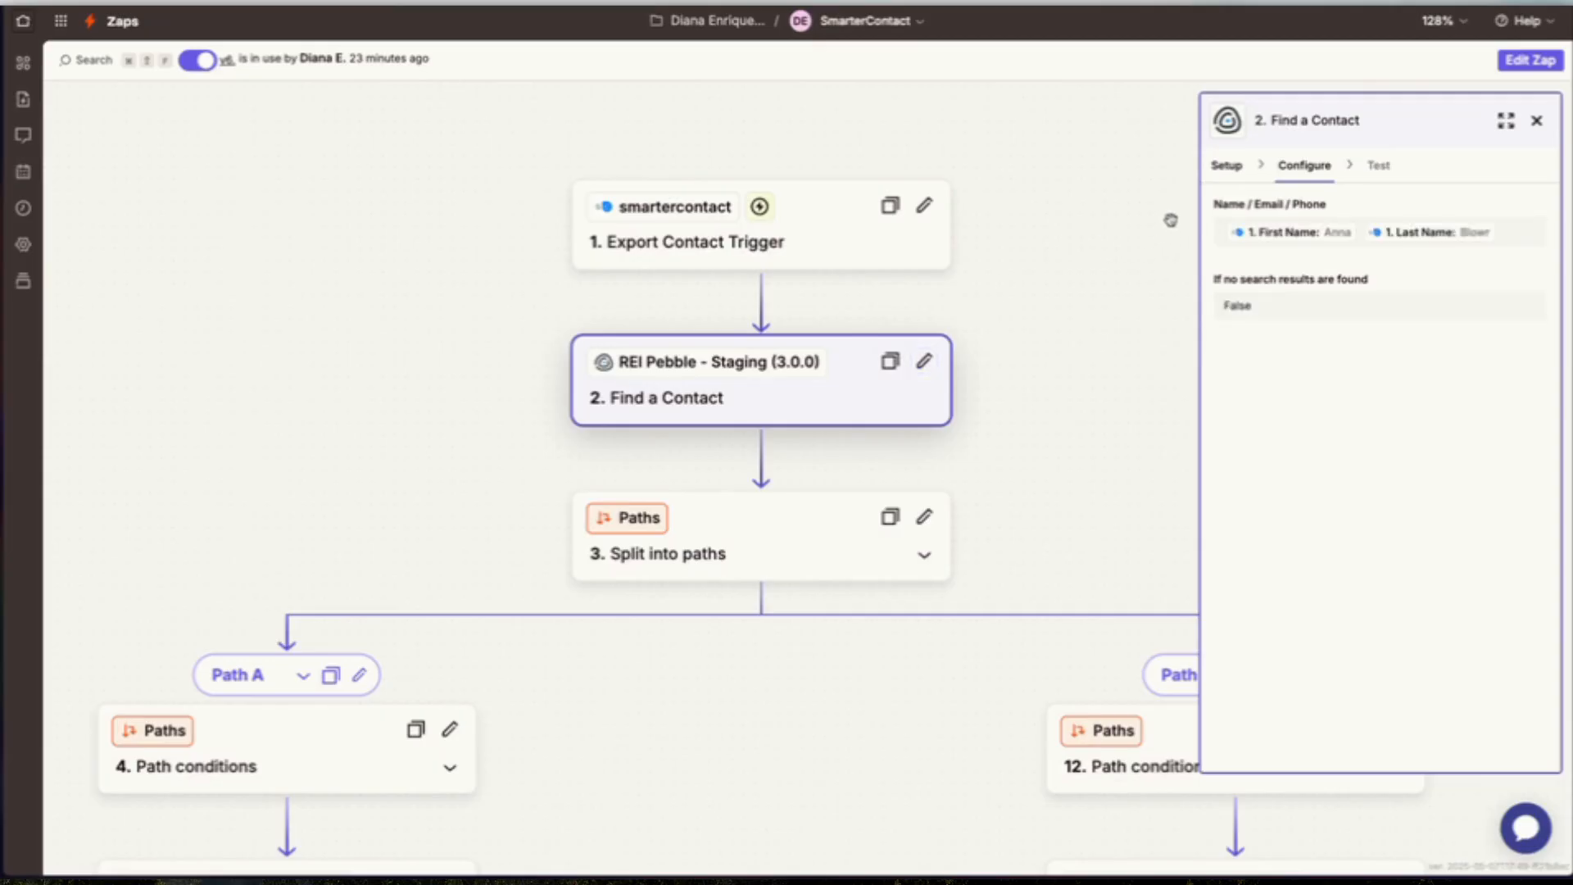
Review the setup and configuration of the Find a Contact step, and close its details.
left_click(1234, 167)
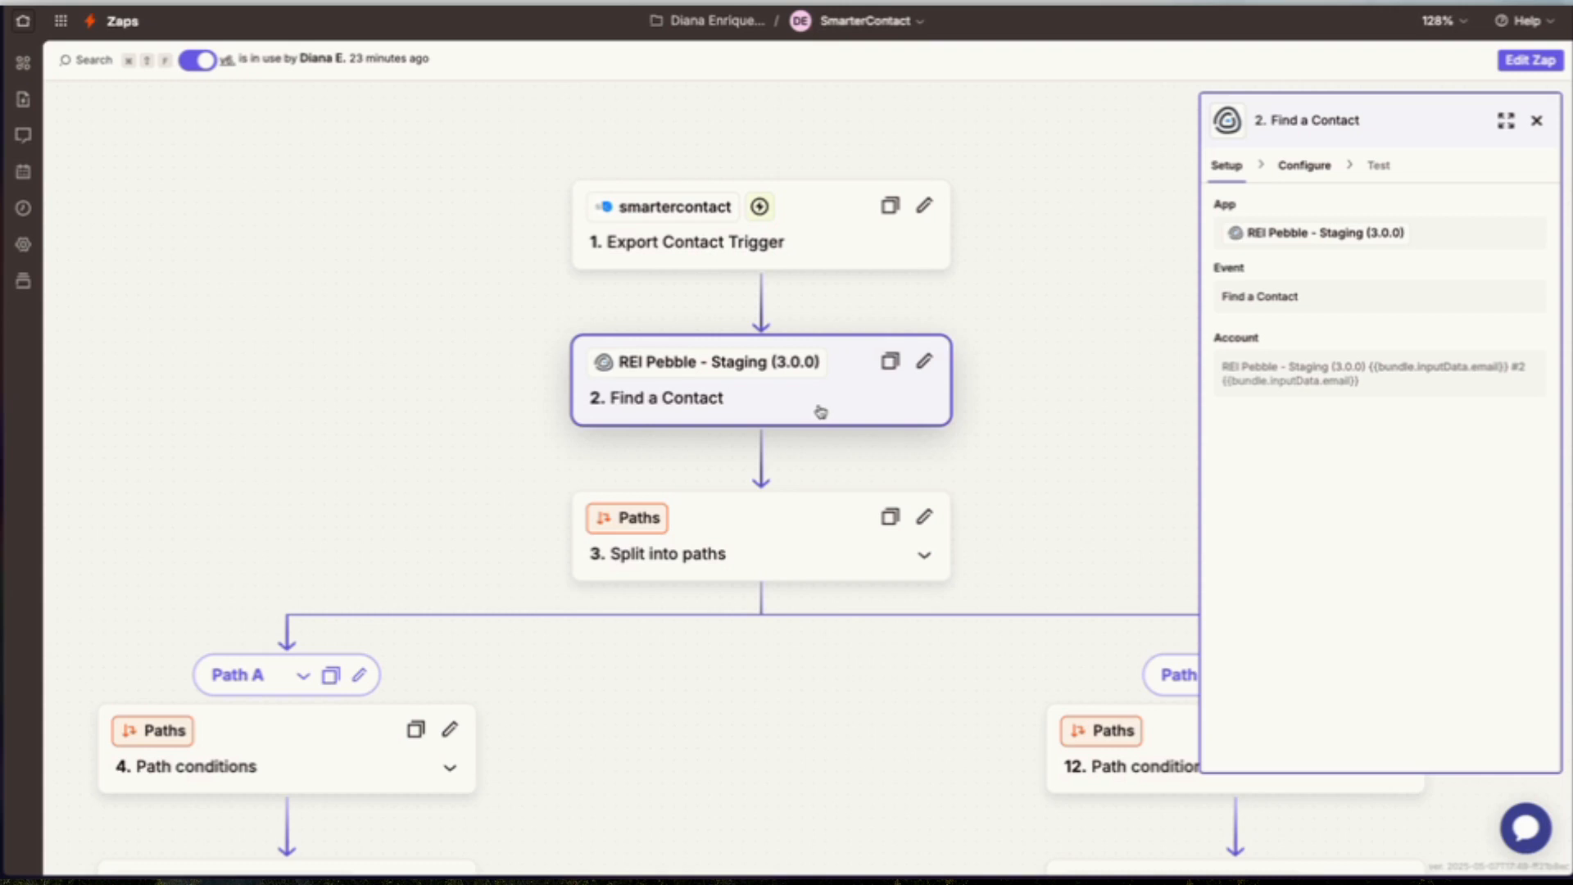
left_click(1280, 168)
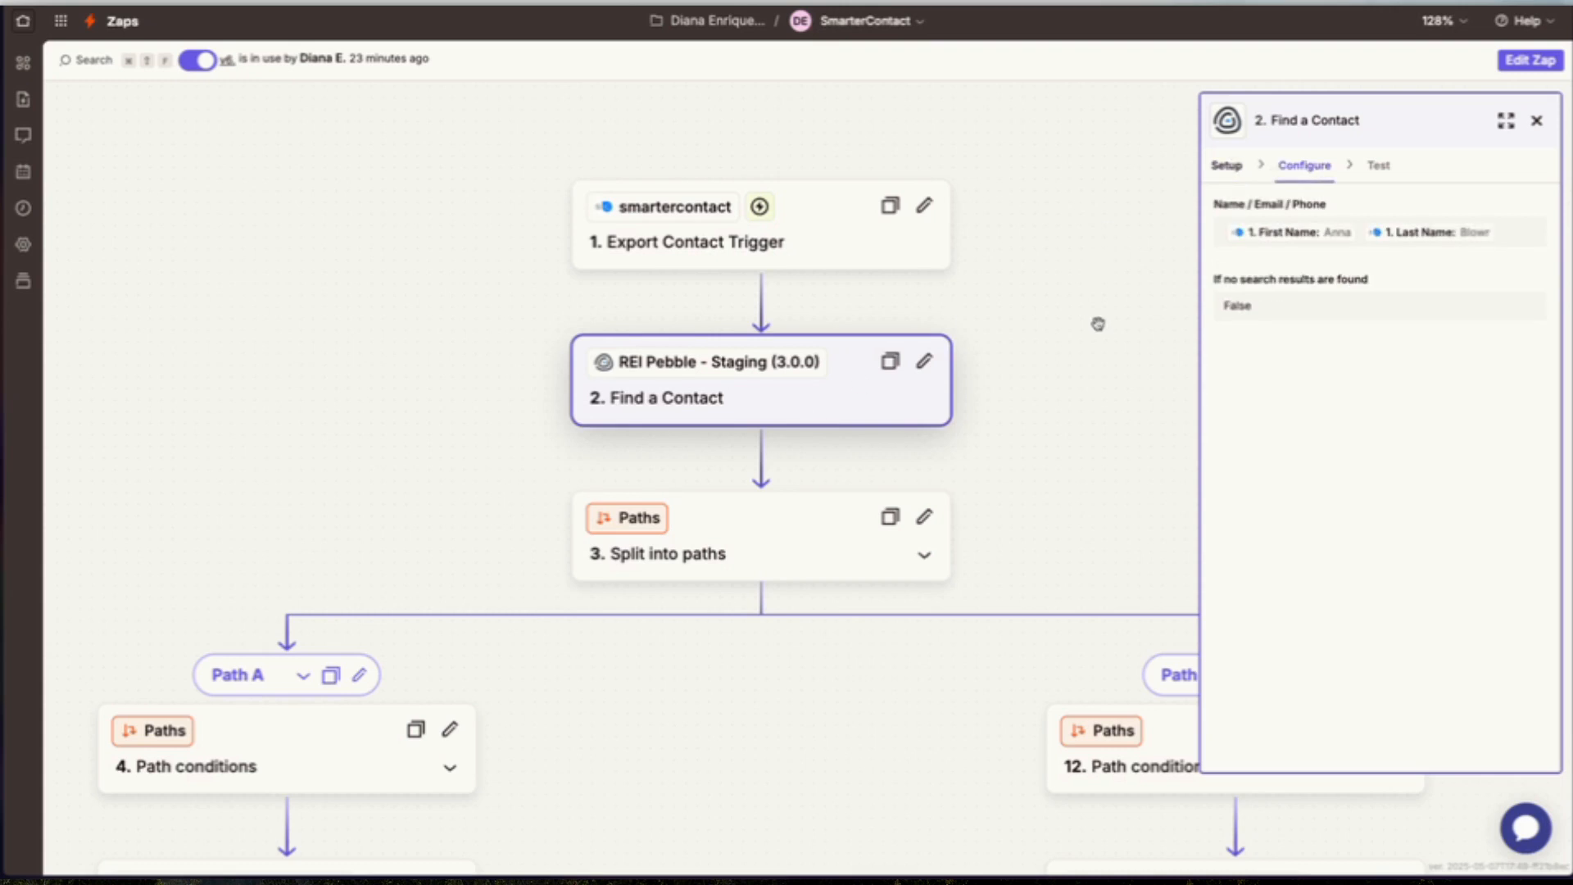
scroll(1098, 323, "down", 5)
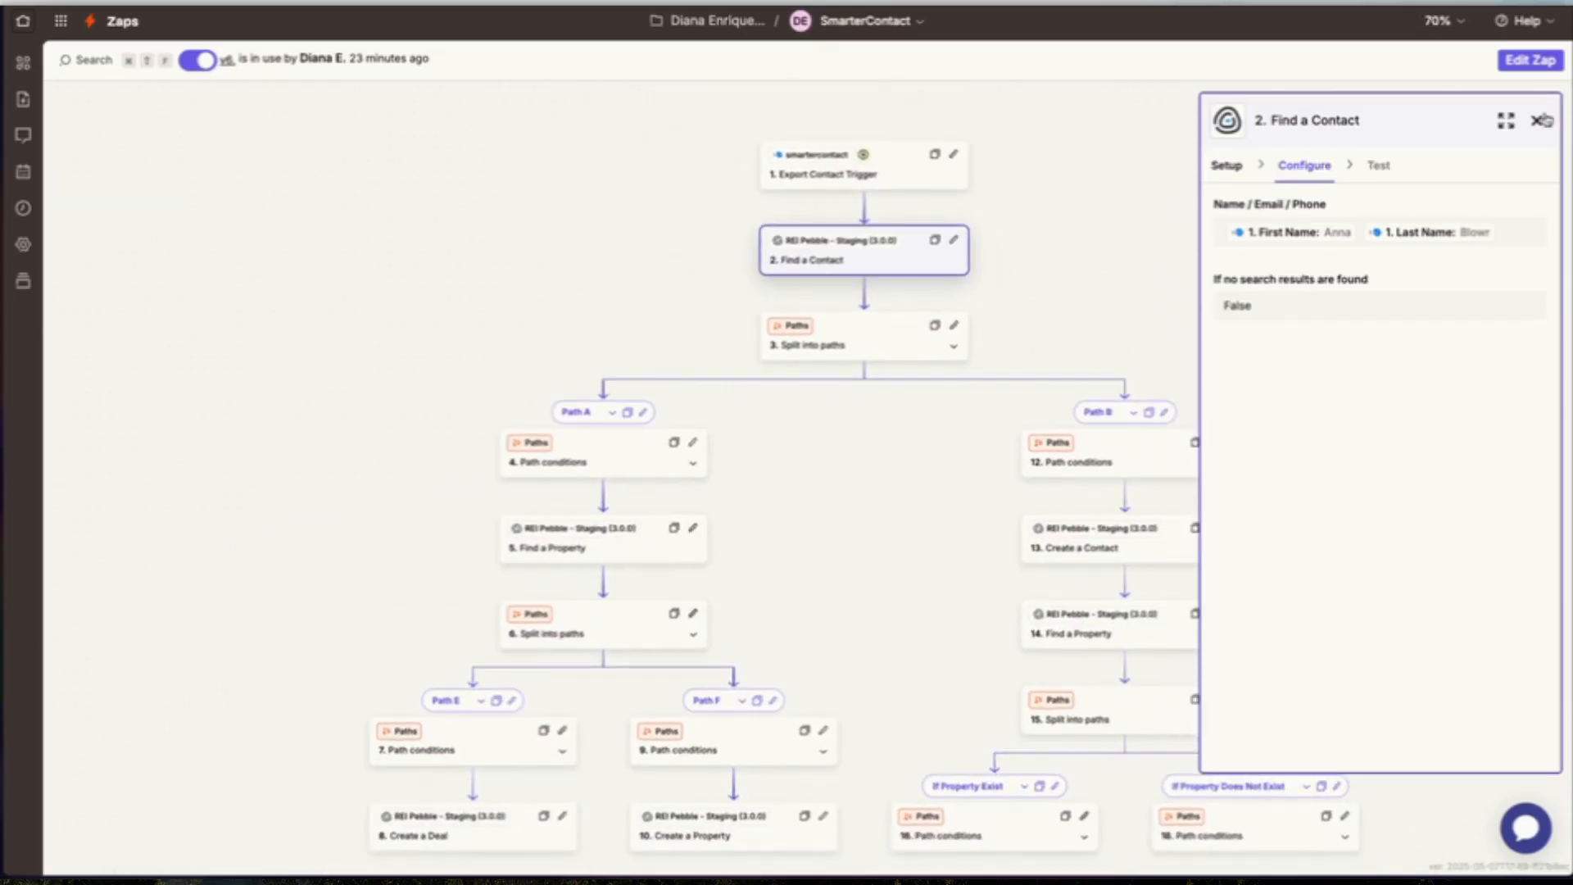
left_click(1543, 120)
Examine the Zap's branching from Split into paths through Path A's Find a Property step to Paths E and F.
scroll(965, 431, "up", 4)
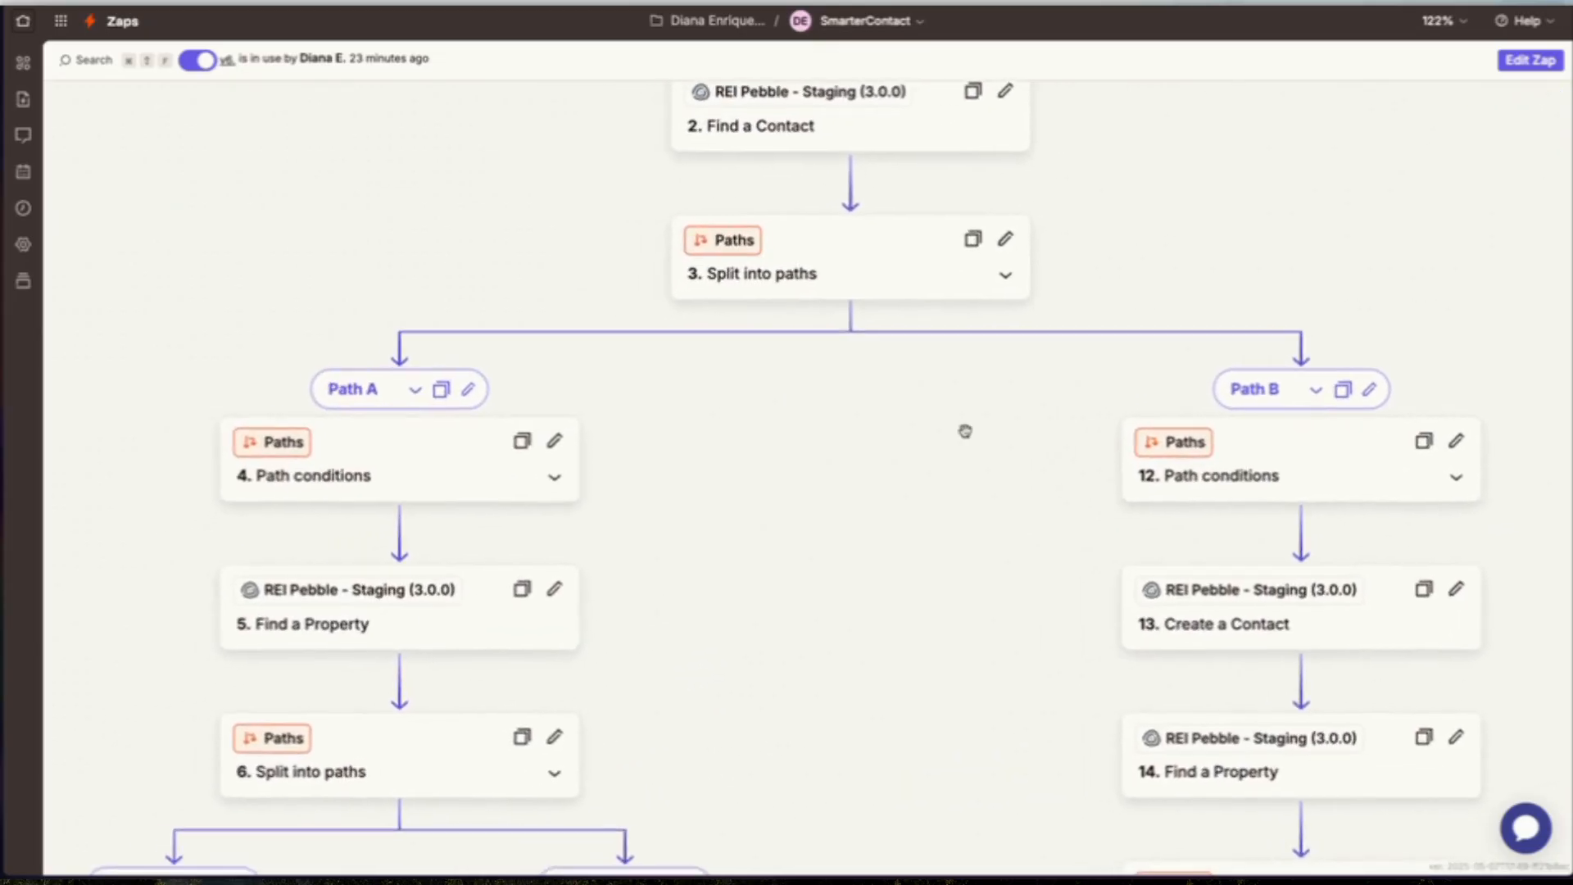
scroll(965, 431, "down", 3)
scroll(966, 430, "left", 5)
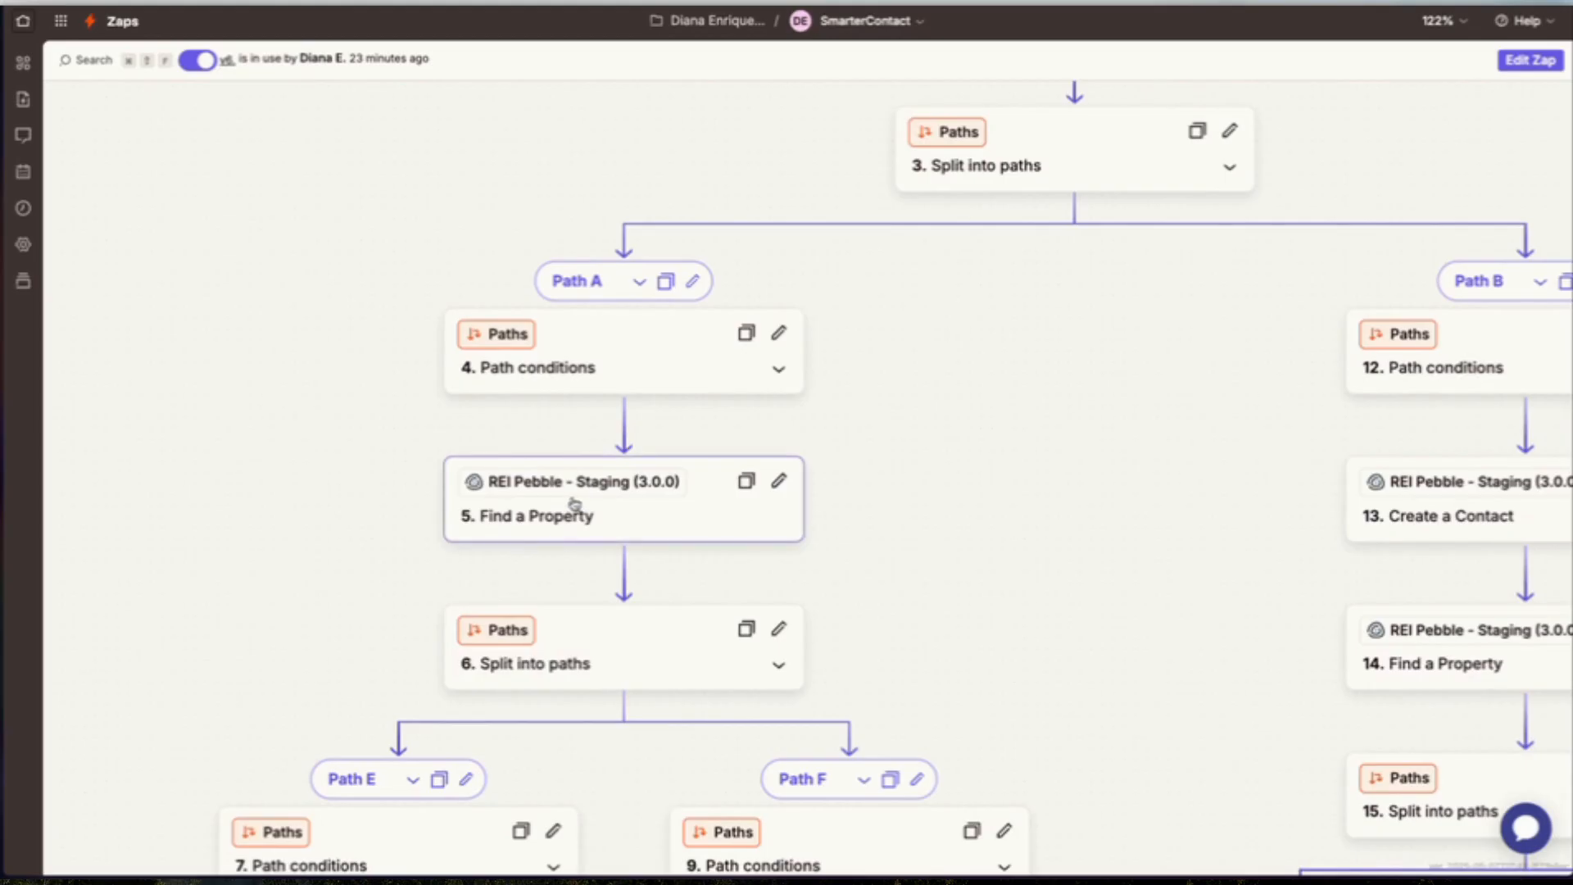
scroll(679, 471, "up", 2)
scroll(678, 470, "right", 1)
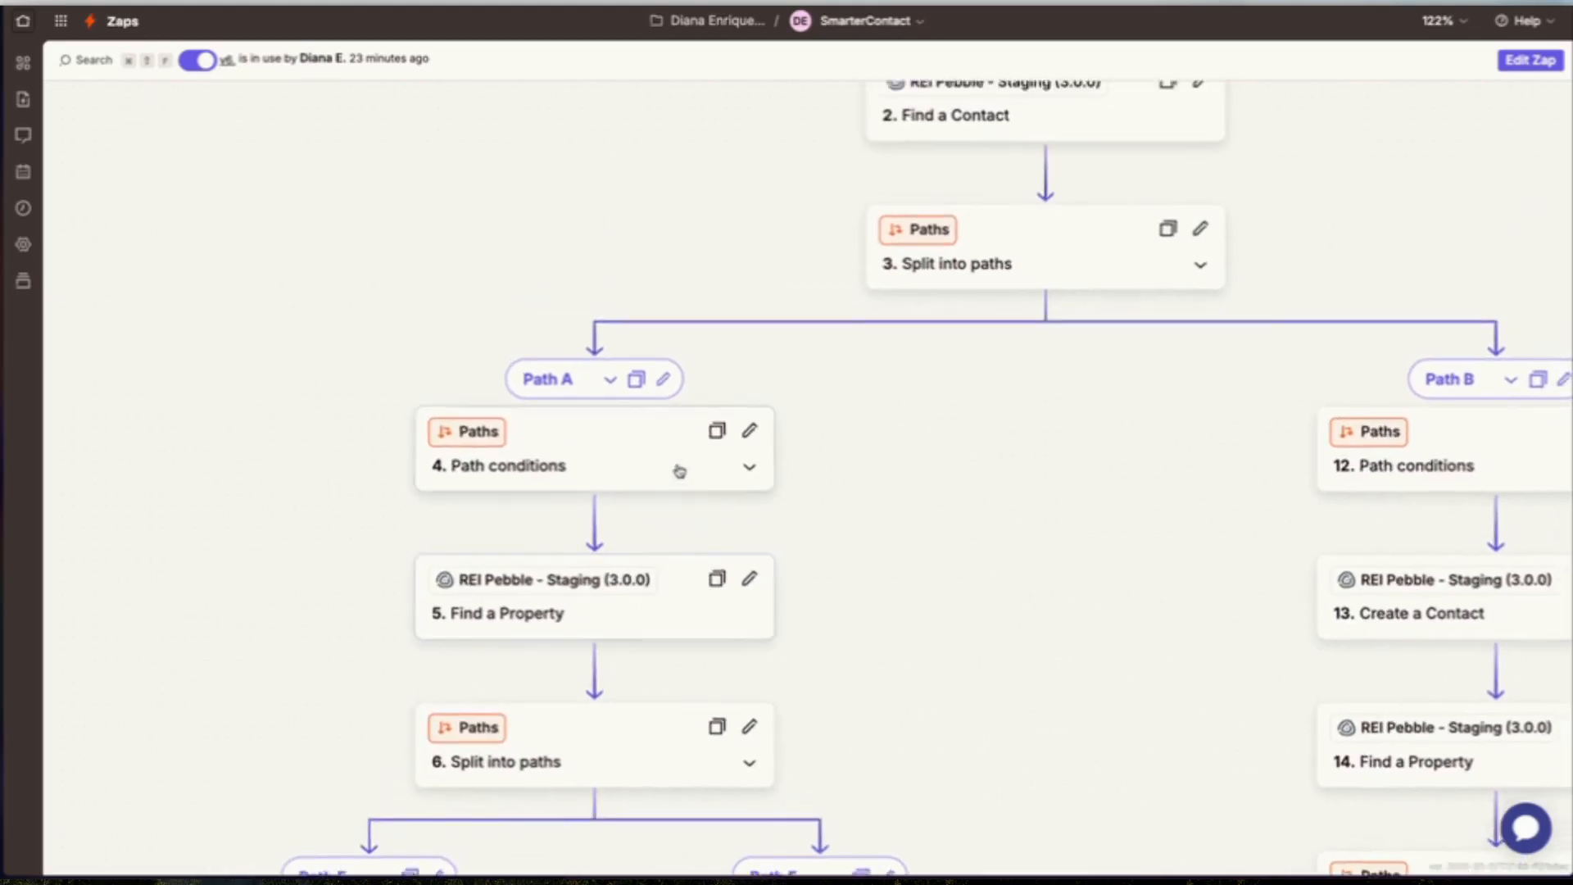
scroll(679, 471, "up", 1)
scroll(679, 471, "right", 1)
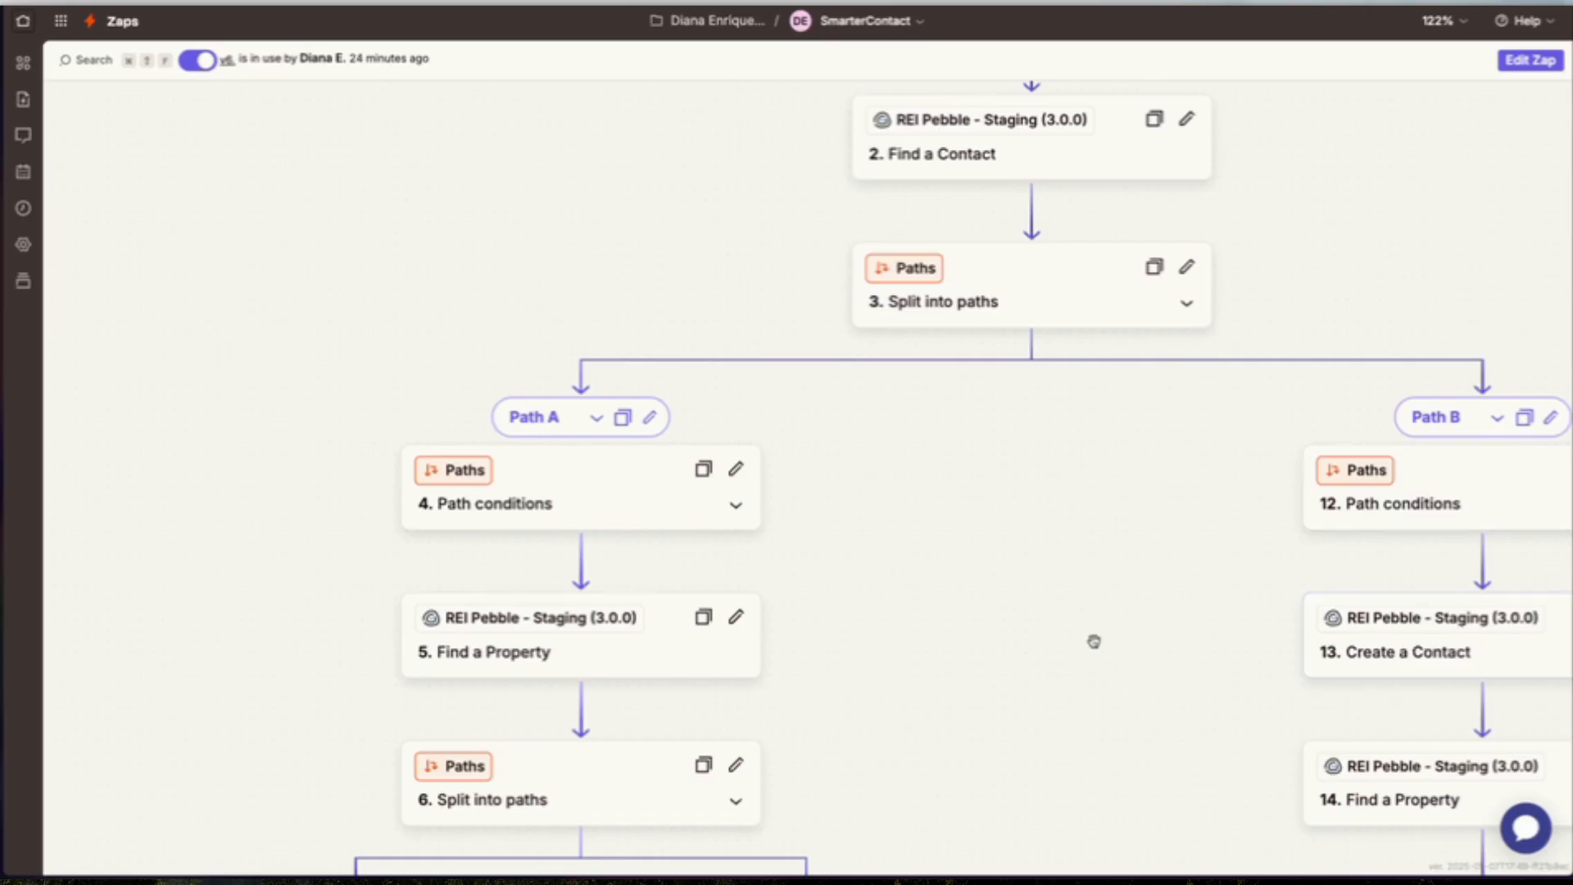
scroll(885, 615, "left", 2)
scroll(885, 615, "down", 1)
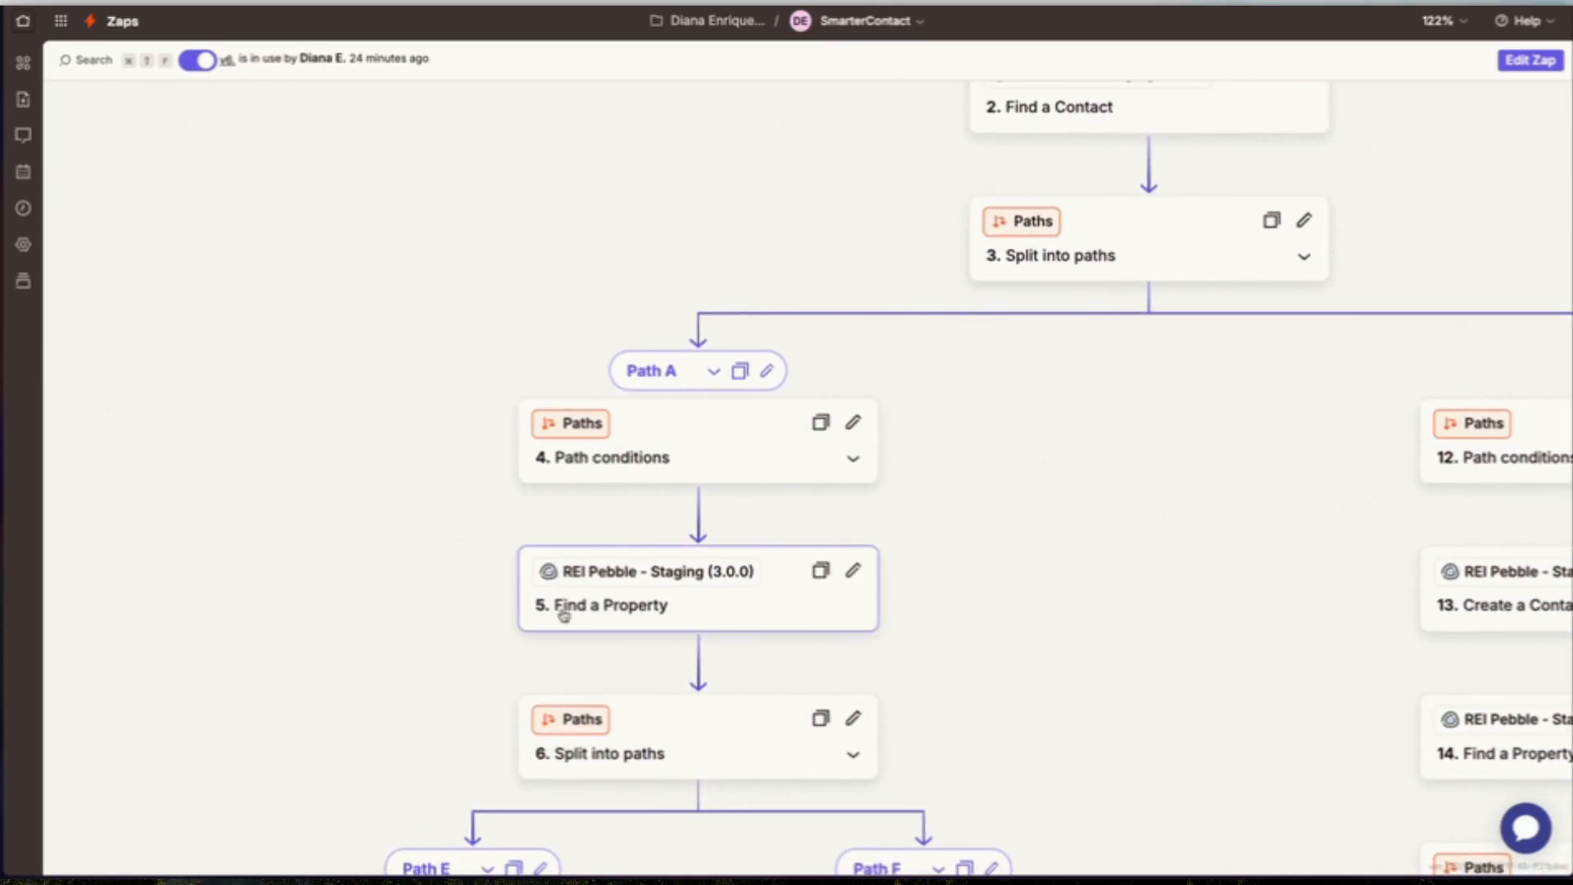
scroll(616, 532, "down", 3)
scroll(617, 533, "left", 1)
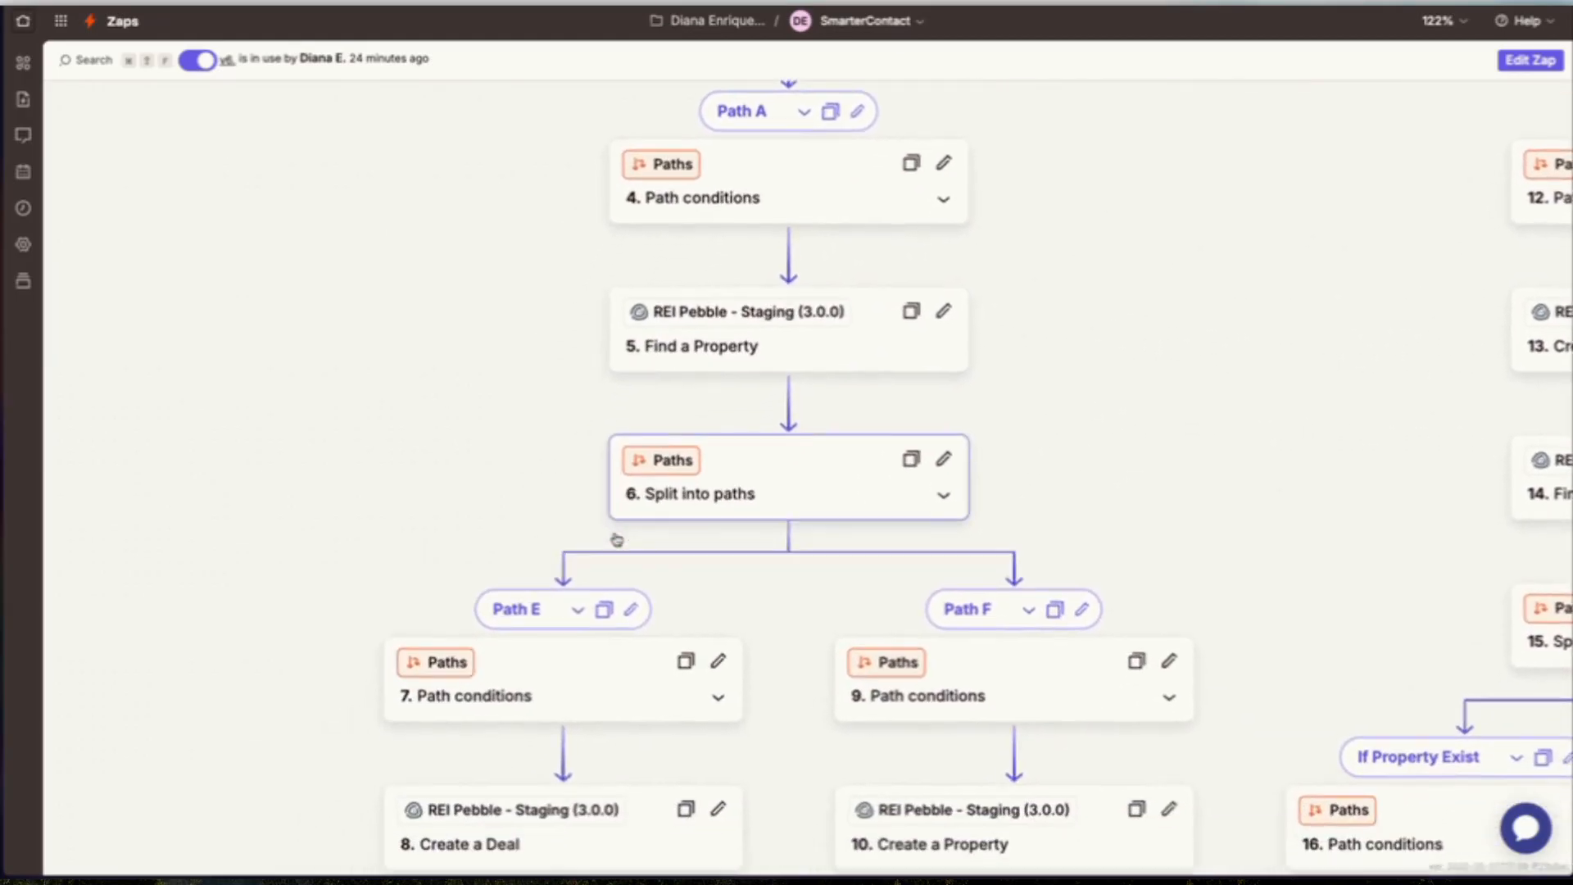
scroll(616, 539, "down", 3)
scroll(617, 538, "left", 1)
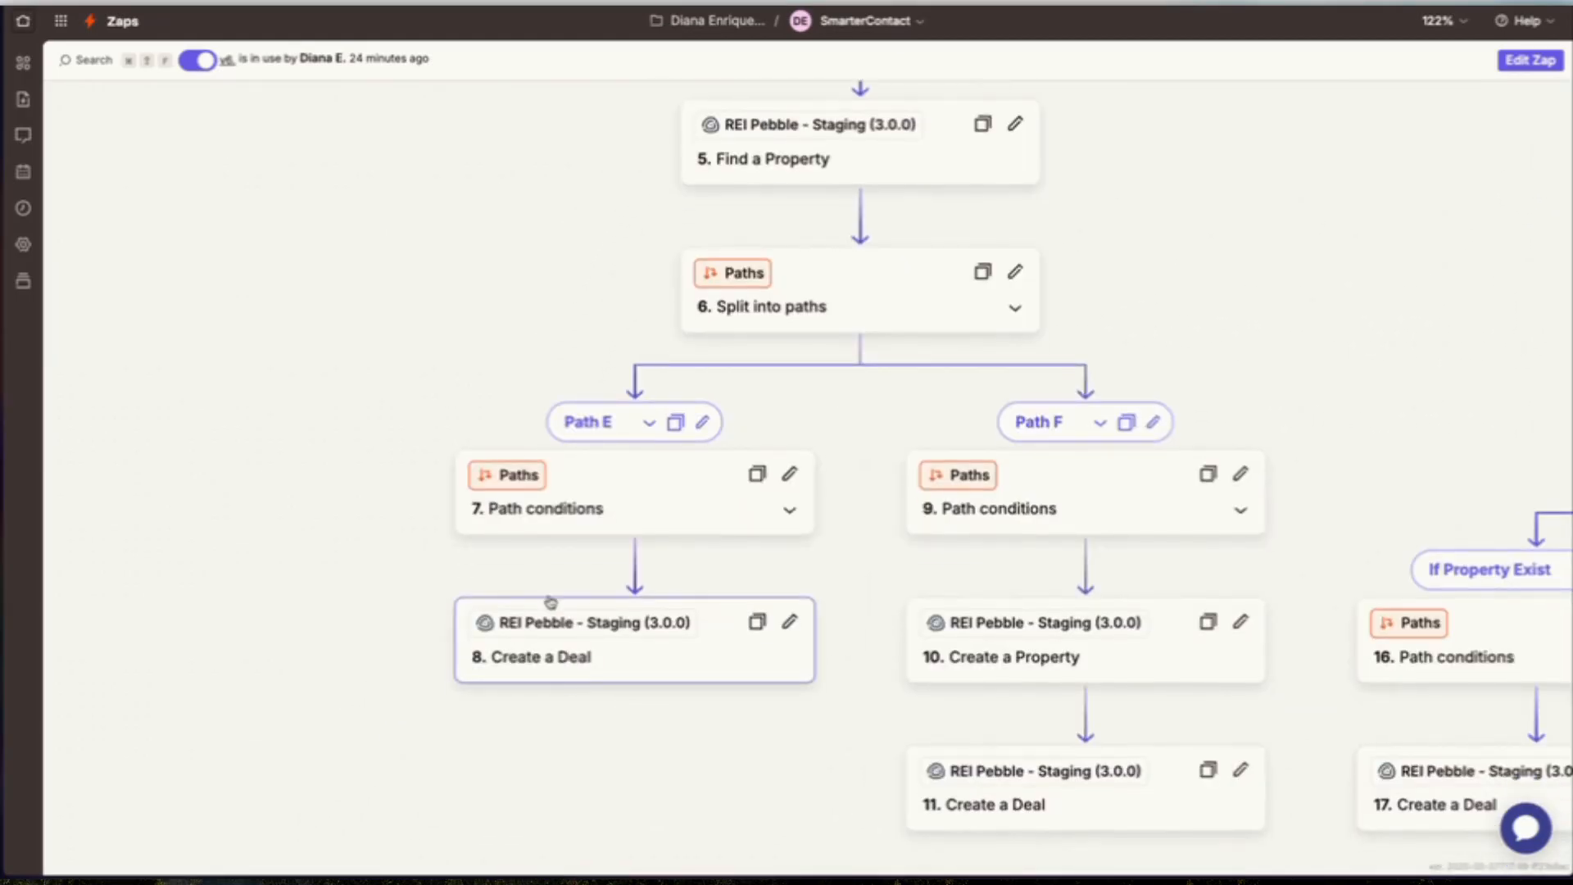
scroll(619, 562, "up", 5)
scroll(618, 562, "right", 3)
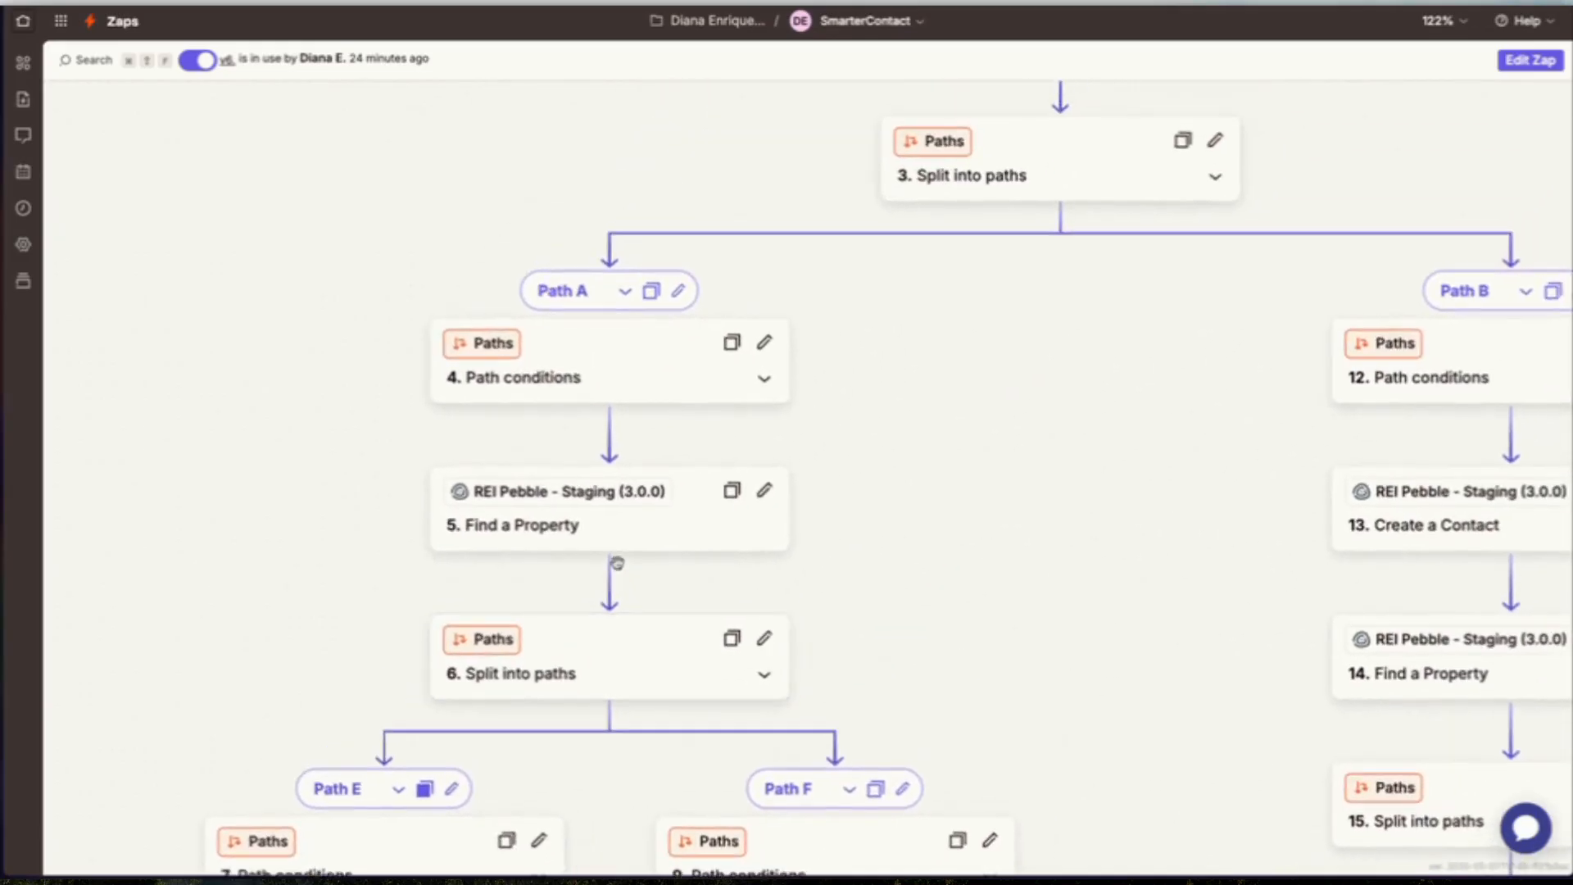
scroll(617, 563, "up", 1)
scroll(617, 563, "right", 1)
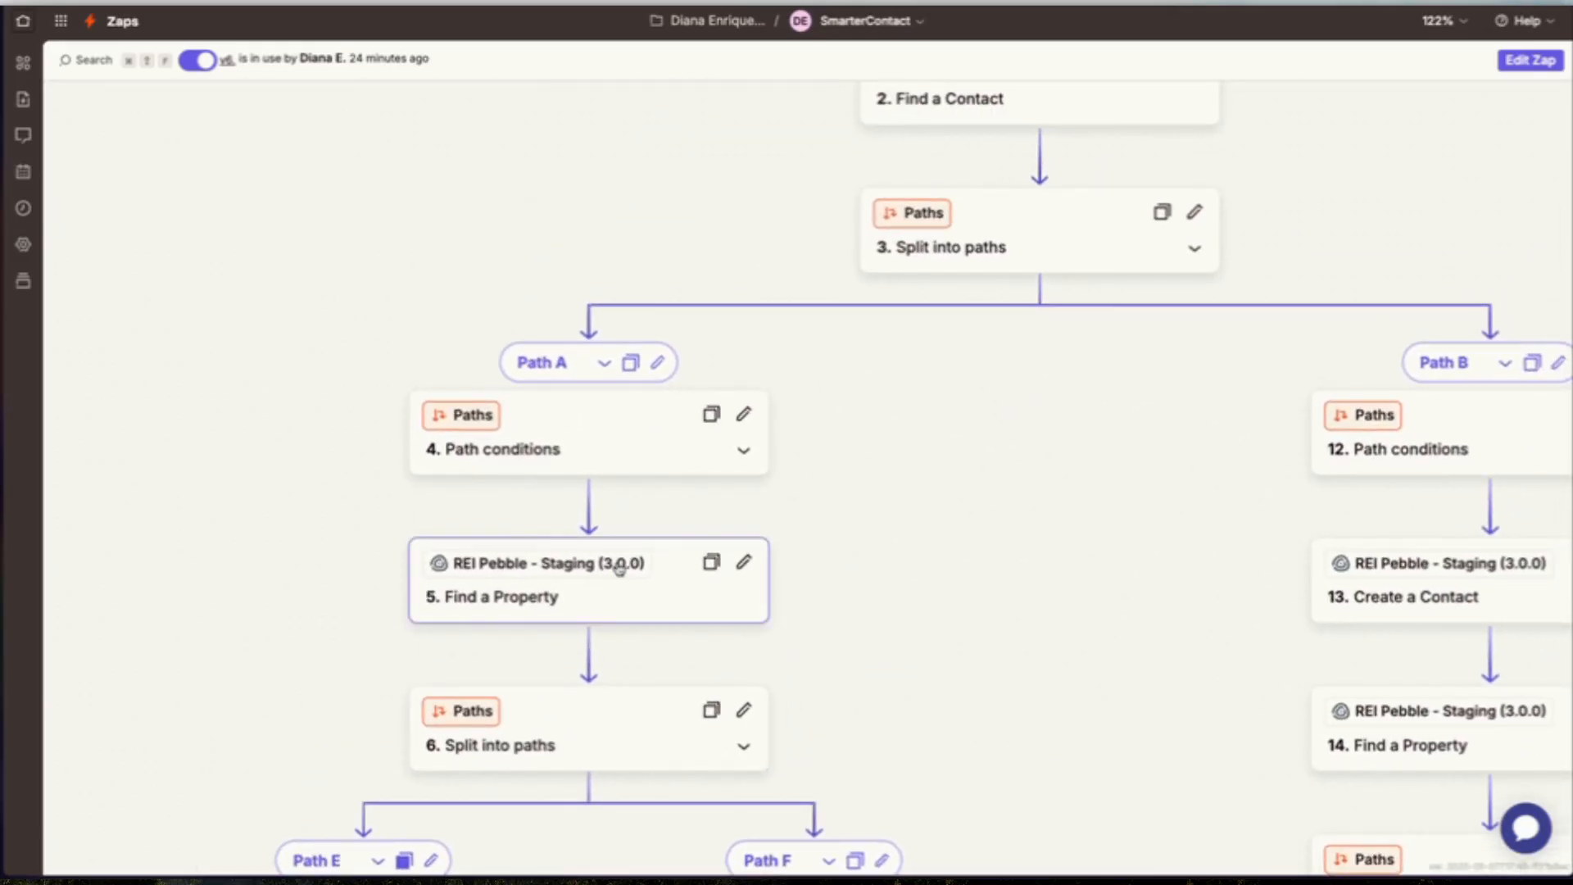
scroll(618, 568, "up", 2)
scroll(619, 568, "right", 2)
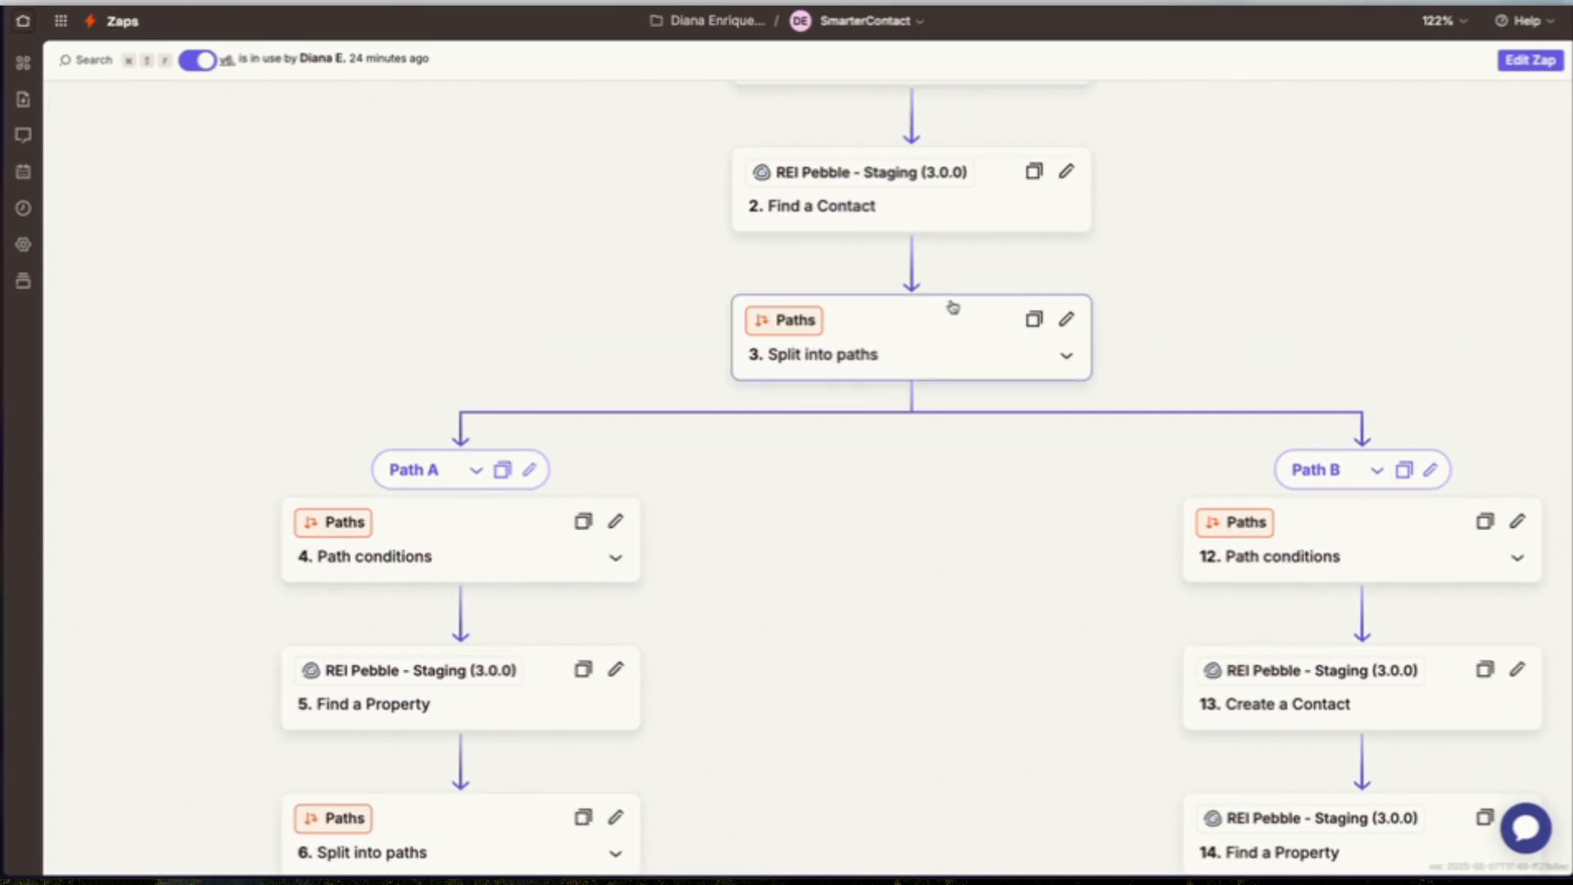
scroll(948, 306, "up", 1)
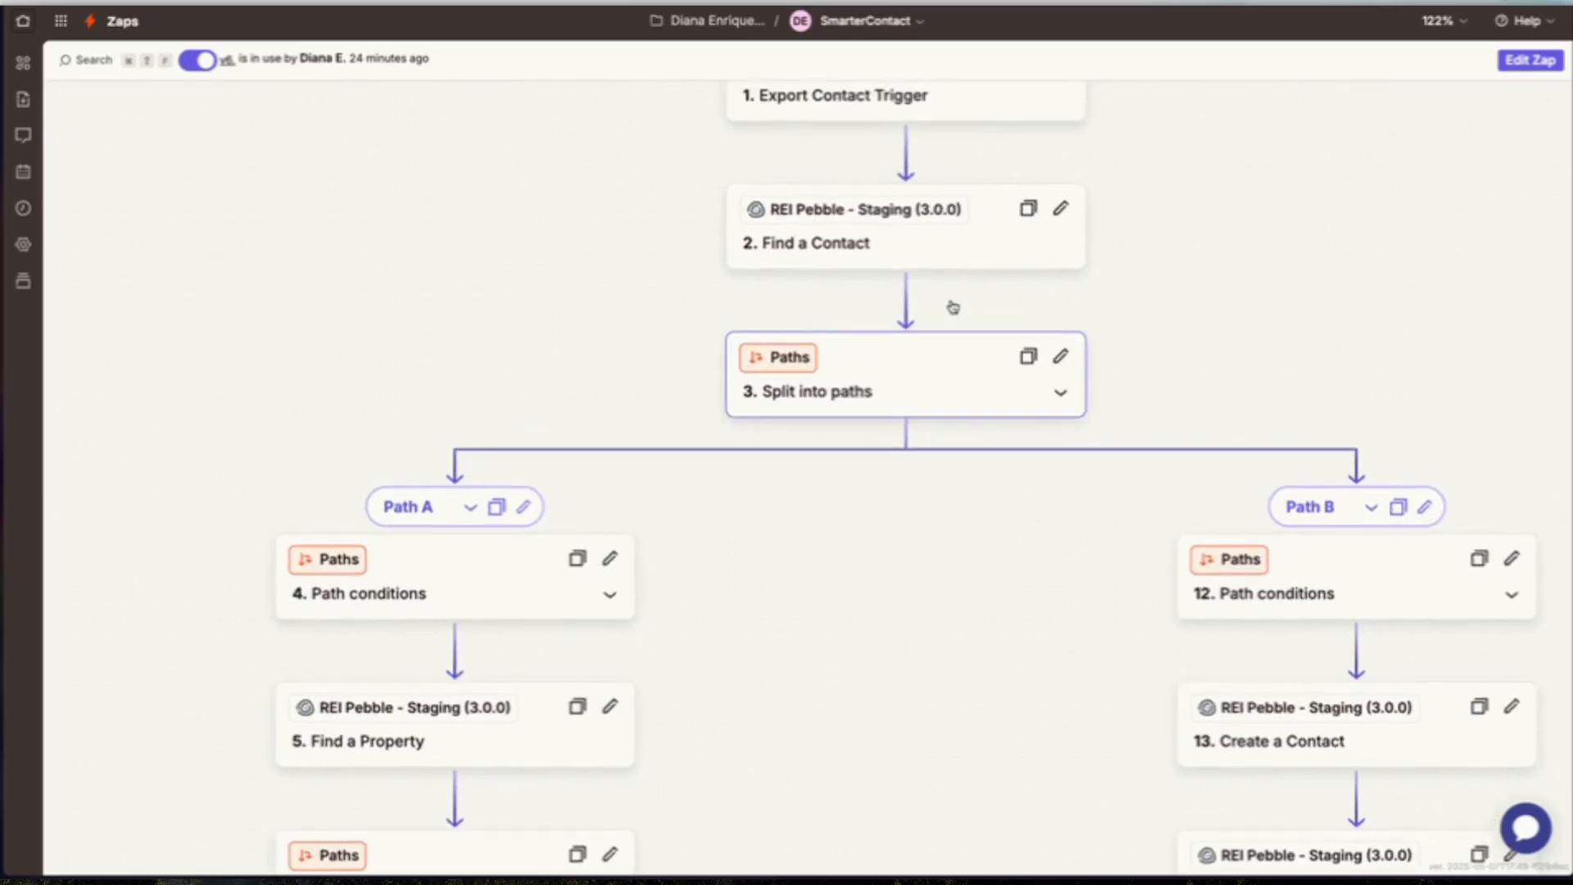
View the rules in the Path A conditions and the Path B conditions.
left_click(428, 609)
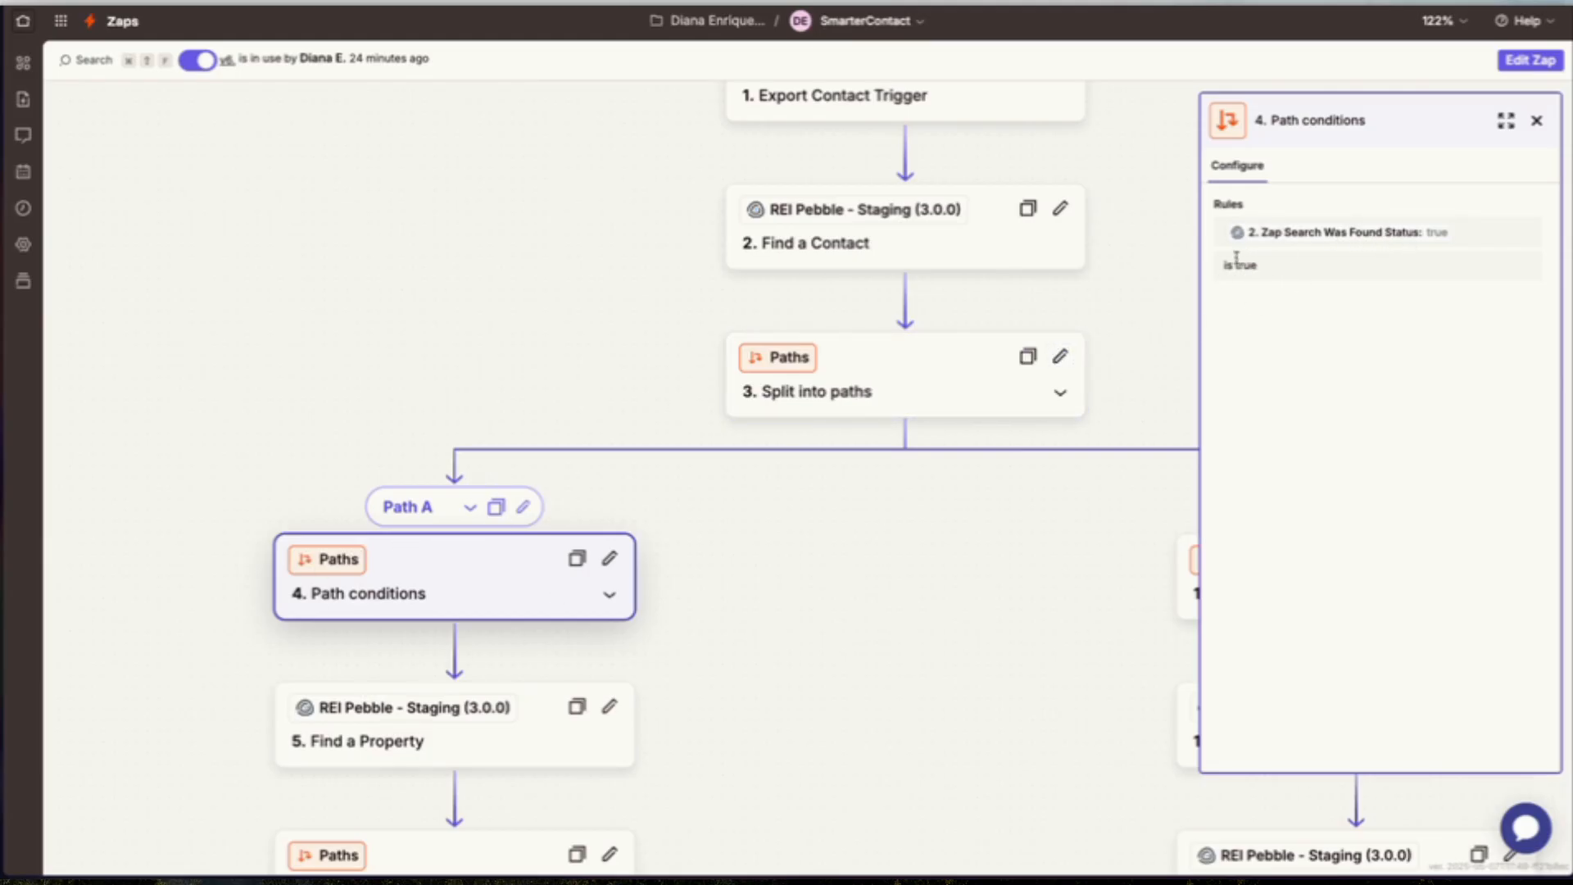
left_click_drag(980, 537, 820, 560)
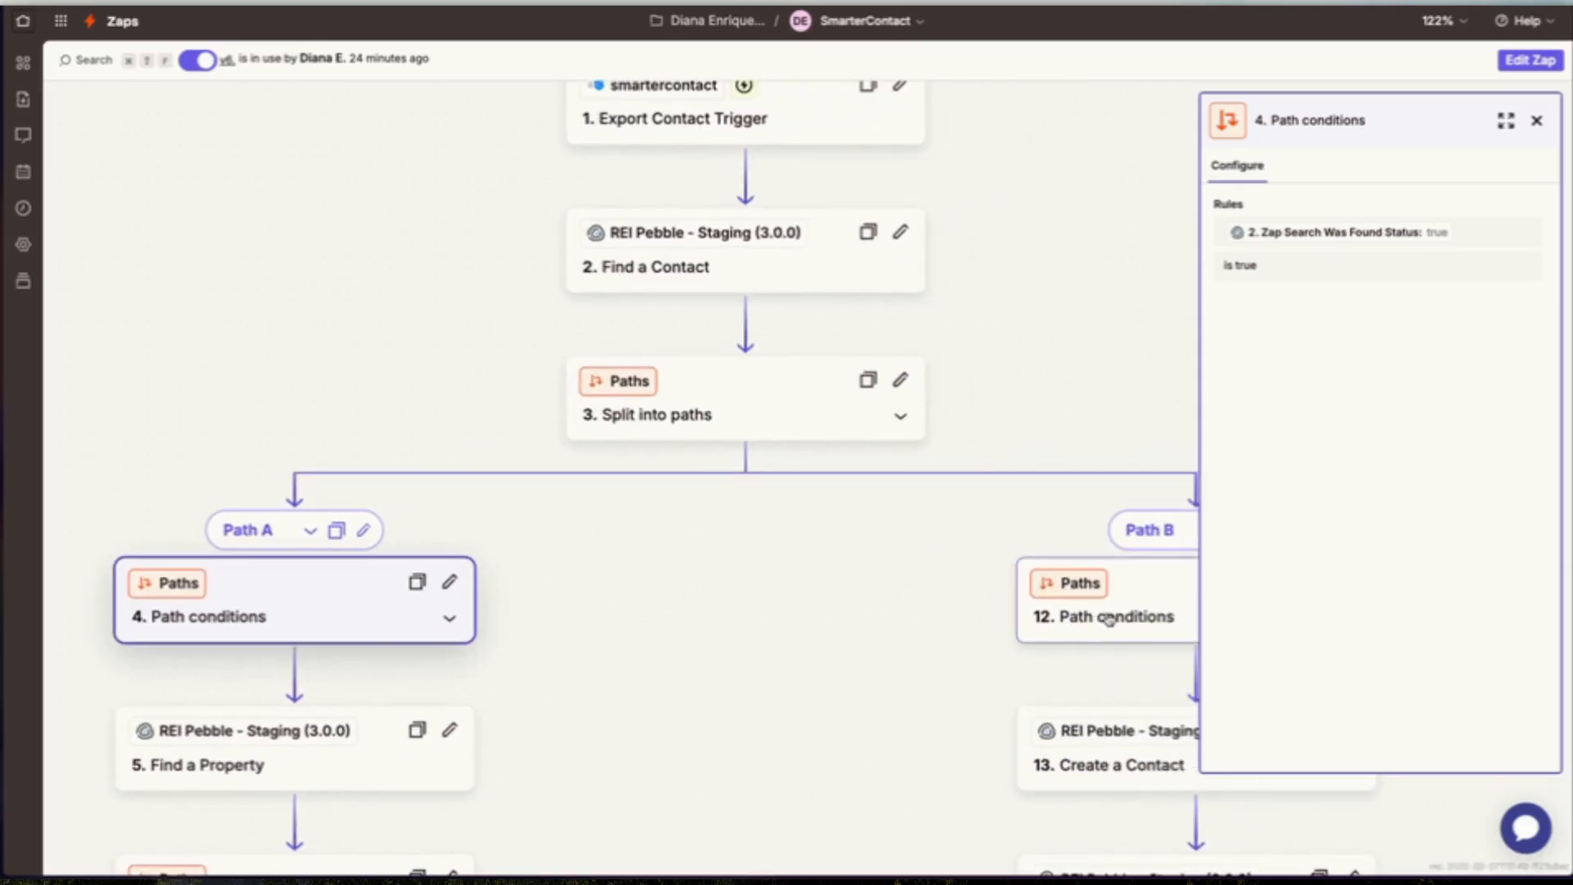
left_click(1093, 592)
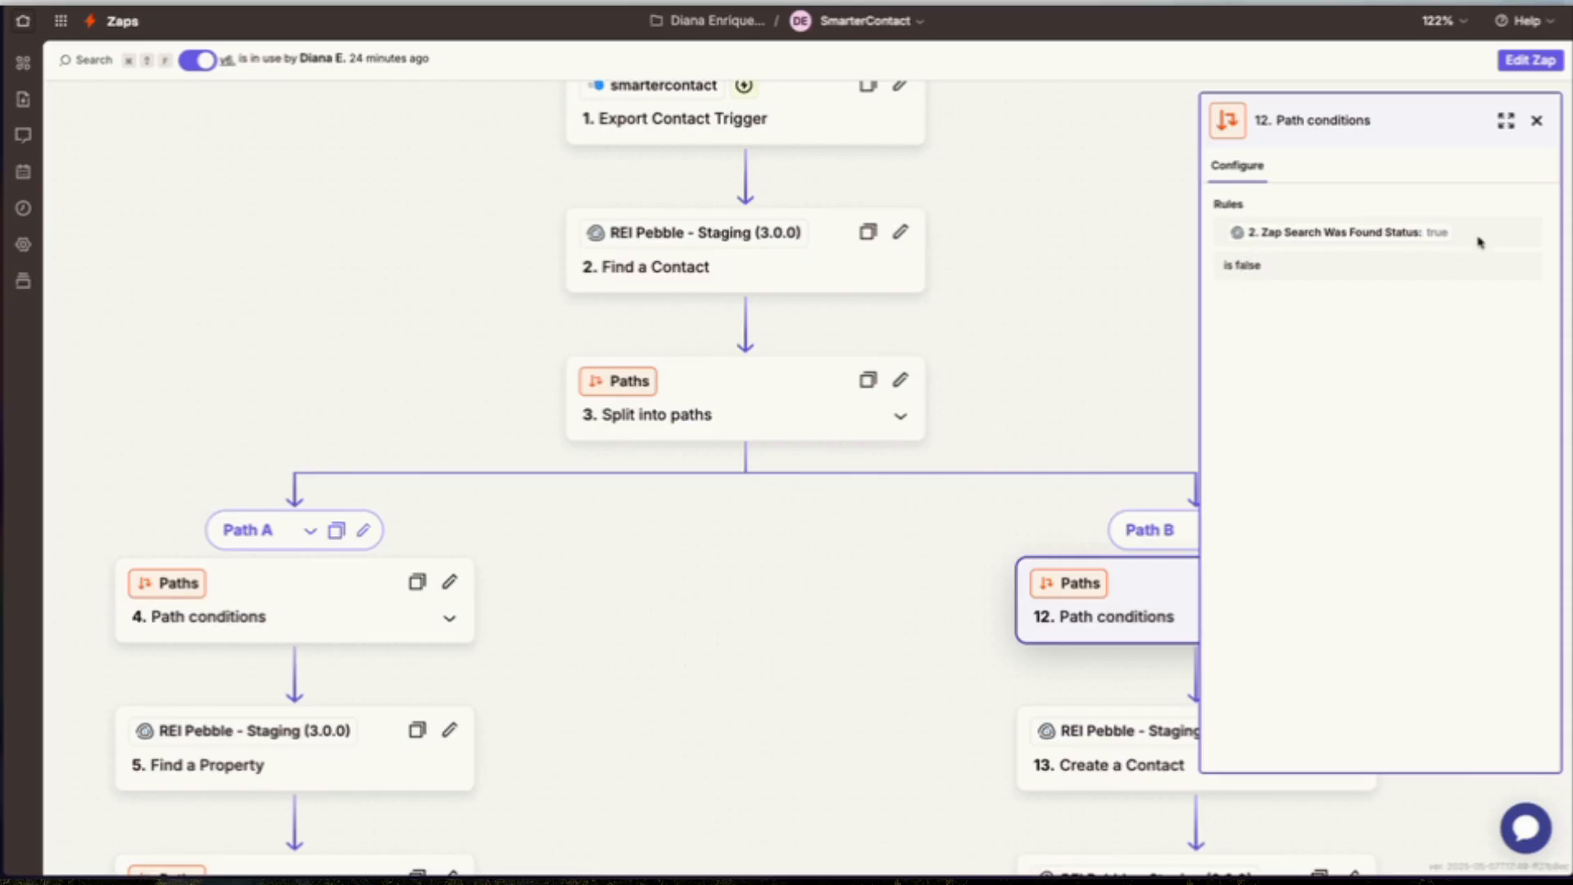
Open the Zap for editing and proceed from the Path B conditions to the Create a Contact step.
left_click(1530, 59)
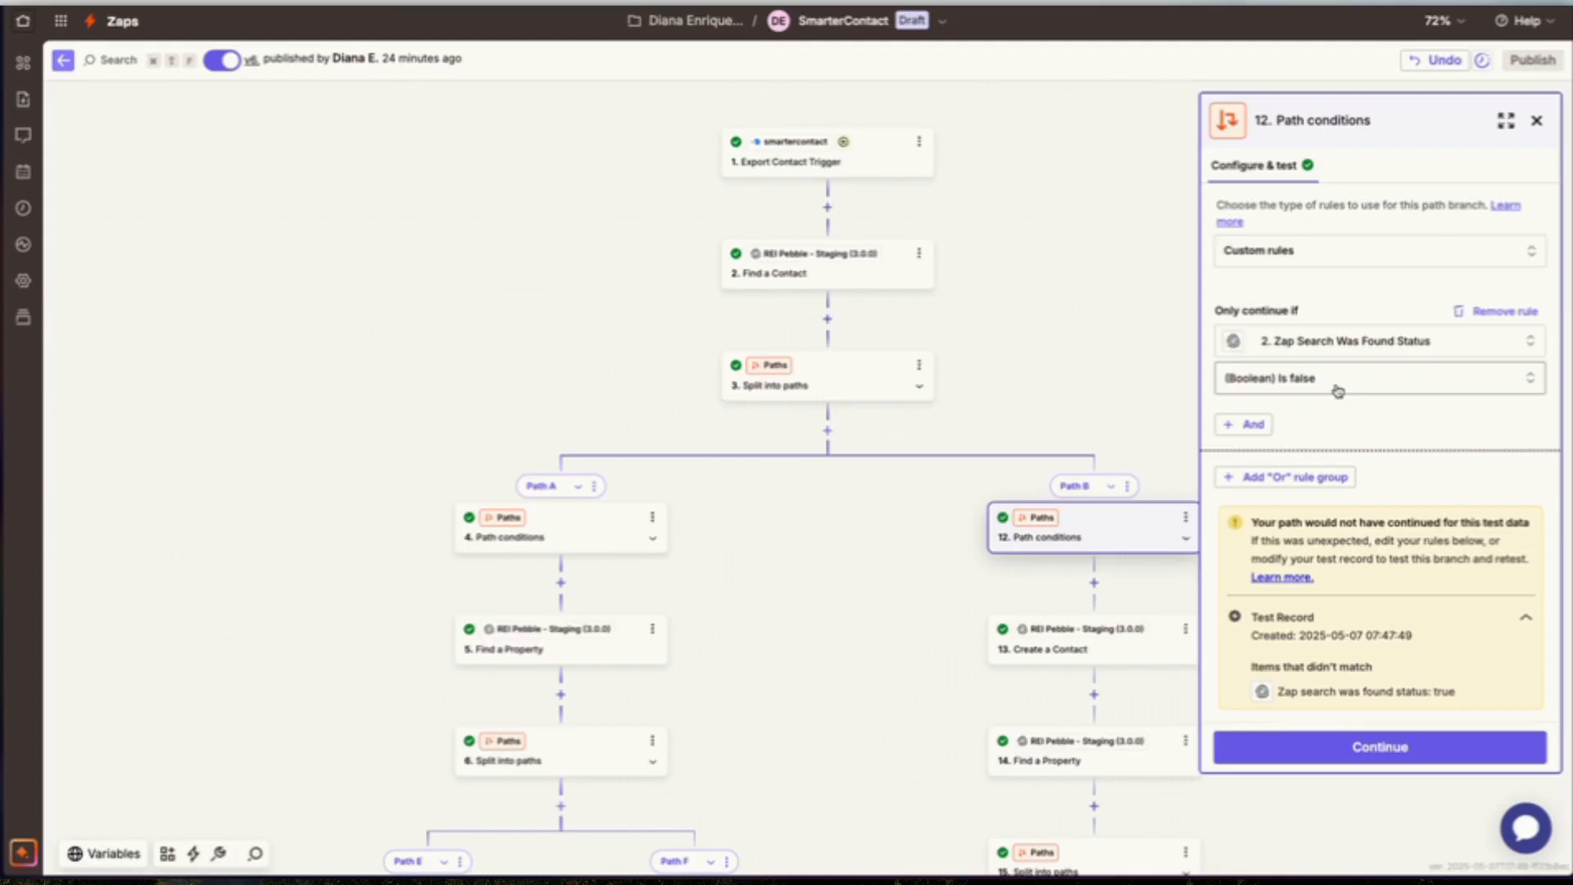
left_click(1315, 750)
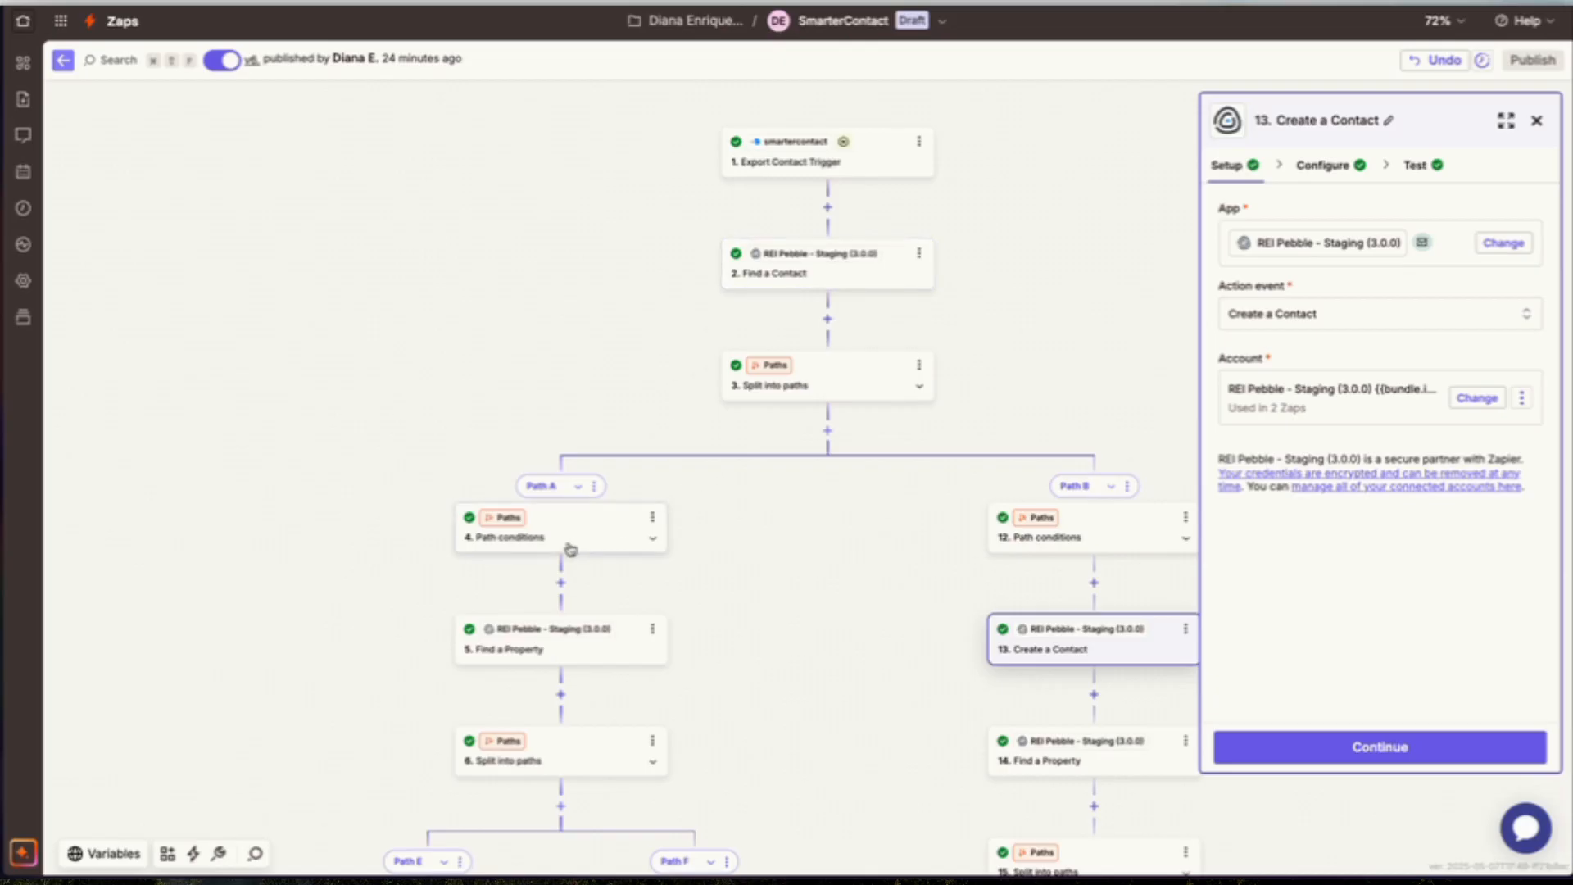
Review the Find a Contact step's setup, search field mapping and test output, and continue to the Path A conditions.
scroll(530, 604, "down", 2)
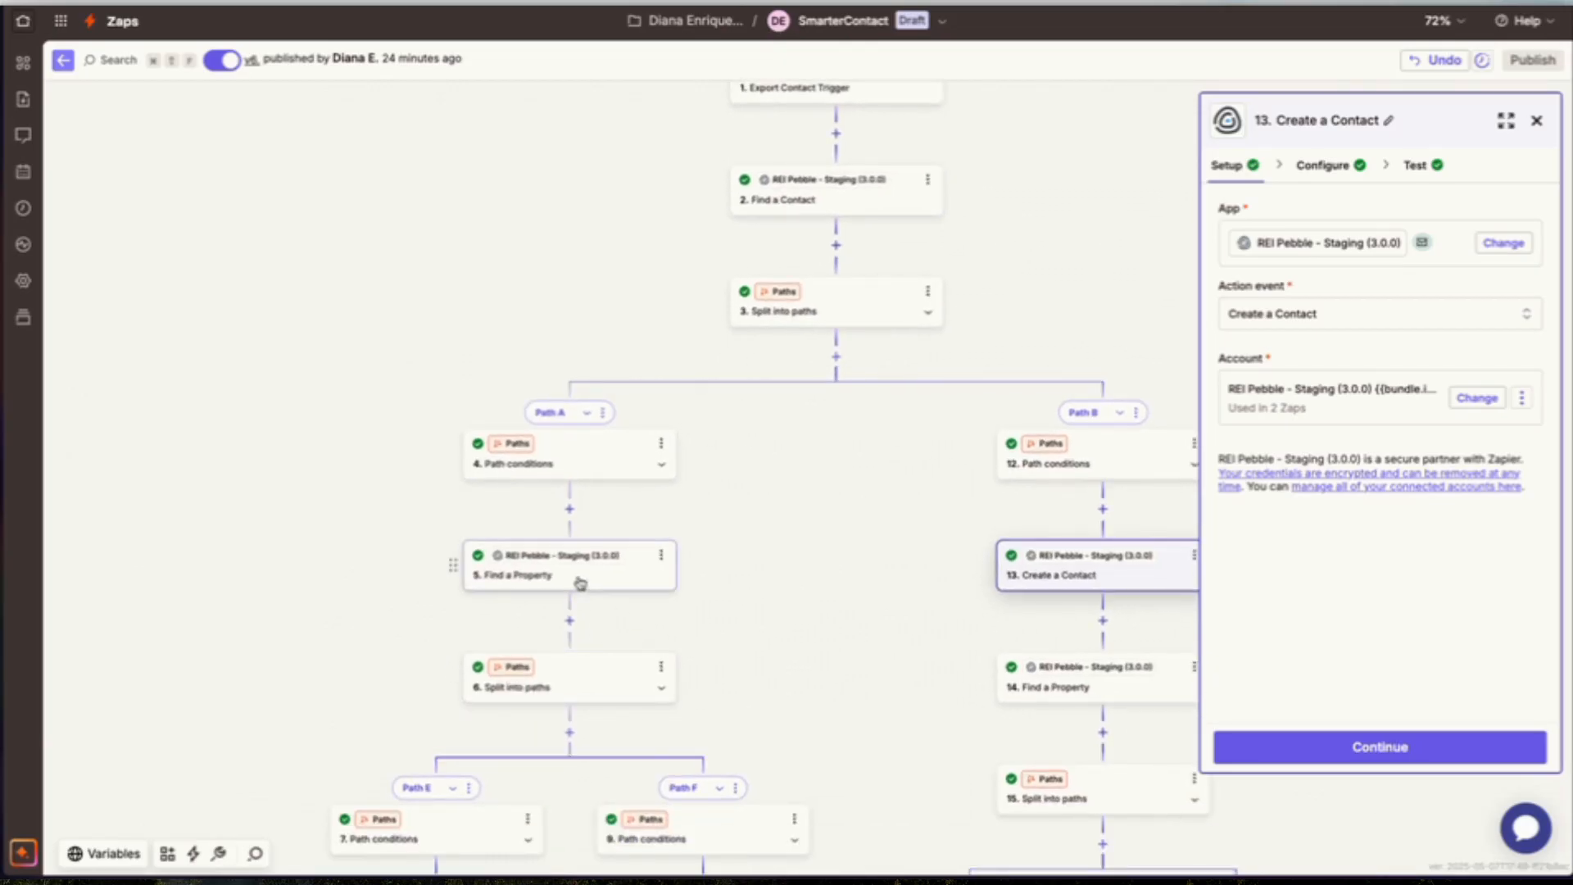
scroll(580, 583, "up", 6)
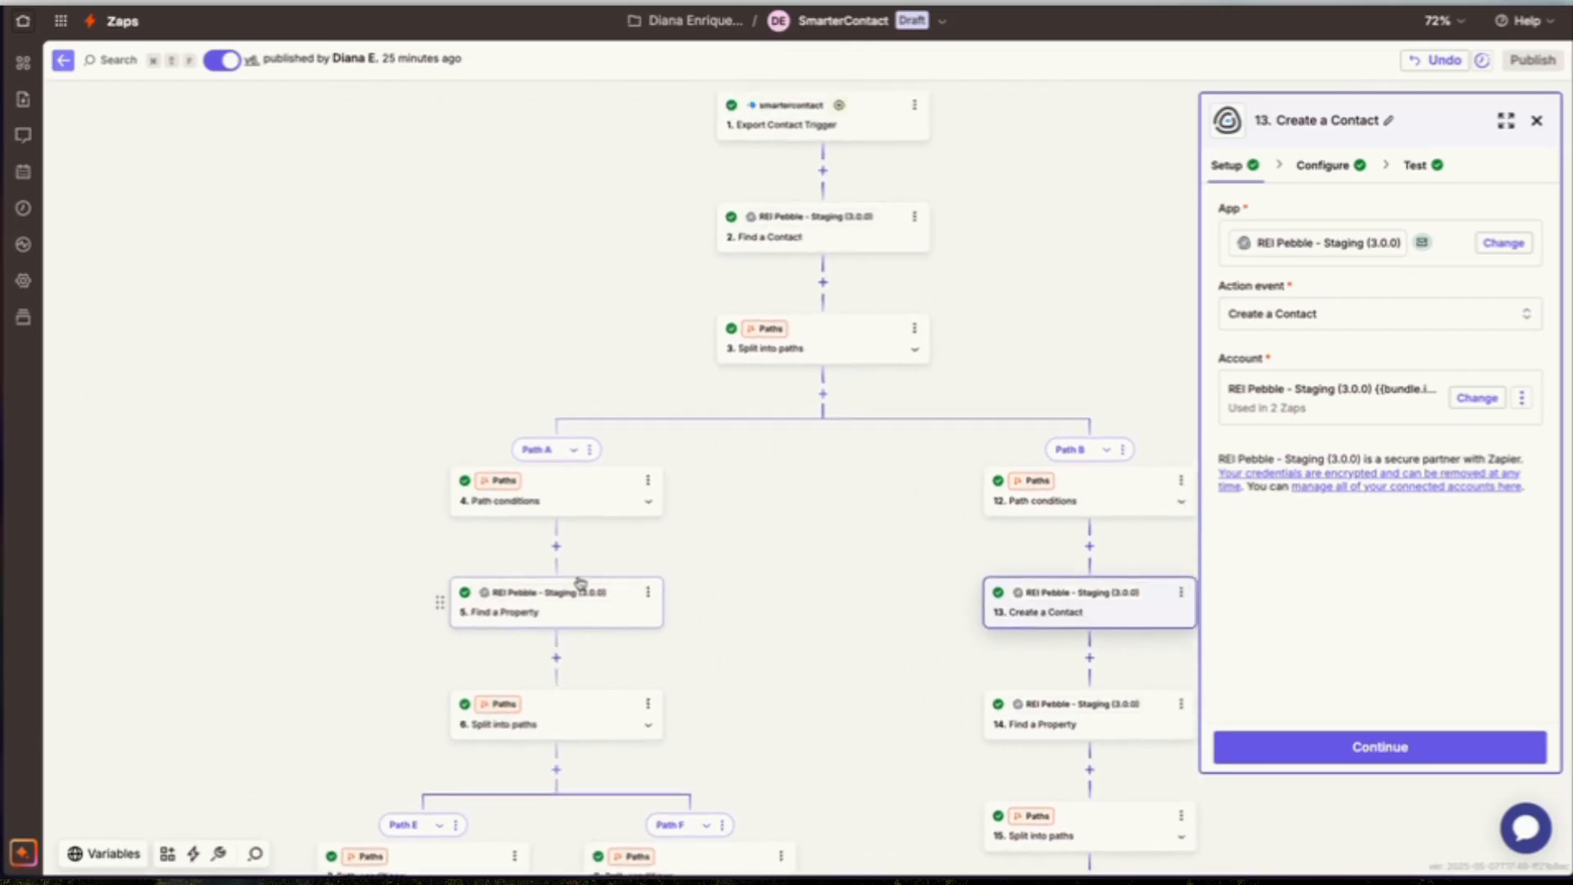
scroll(606, 412, "up", 5)
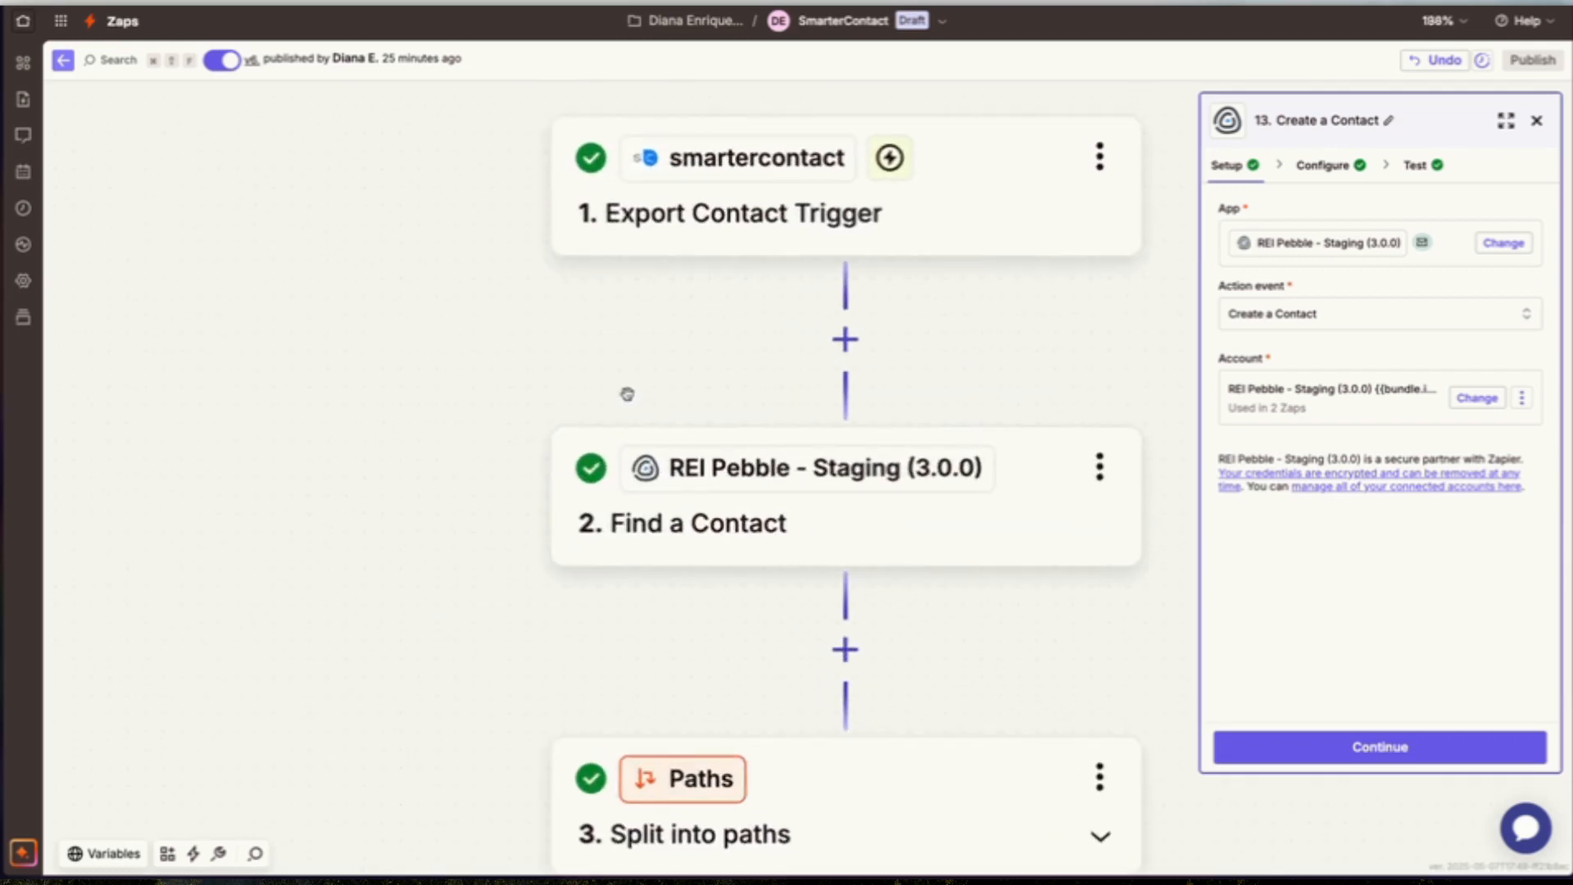
left_click(684, 527)
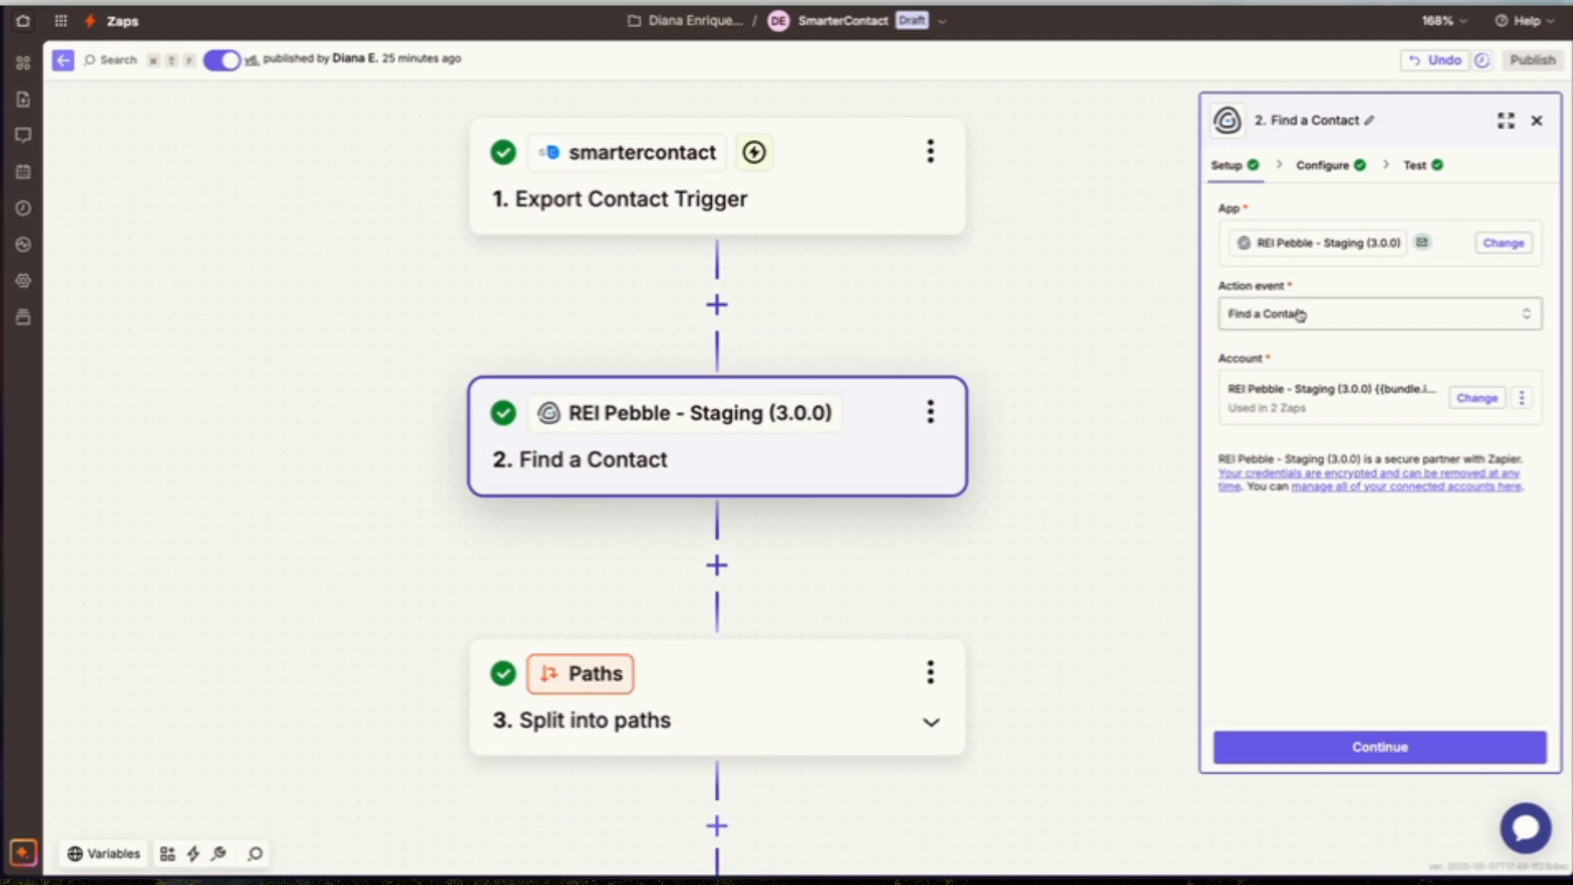
left_click(1328, 168)
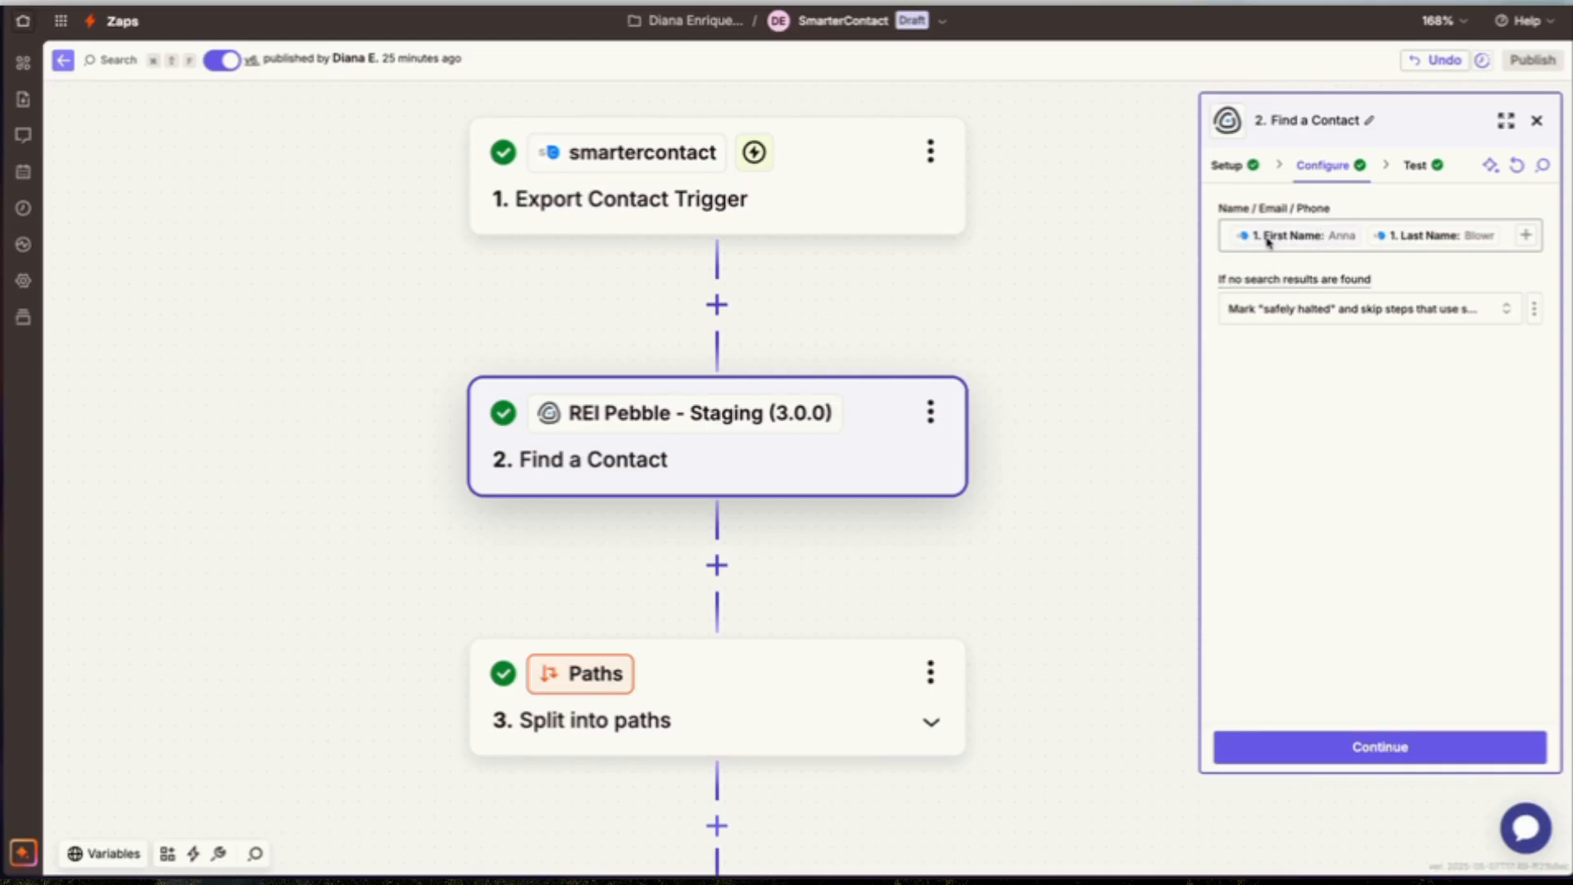
left_click(1362, 235)
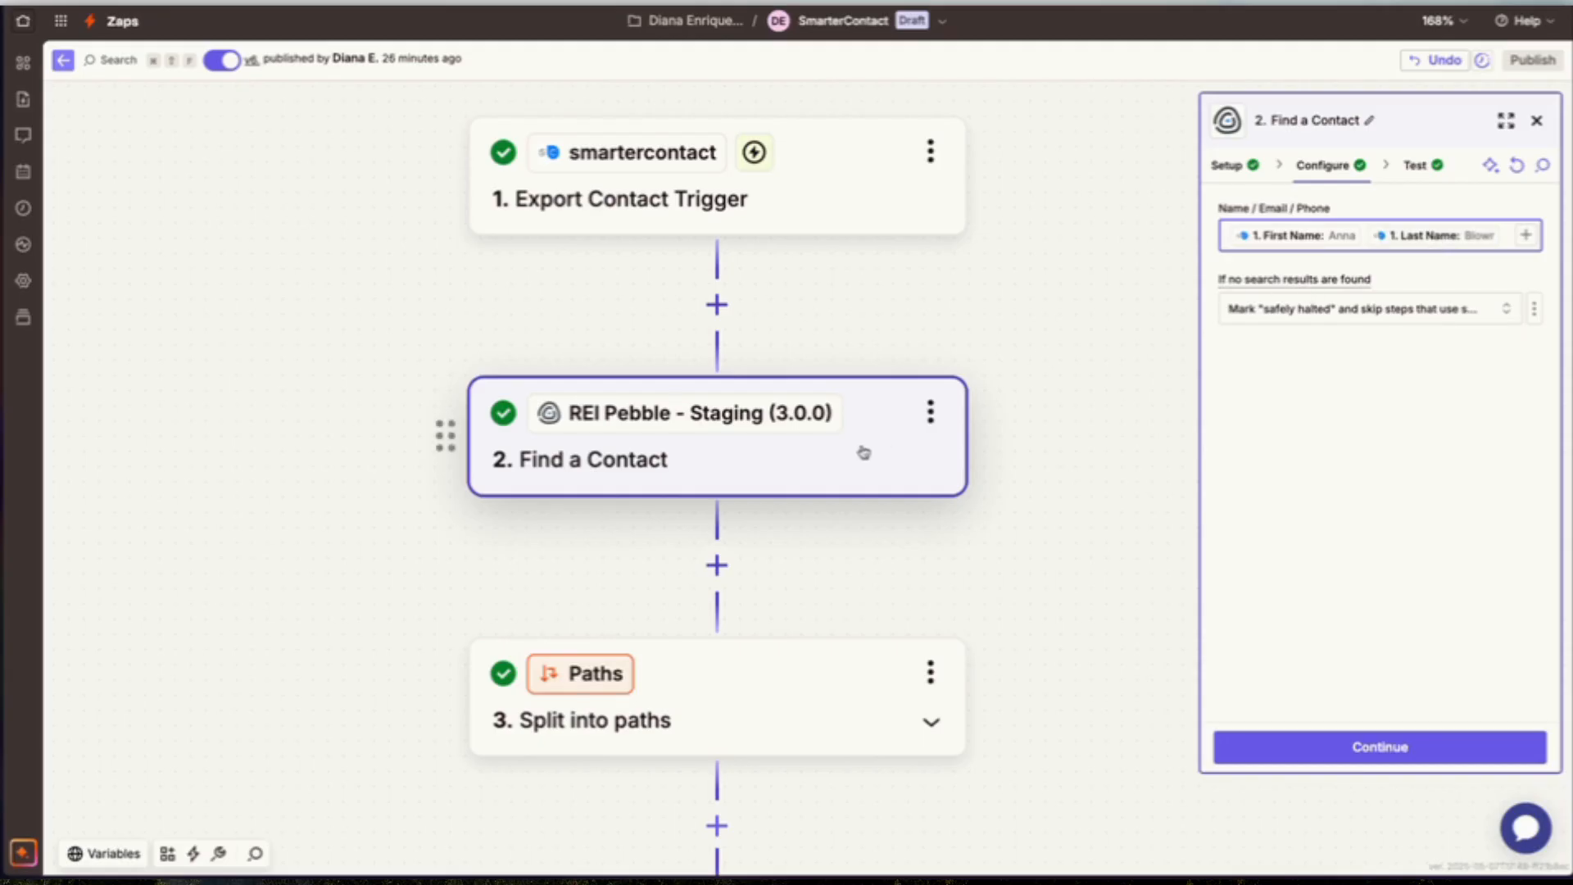
left_click(1317, 747)
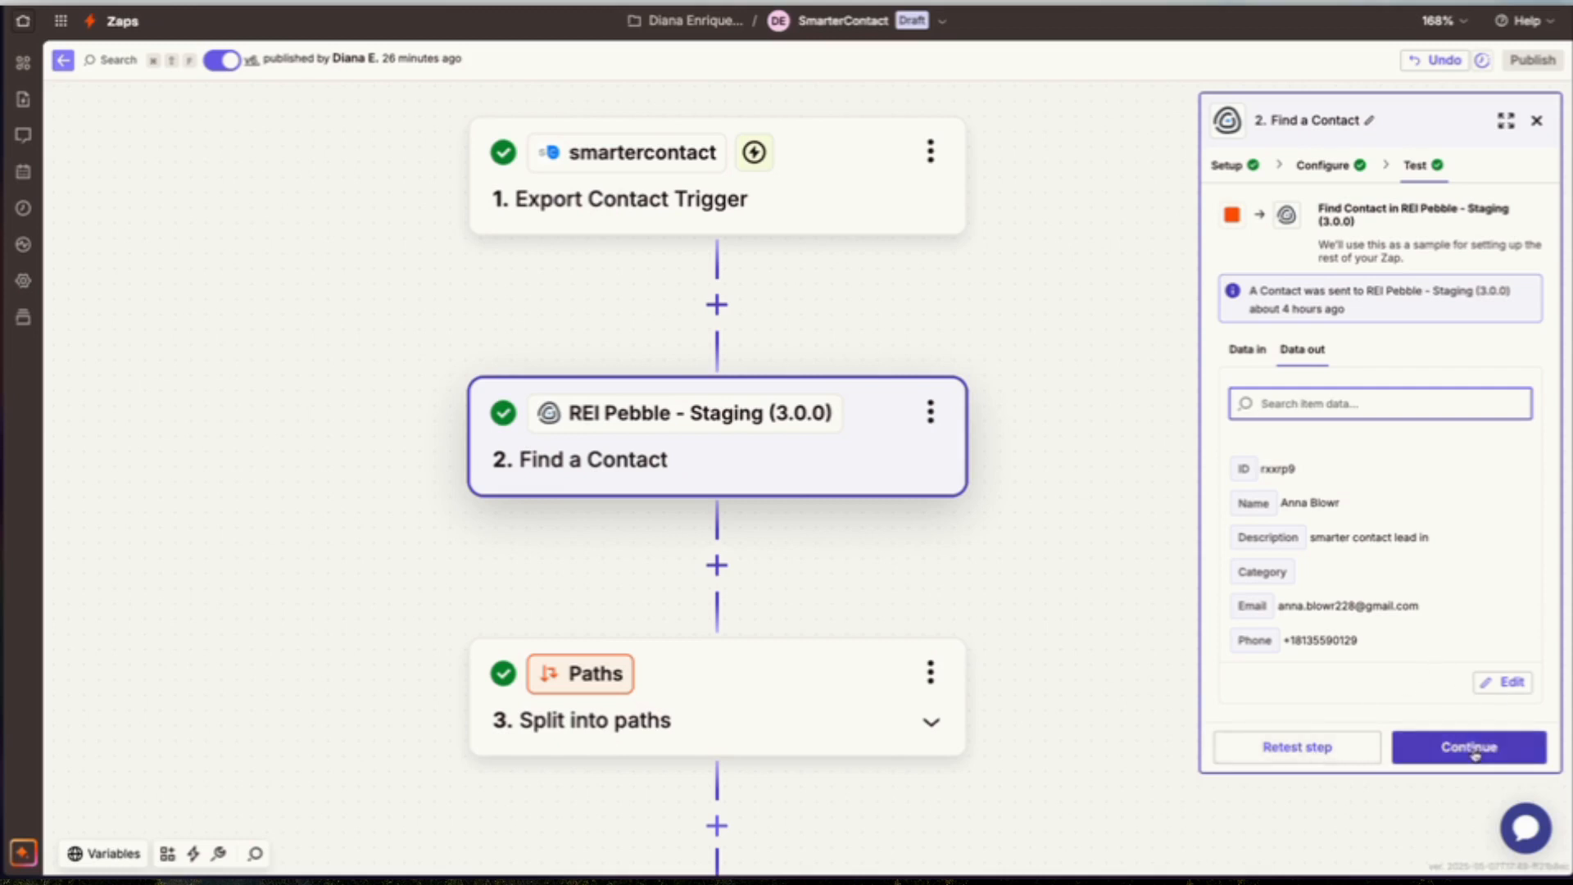
left_click(1470, 748)
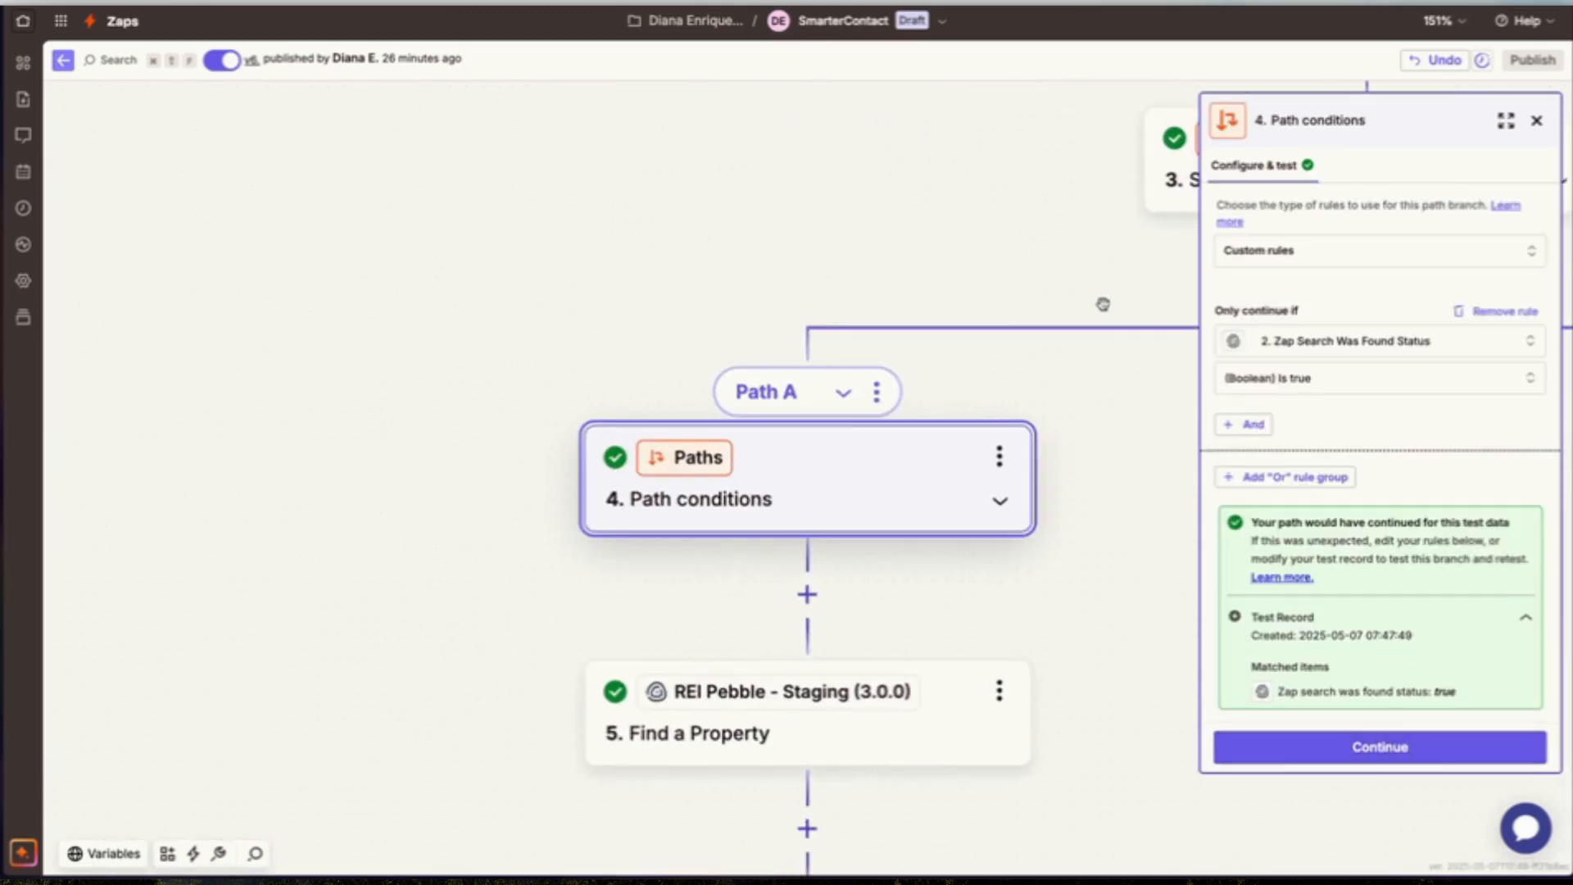
Review Path A's Find a Property setup, address mapping and test output, and continue to the Path E conditions.
scroll(1079, 365, "right", 3)
scroll(1080, 365, "up", 3)
scroll(1081, 366, "left", 2)
scroll(1081, 367, "down", 1)
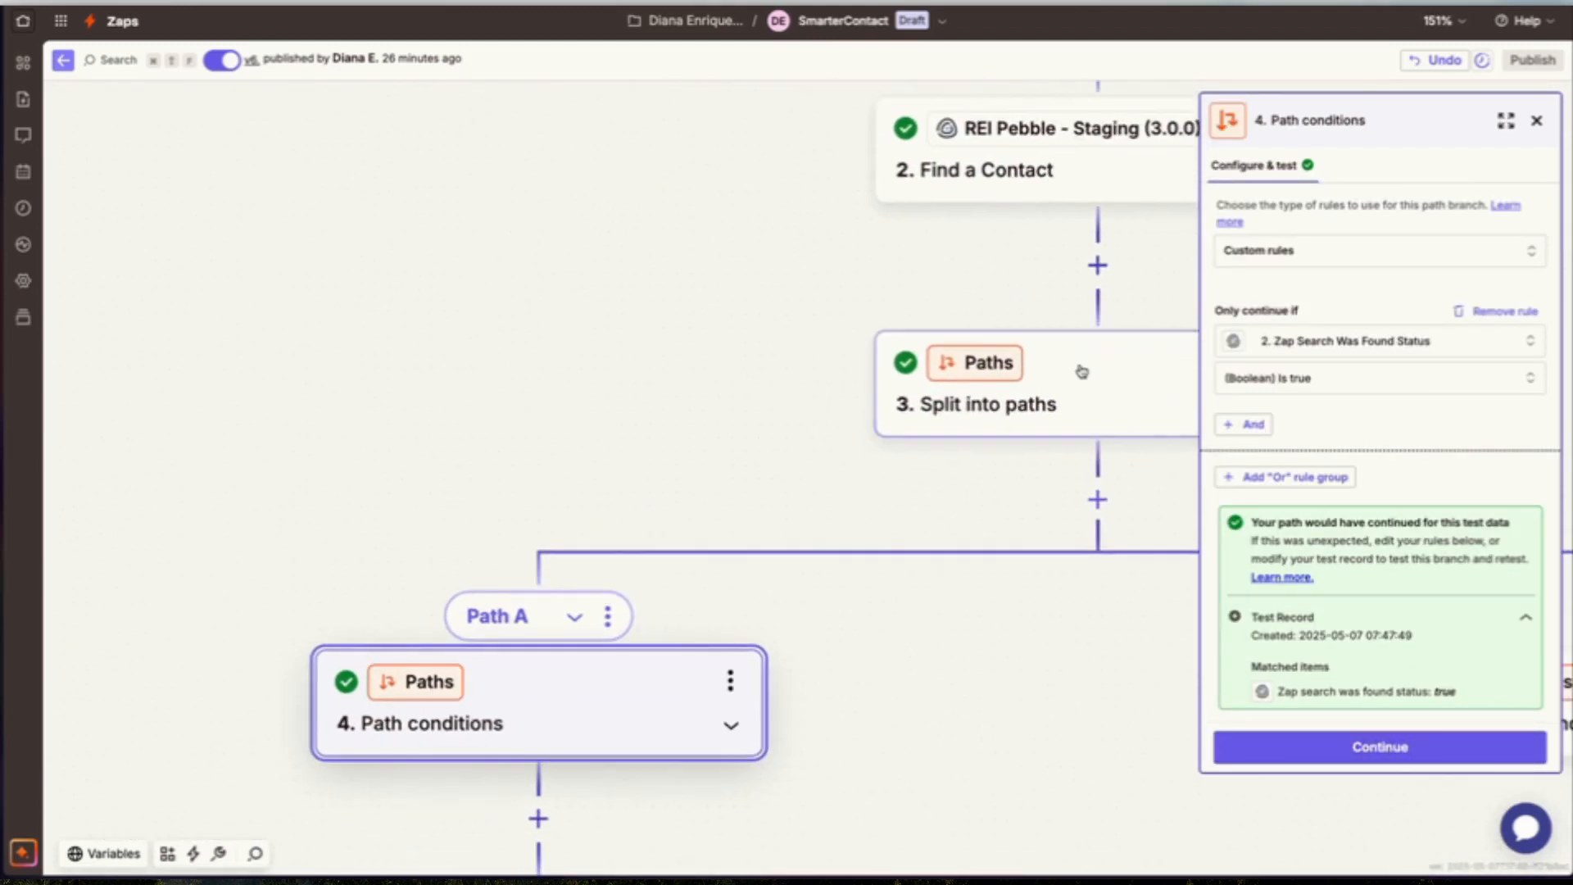
scroll(1081, 368, "down", 10)
scroll(1081, 369, "left", 6)
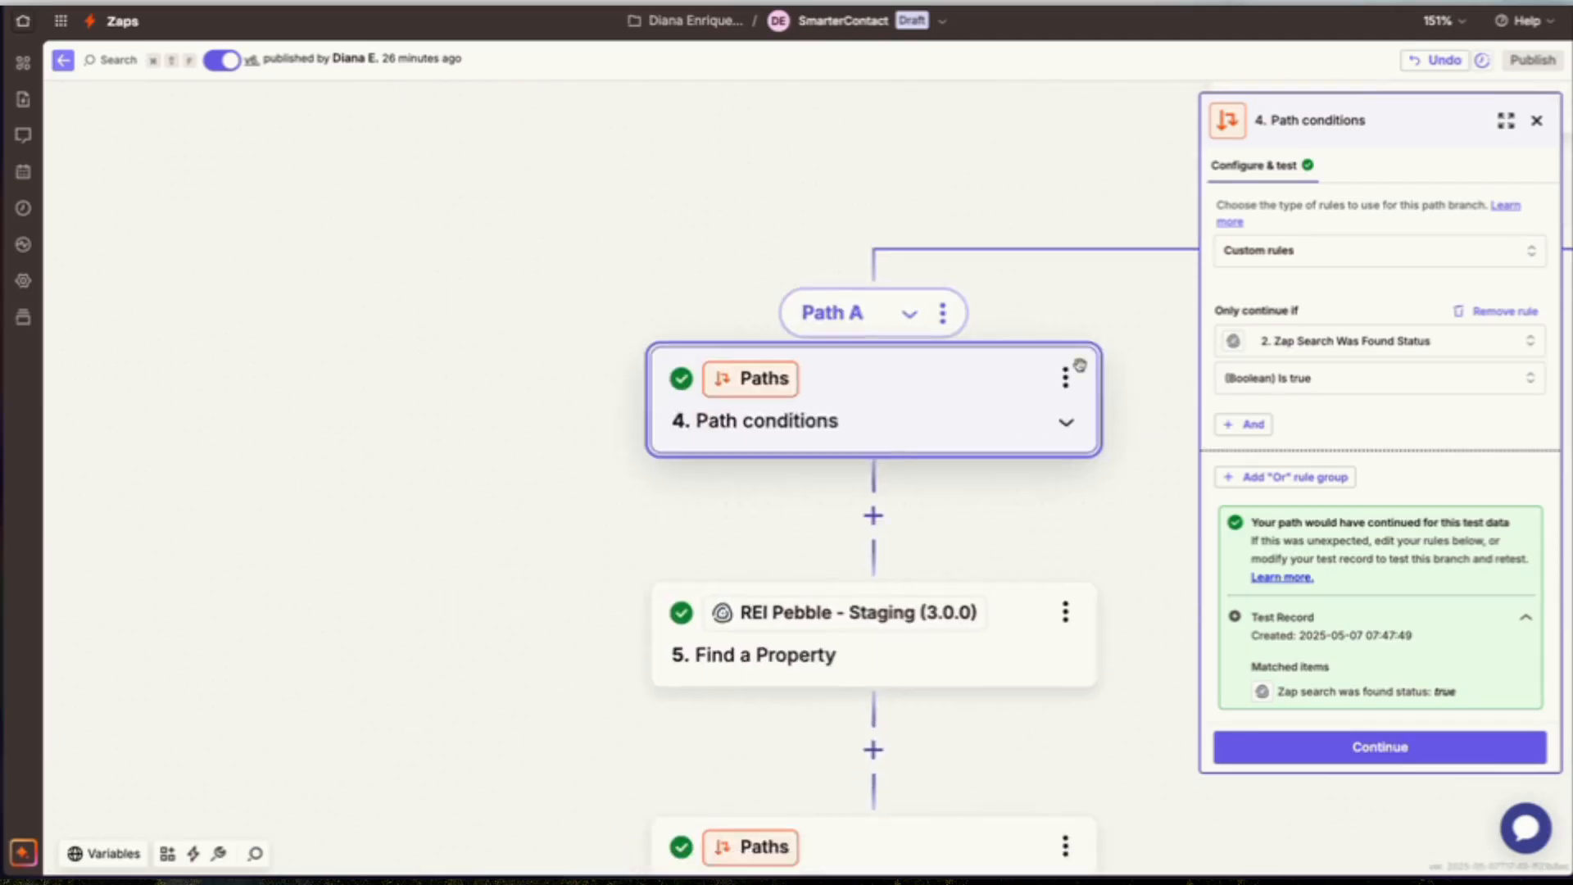
left_click(1005, 472)
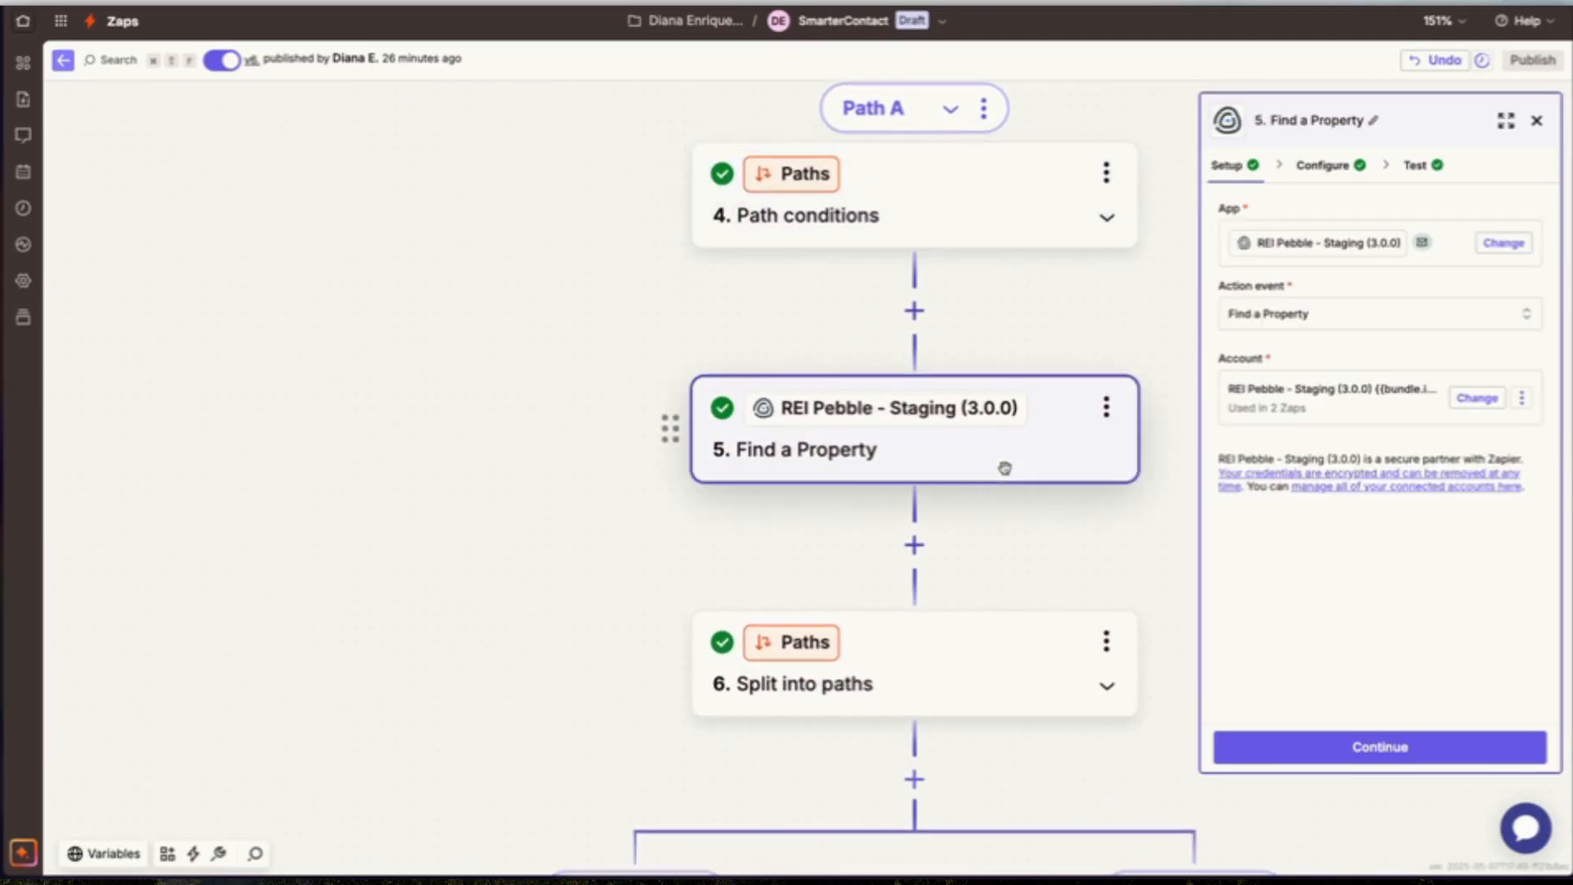
left_click(1353, 166)
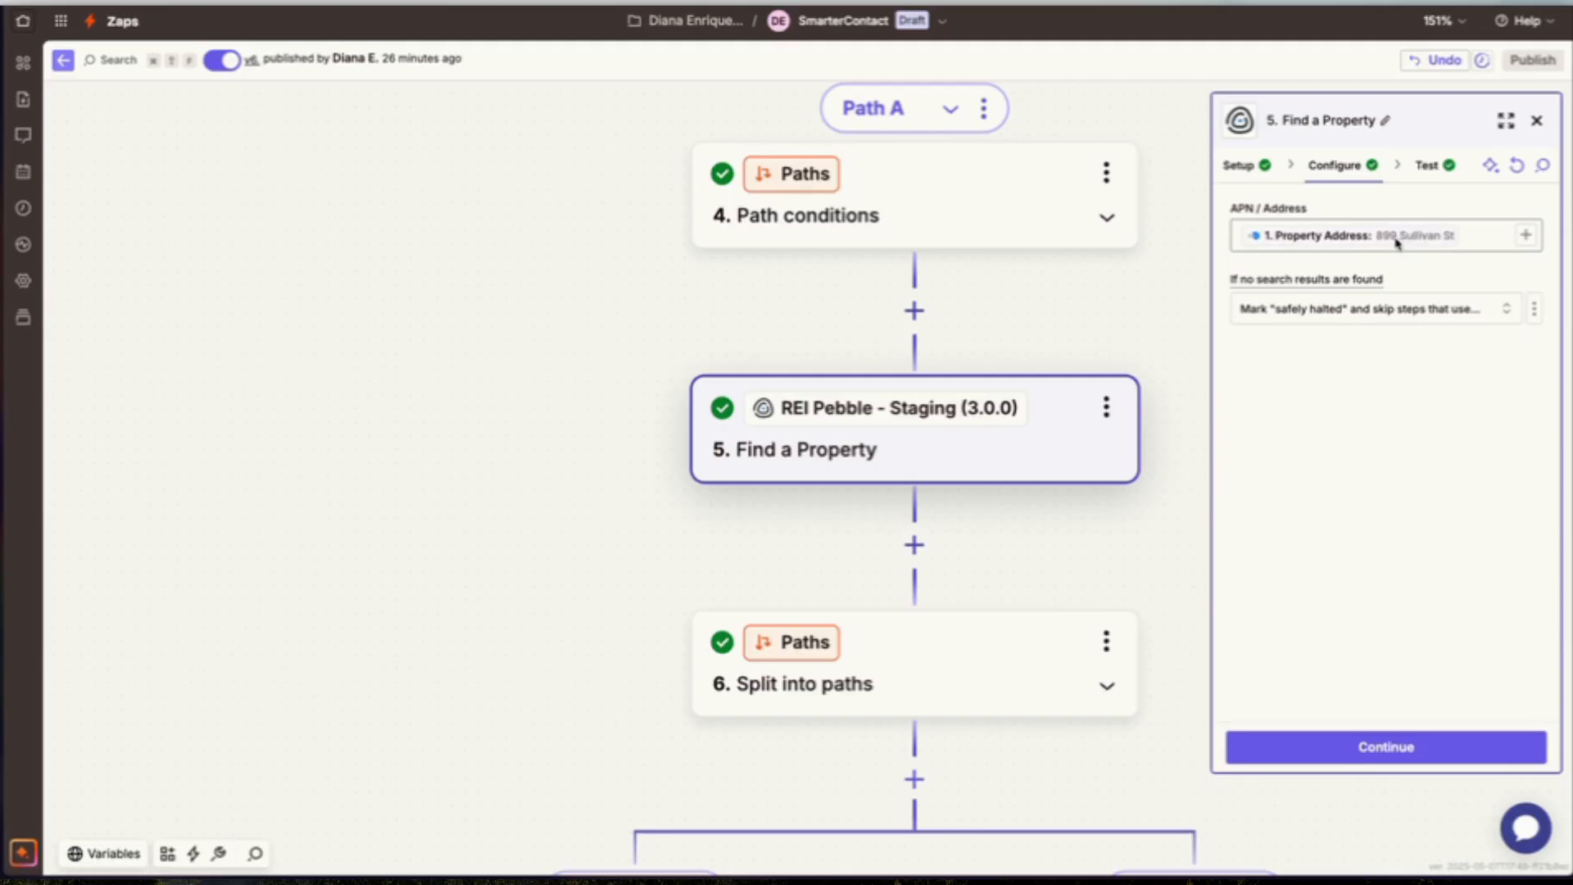
left_click(1326, 748)
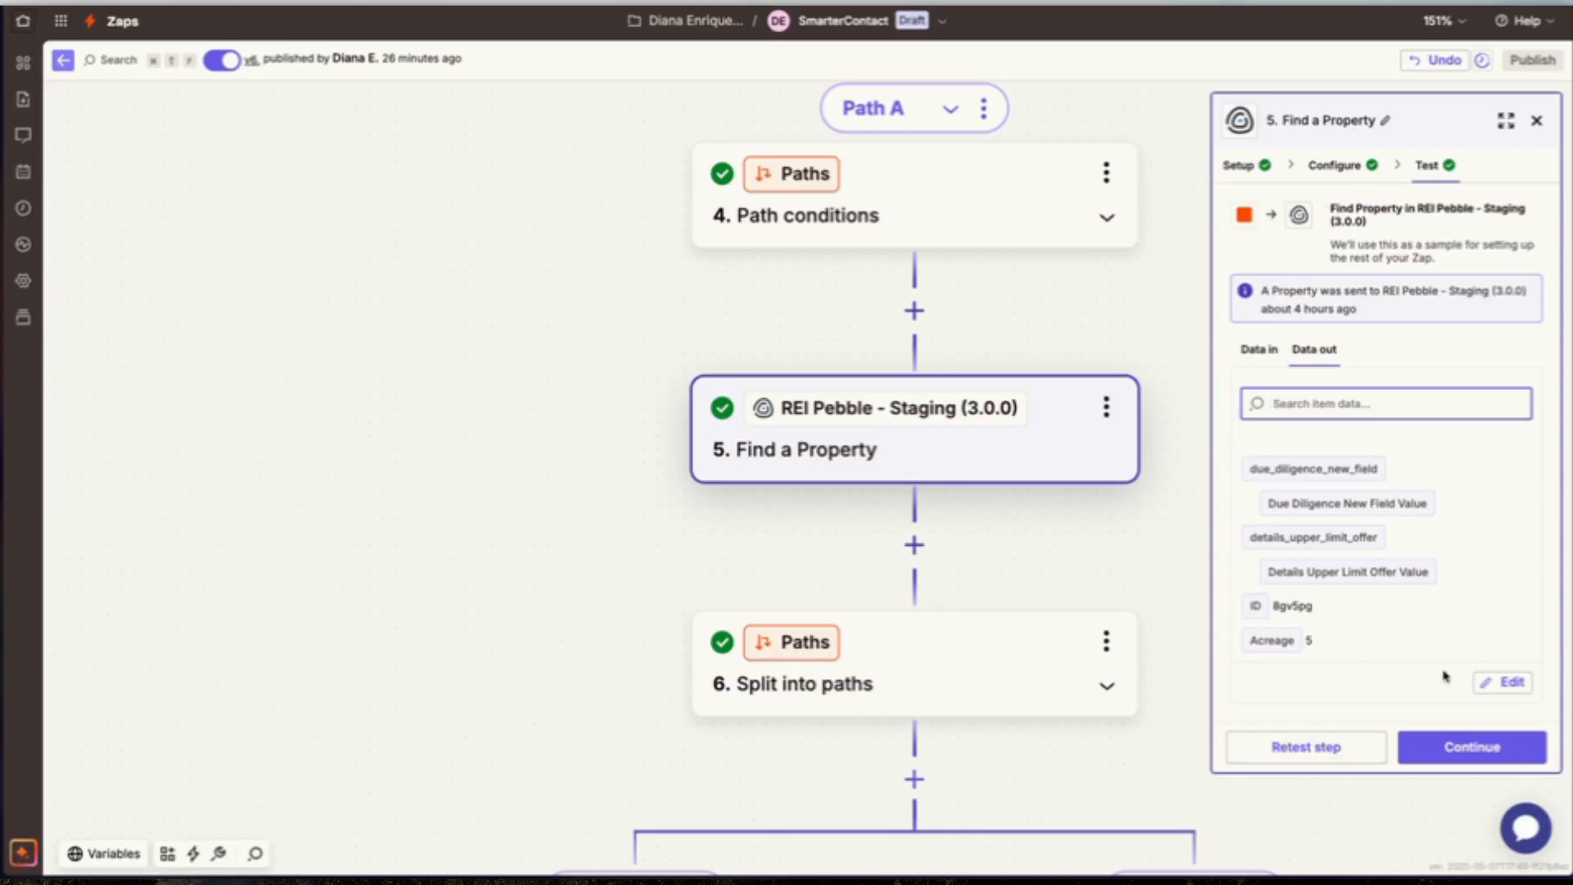
left_click(1472, 746)
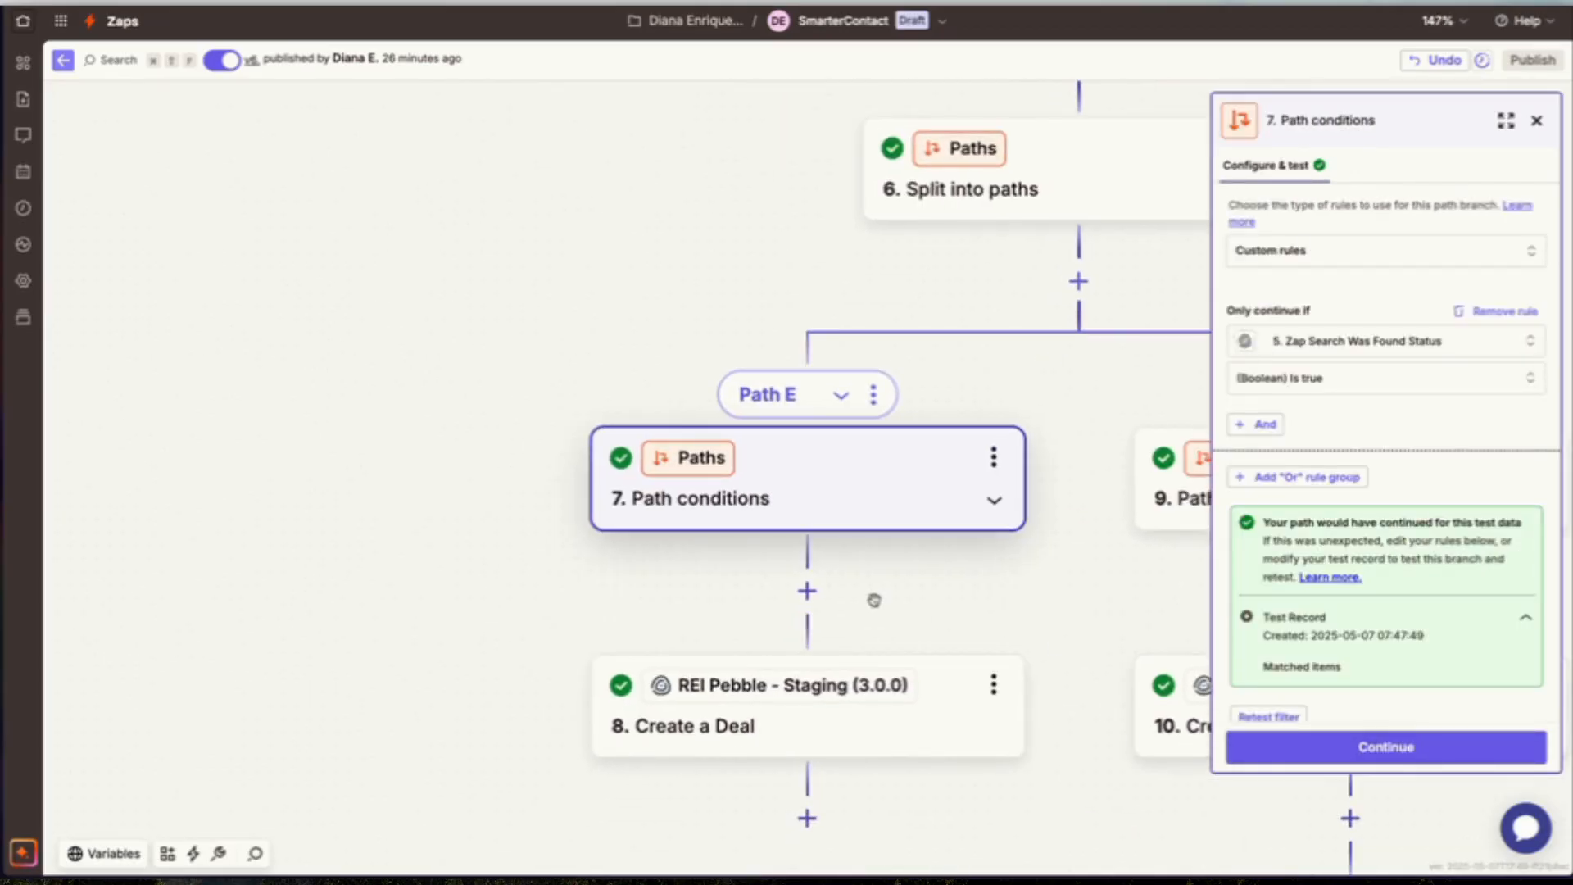
Open Path E's Create a Deal step and view its configuration and the available action events, keeping Create a Deal selected.
scroll(808, 566, "down", 2)
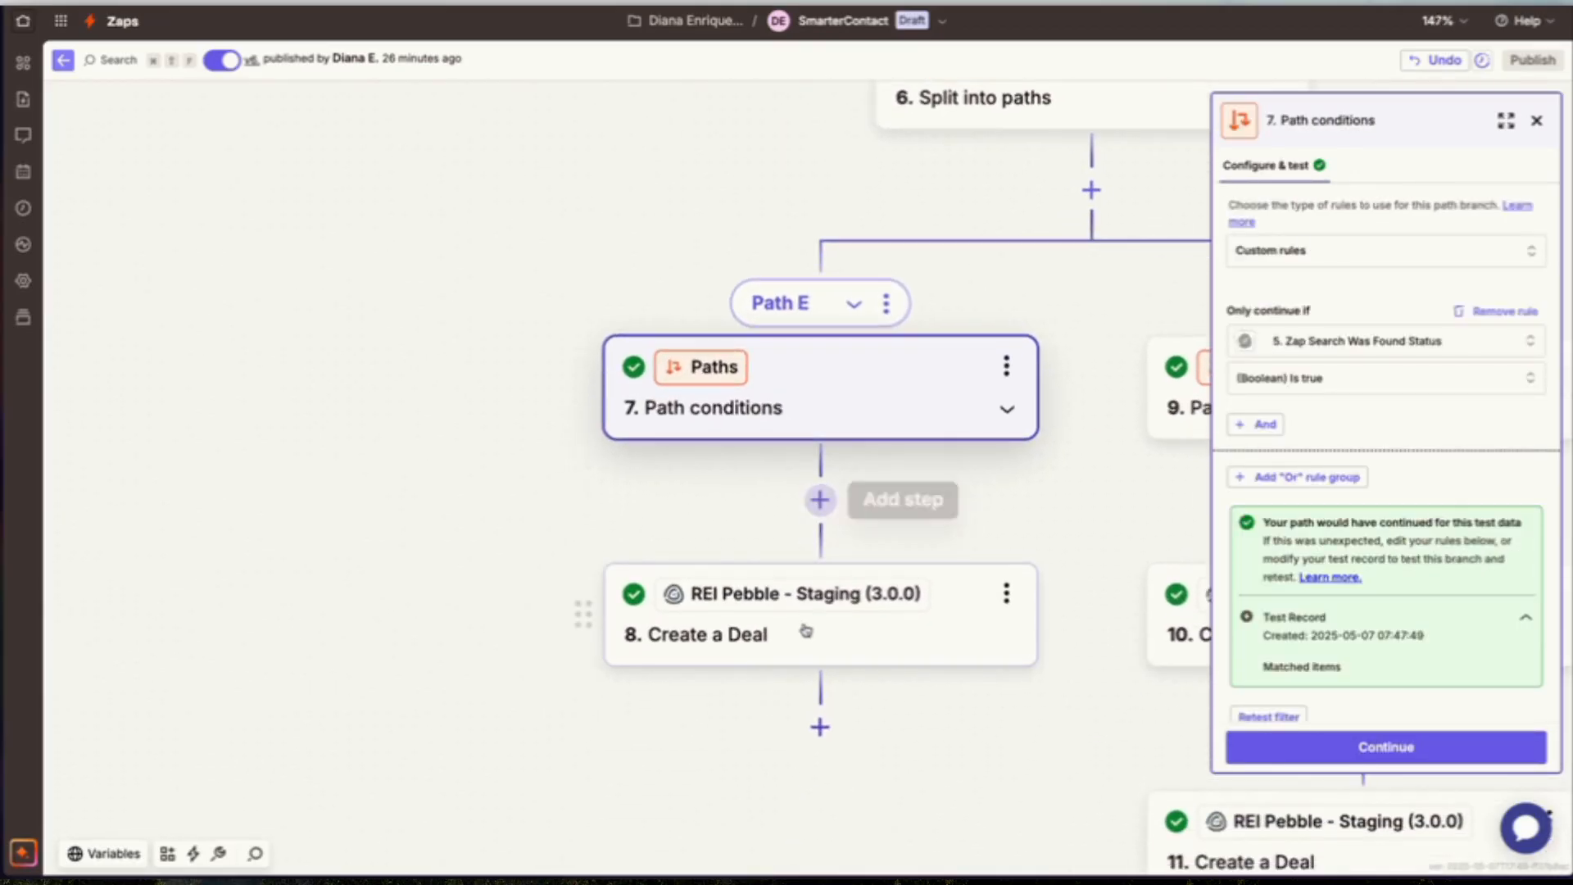
left_click(807, 631)
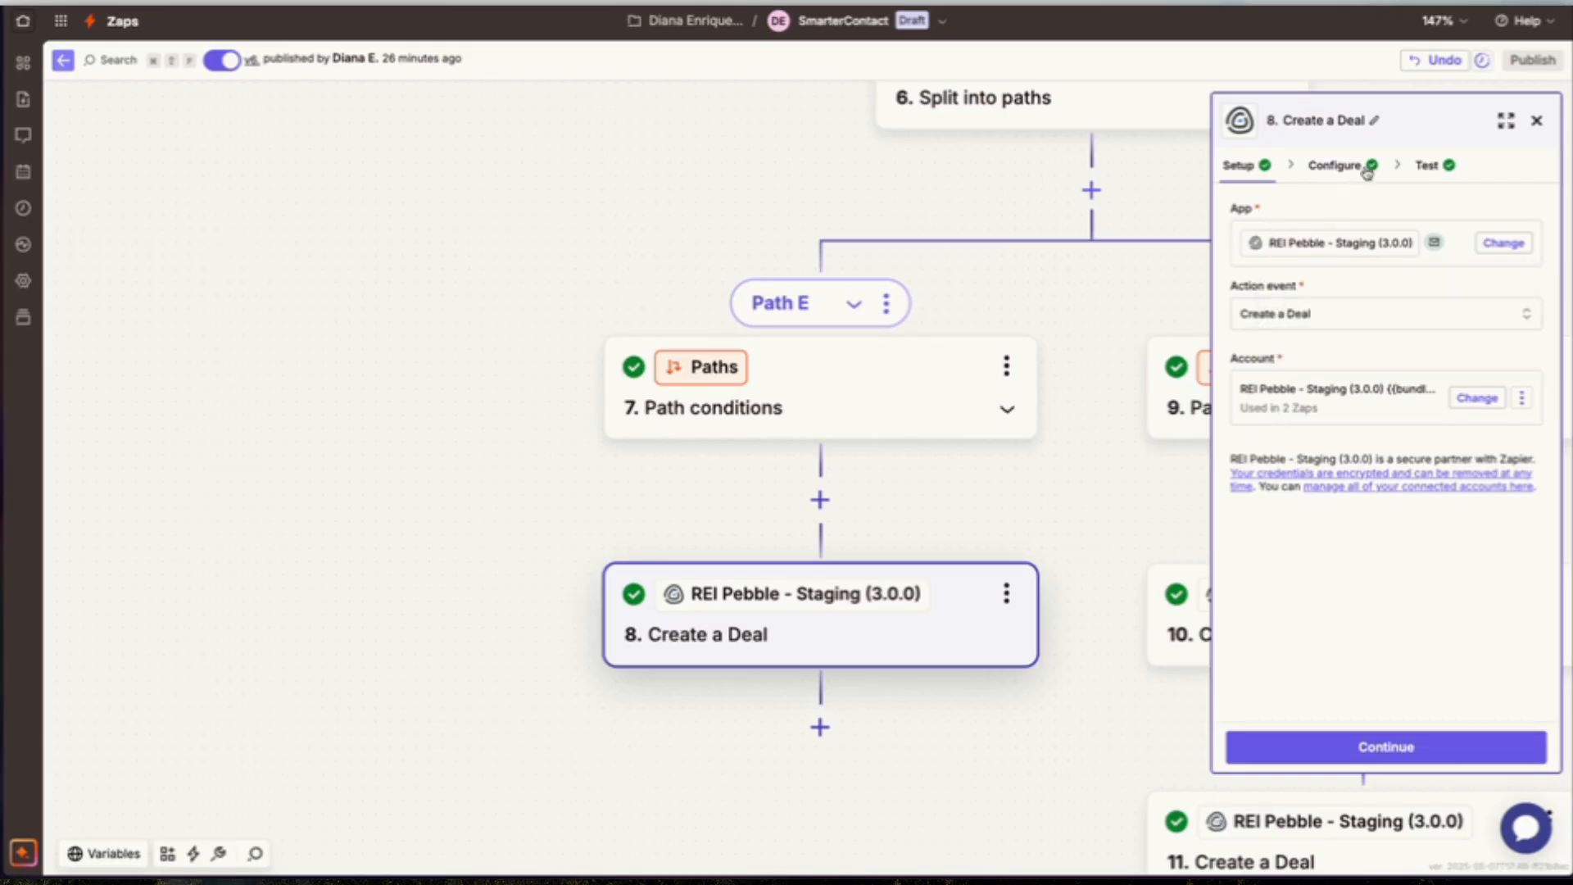
left_click(1352, 166)
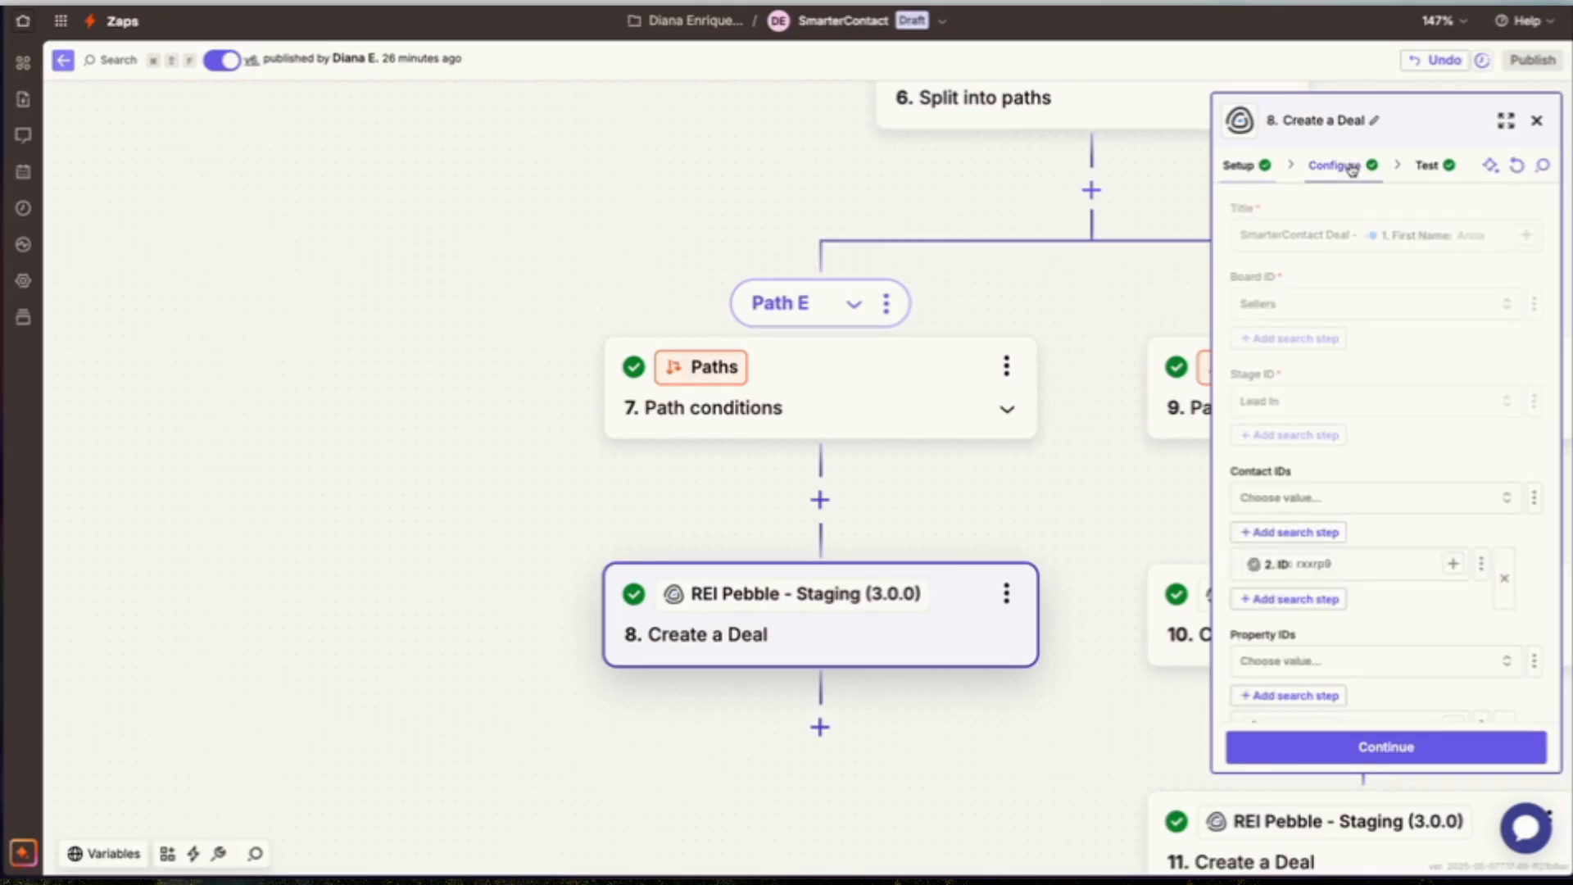
left_click(1241, 165)
left_click(1292, 322)
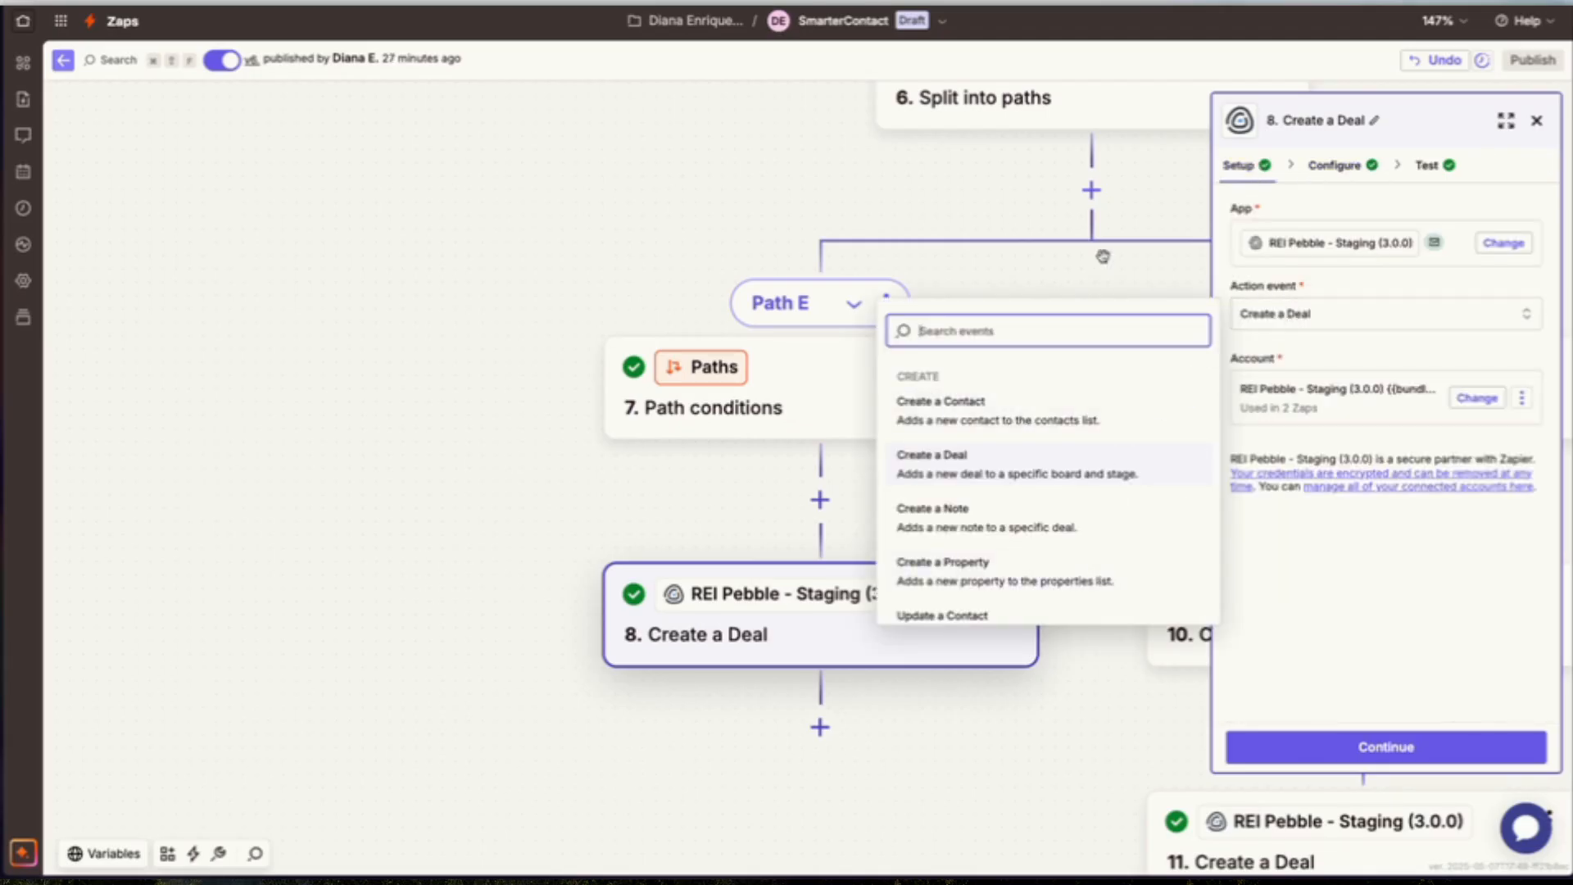
left_click(1021, 186)
Open Path A's Find a Property step and look through its action events, leaving Find a Property selected.
scroll(1021, 184, "up", 10)
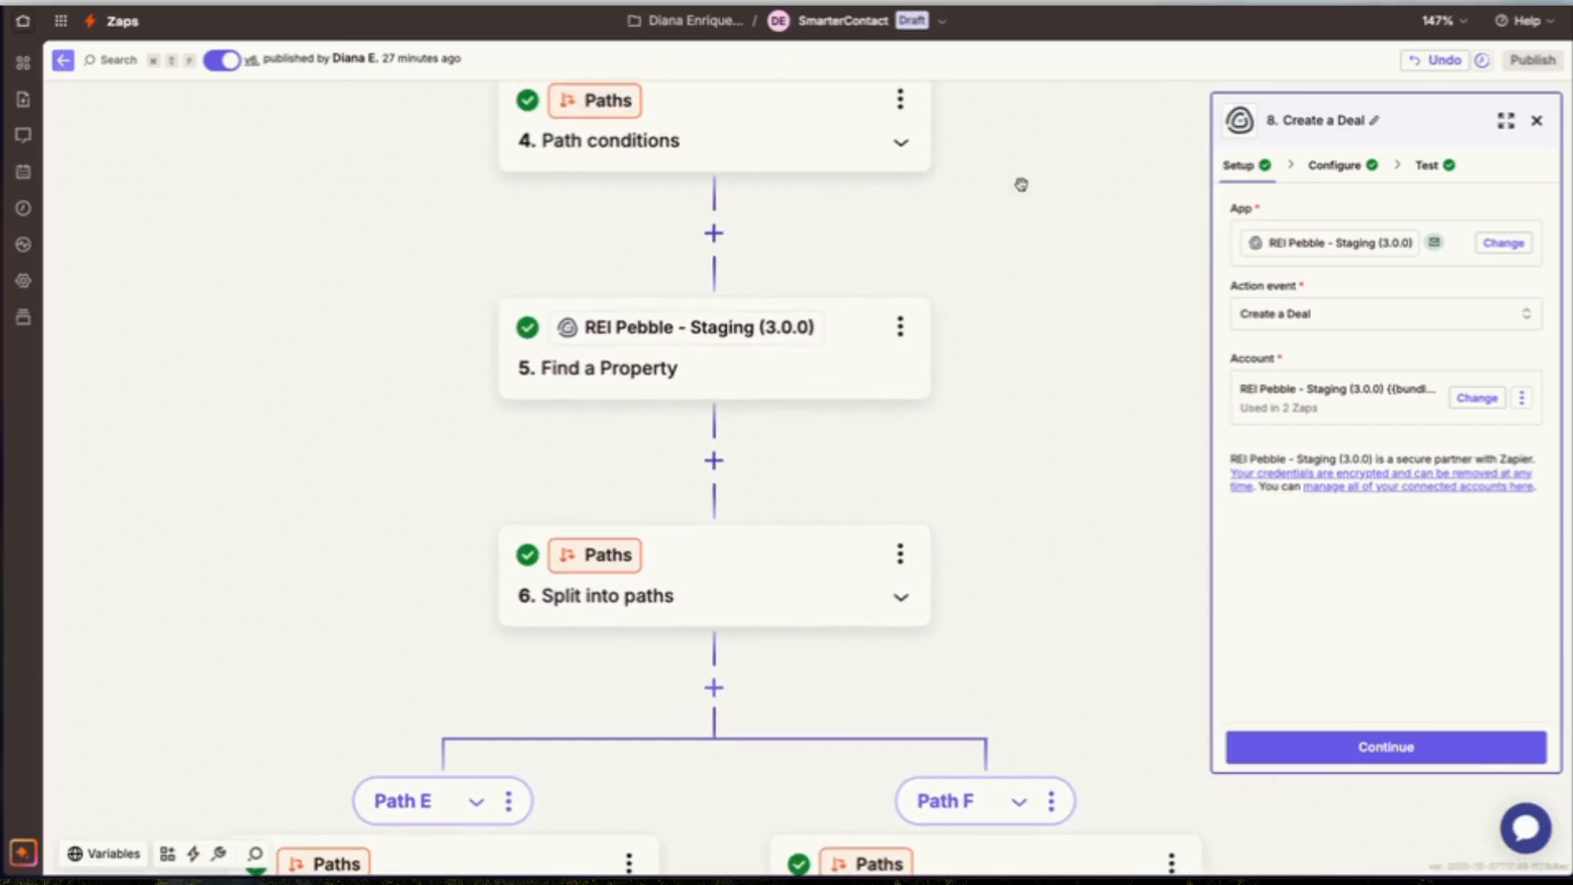
left_click(675, 366)
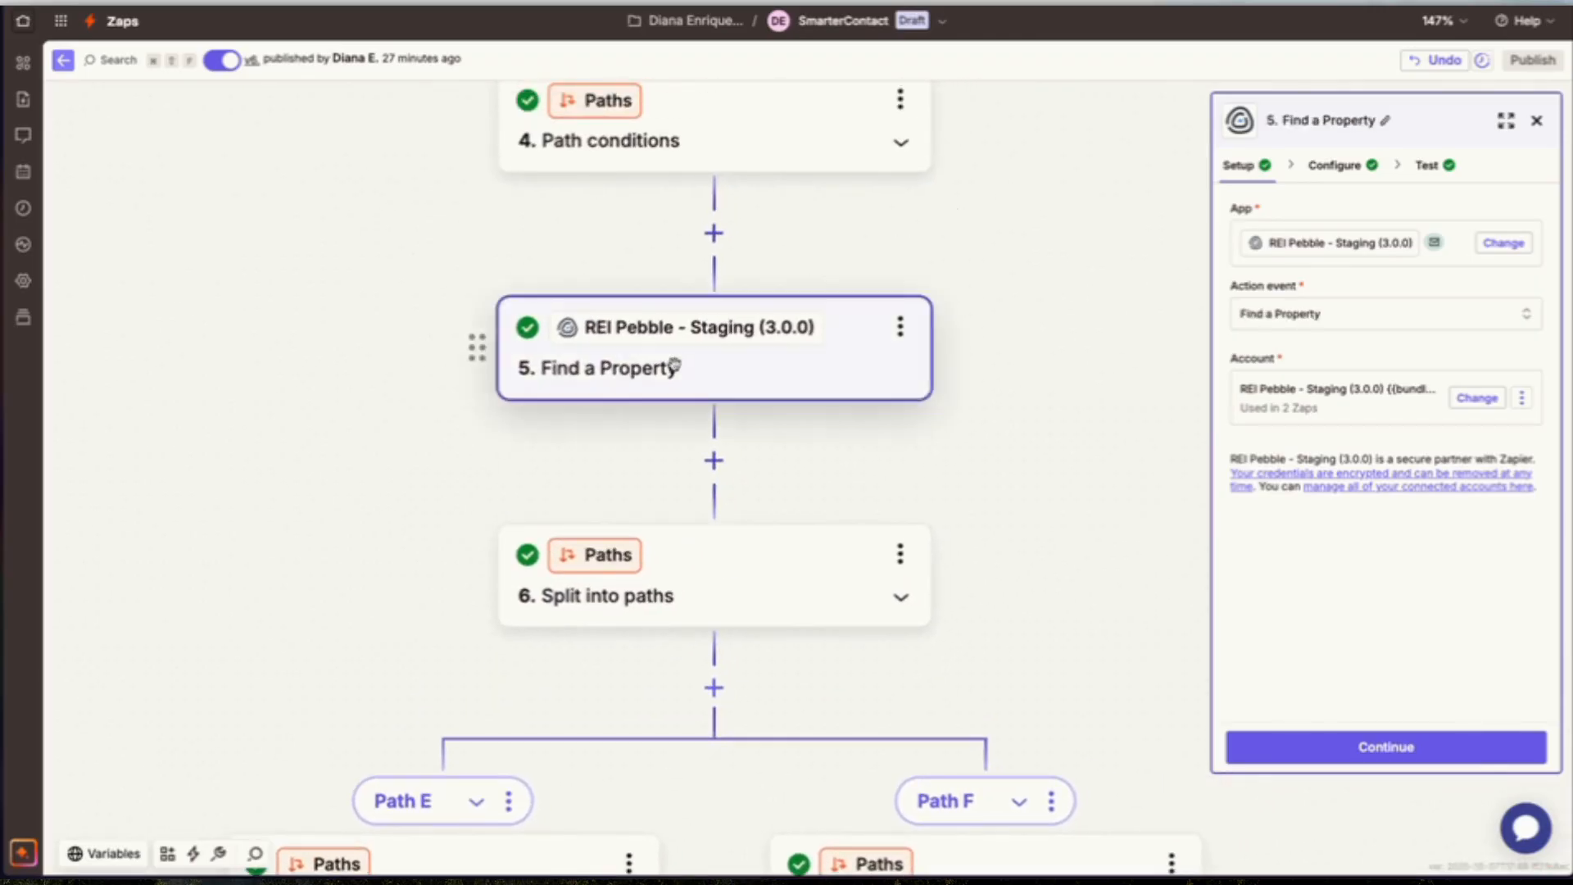
left_click(1299, 320)
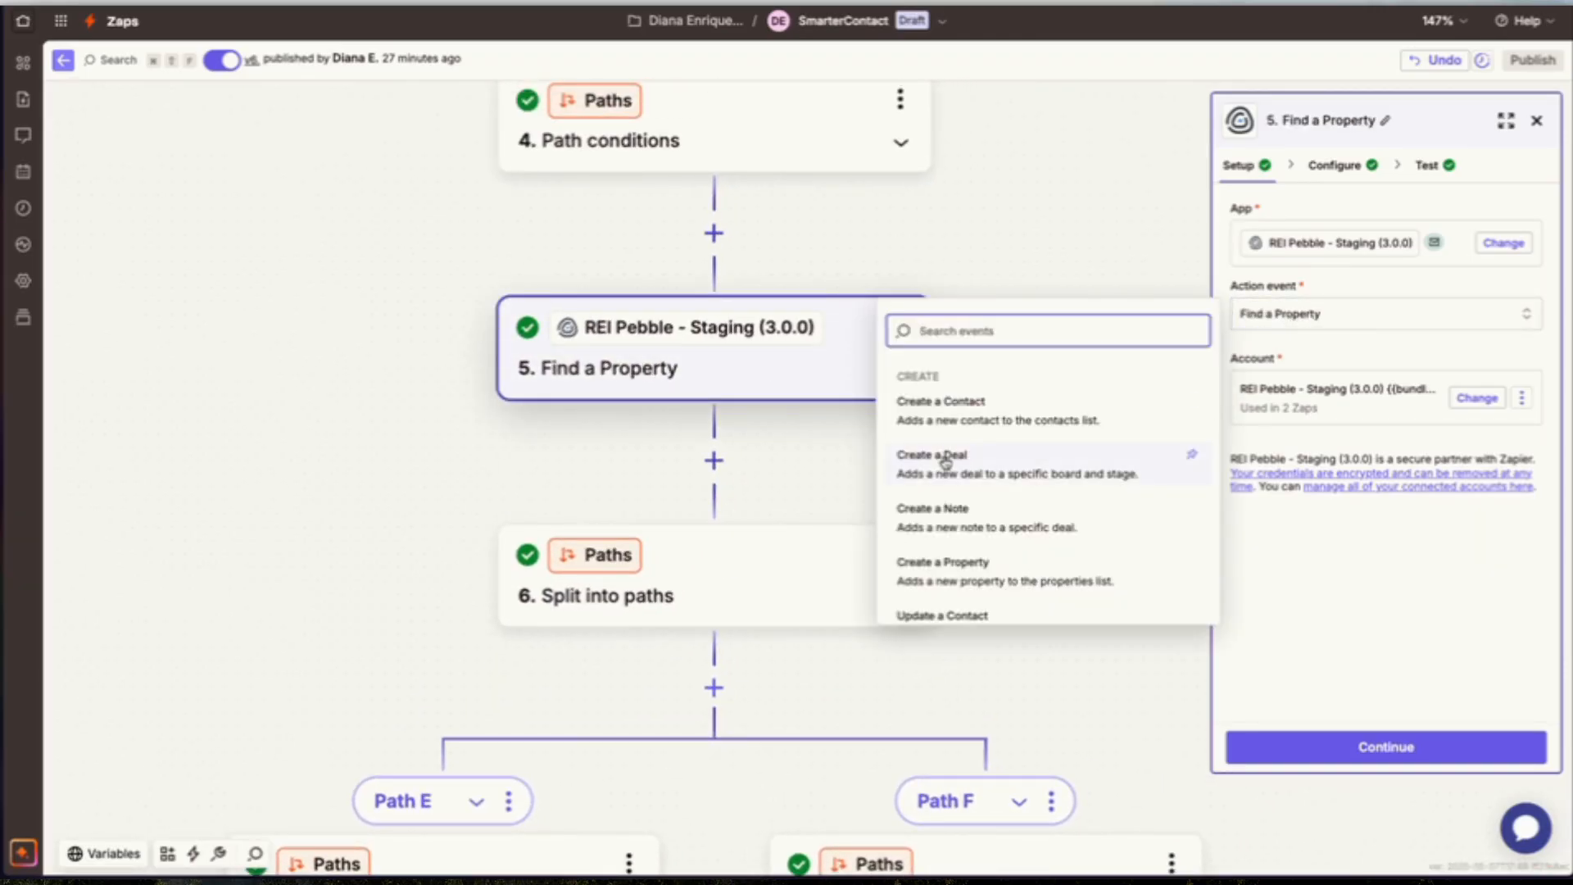
scroll(1055, 497, "down", 5)
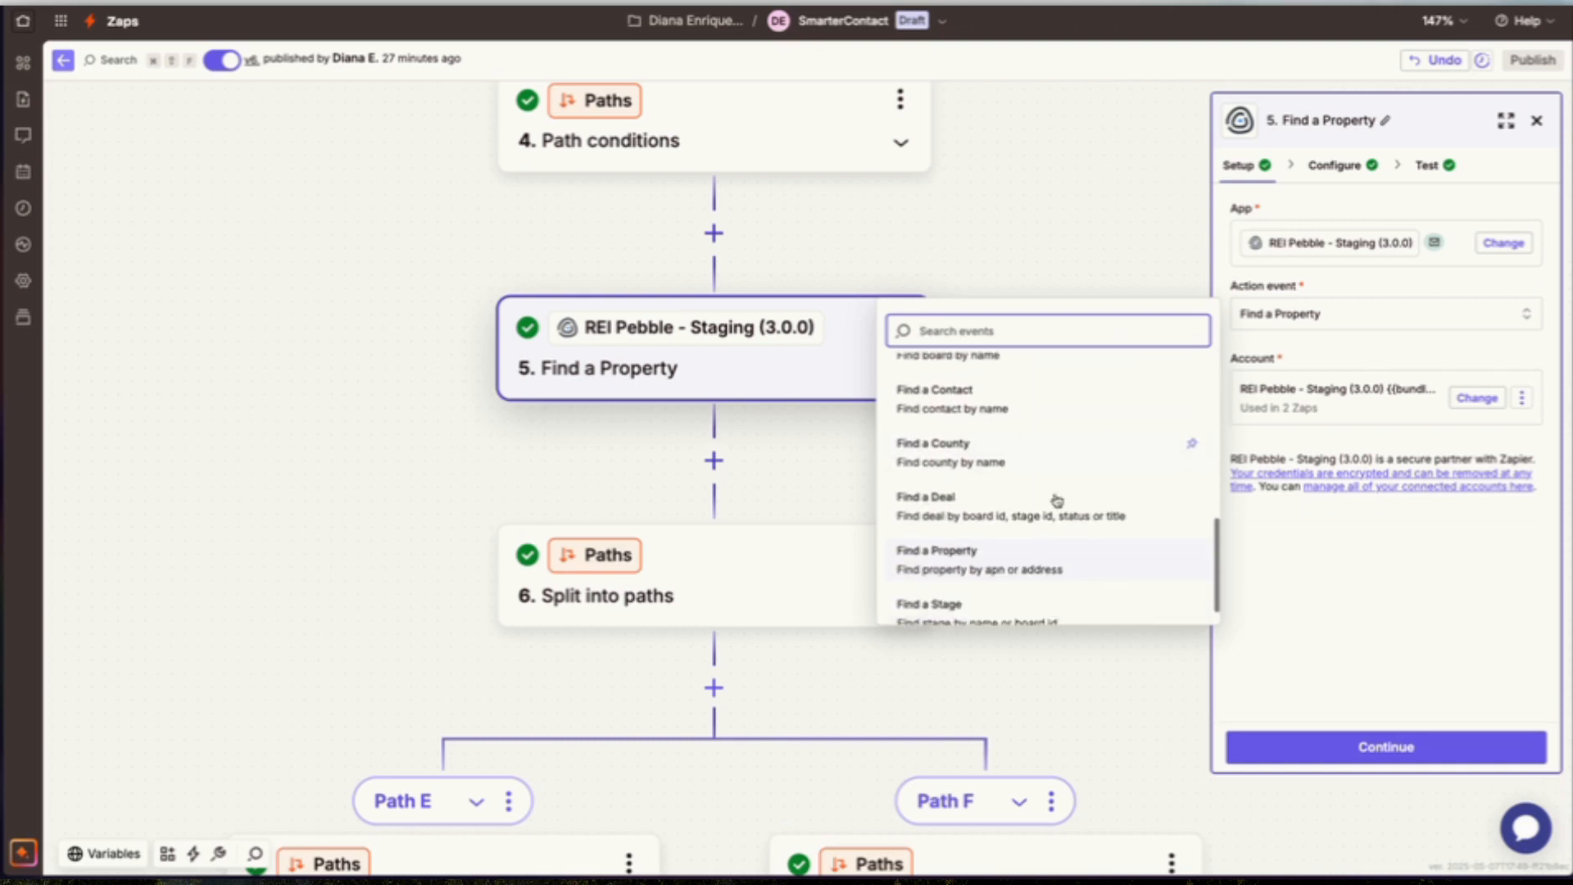
left_click(377, 461)
Review the title, board, stage, contact and property mapping in Path E's Create a Deal configuration.
scroll(379, 467, "down", 6)
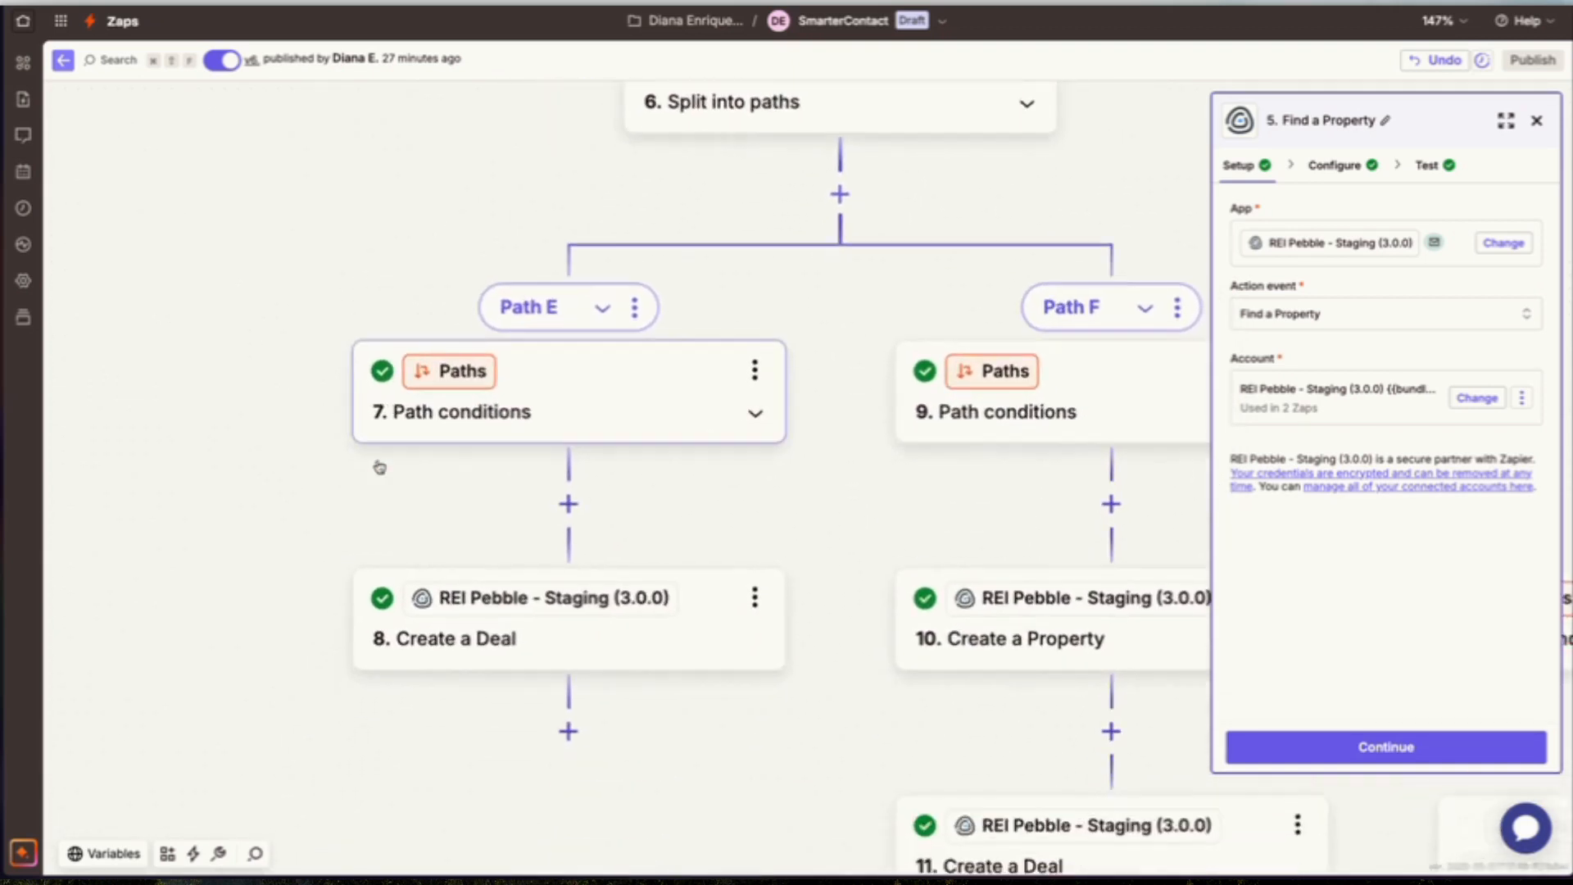
scroll(379, 467, "down", 2)
left_click(592, 540)
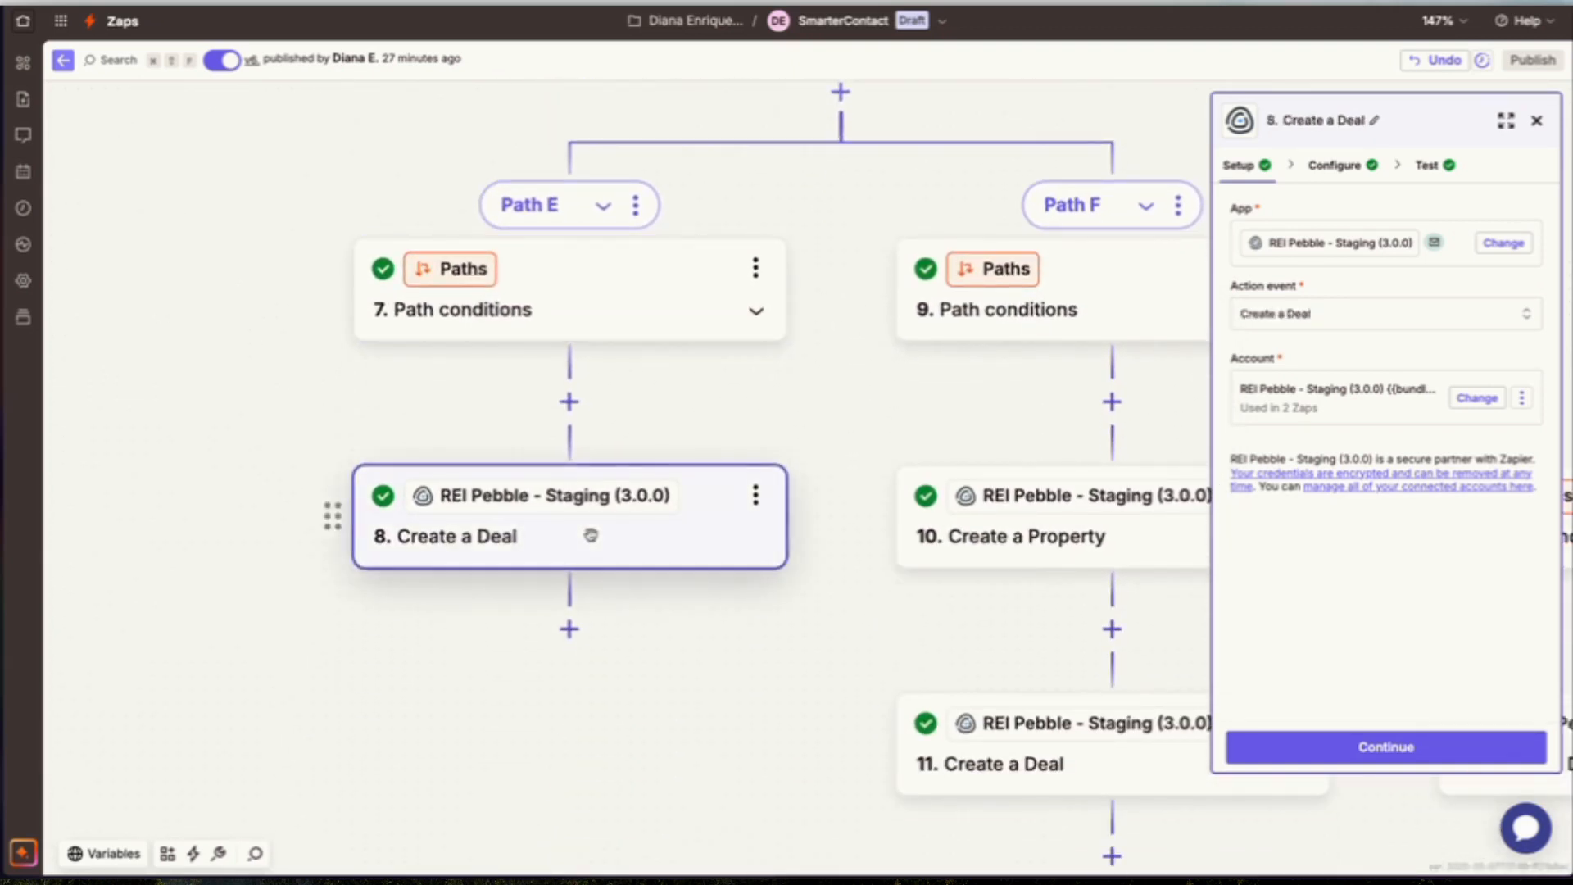
left_click(1339, 175)
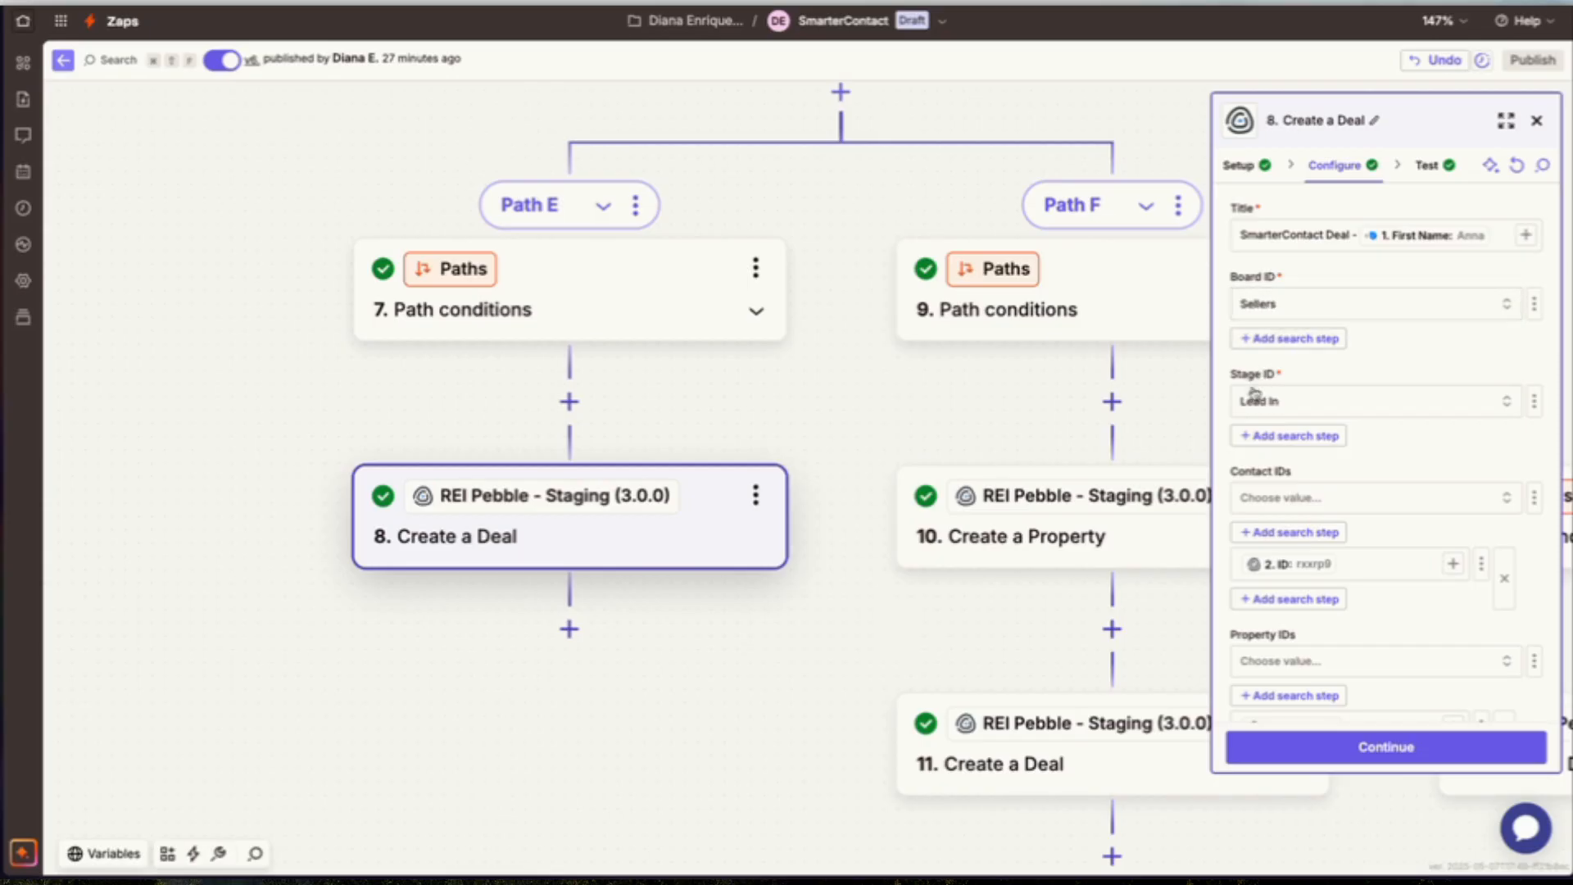
scroll(1266, 404, "down", 2)
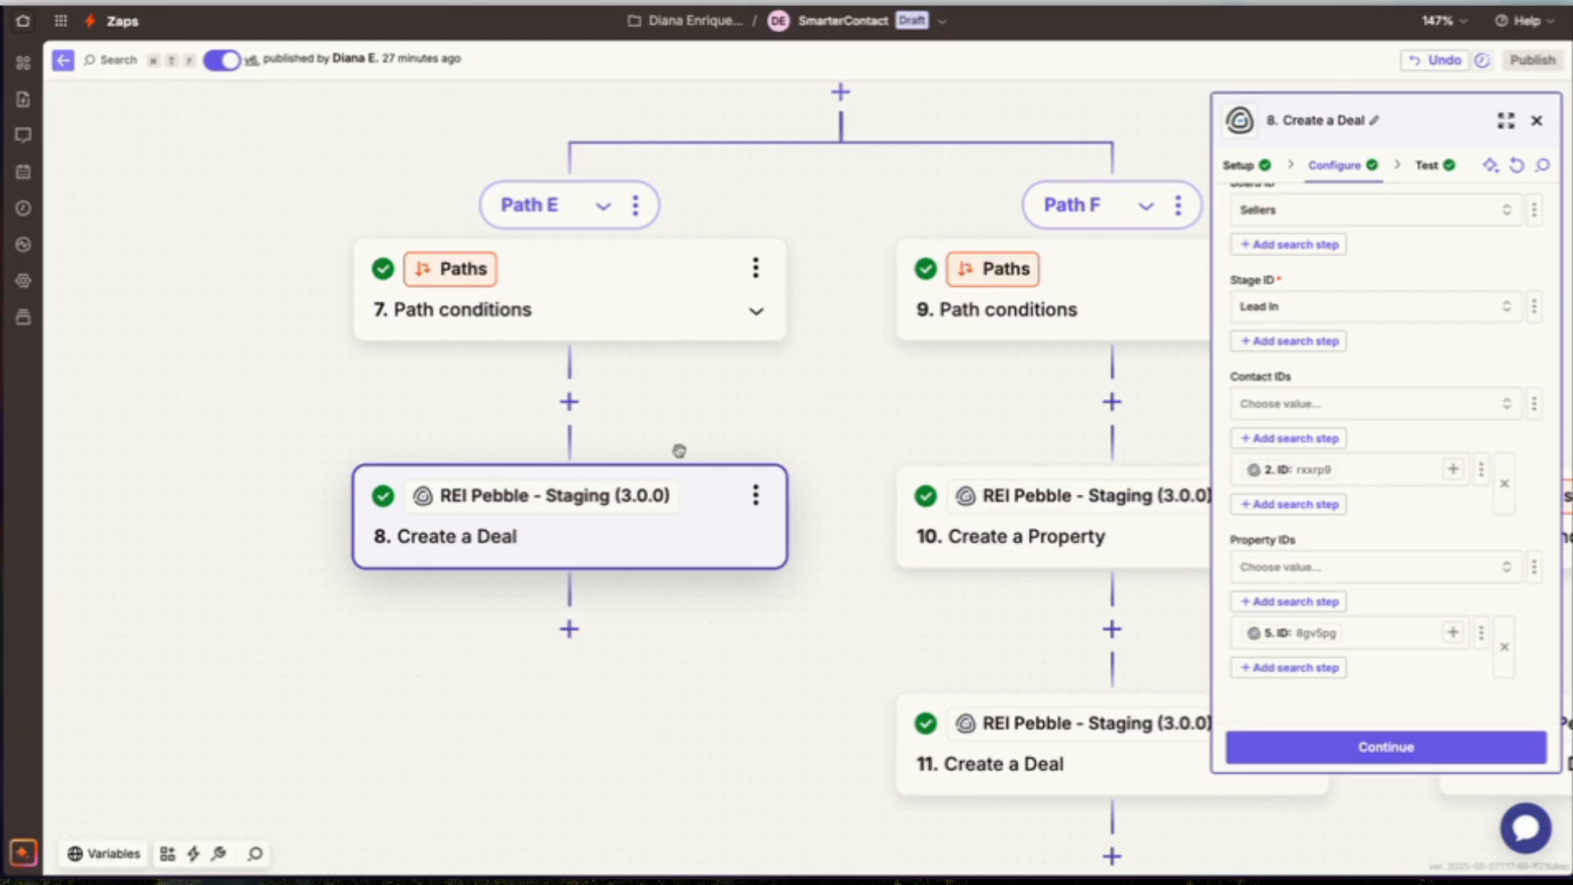
Clear the deal's Contact IDs mapping and map it again to the ID from the step 2 Find a Contact output.
scroll(678, 450, "up", 3)
scroll(680, 457, "up", 10)
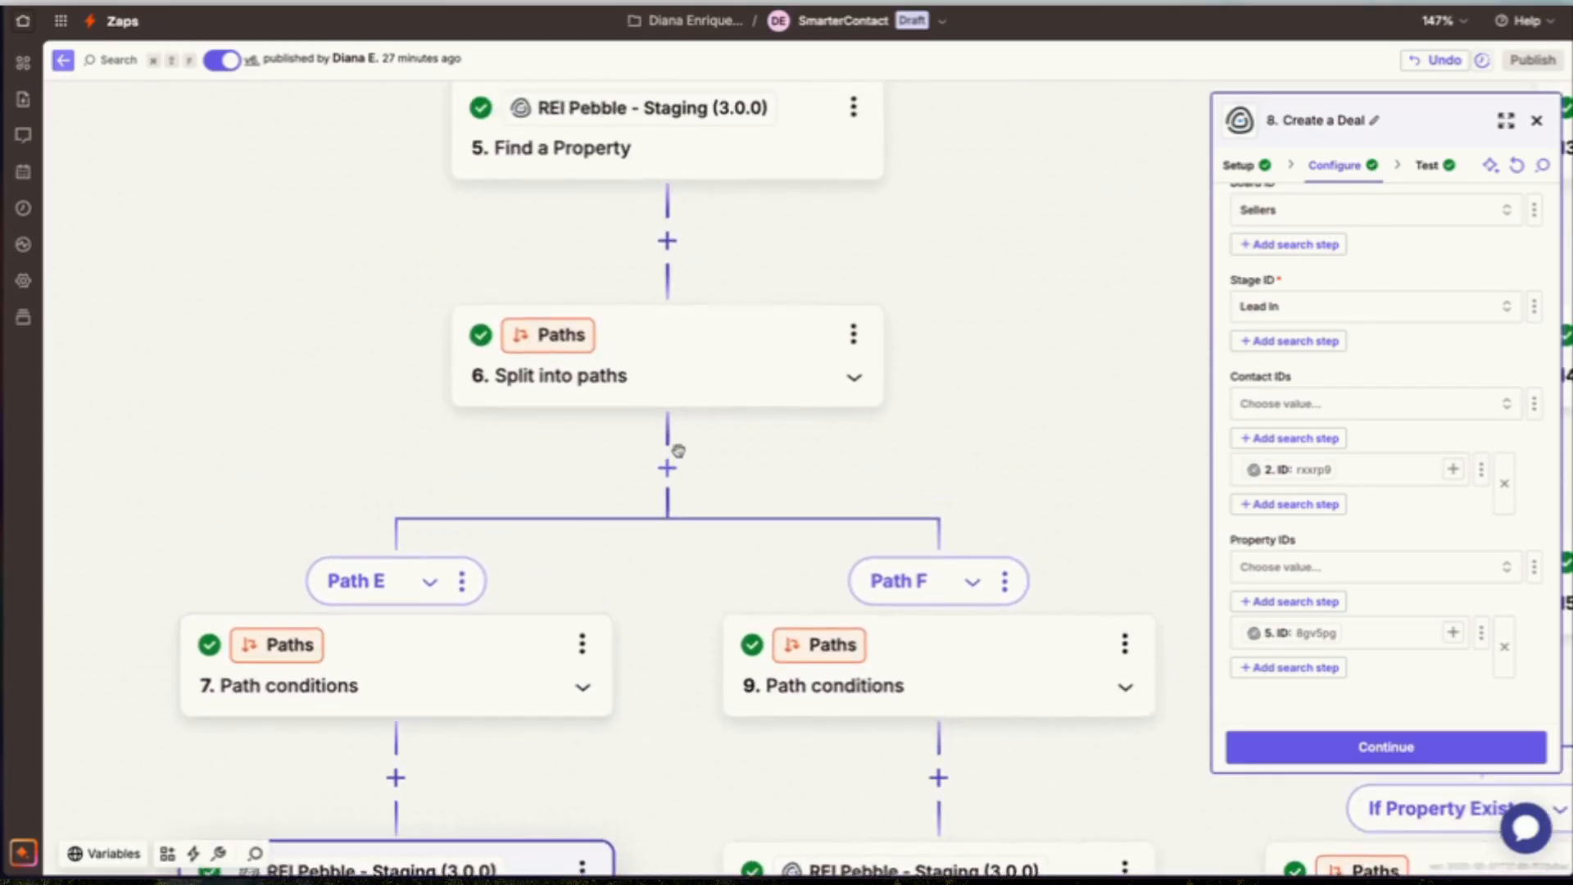
scroll(613, 373, "up", 2)
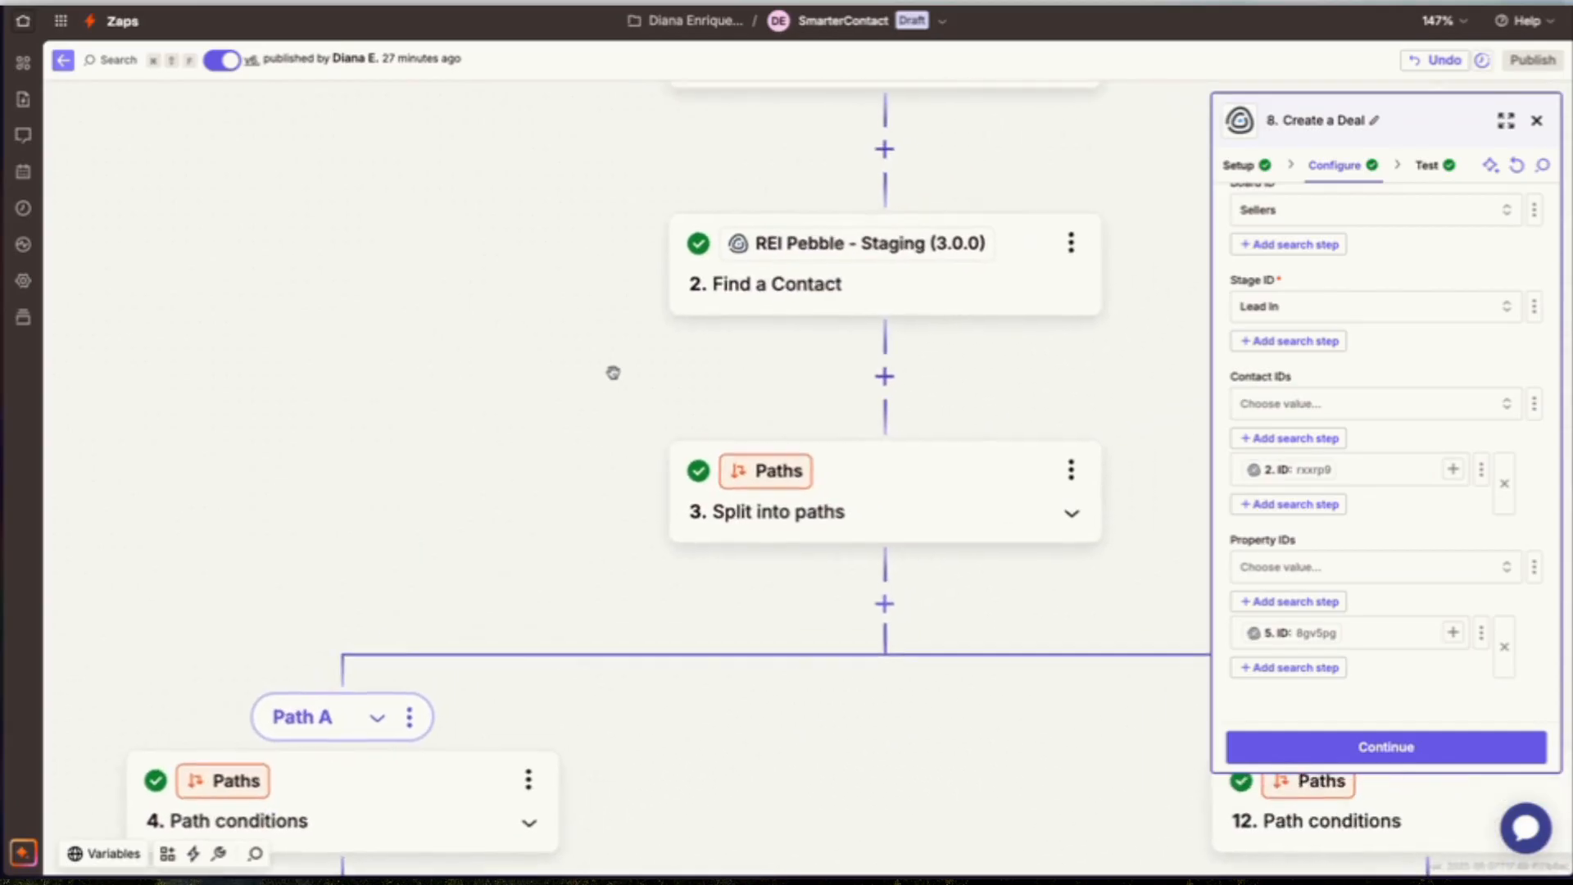
scroll(762, 443, "down", 6)
scroll(761, 442, "down", 6)
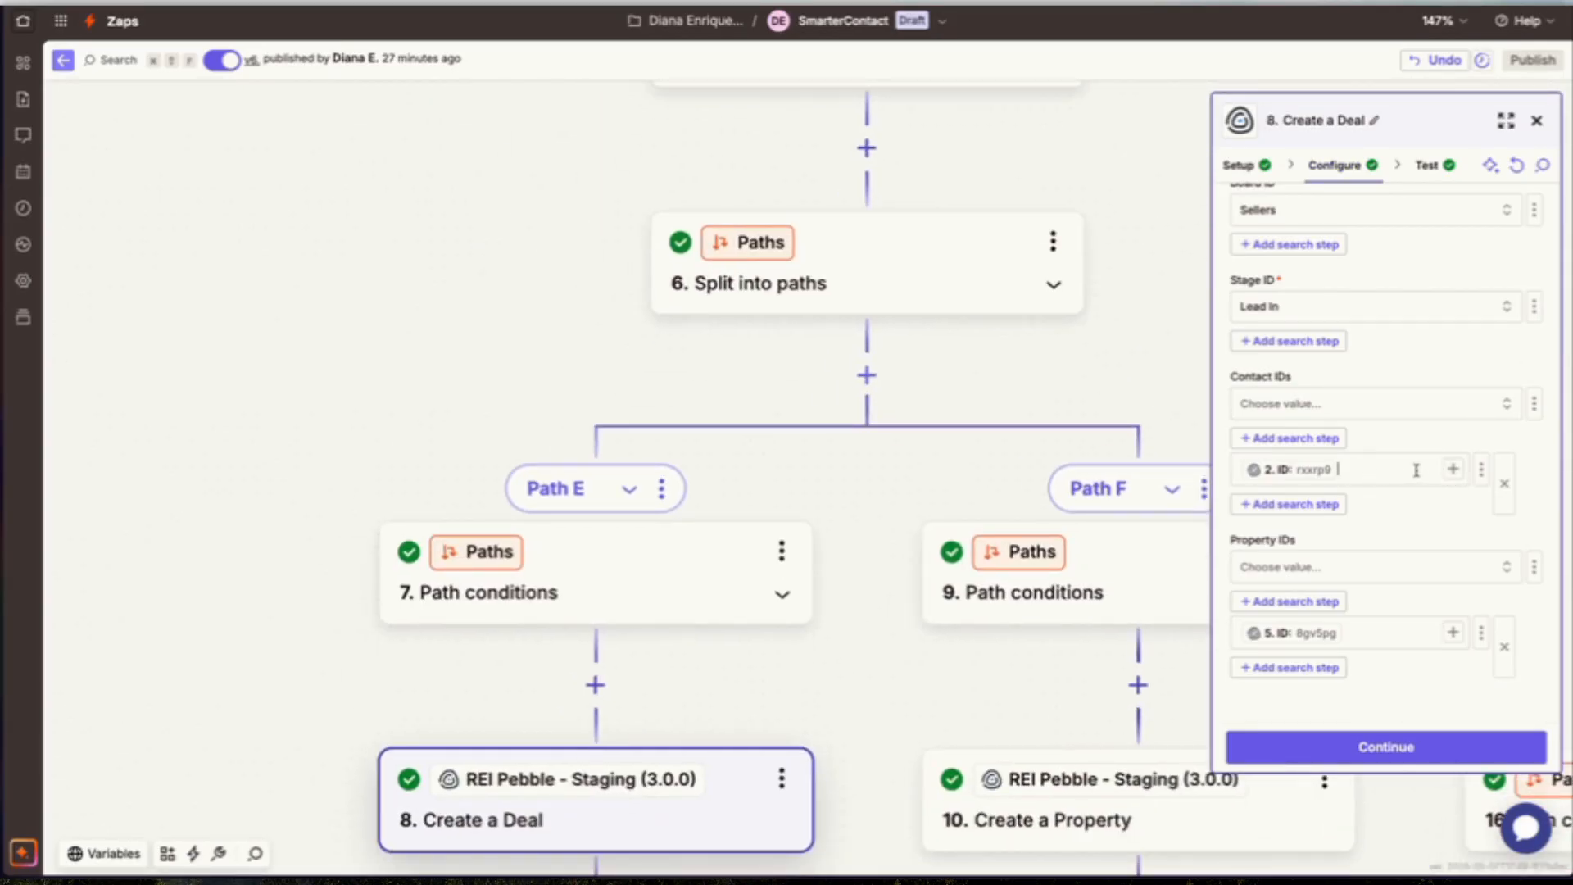
key("BackSpace")
left_click(1452, 469)
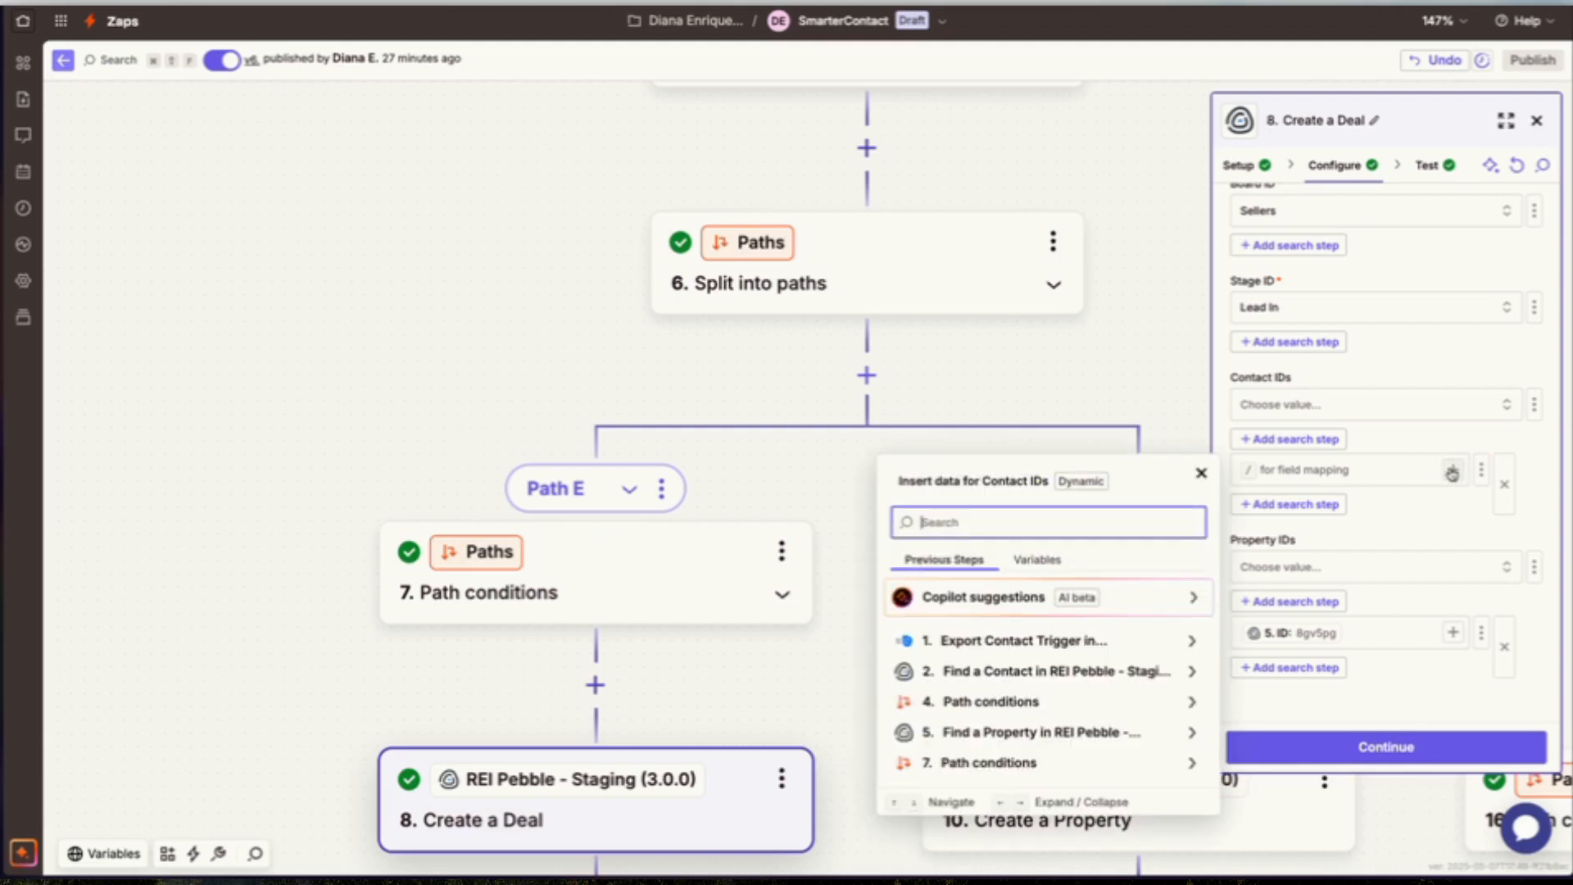
left_click(1060, 671)
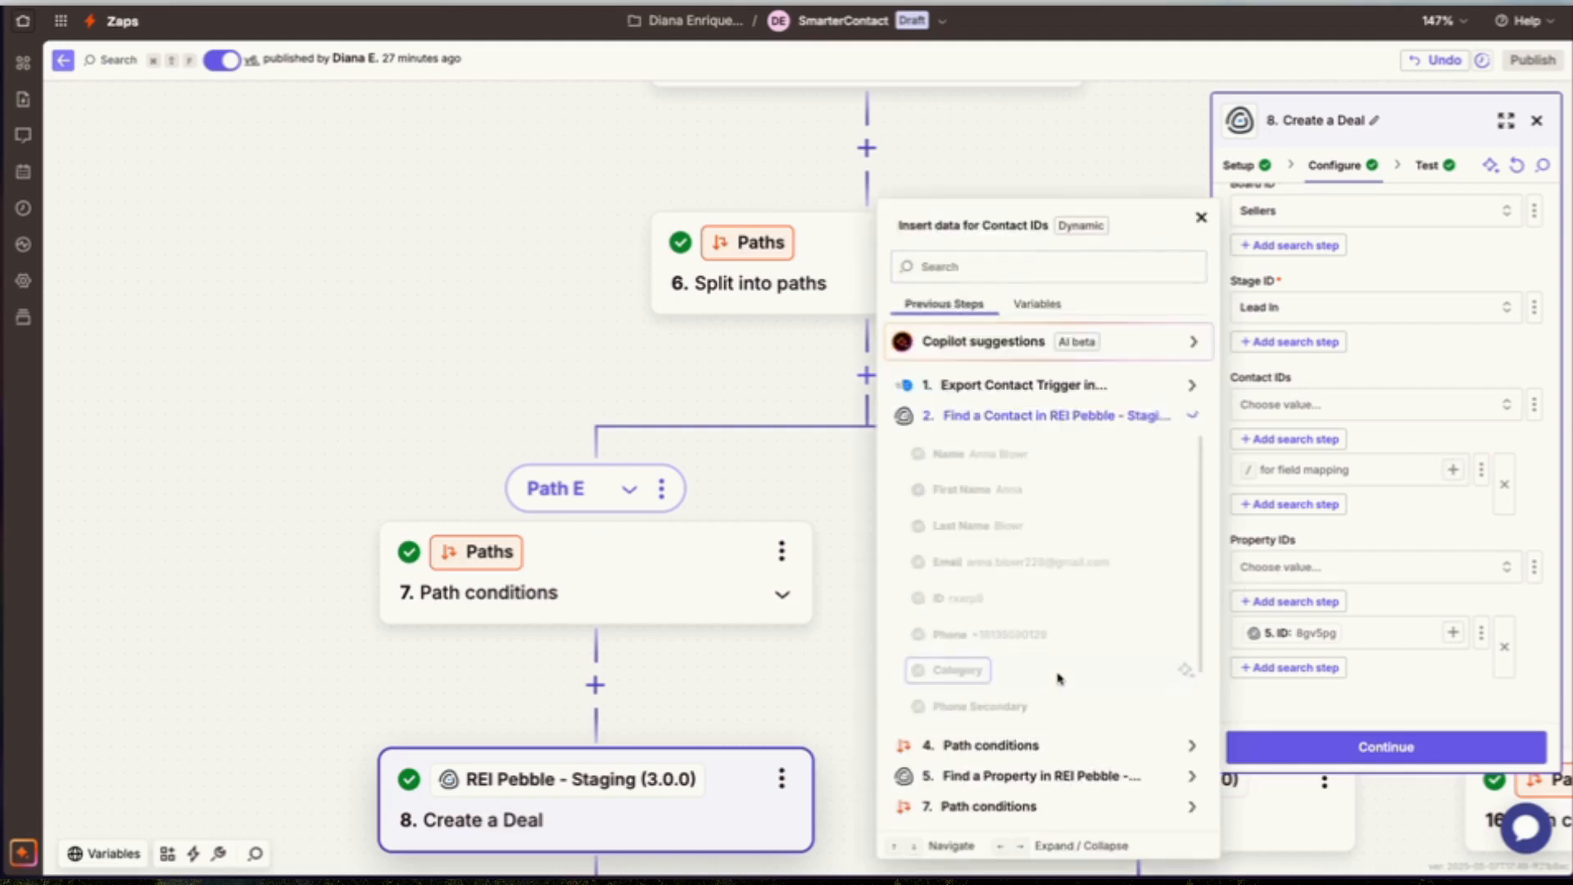
left_click(957, 599)
left_click_drag(1245, 379, 1279, 379)
Clear the deal's Property IDs mapping and map it again to the ID from the step 5 Find a Property output.
scroll(1295, 508, "down", 1)
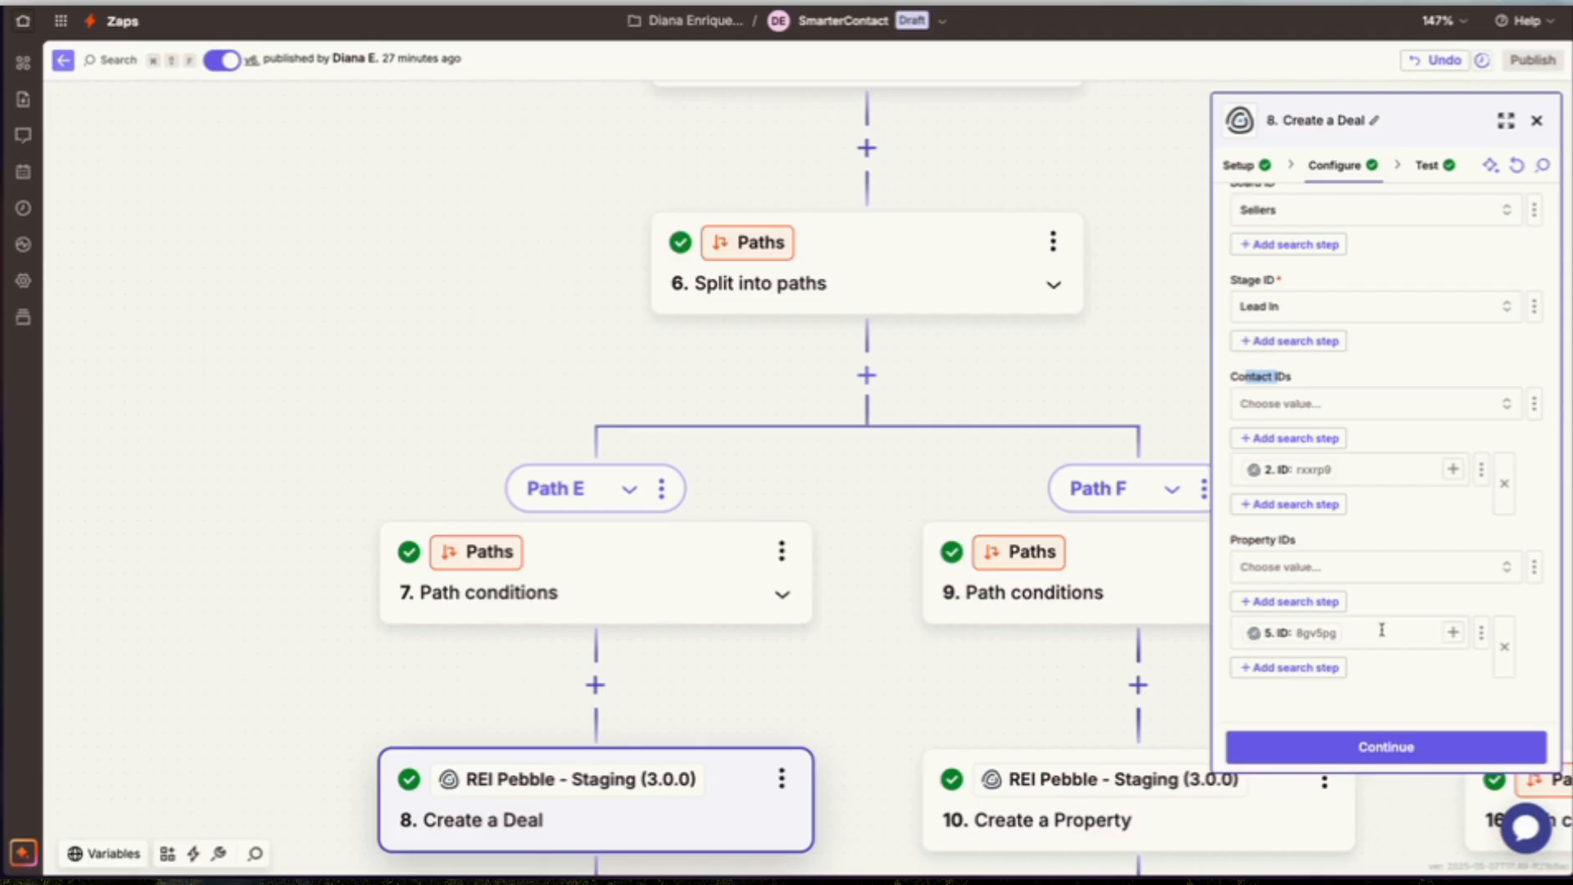
left_click(1427, 632)
key("BackSpace")
left_click(1452, 634)
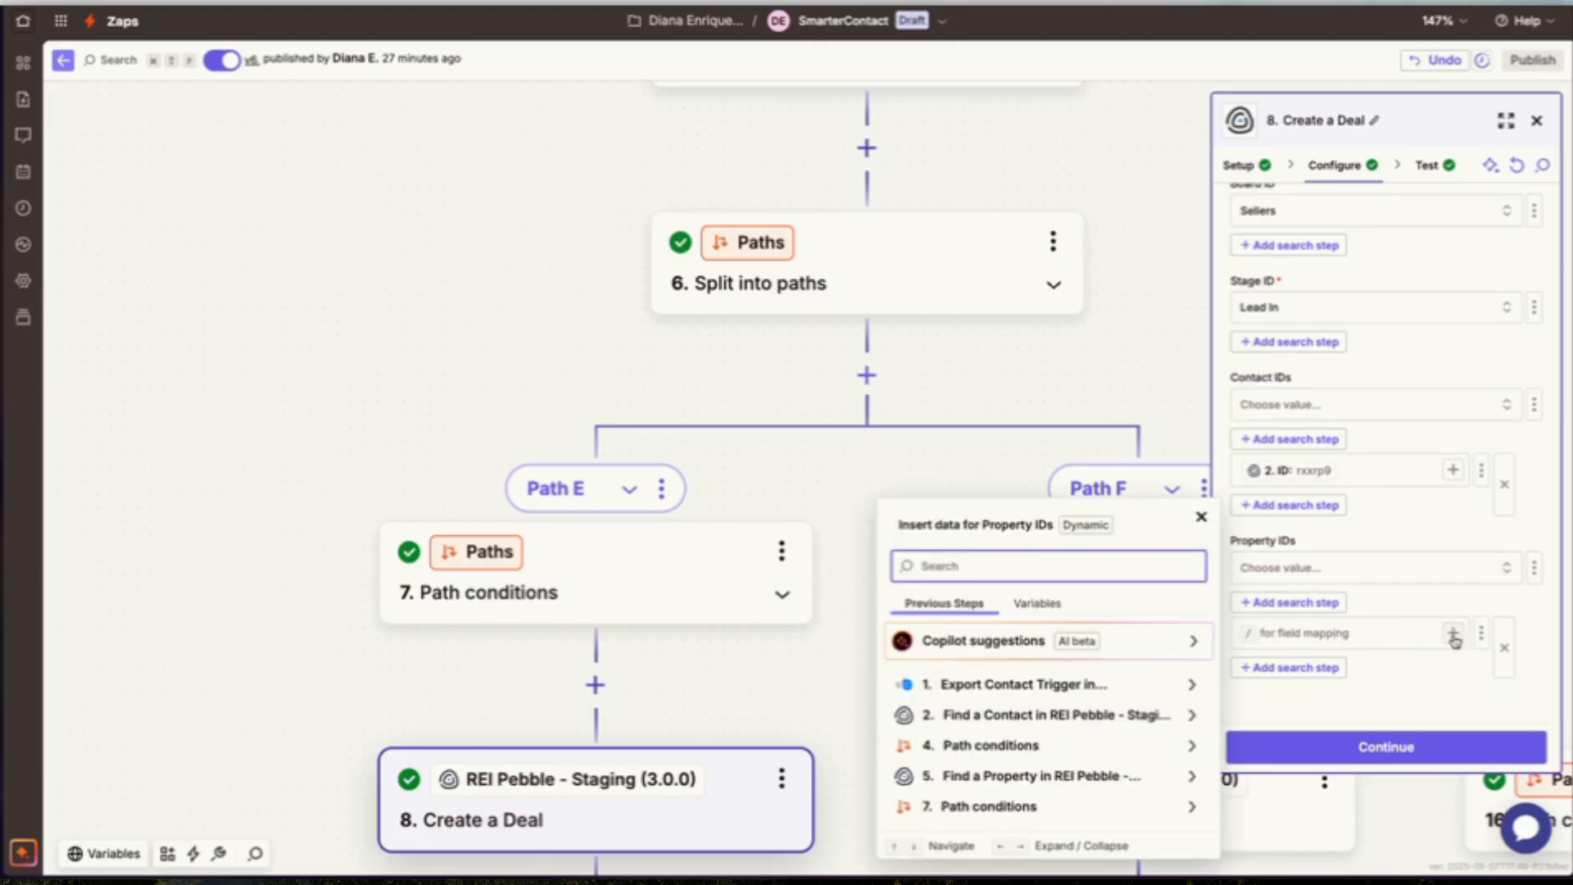
left_click(1002, 777)
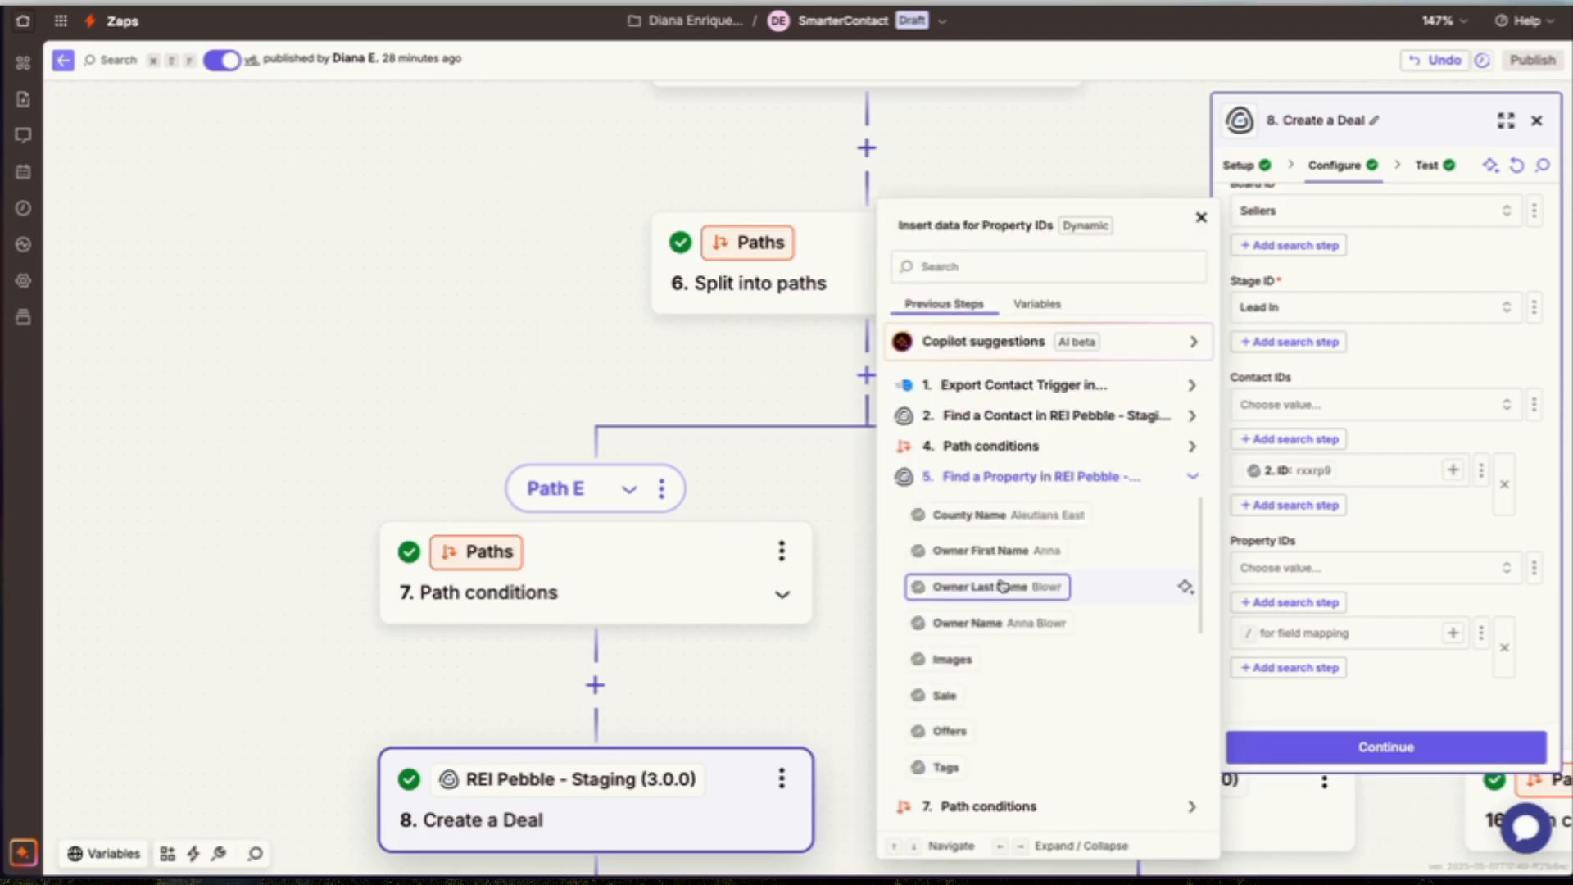
scroll(957, 713, "down", 2)
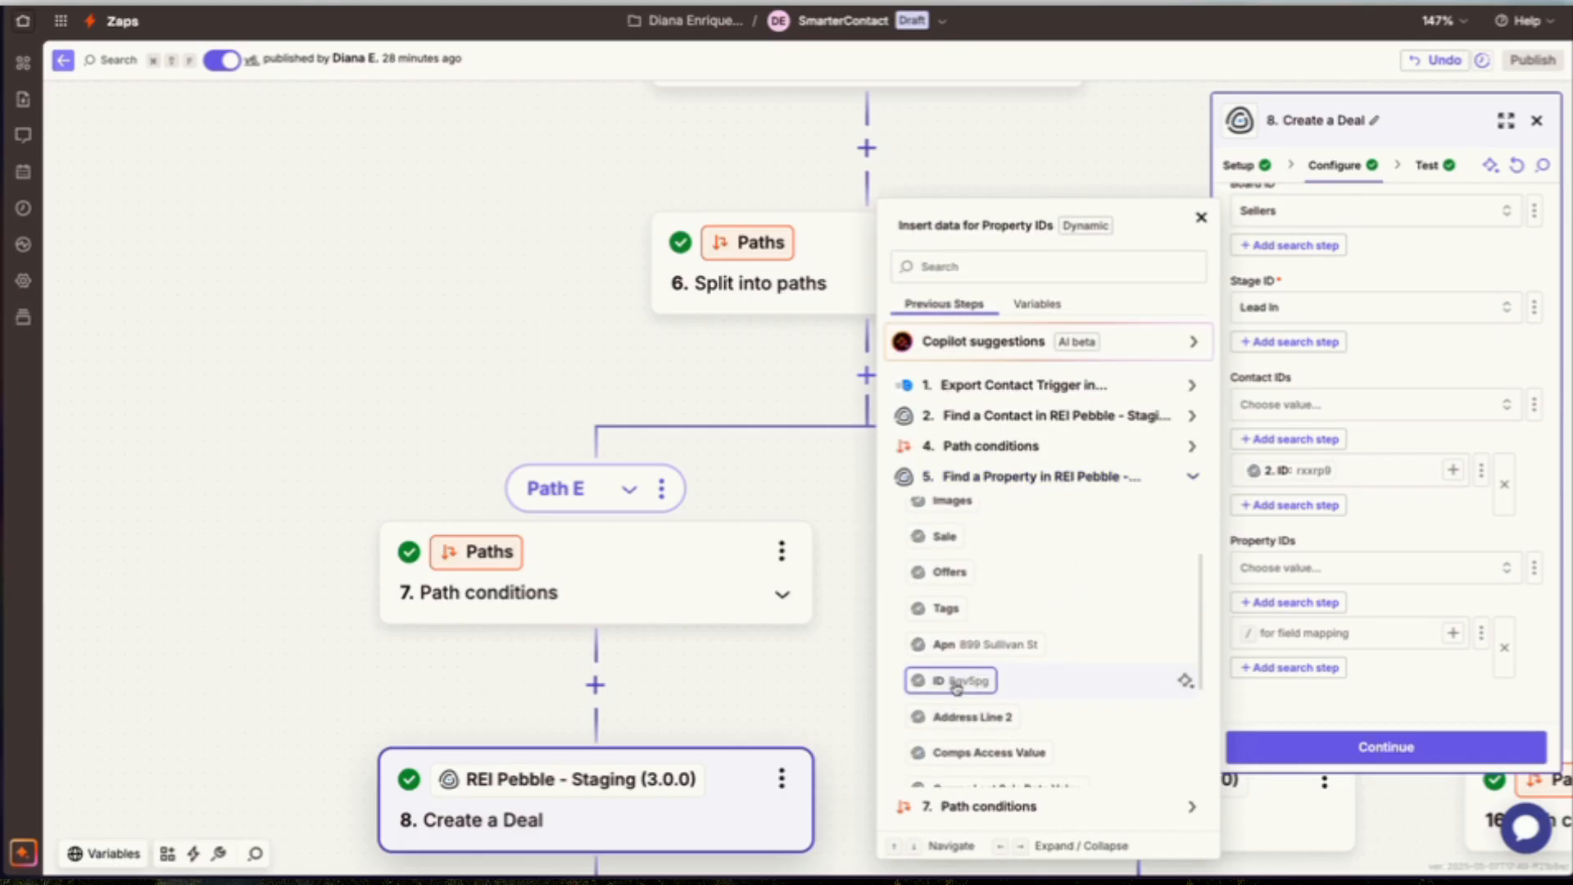
left_click(955, 680)
left_click(787, 667)
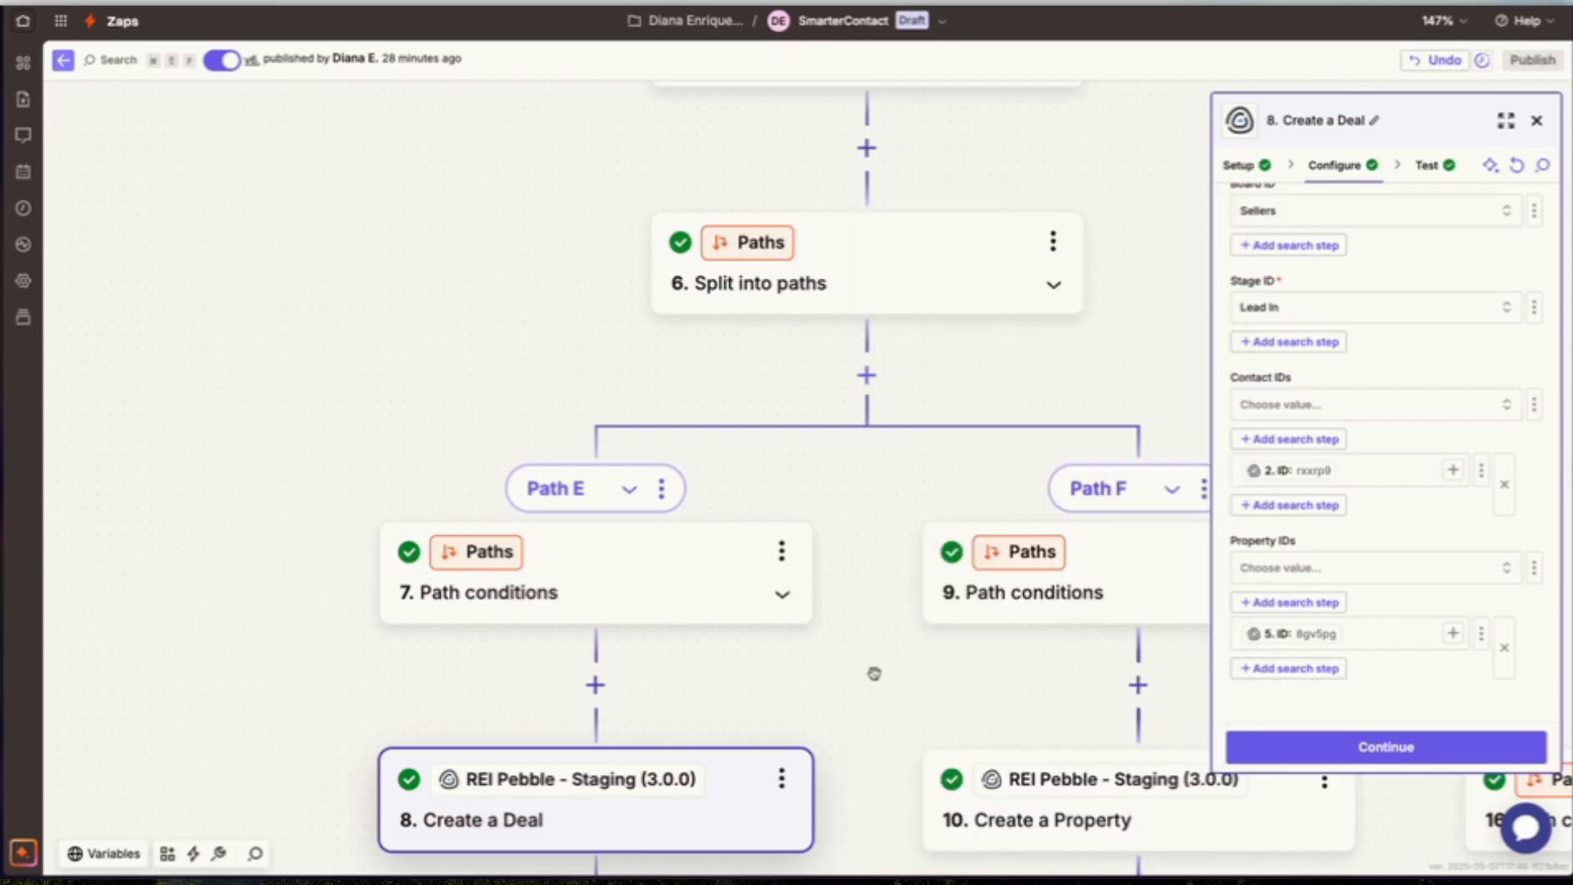
Continue to Create a Deal's test output, and view the Zap's overall layout with Path A and Path B.
scroll(875, 670, "down", 3)
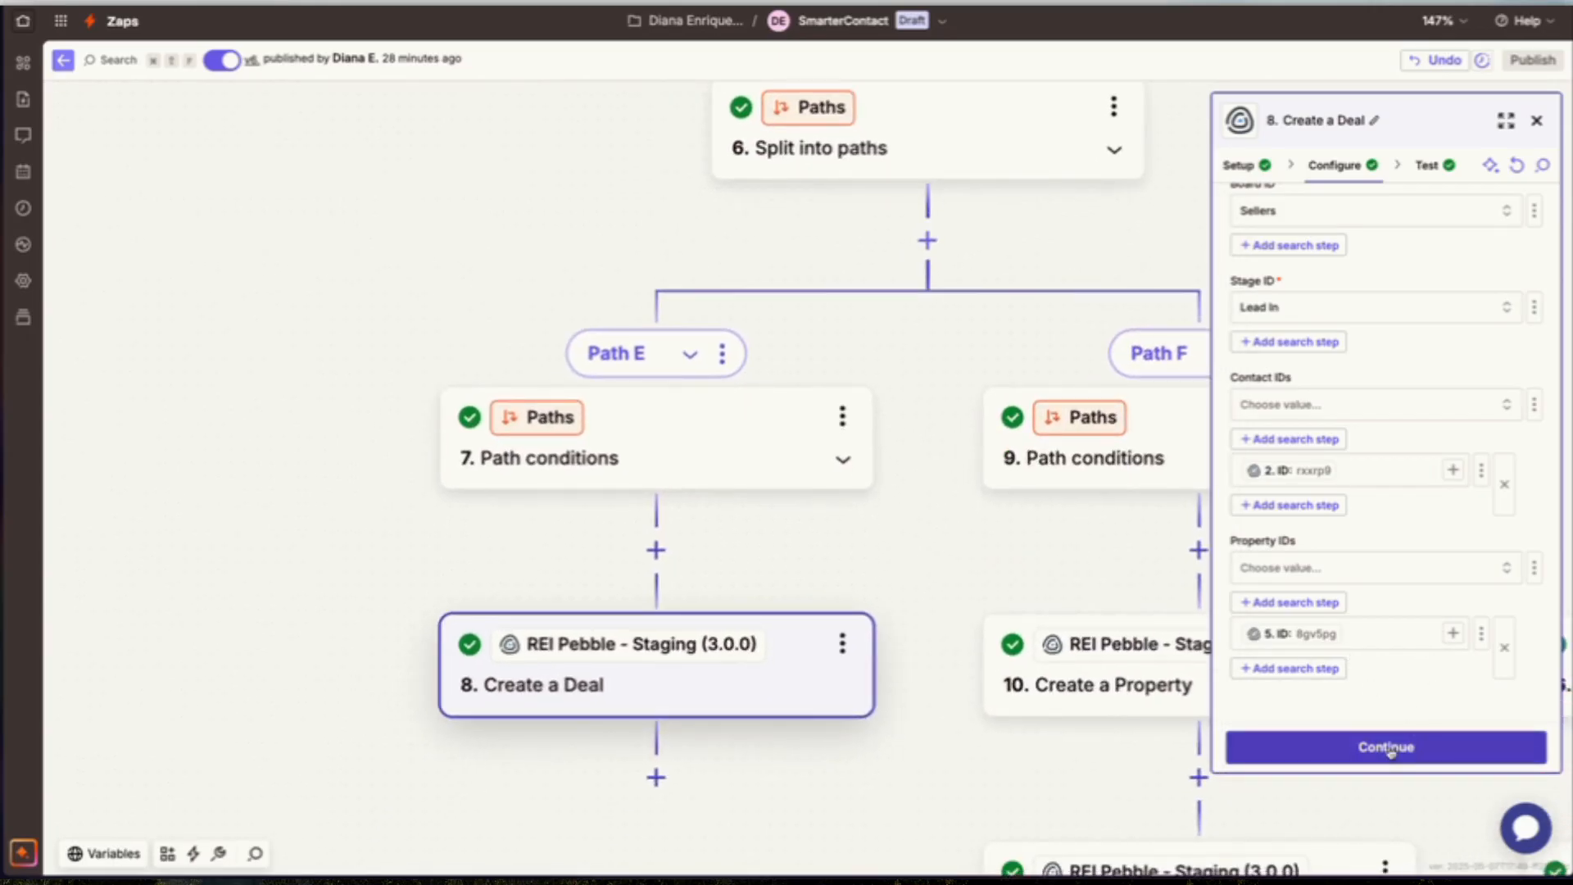
left_click(1389, 750)
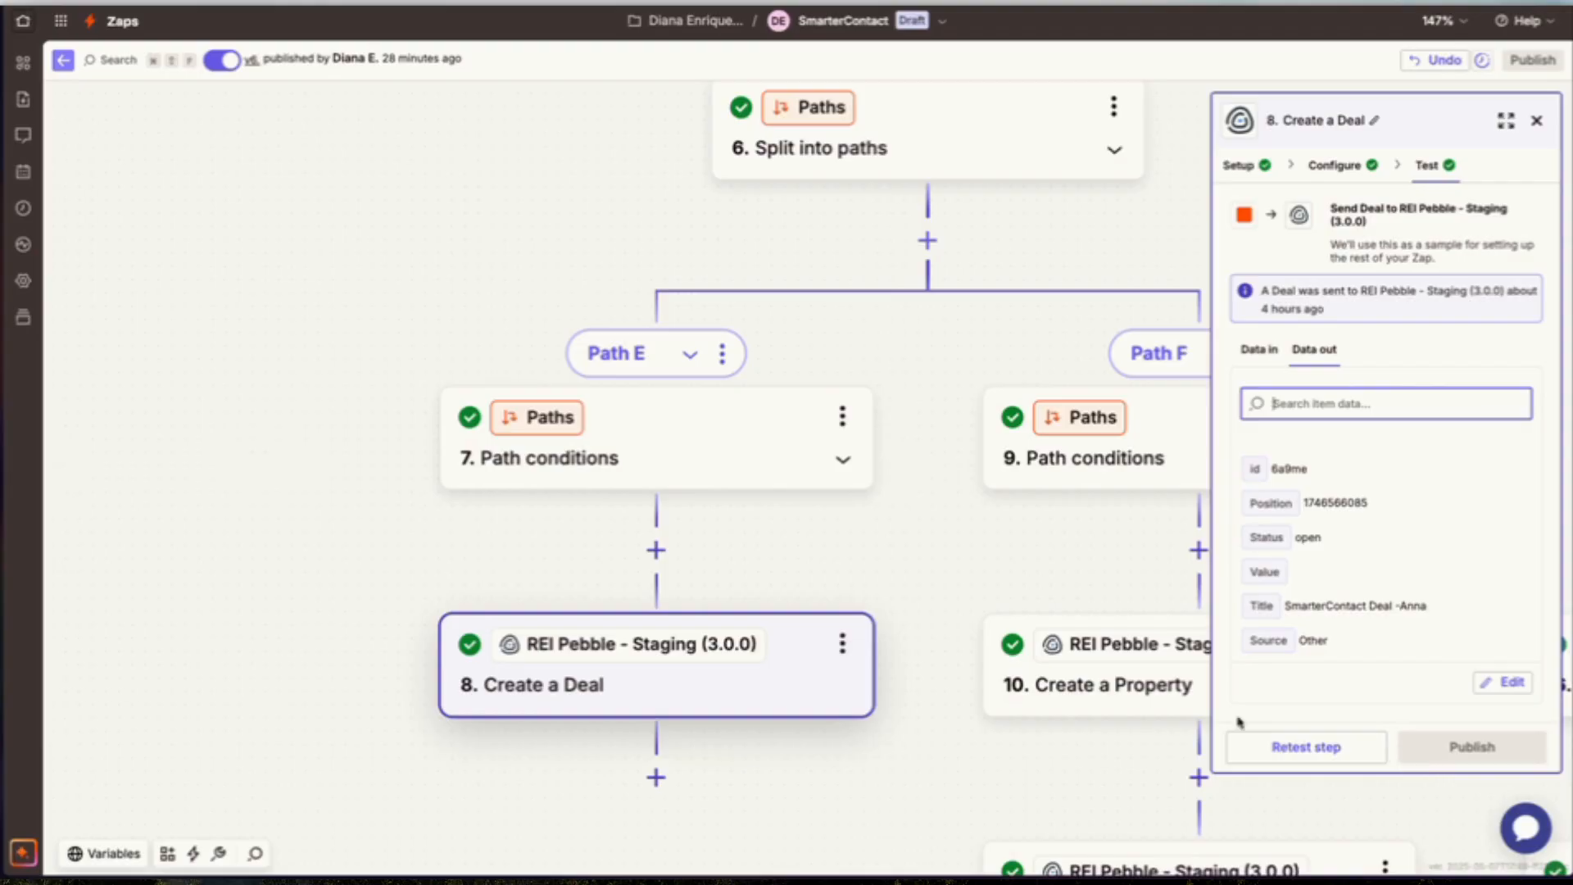
scroll(890, 791, "down", 5)
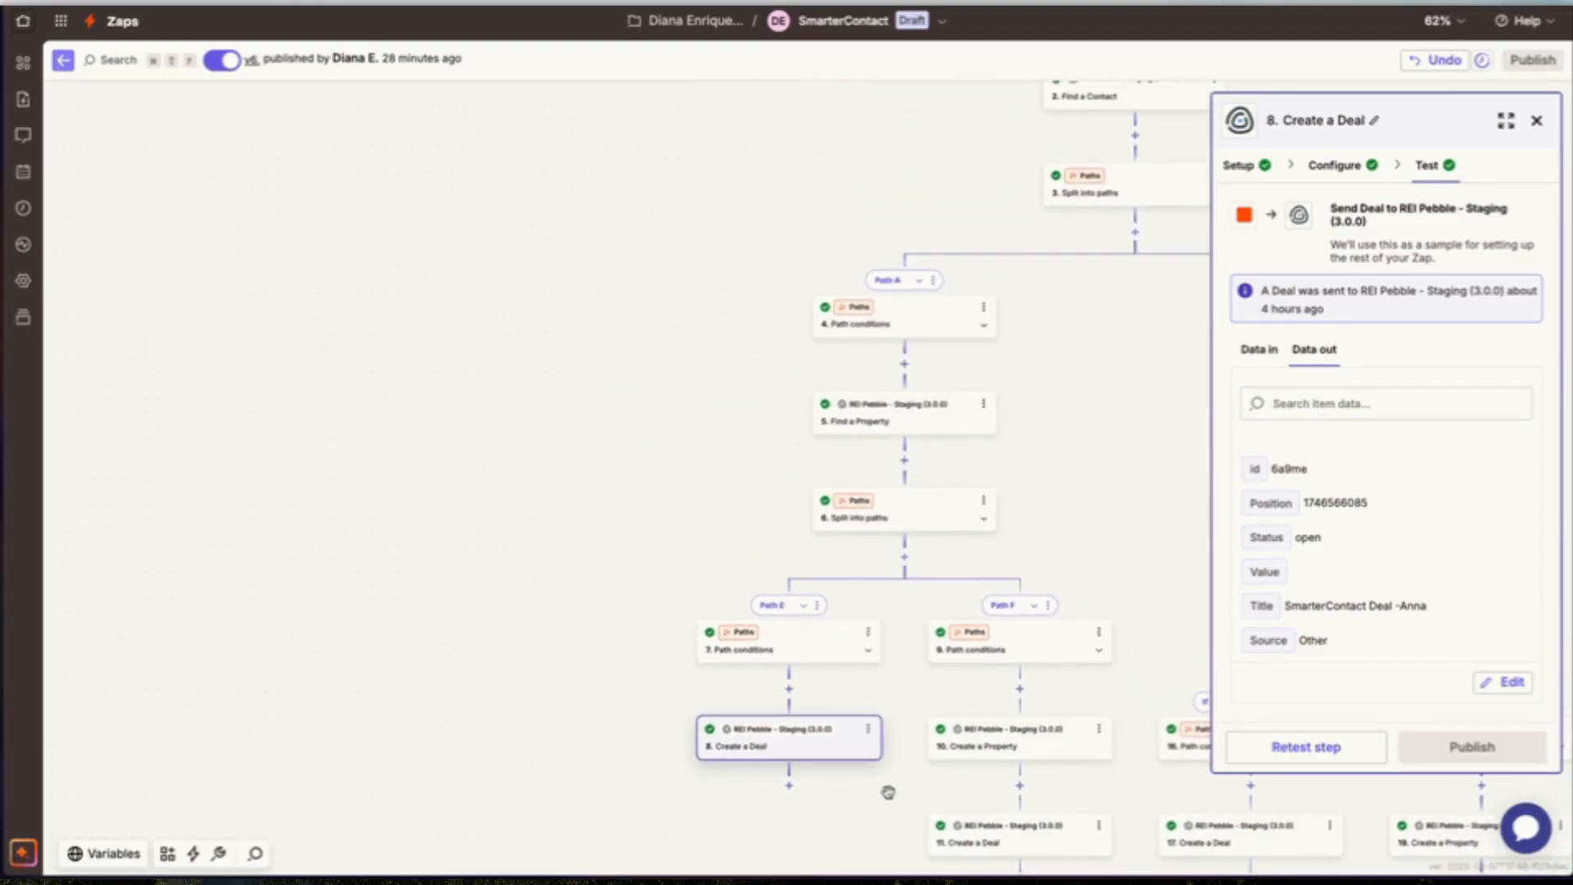
scroll(889, 793, "right", 1)
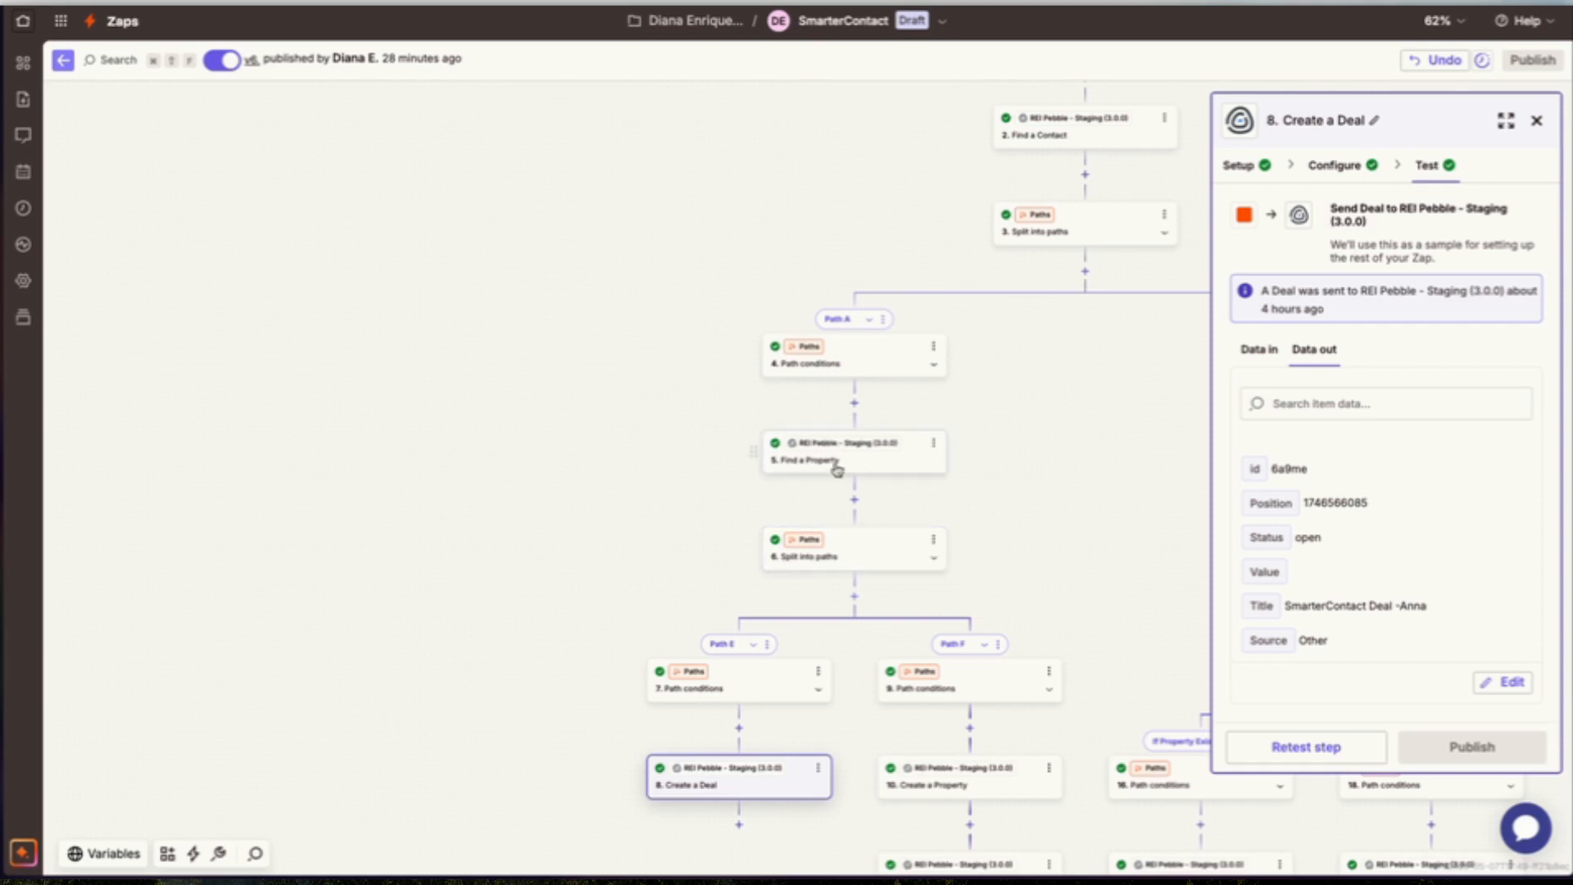
scroll(835, 466, "right", 5)
scroll(835, 466, "up", 1)
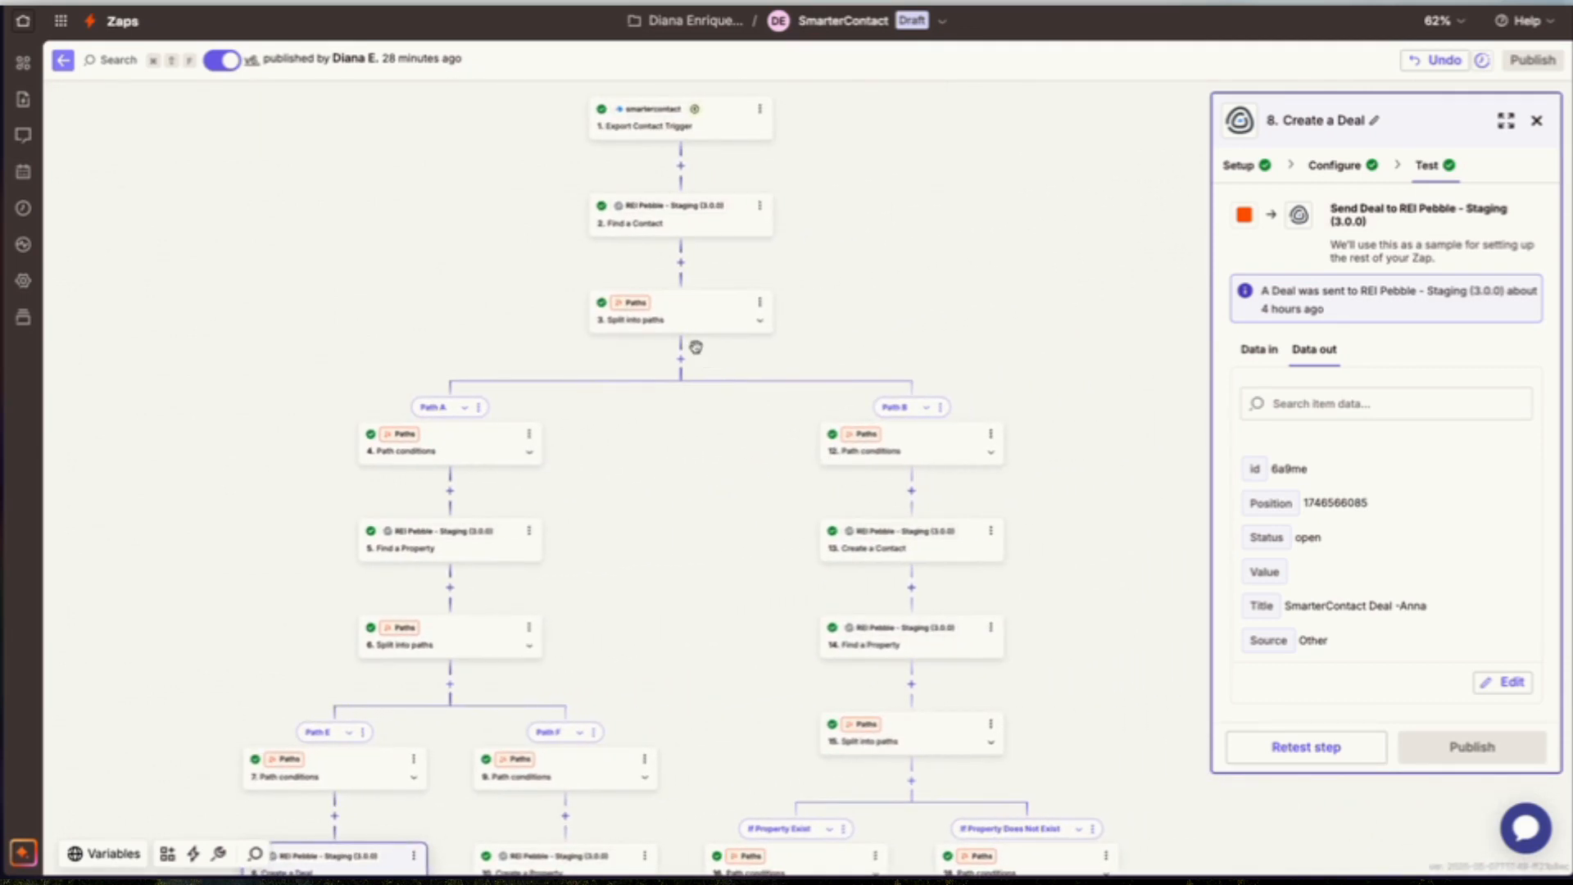
Review Path B's Create a Contact step, from its action event to its name, contact details, category, notes and mailing address mapping.
left_click(989, 561)
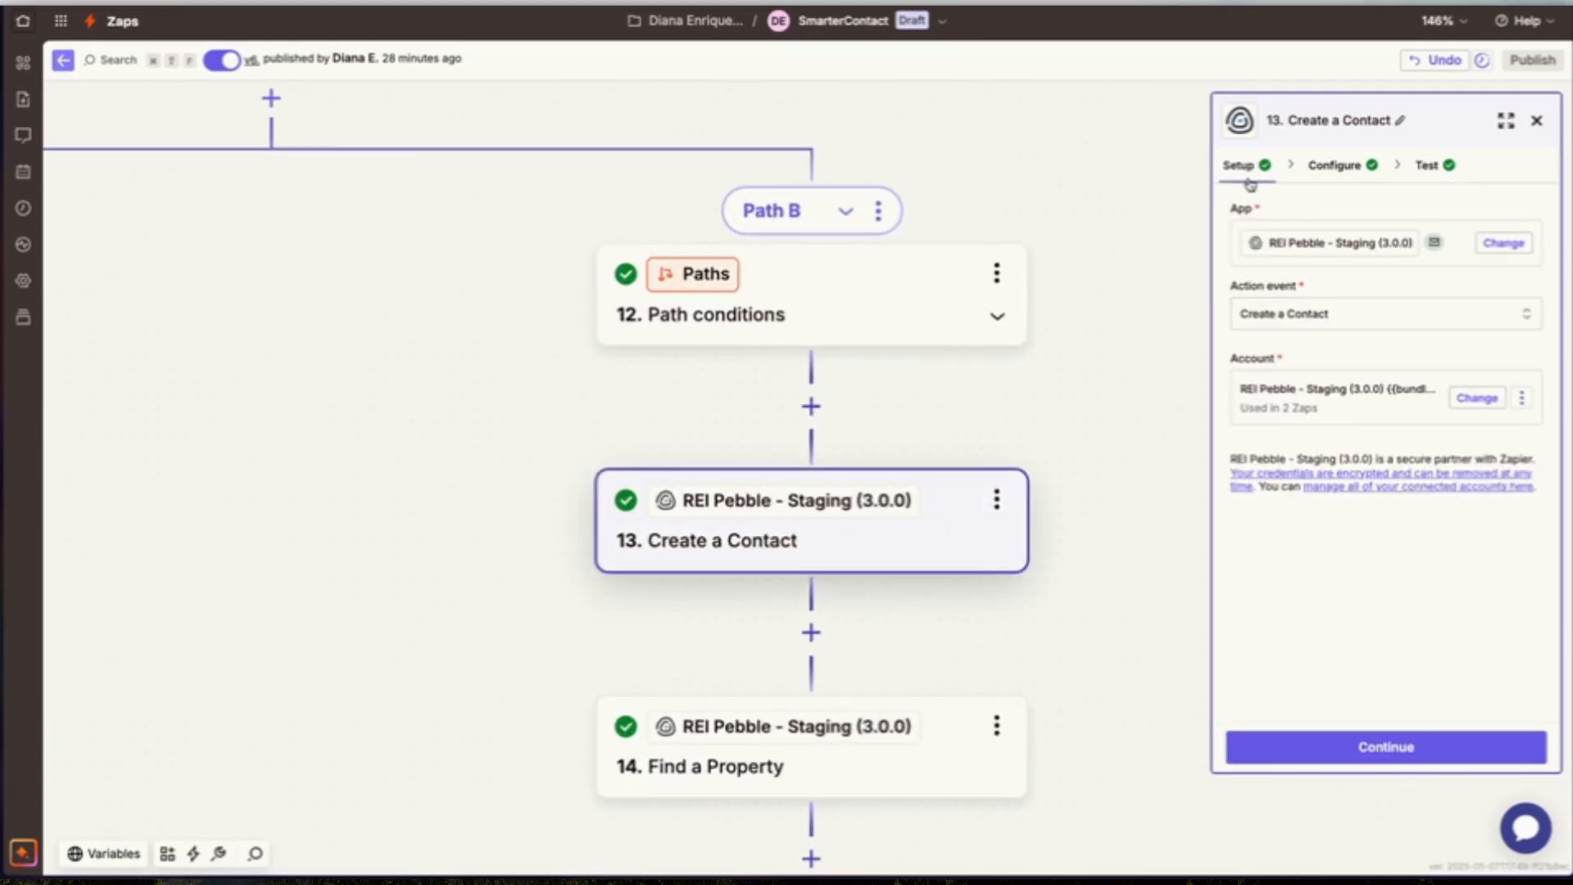
left_click(1261, 310)
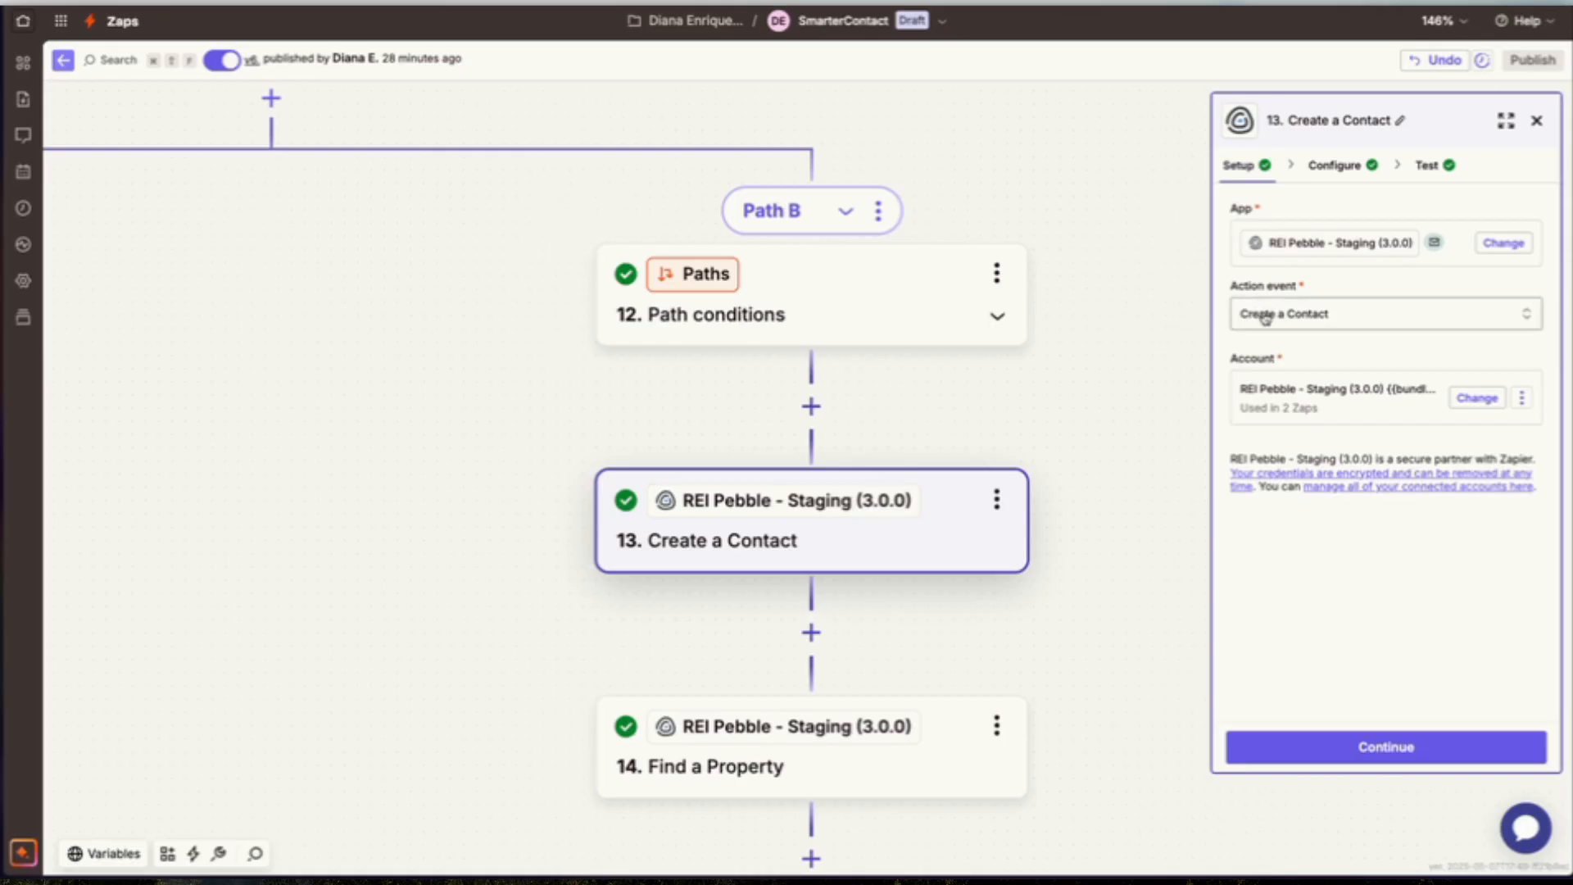
left_click(1262, 312)
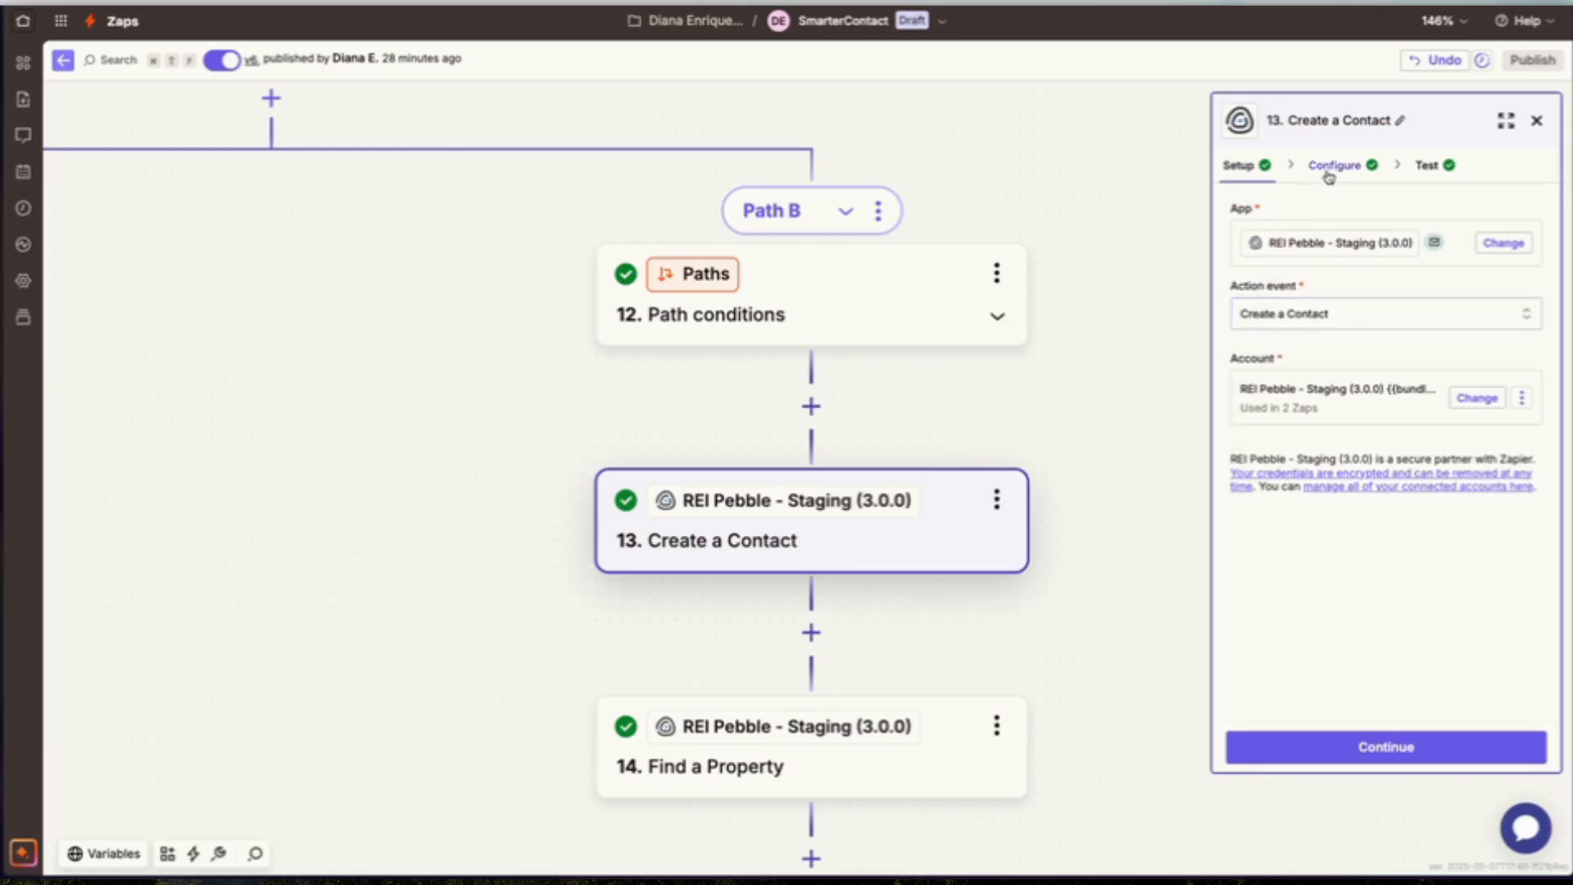
left_click(1333, 167)
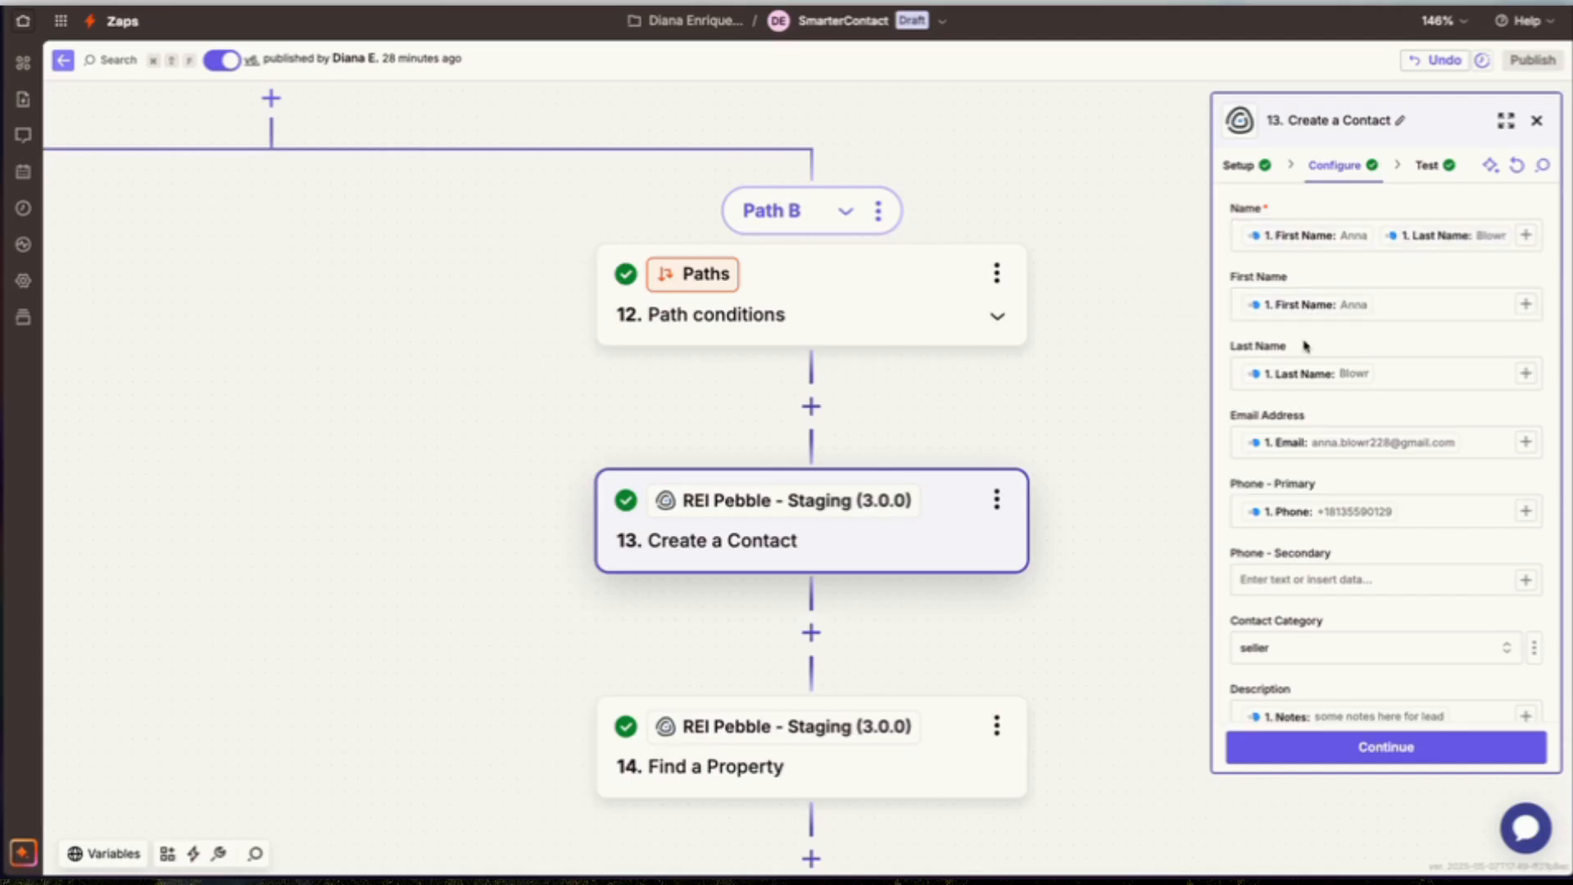
scroll(1306, 376, "down", 1)
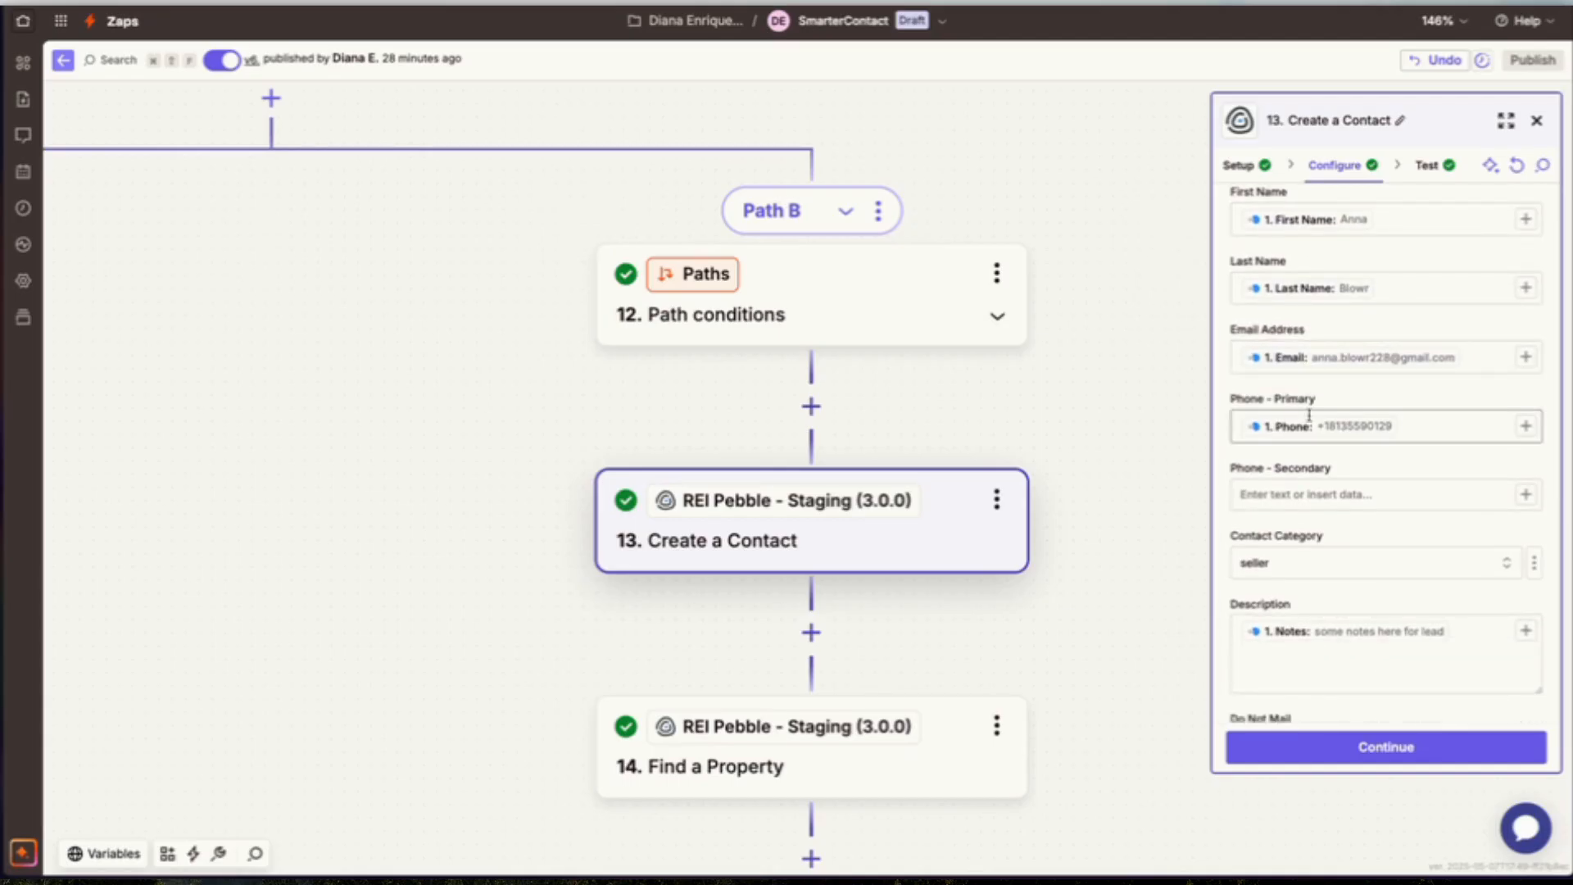
scroll(1344, 431, "down", 4)
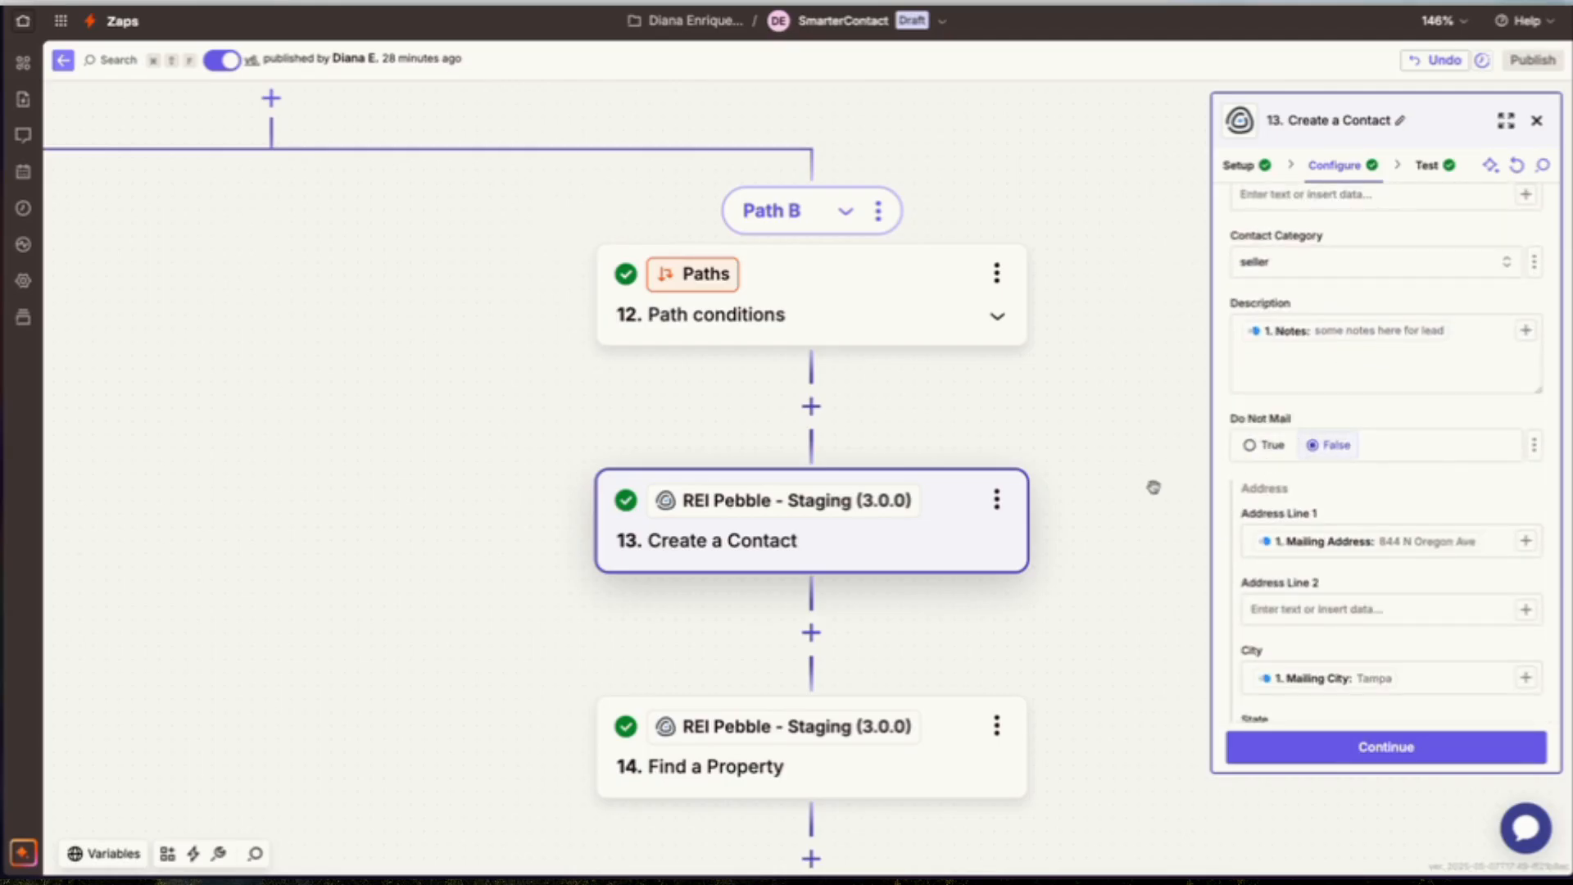
scroll(1262, 512, "down", 1)
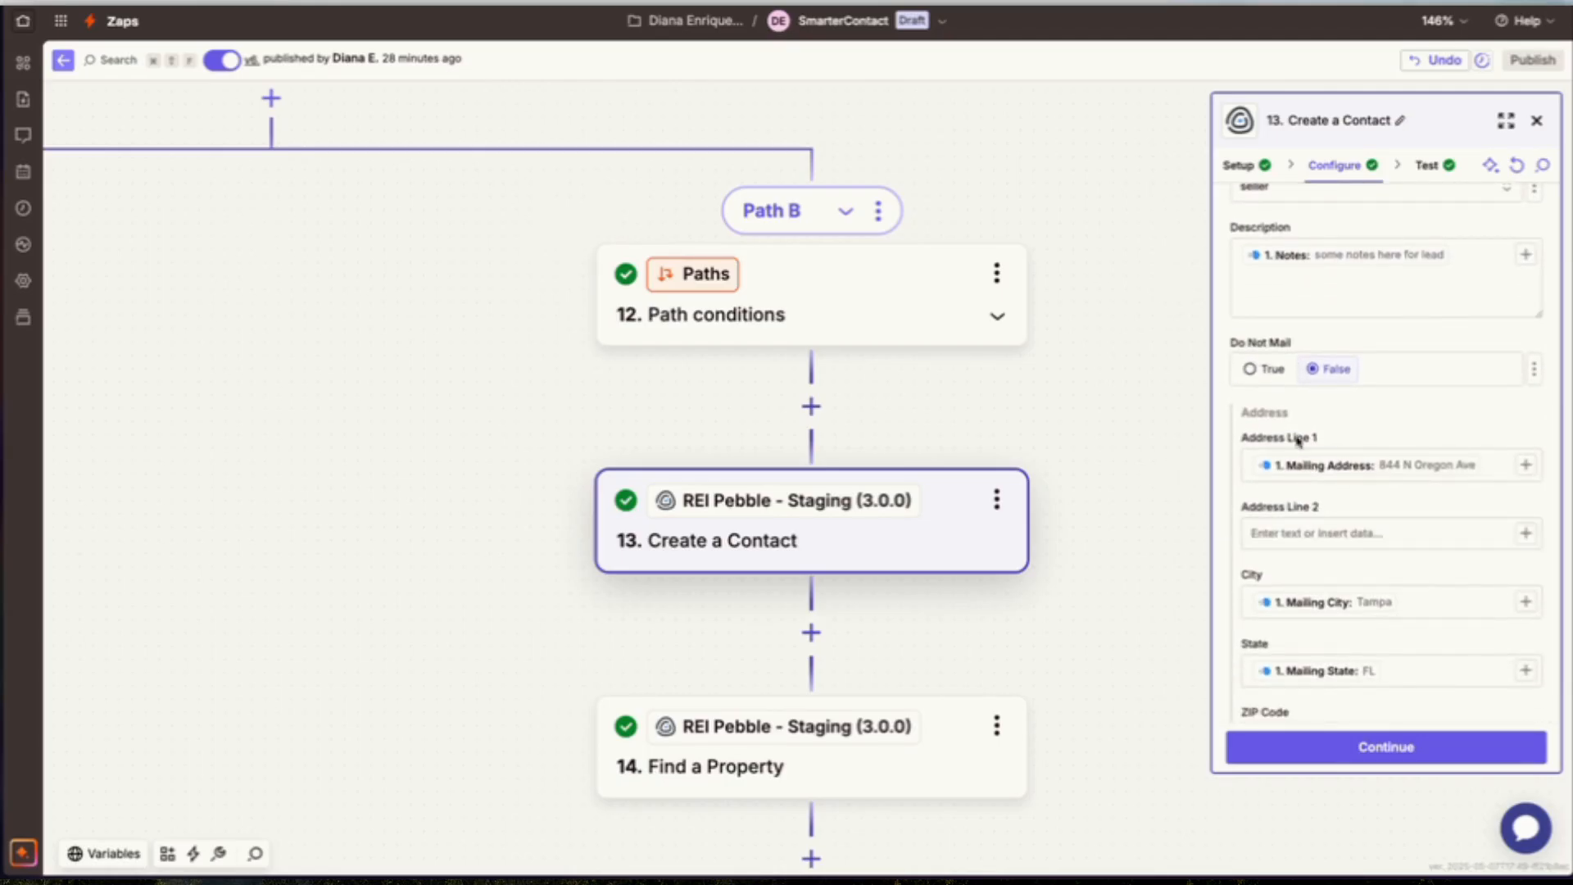
scroll(1306, 537, "down", 1)
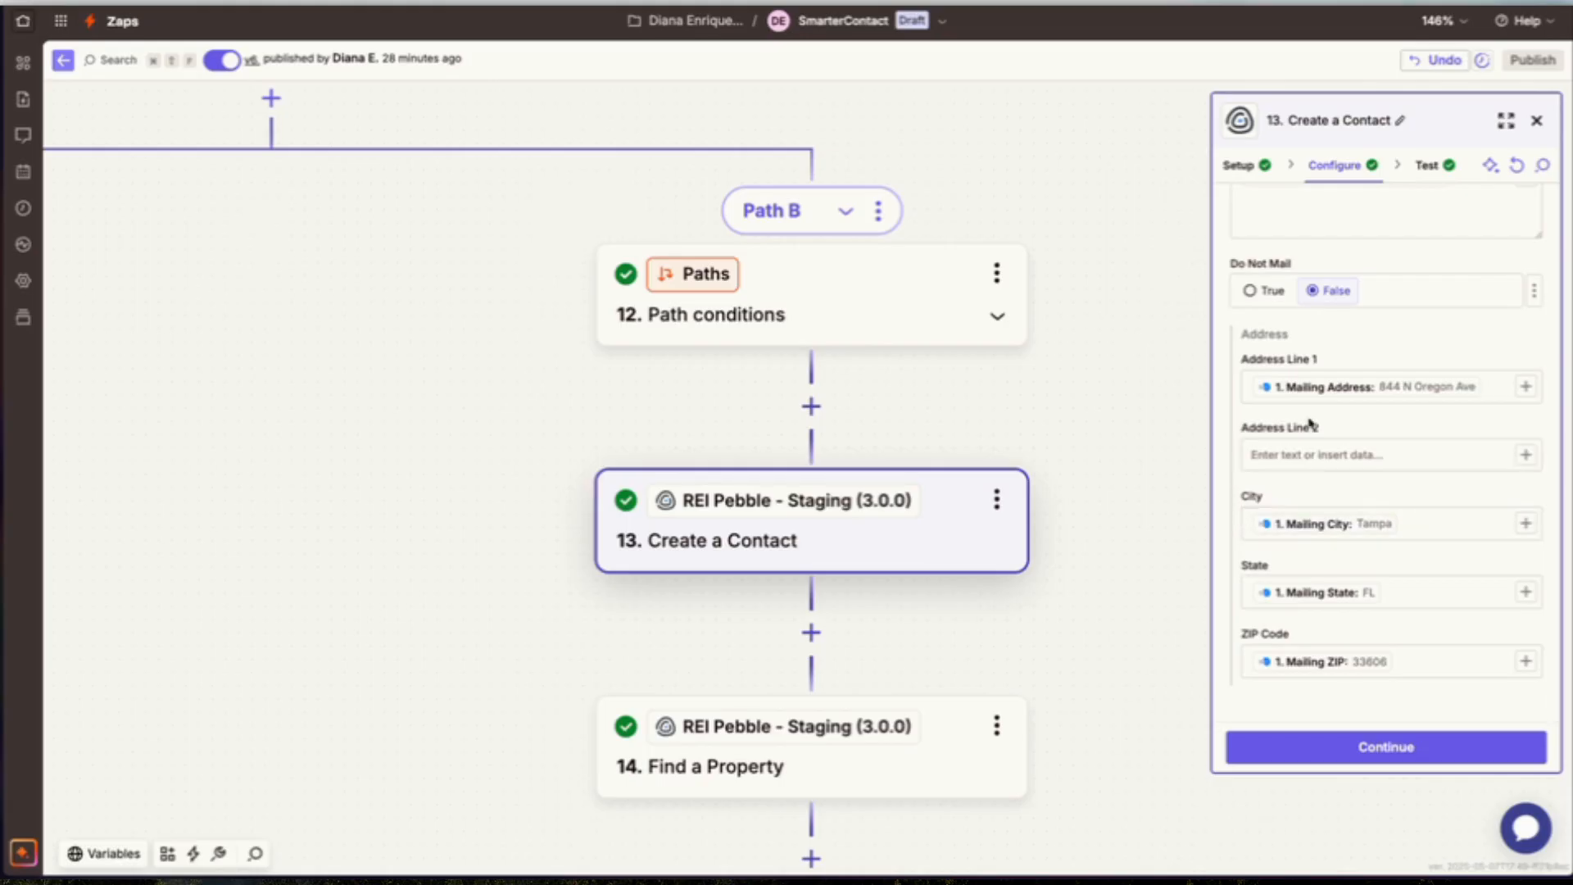
Examine Path B's layout from Find a Property to the If Property Exist and If Property Does Not Exist branches, comparing it with Path A.
scroll(1124, 643, "down", 1)
scroll(1124, 643, "down", 3)
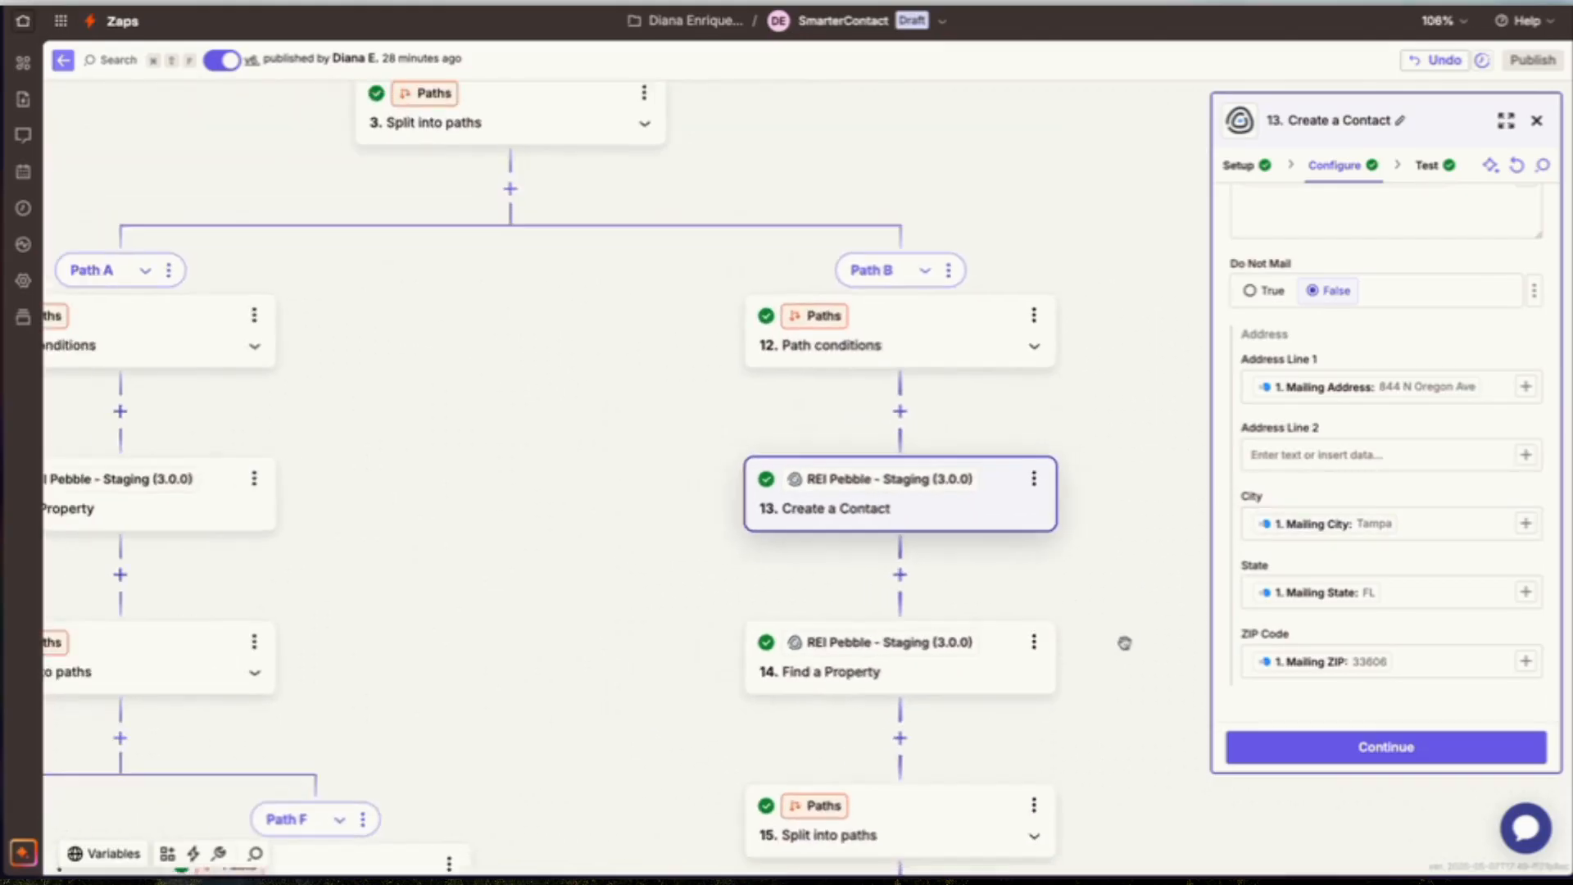
scroll(1124, 643, "down", 1)
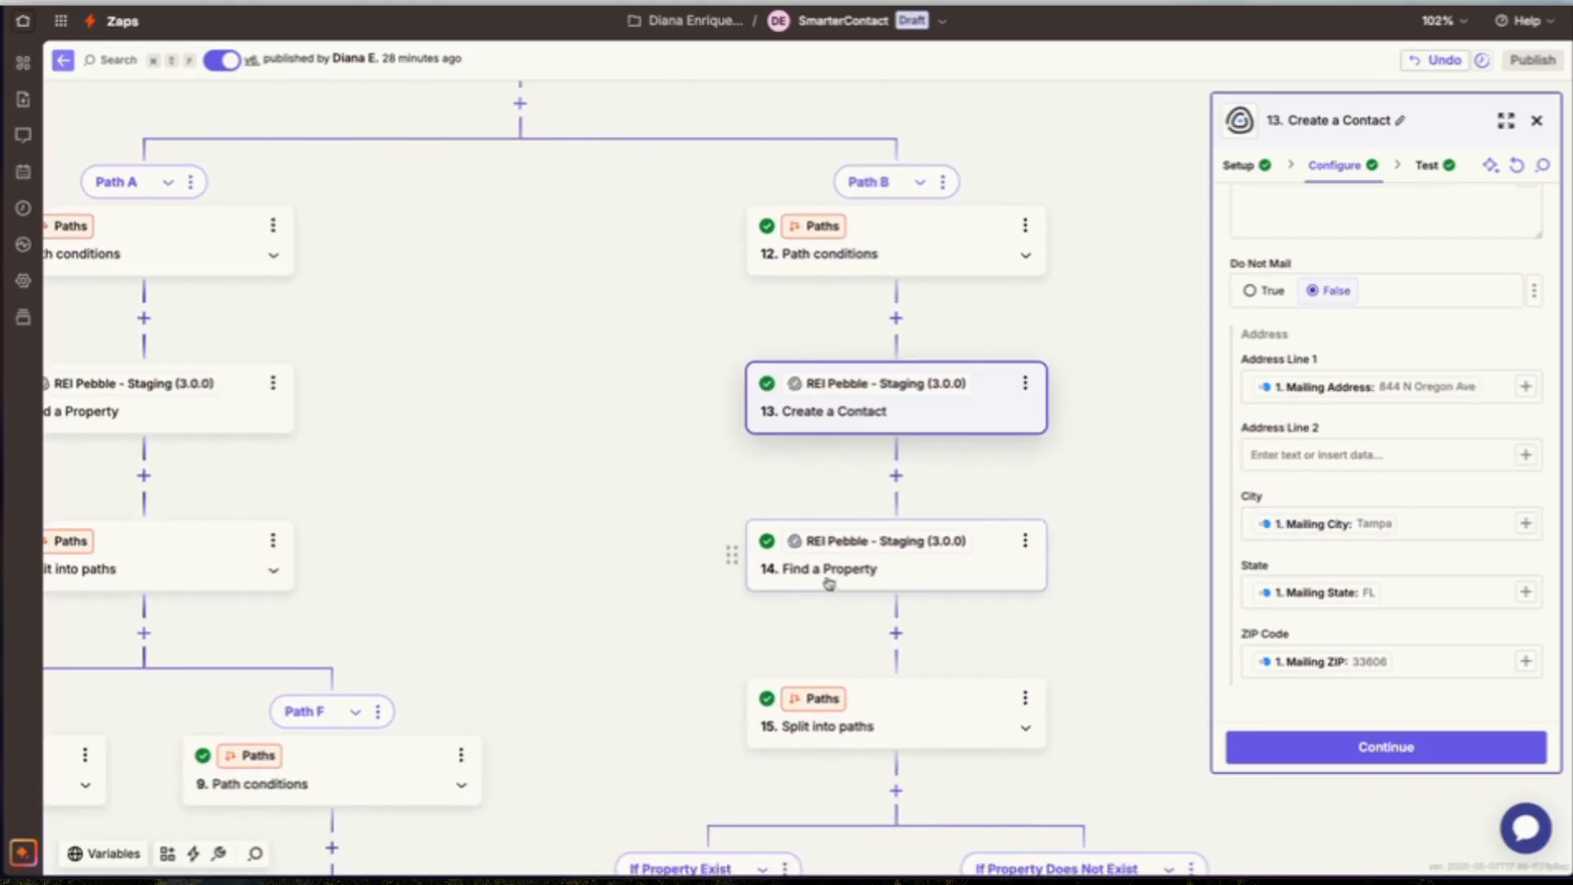
scroll(823, 574, "left", 3)
scroll(824, 573, "up", 1)
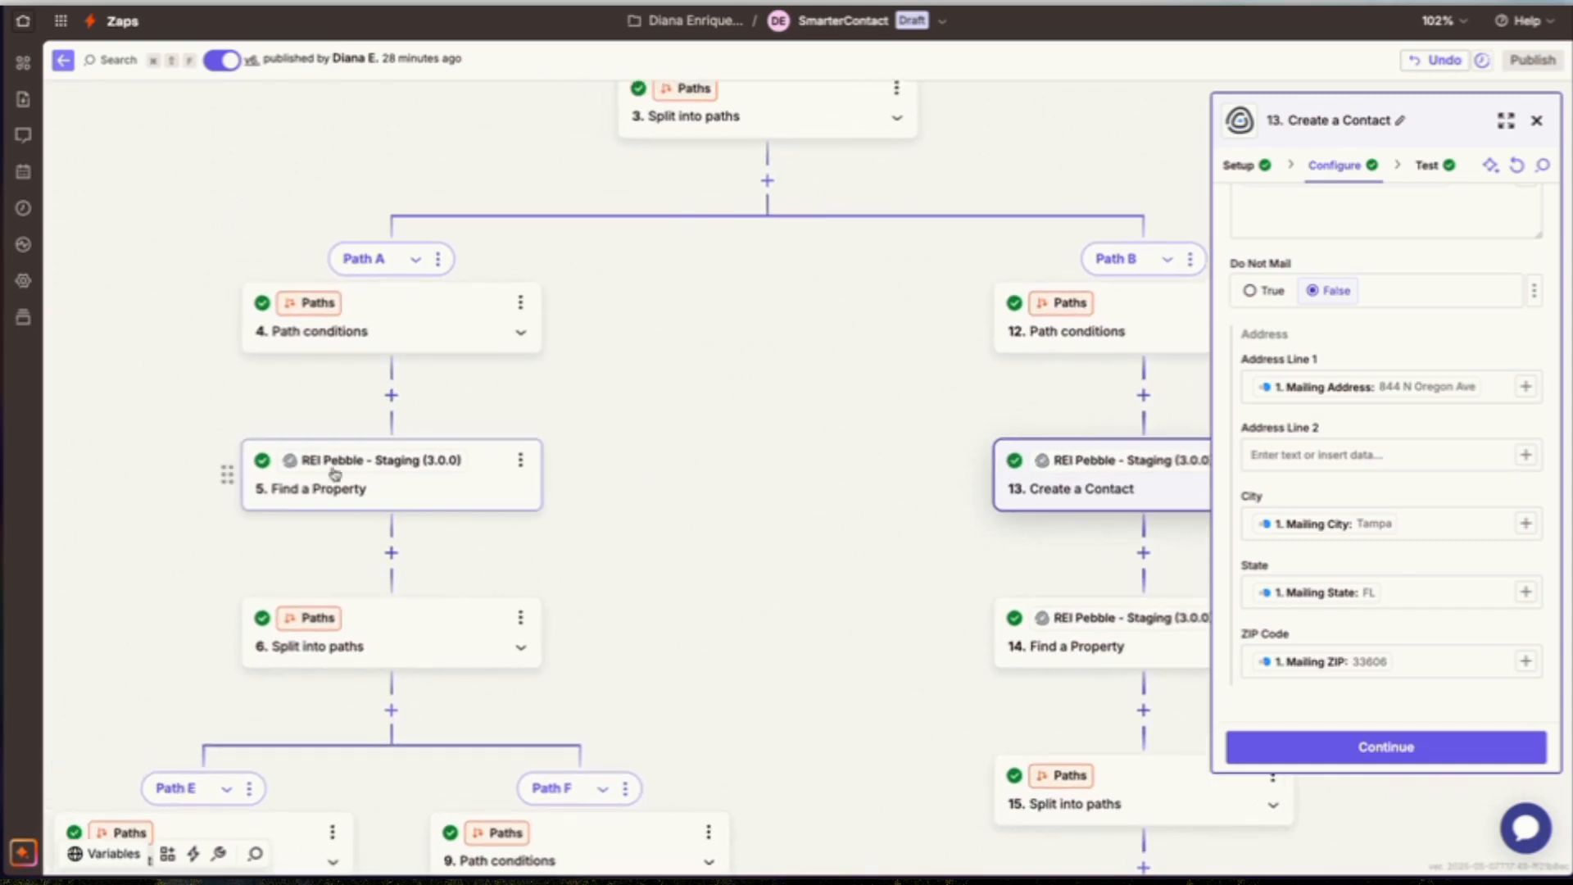
scroll(719, 541, "down", 5)
scroll(719, 541, "right", 4)
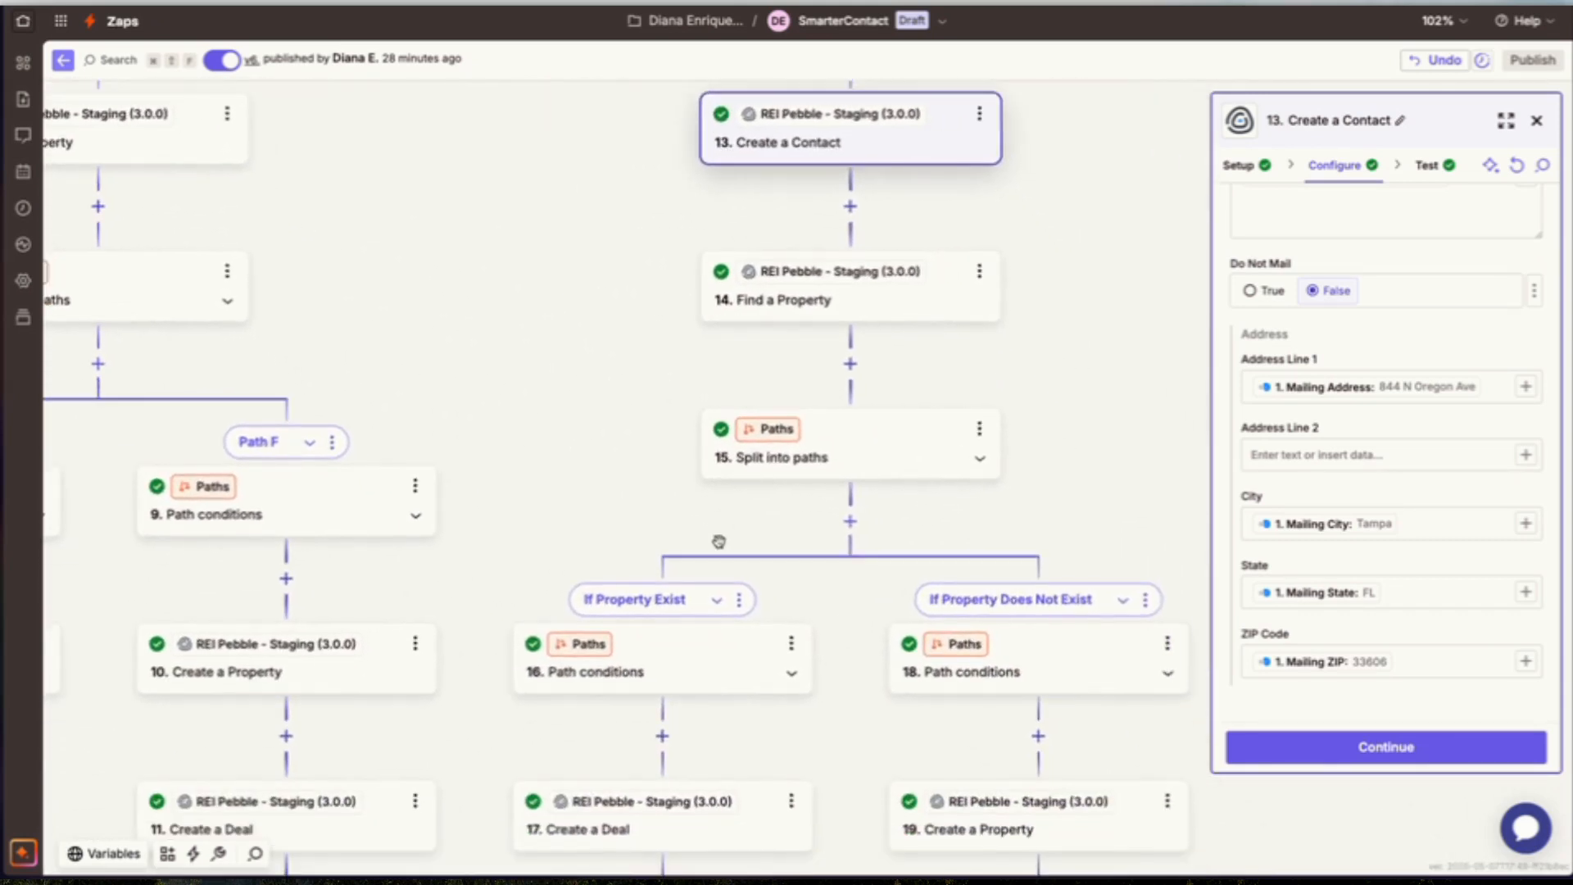
scroll(788, 295, "down", 2)
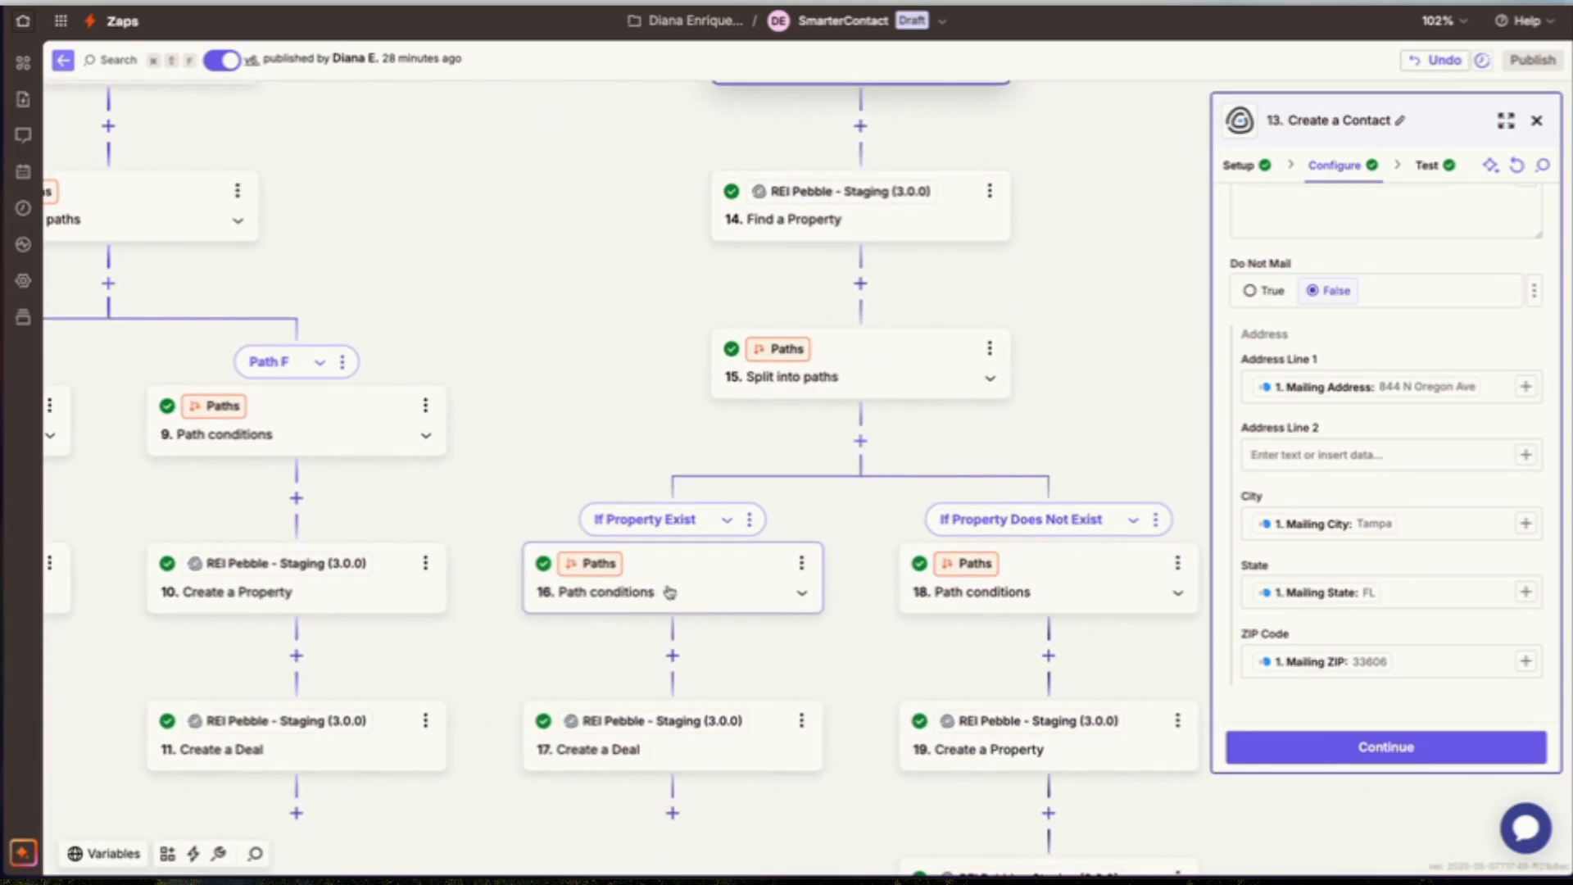
scroll(637, 618, "left", 3)
scroll(638, 619, "down", 1)
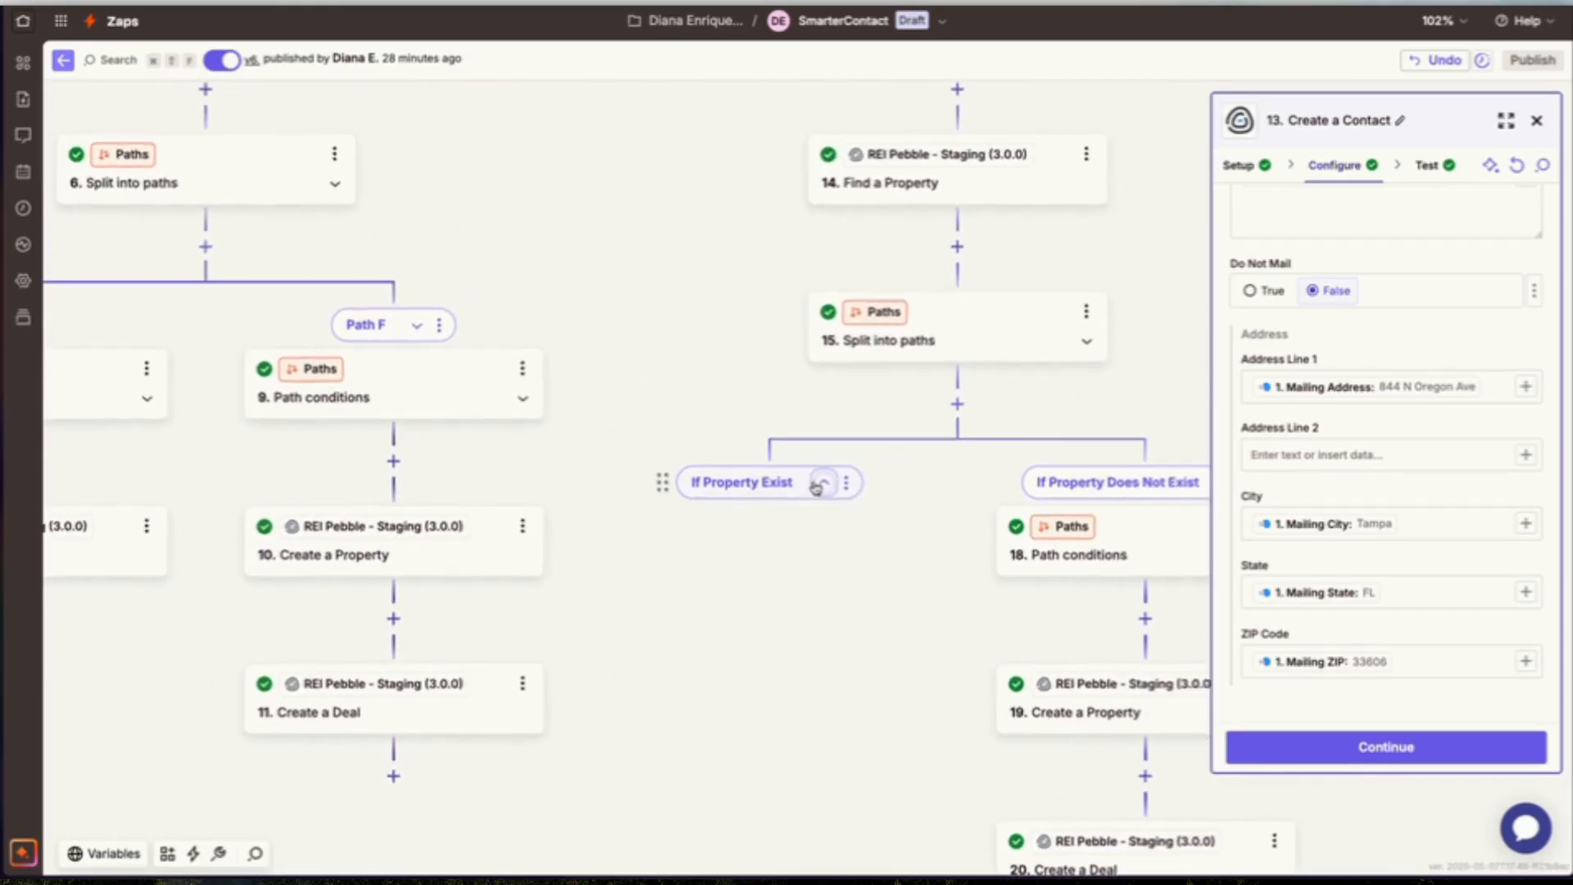
scroll(814, 484, "right", 5)
scroll(815, 484, "down", 2)
scroll(529, 369, "left", 3)
scroll(528, 369, "up", 2)
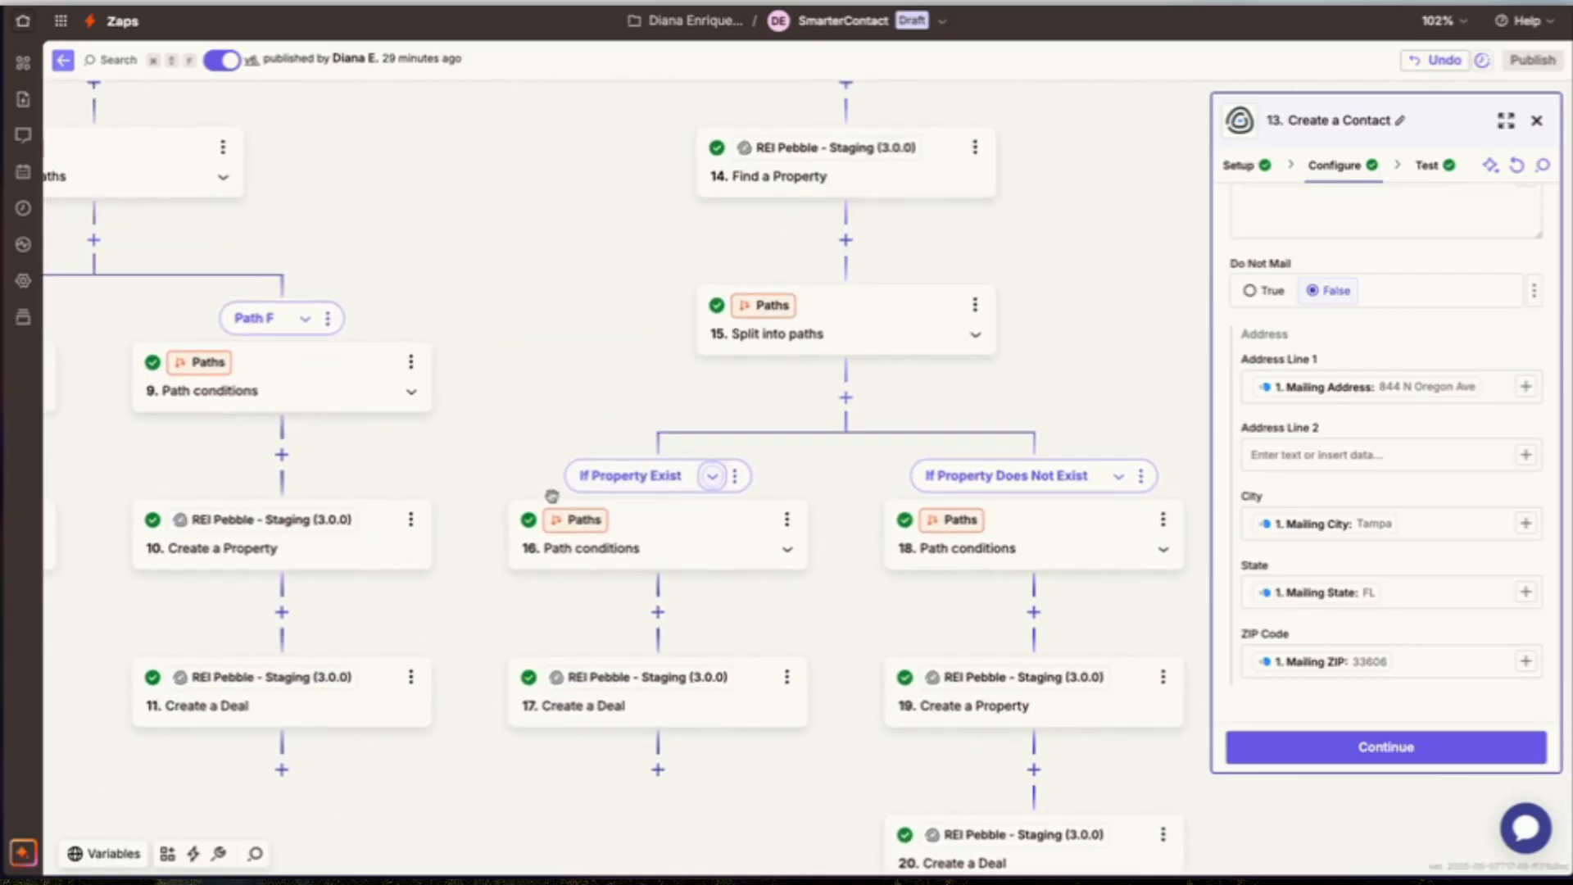
Review the path conditions of the If Property Exist and If Property Does Not Exist branches under Path B.
left_click(681, 551)
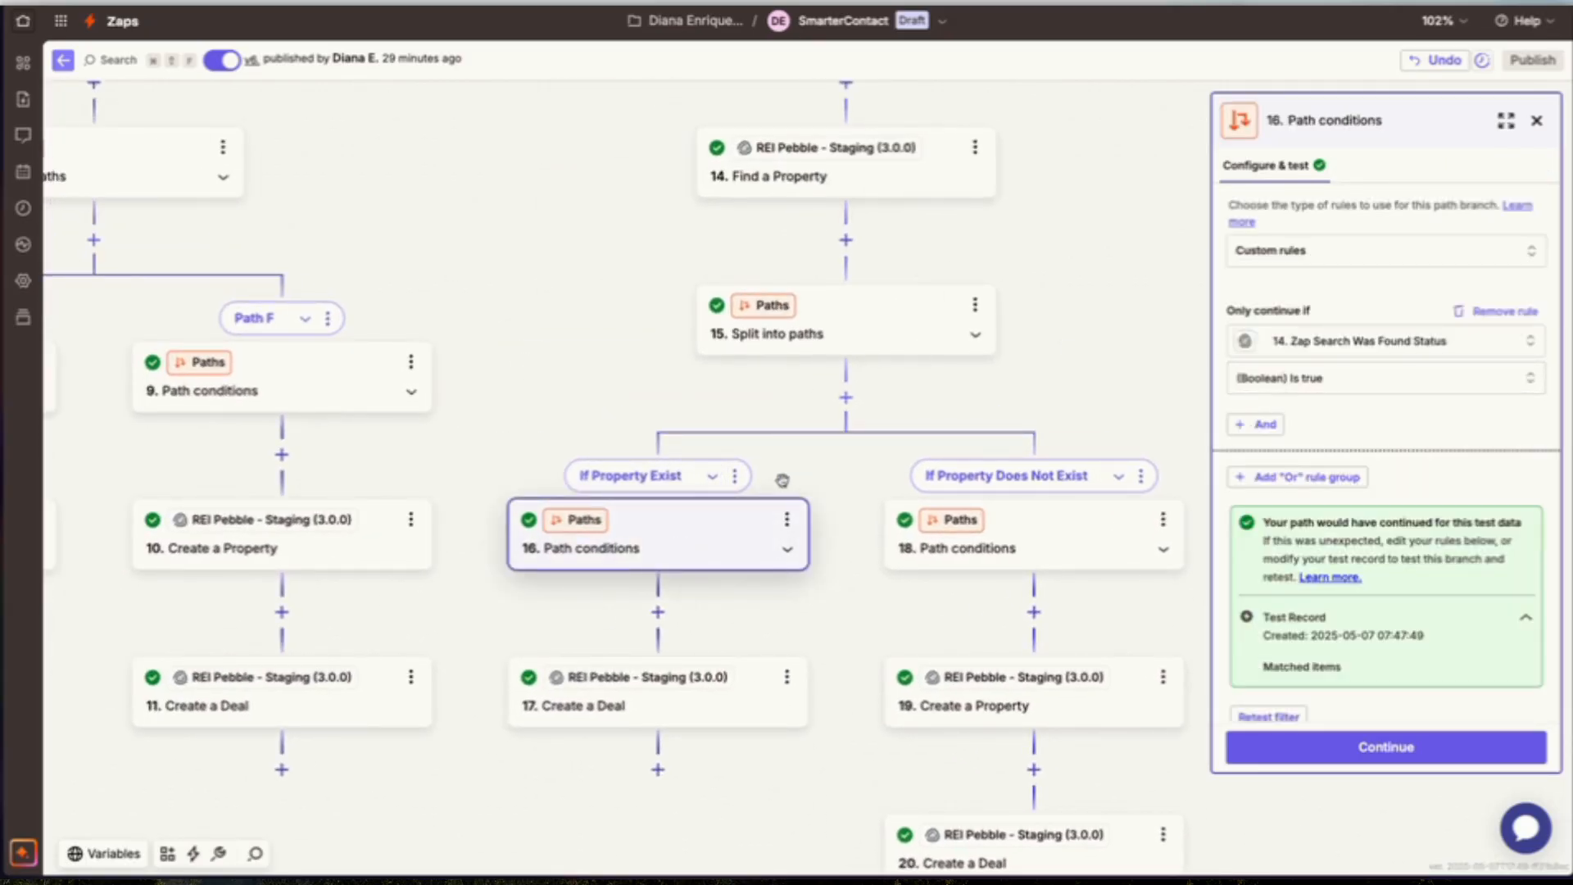
scroll(686, 477, "left", 3)
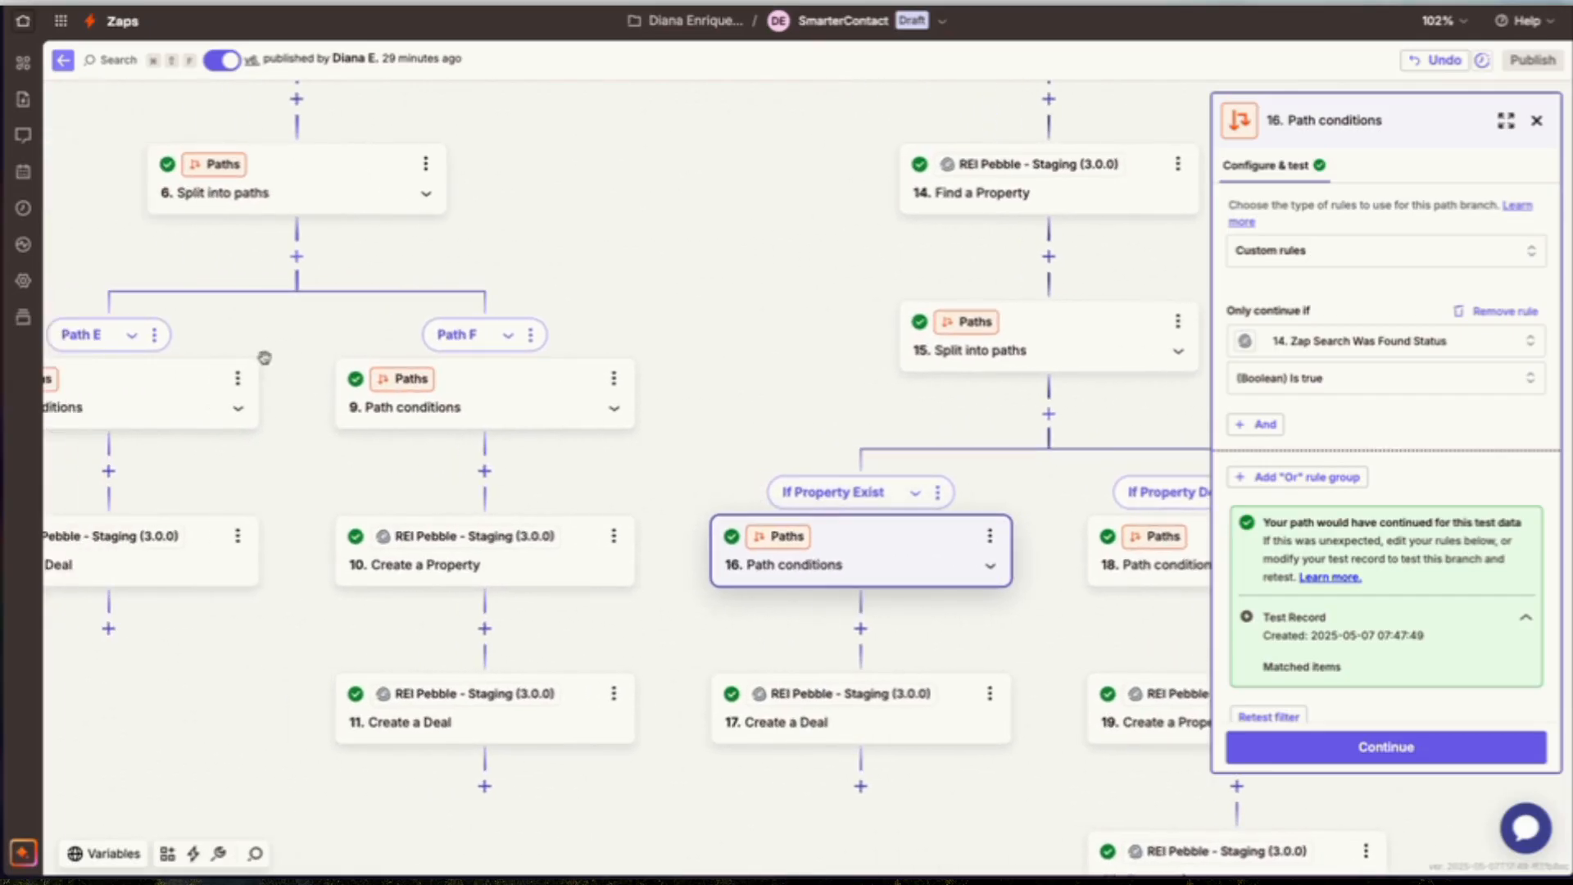
scroll(969, 521, "right", 3)
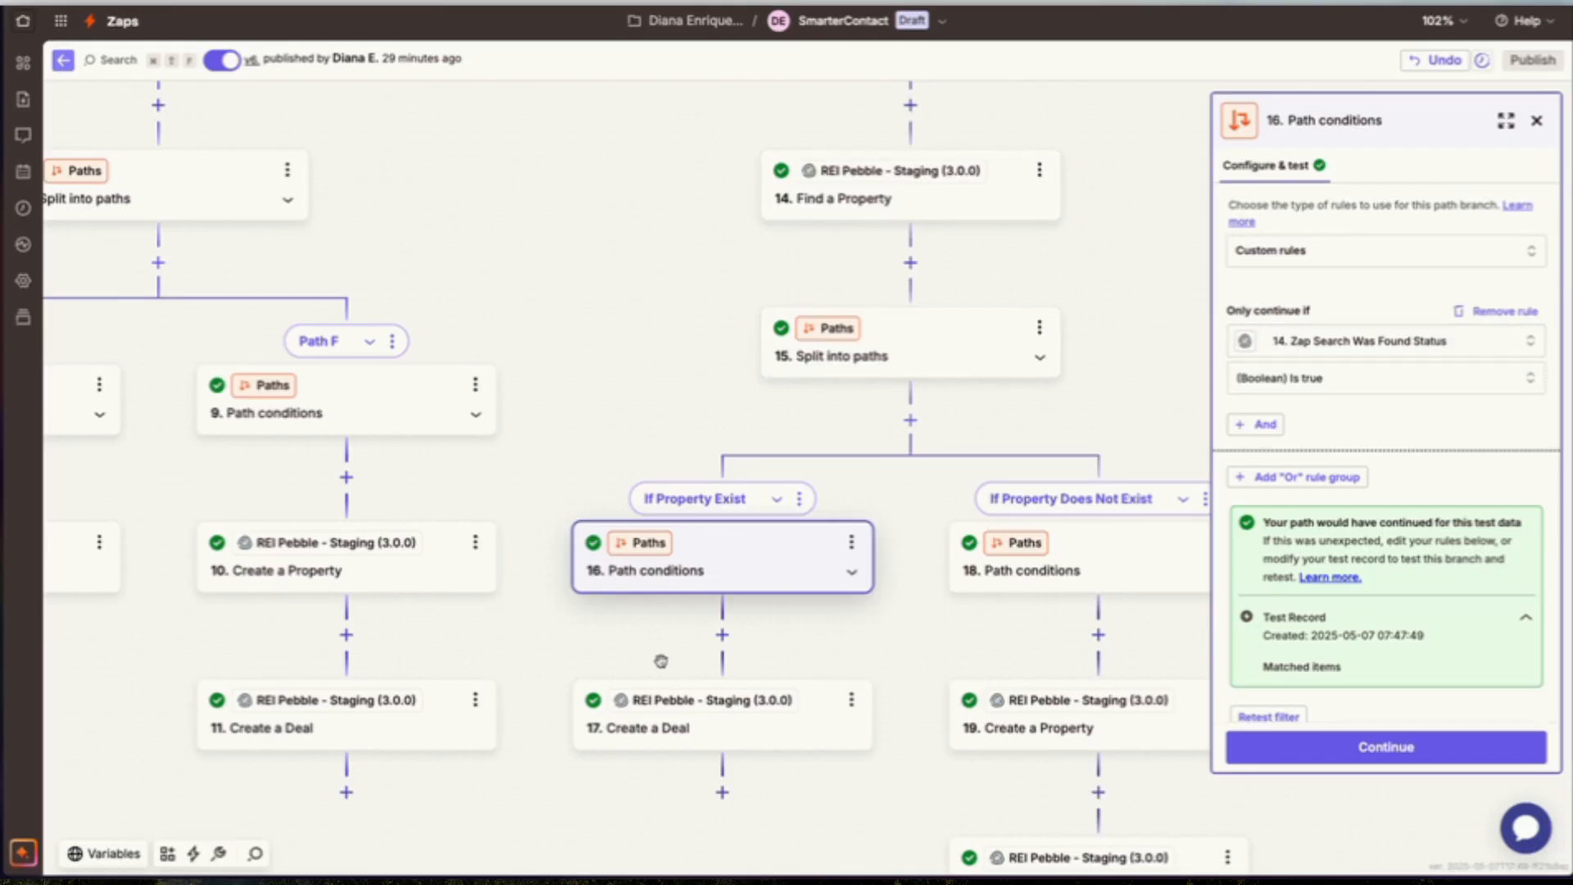
scroll(811, 717, "right", 4)
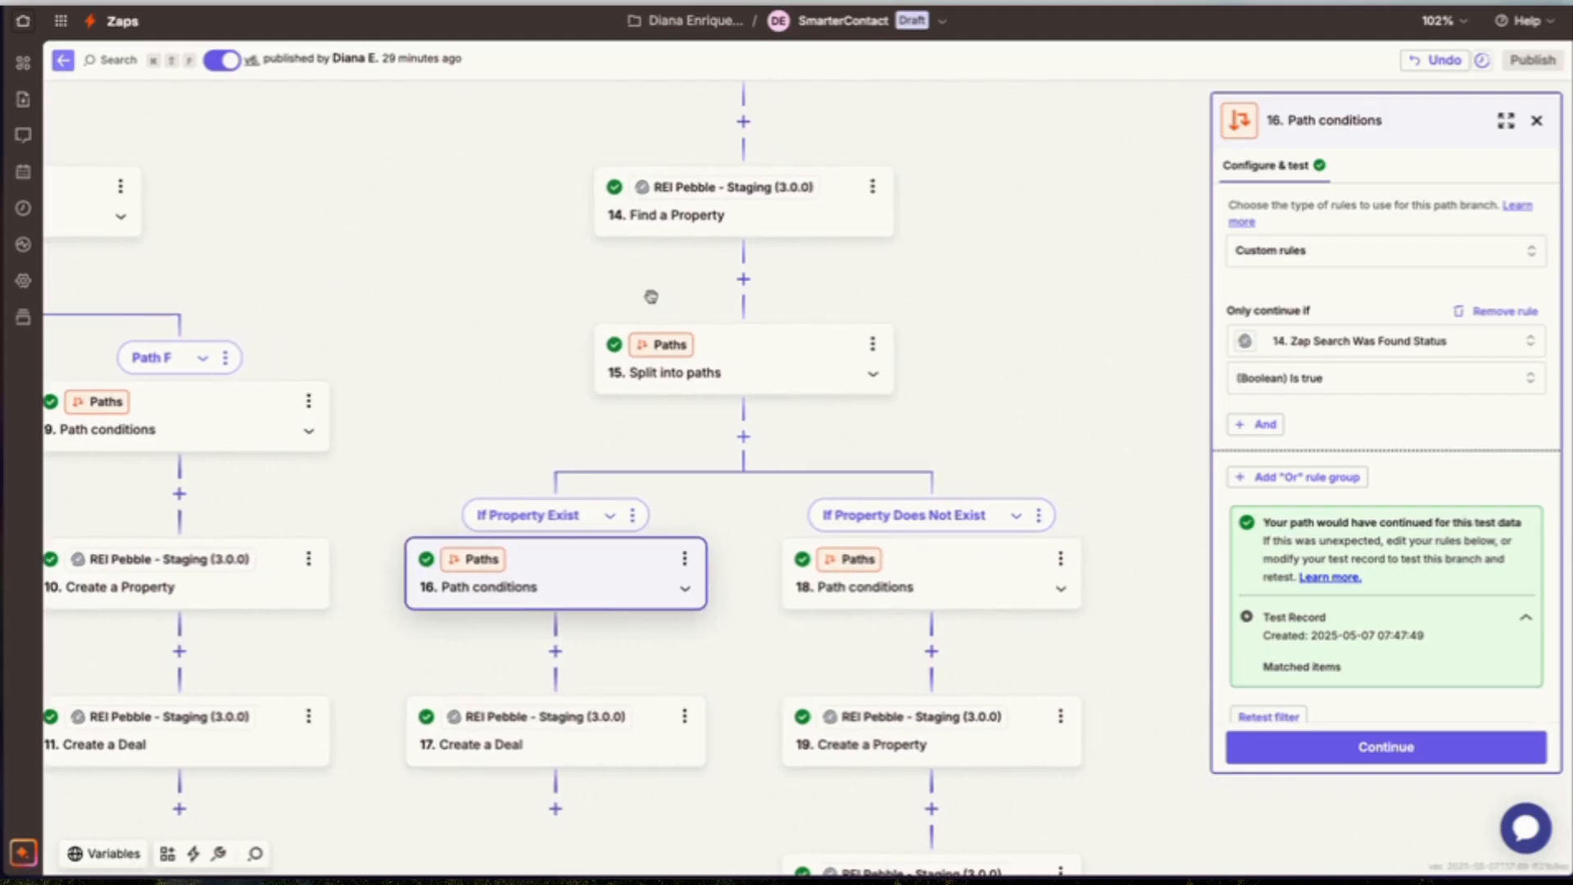
left_click(941, 602)
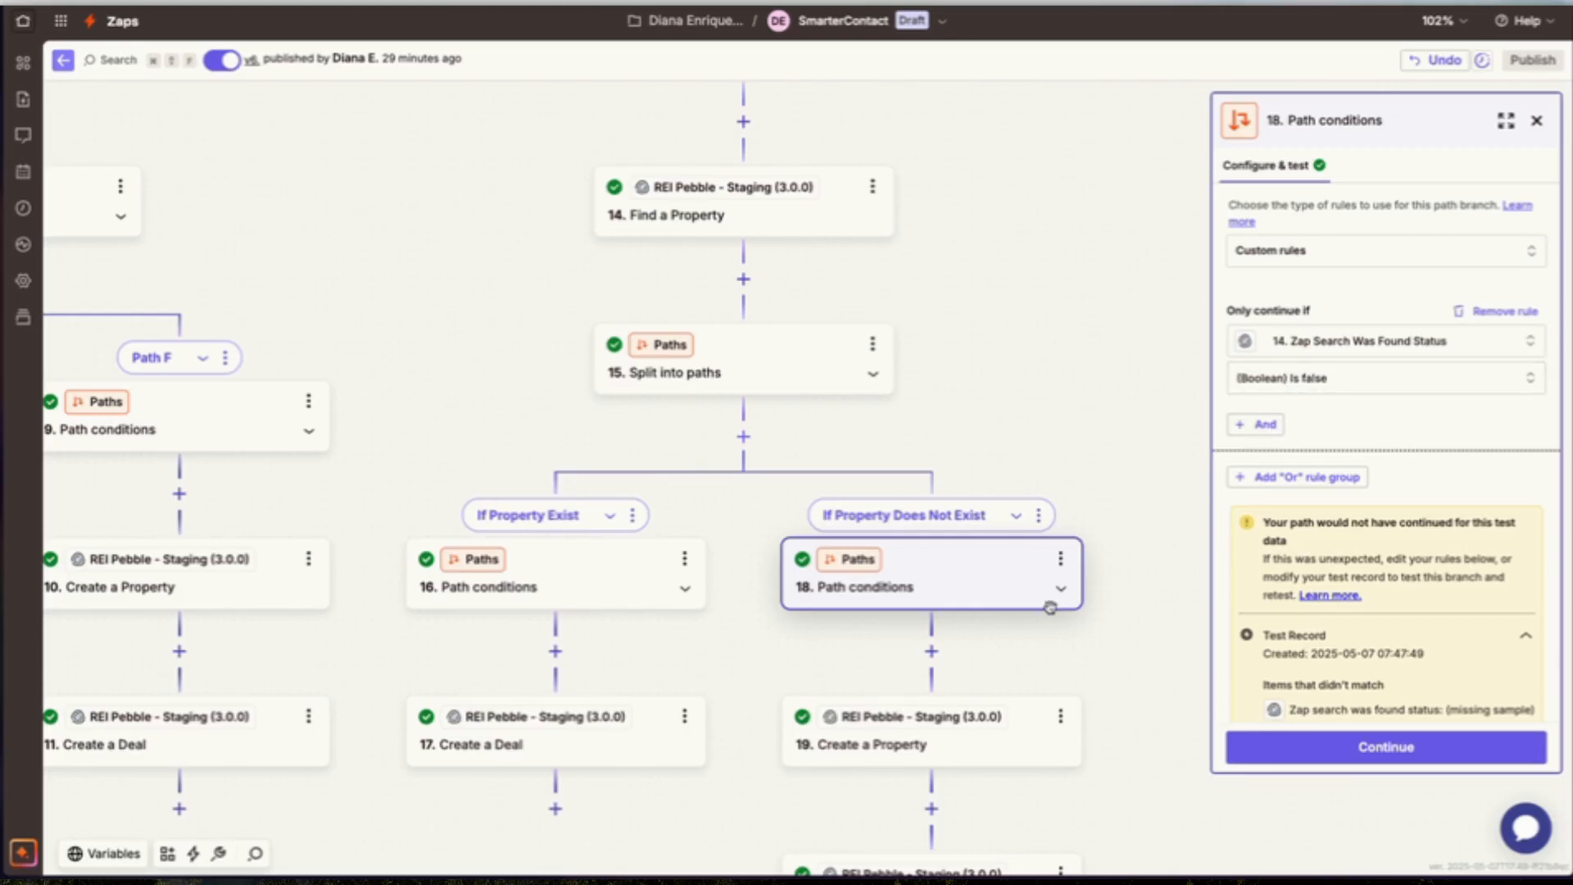
Review the step 19 Create a Property configuration, including its APN, County ID, Contact/Owner ID, address and structure fields.
scroll(1049, 607, "down", 3)
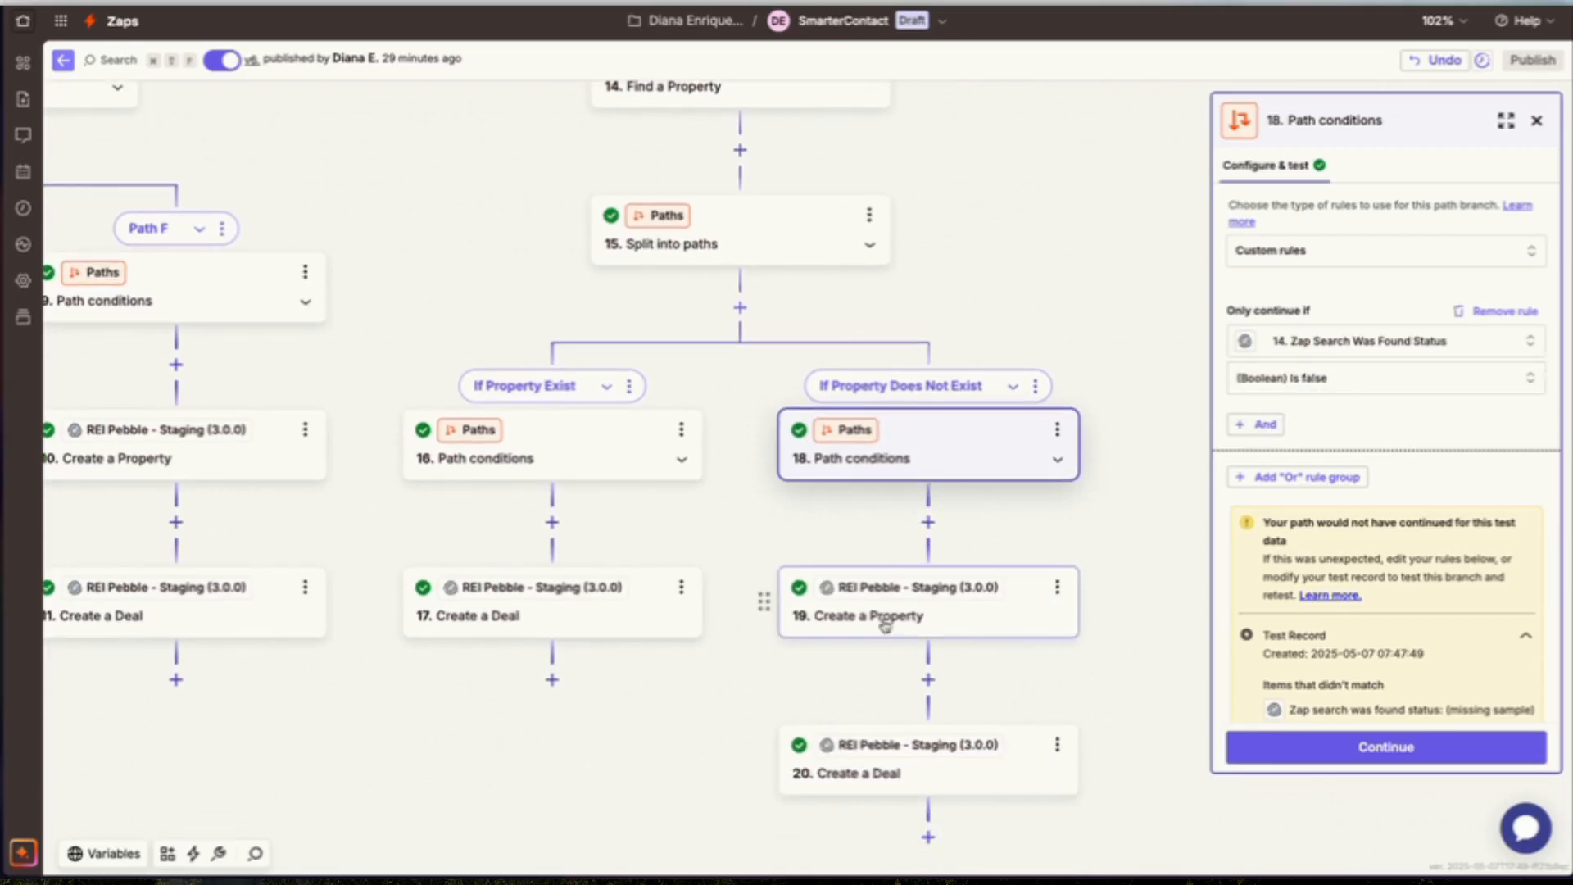
left_click(906, 630)
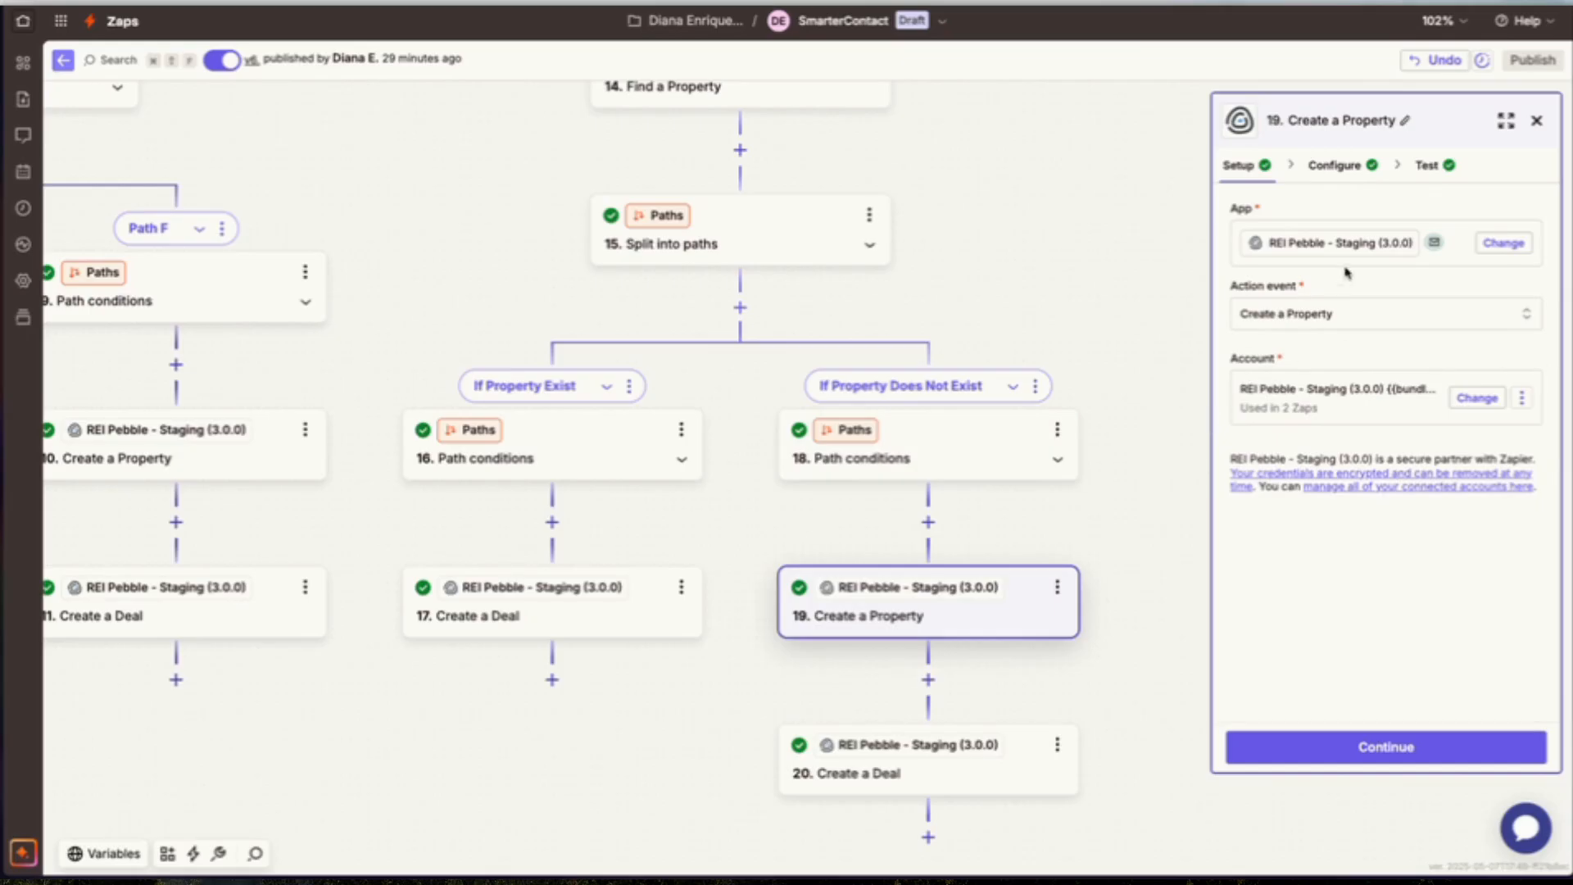
left_click(1333, 167)
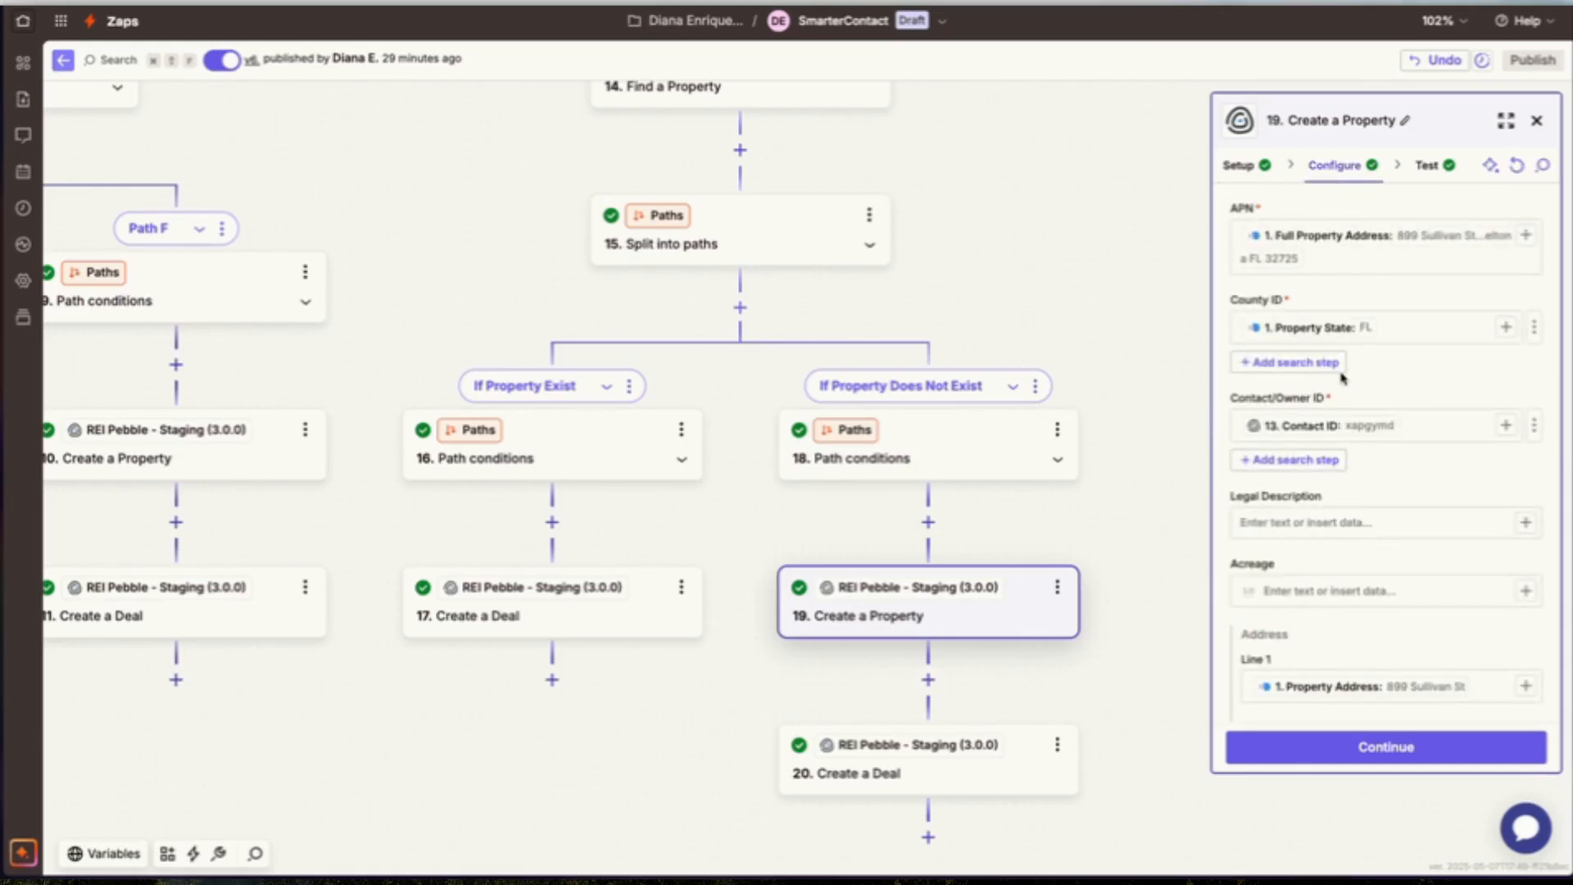
scroll(1364, 439, "down", 6)
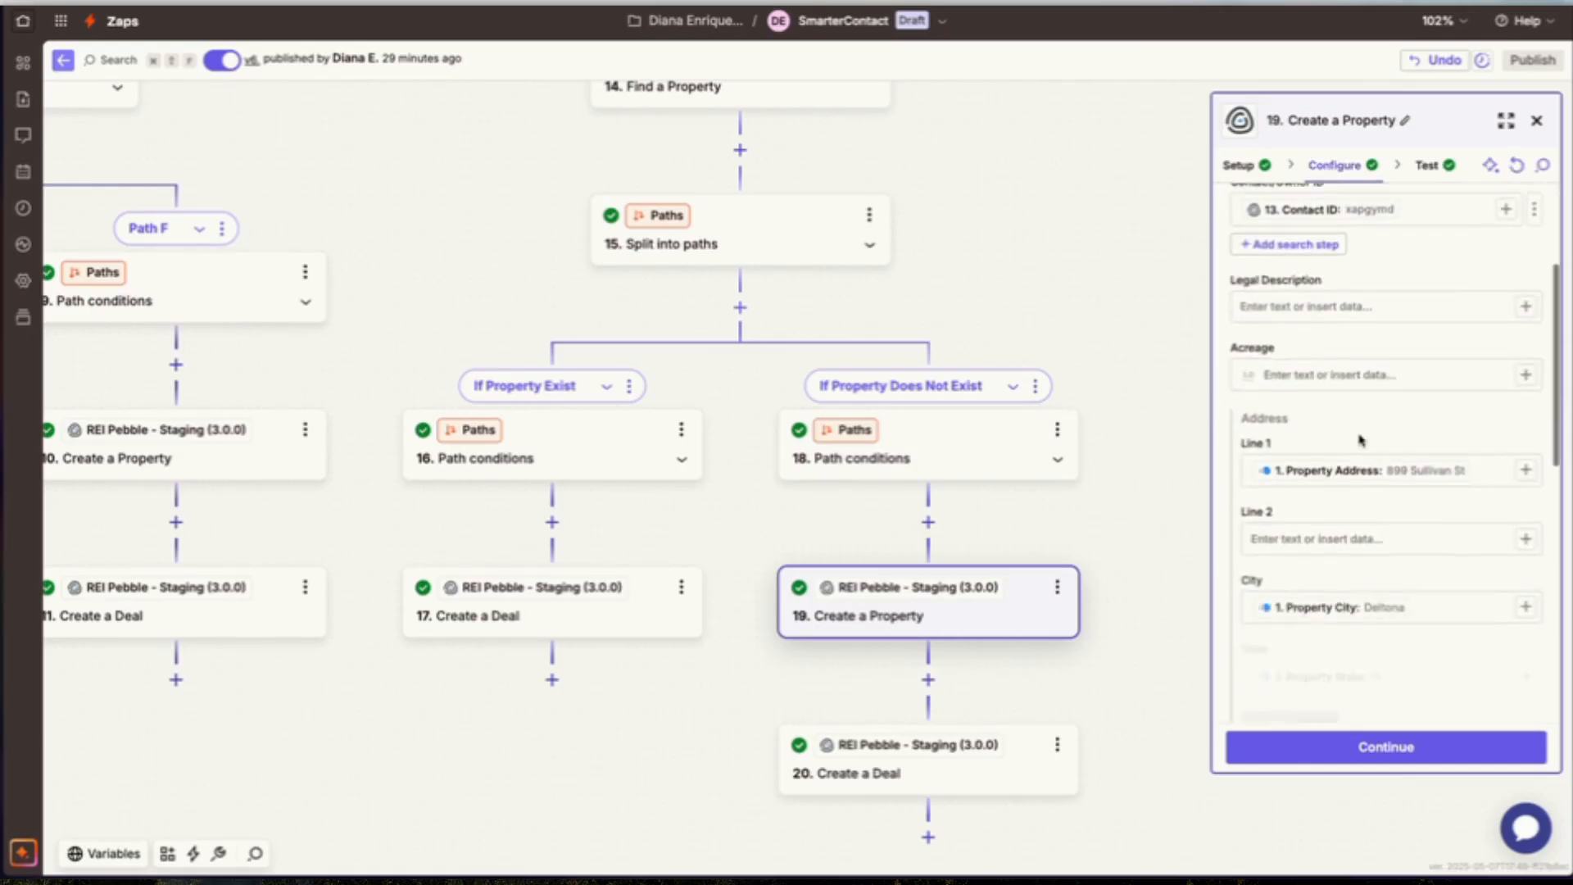
scroll(1361, 440, "down", 5)
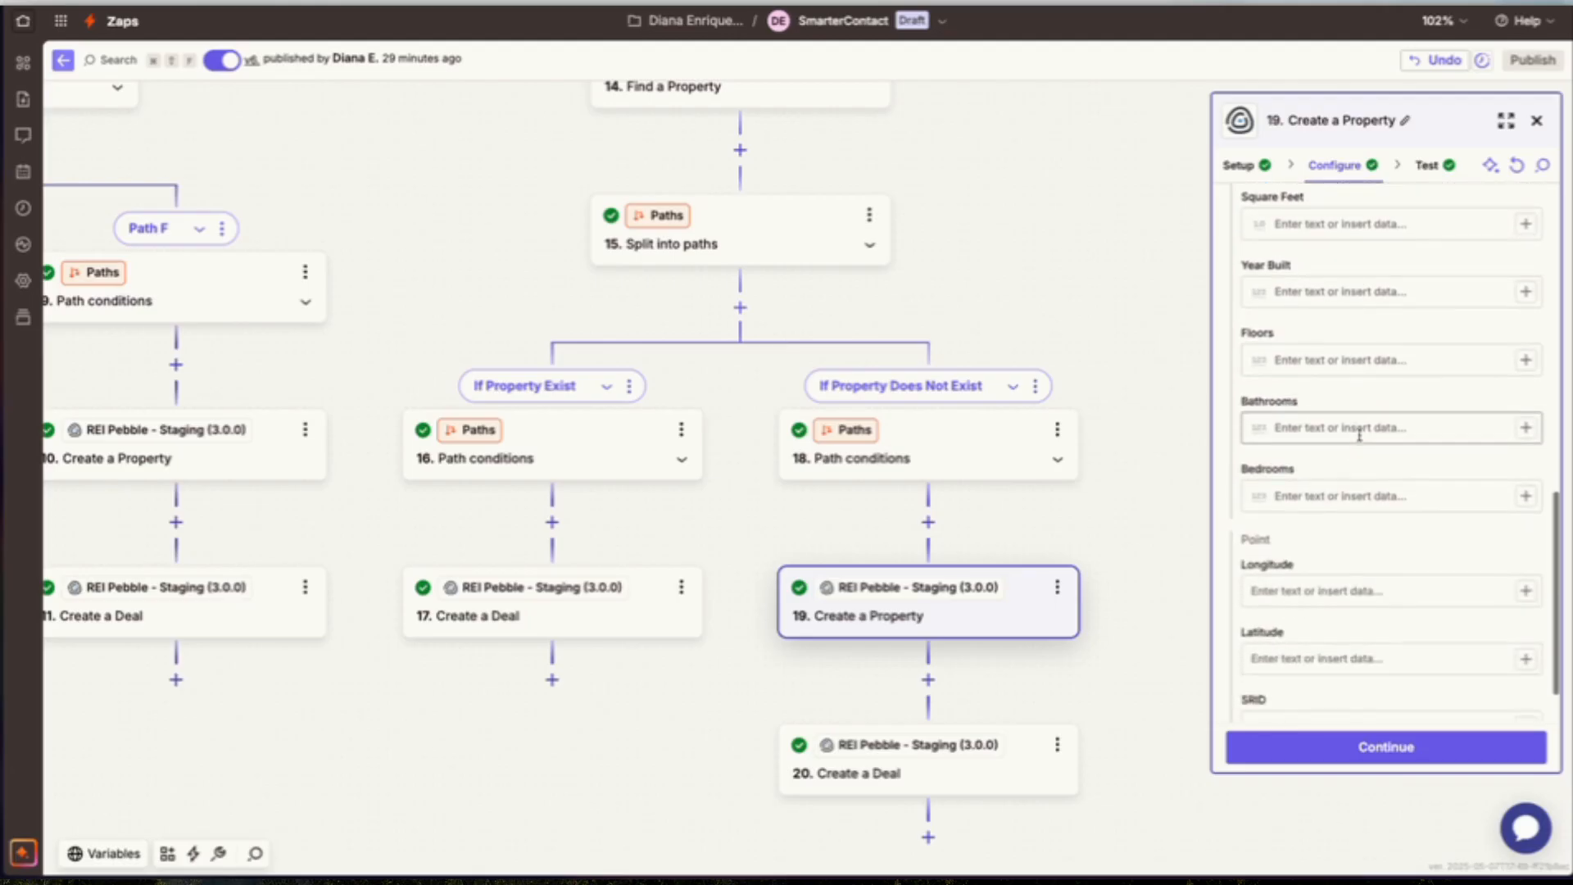
scroll(1361, 440, "up", 10)
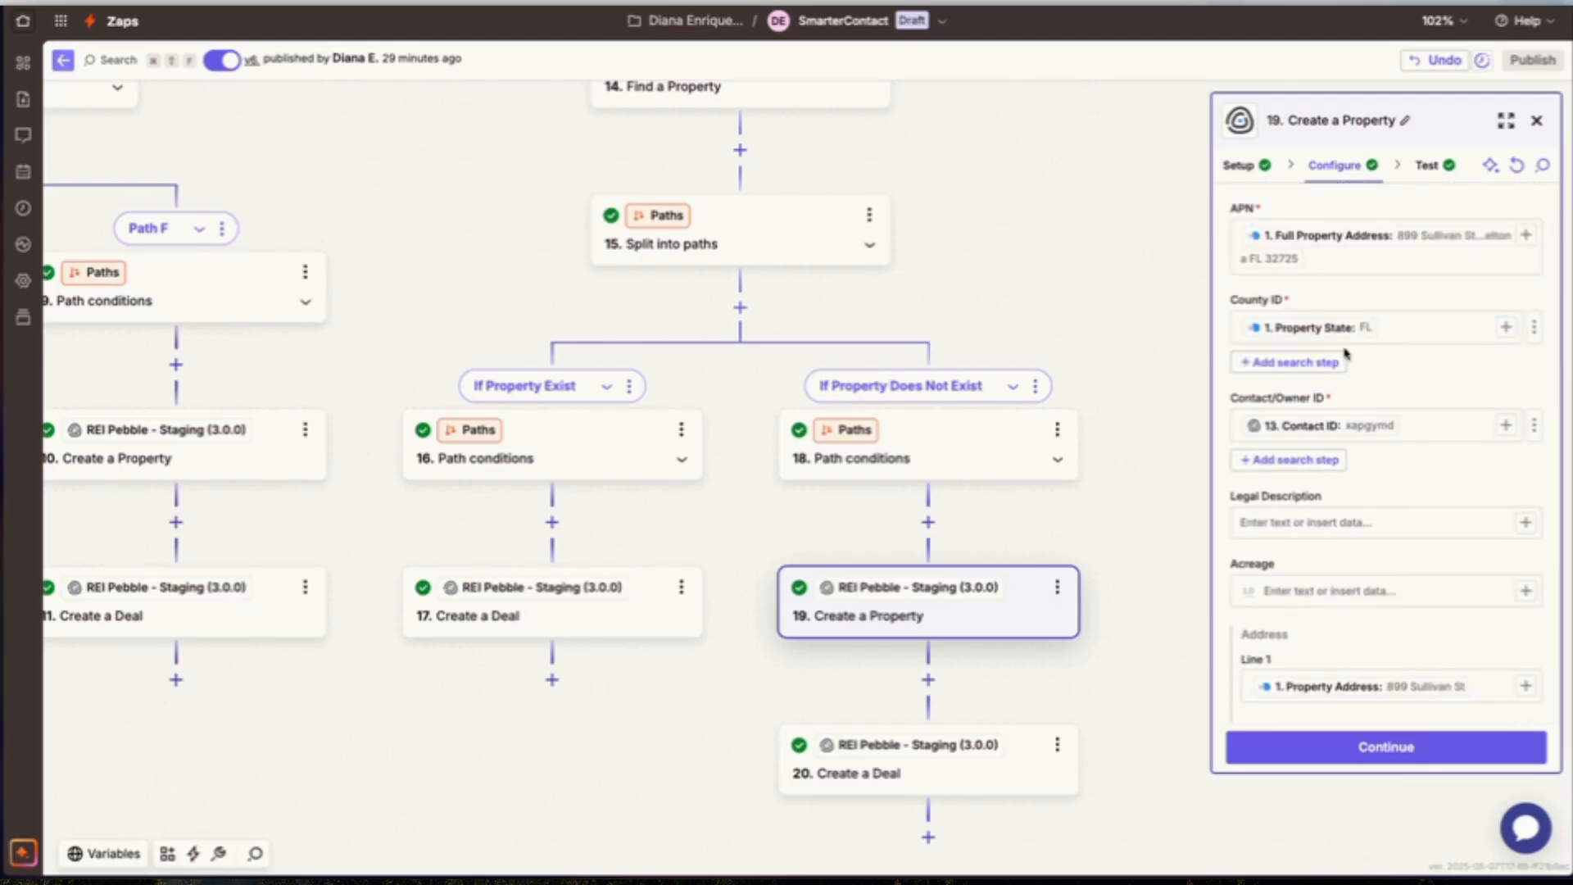
left_click(1382, 330)
Review the step 20 Create a Deal configuration, covering its title, board, stage, Contact IDs and Property IDs.
scroll(1033, 621, "down", 2)
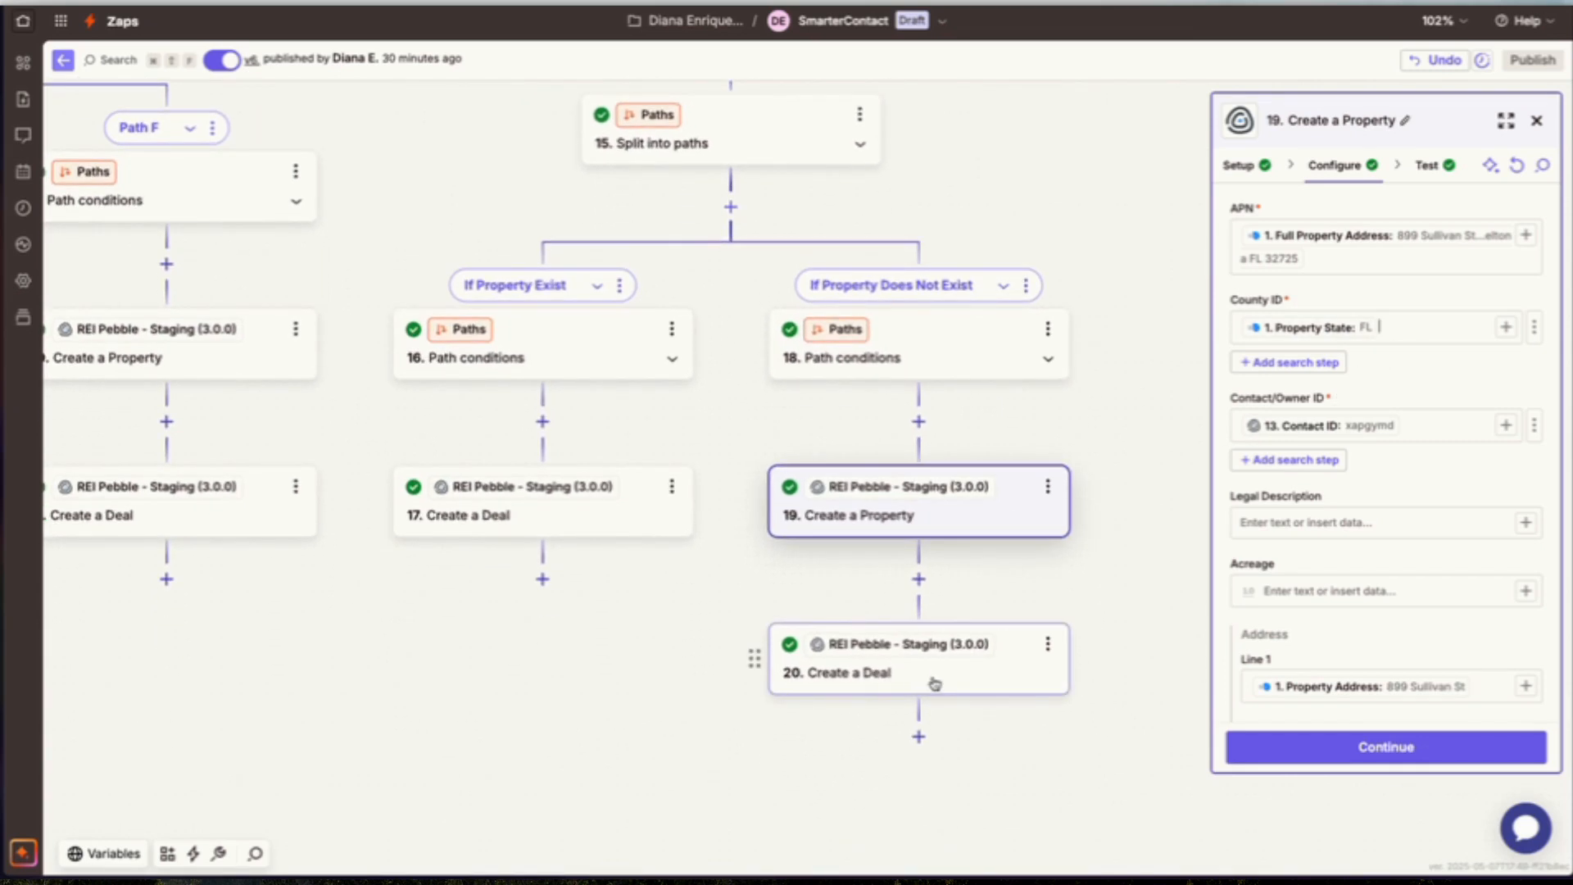
left_click(935, 683)
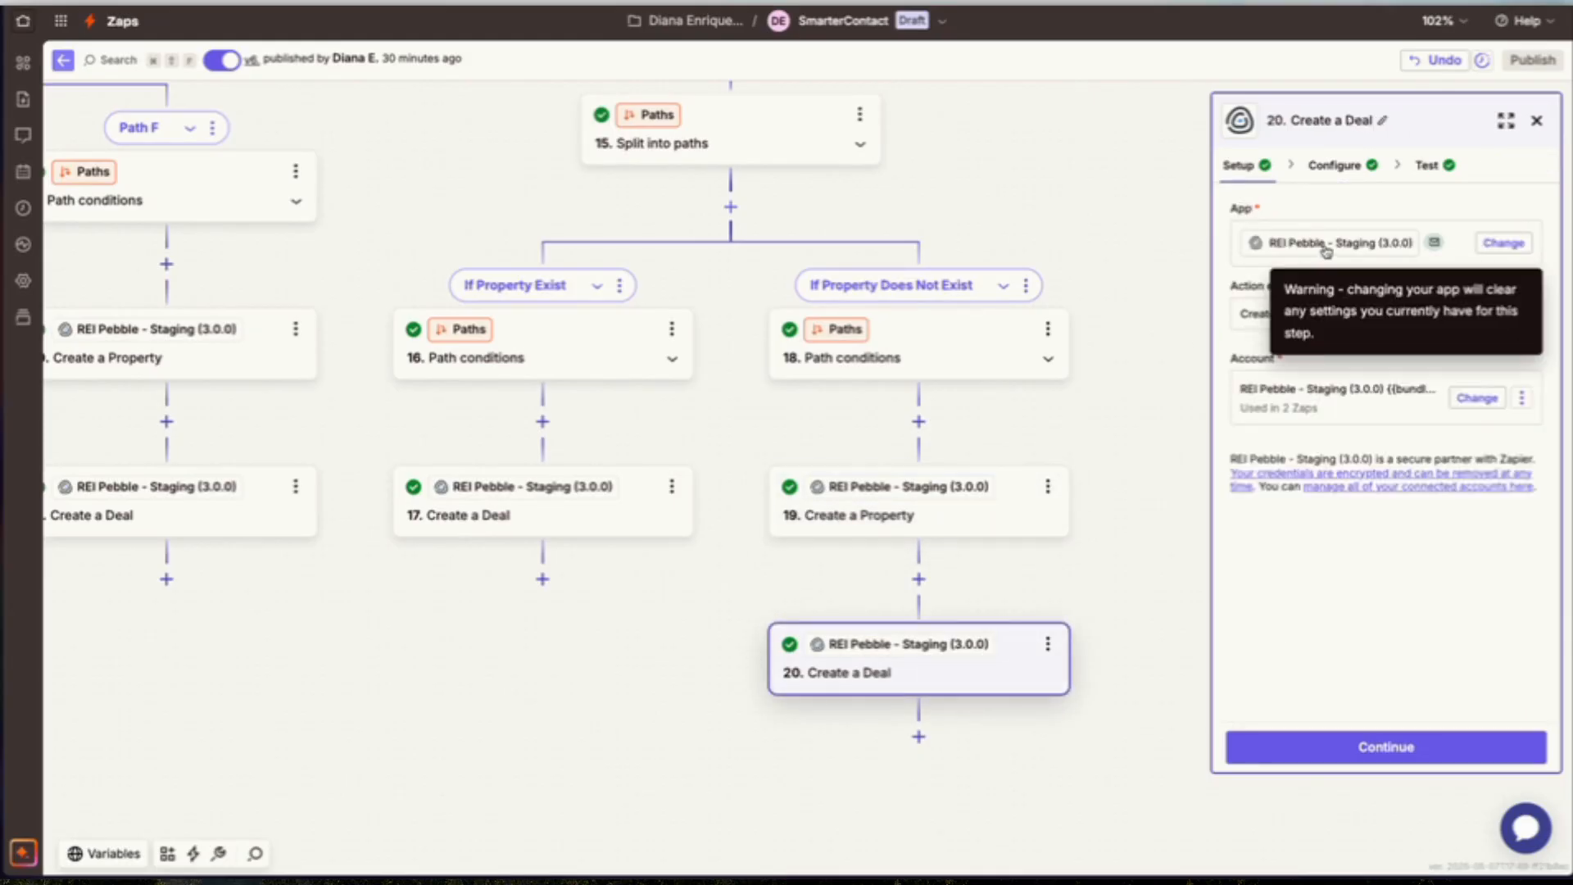
left_click(1337, 165)
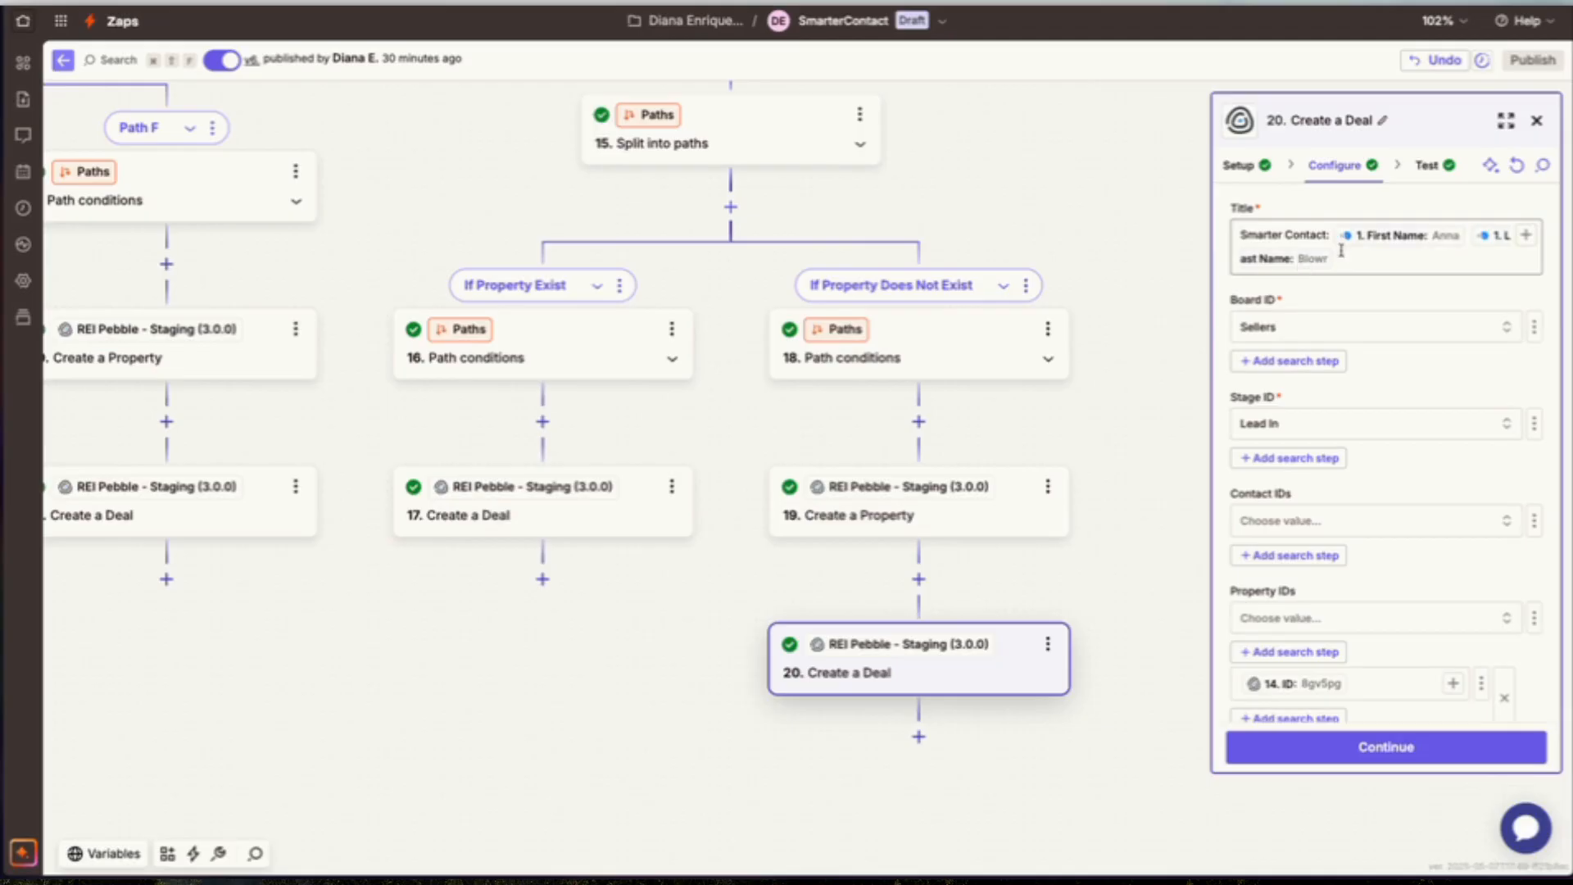
scroll(1346, 258, "down", 1)
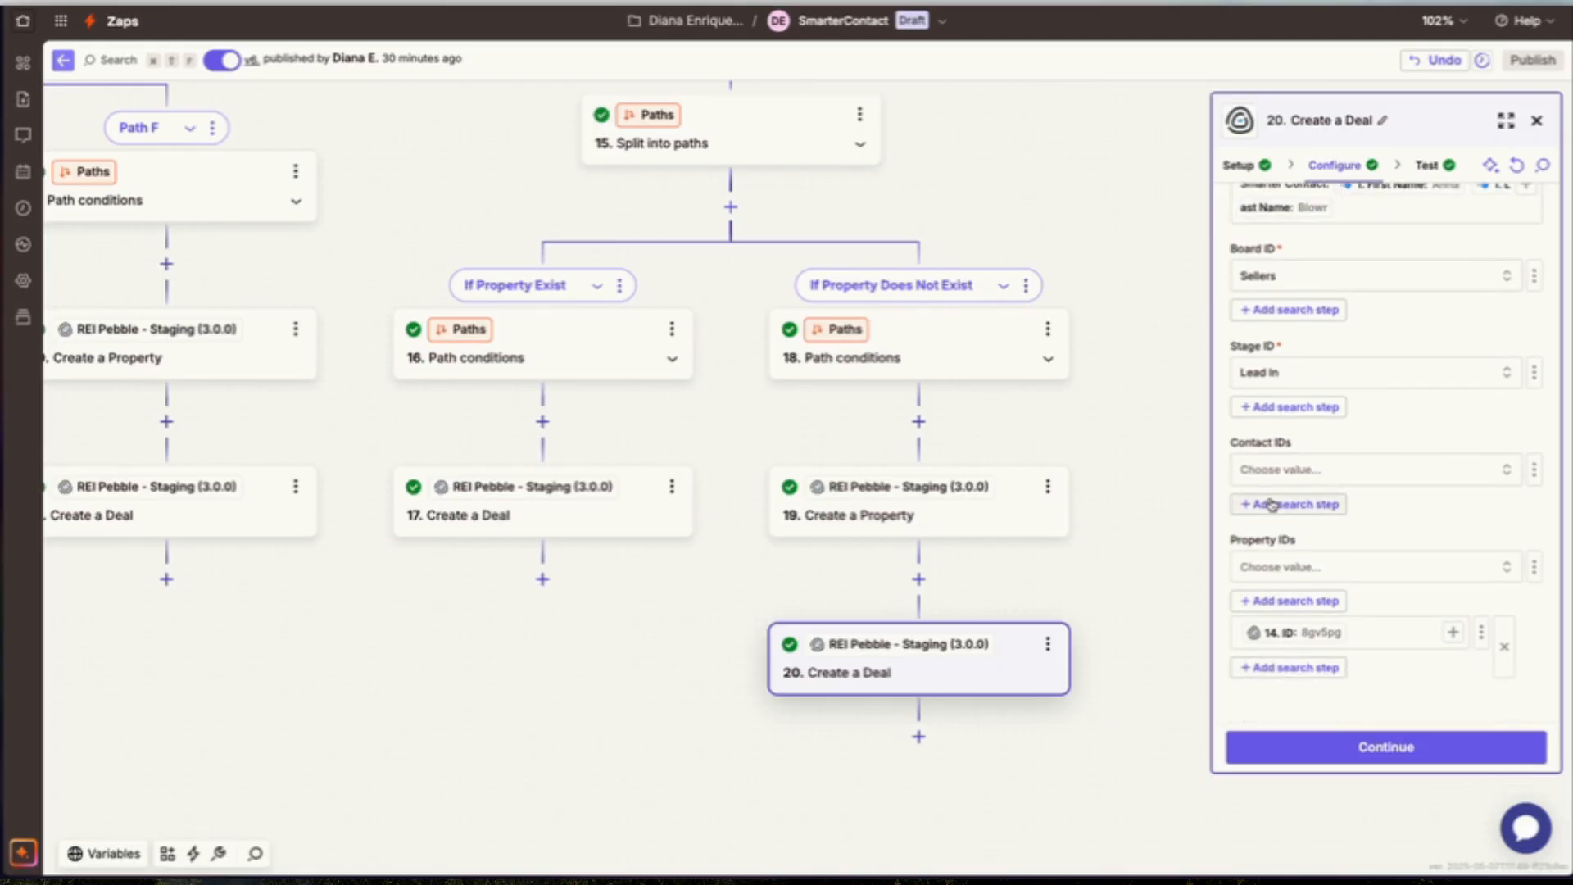
scroll(1272, 504, "up", 1)
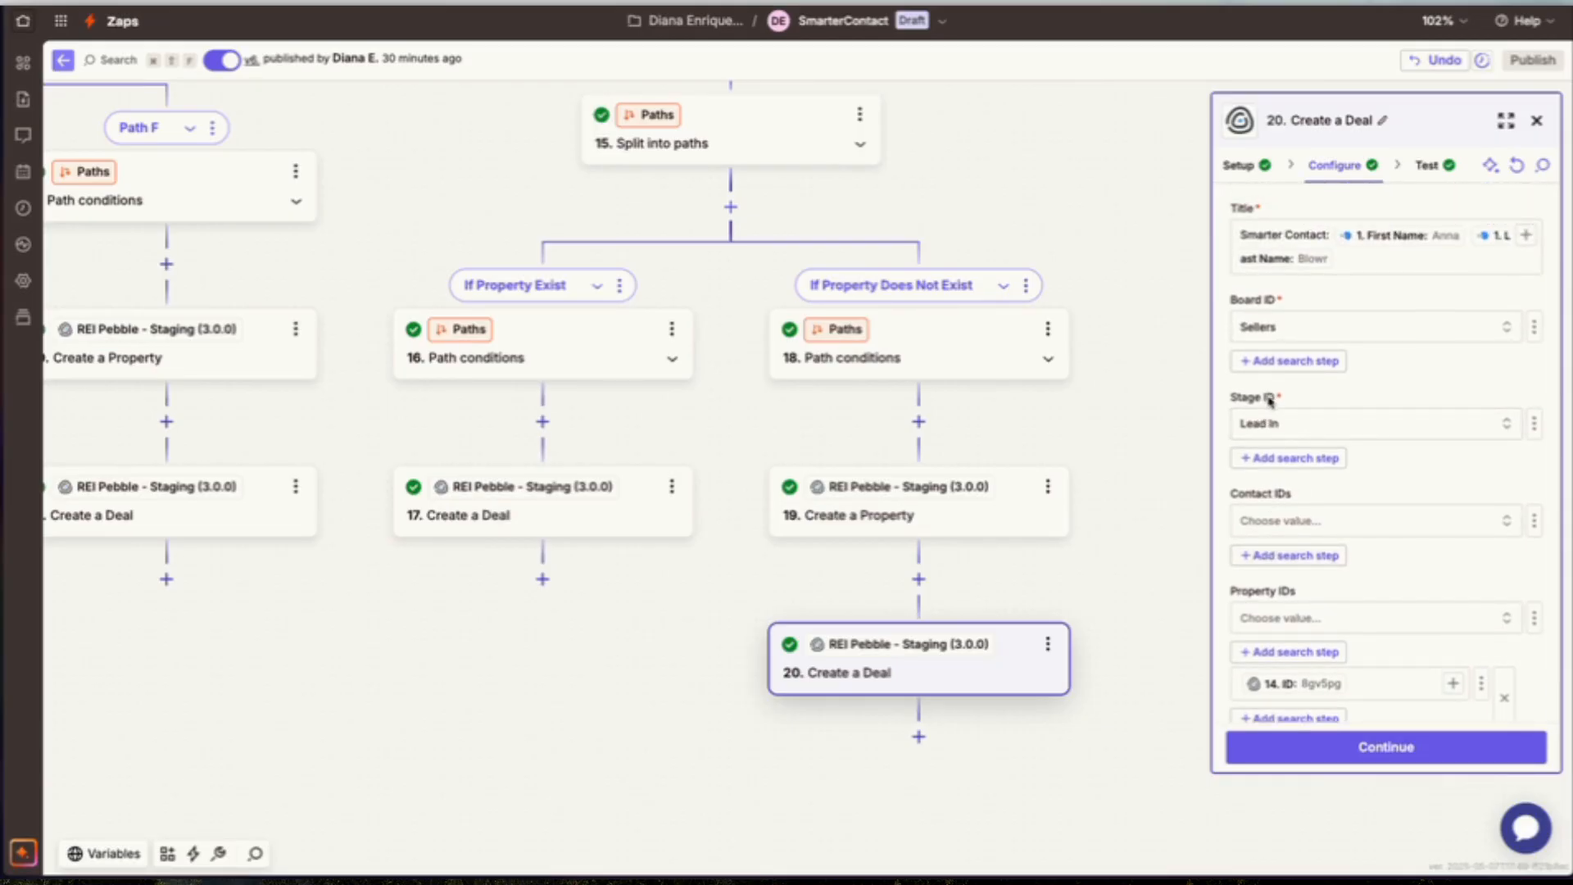
scroll(1286, 564, "down", 1)
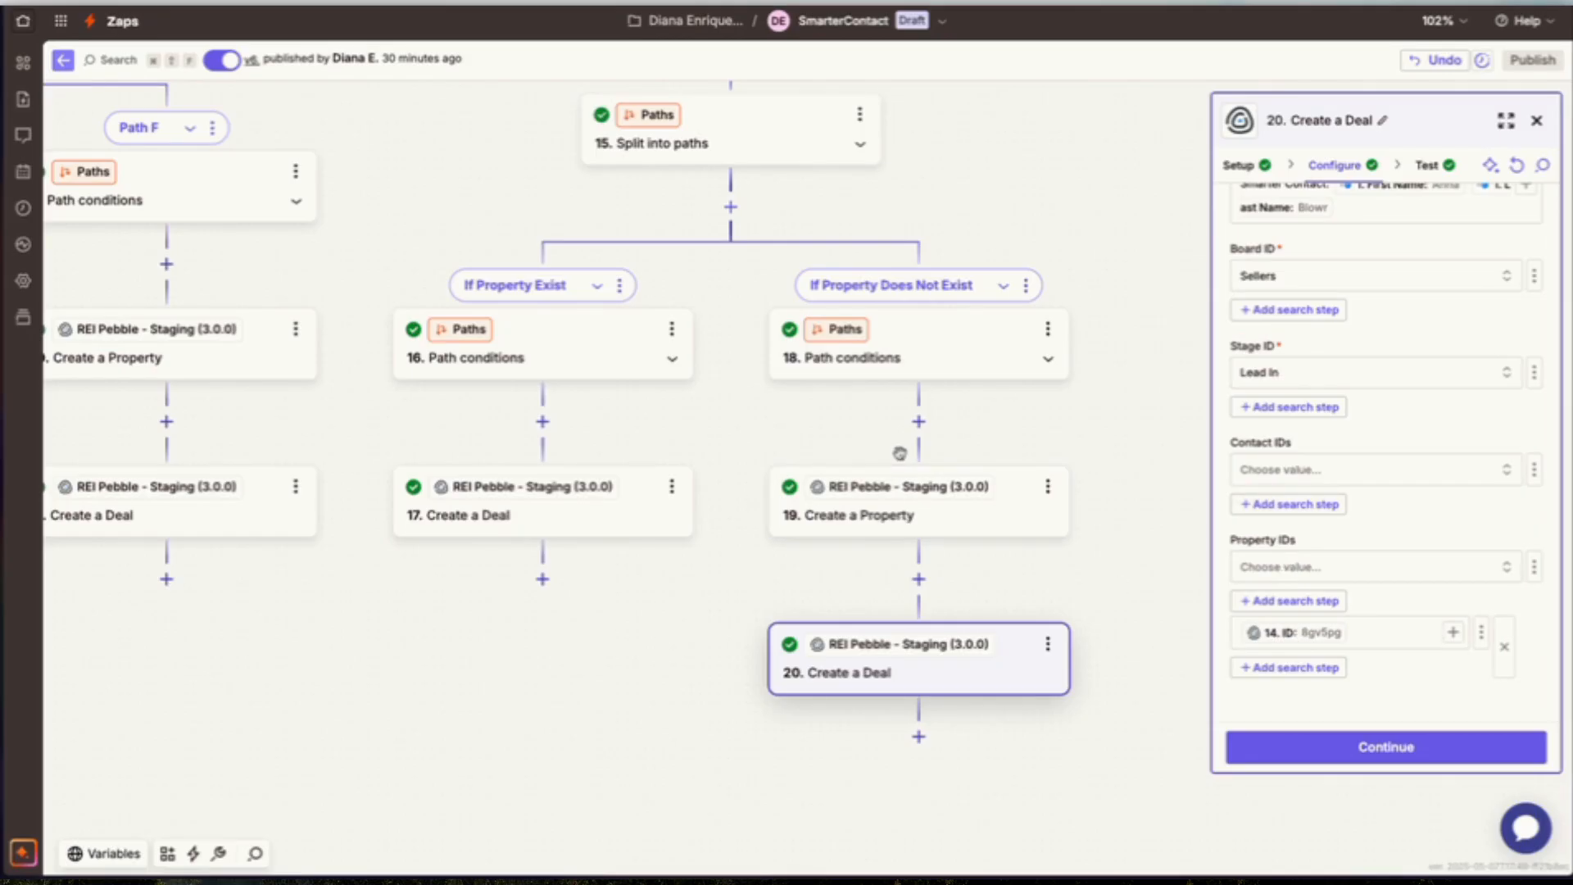
Clear the Property IDs mapping in step 20 Create a Deal and map it to the ID from the step 19 Create a Property output.
scroll(901, 492, "up", 4)
scroll(909, 574, "up", 1)
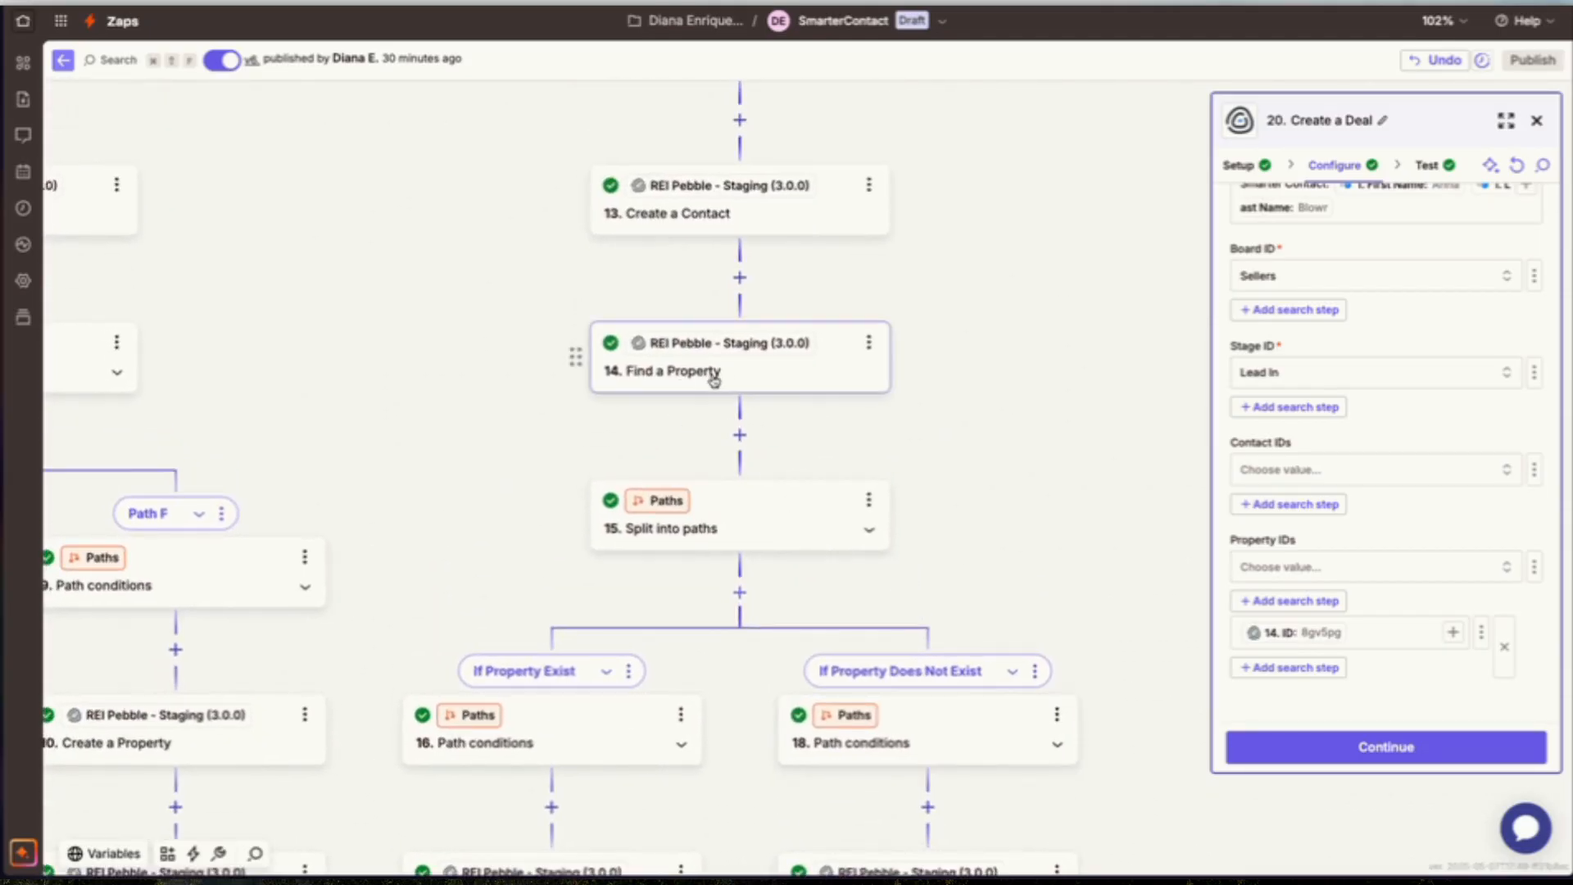
scroll(729, 374, "down", 1)
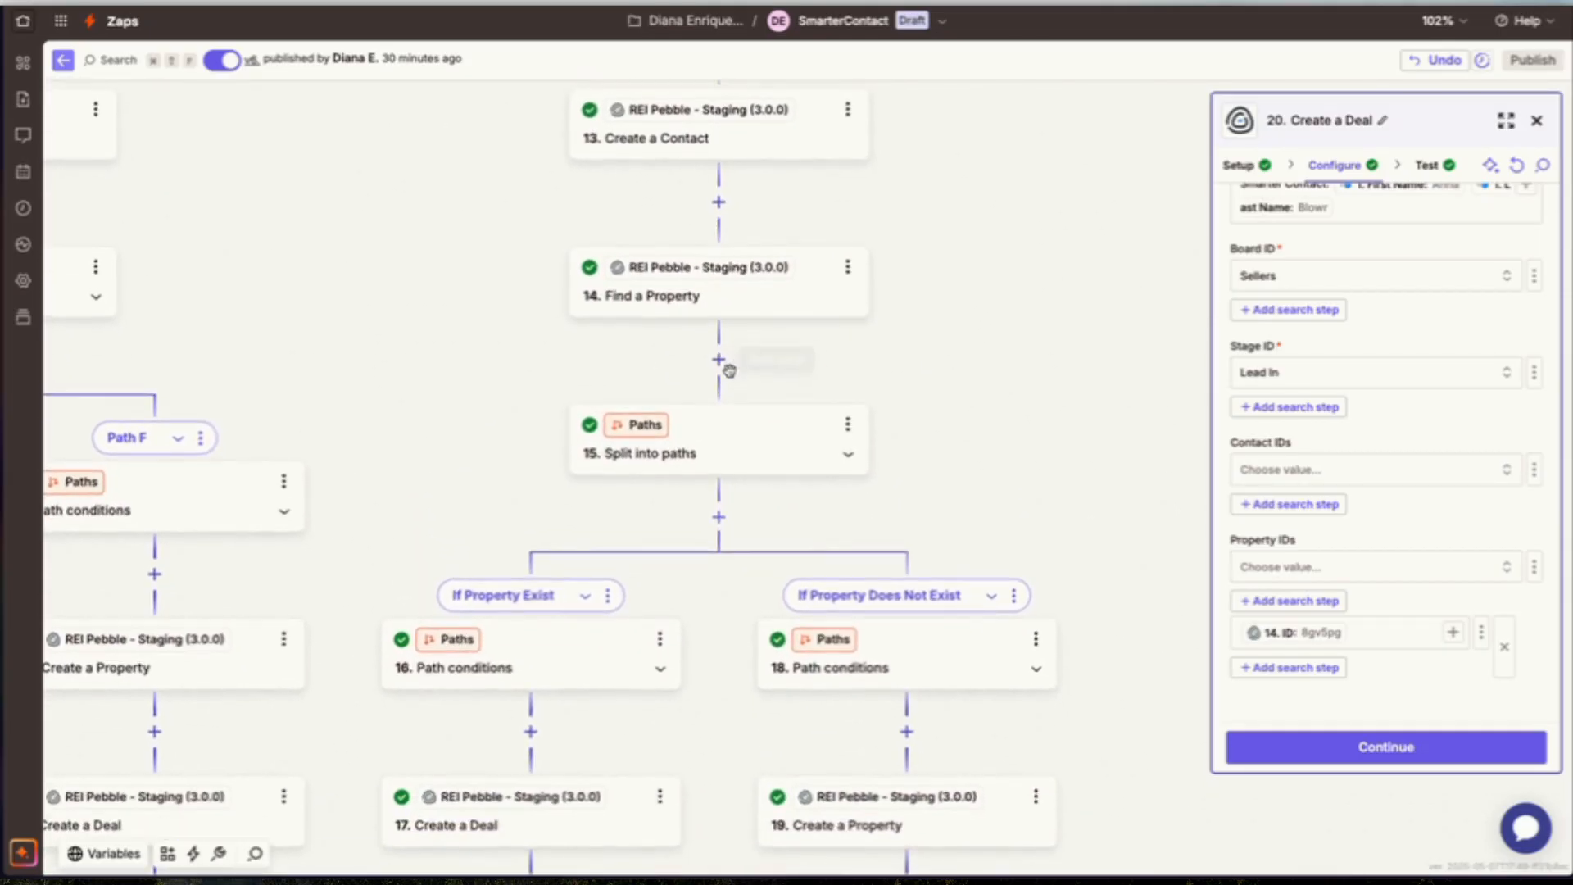
scroll(732, 376, "down", 3)
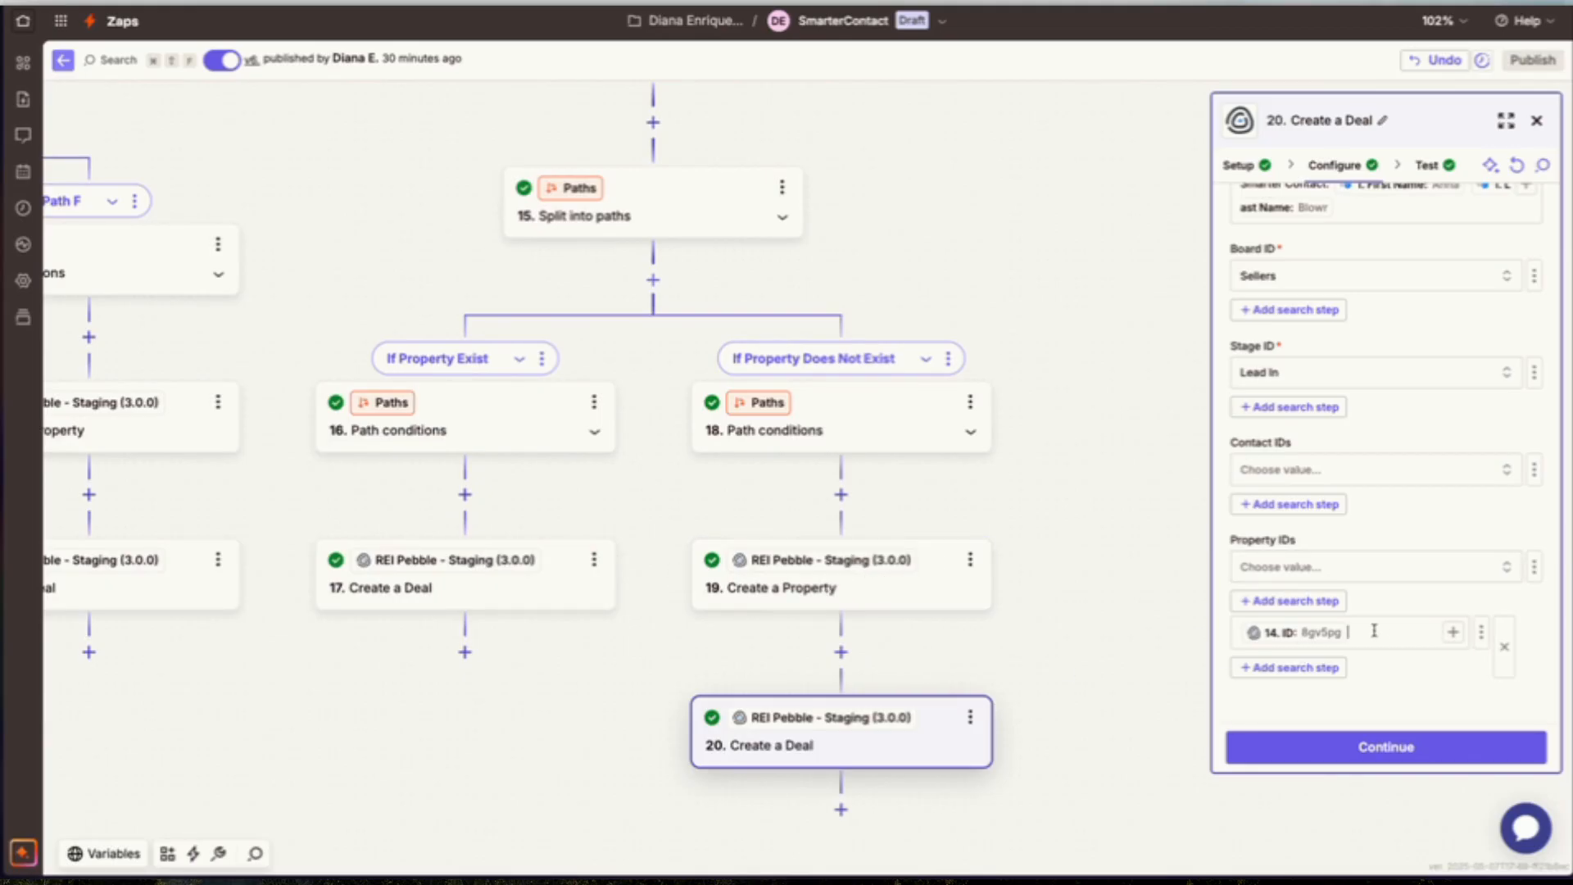
key("BackSpace")
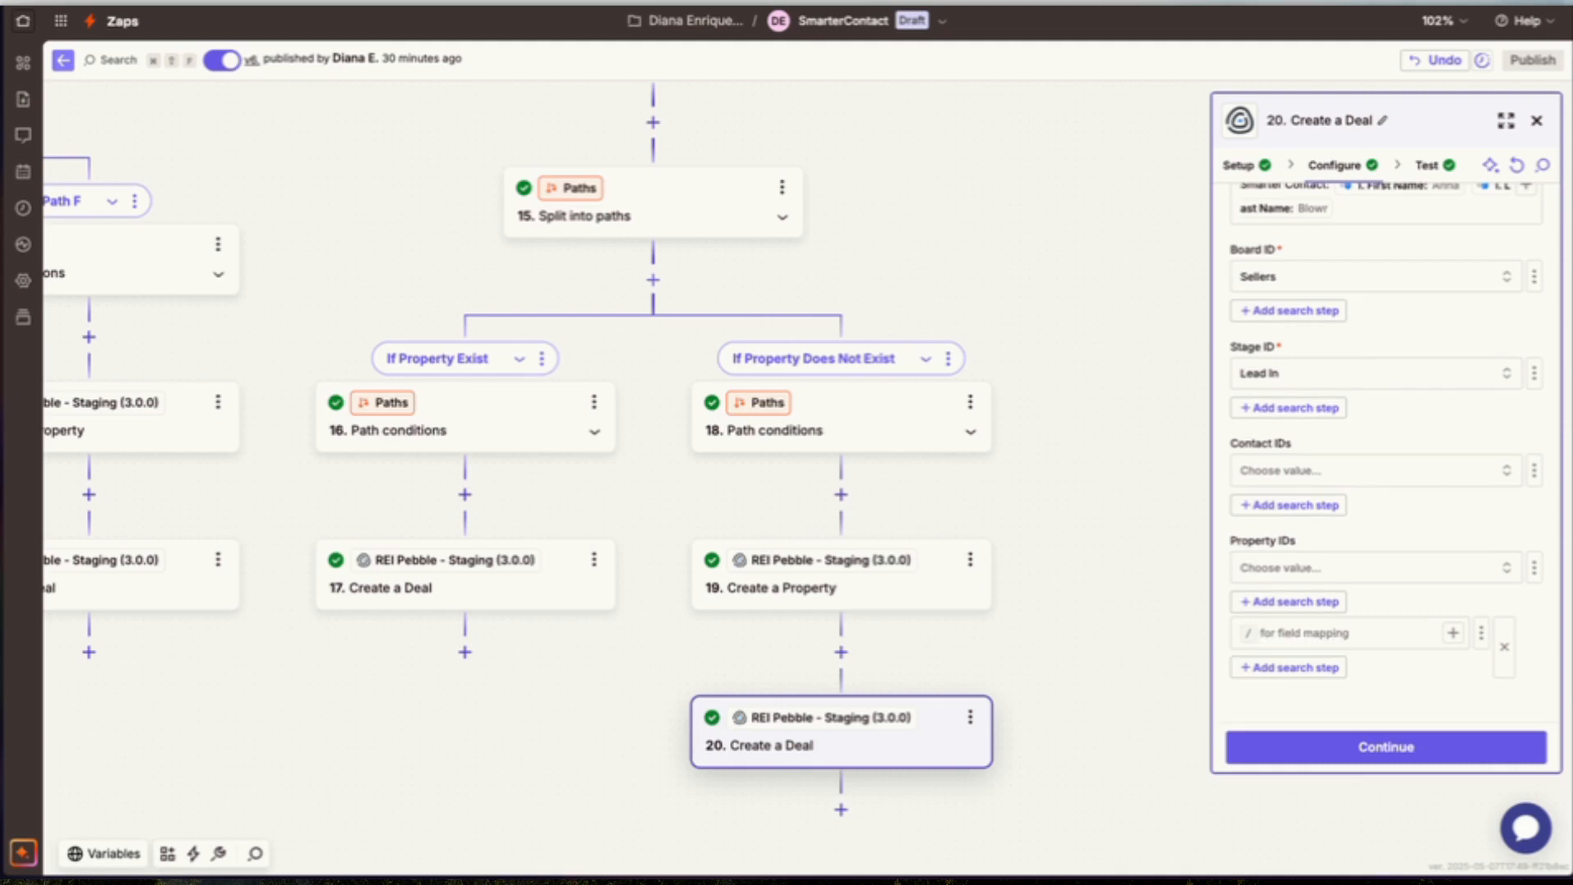
left_click(1453, 643)
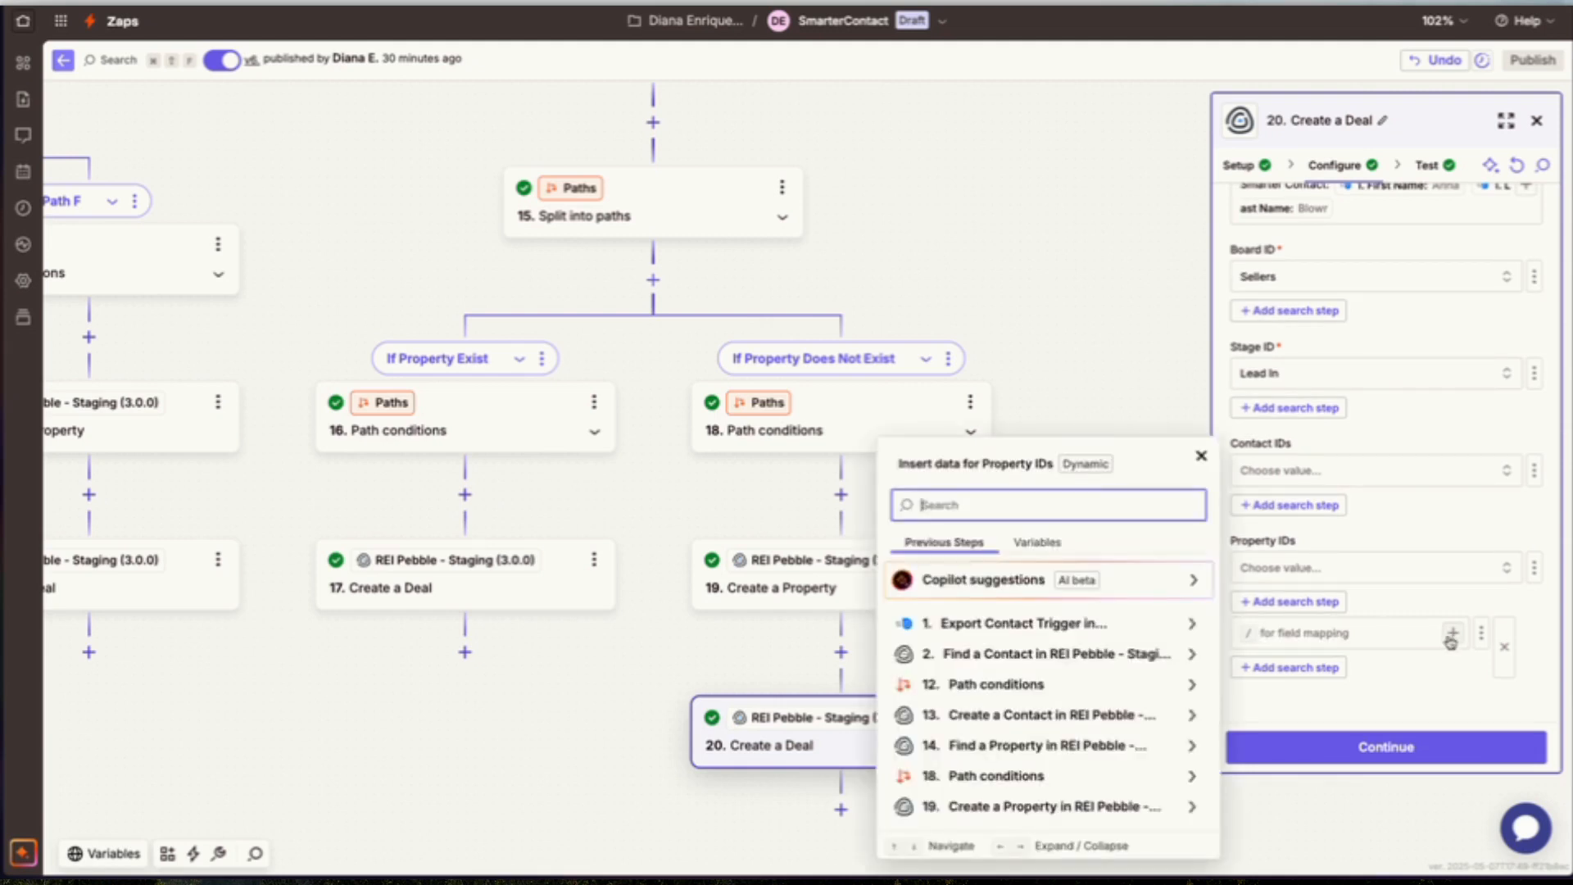
left_click(1052, 806)
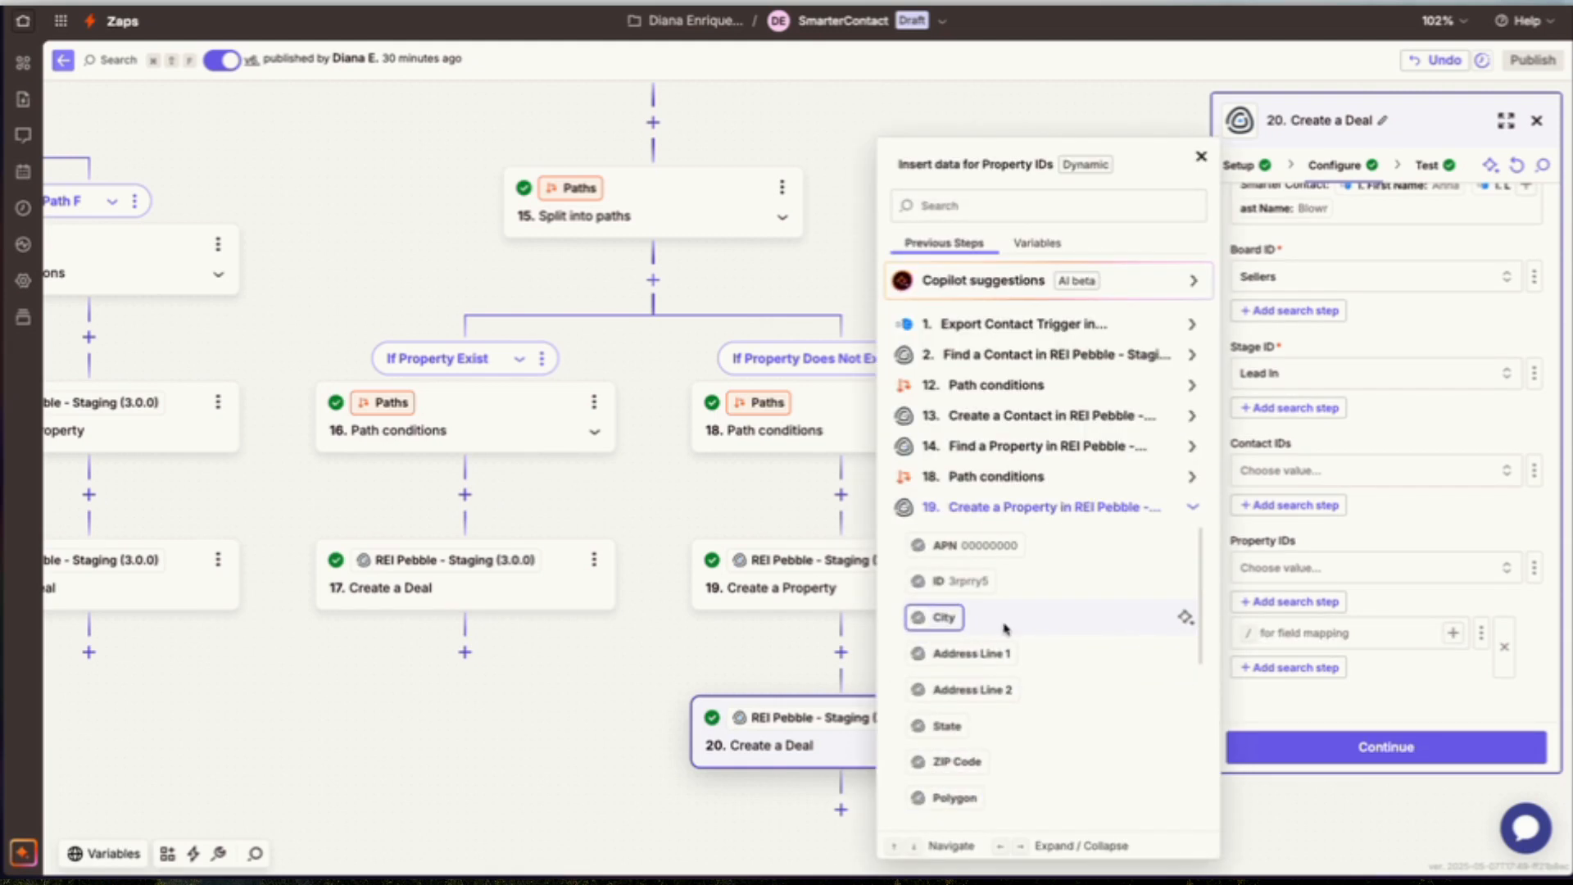
scroll(1005, 627, "down", 10)
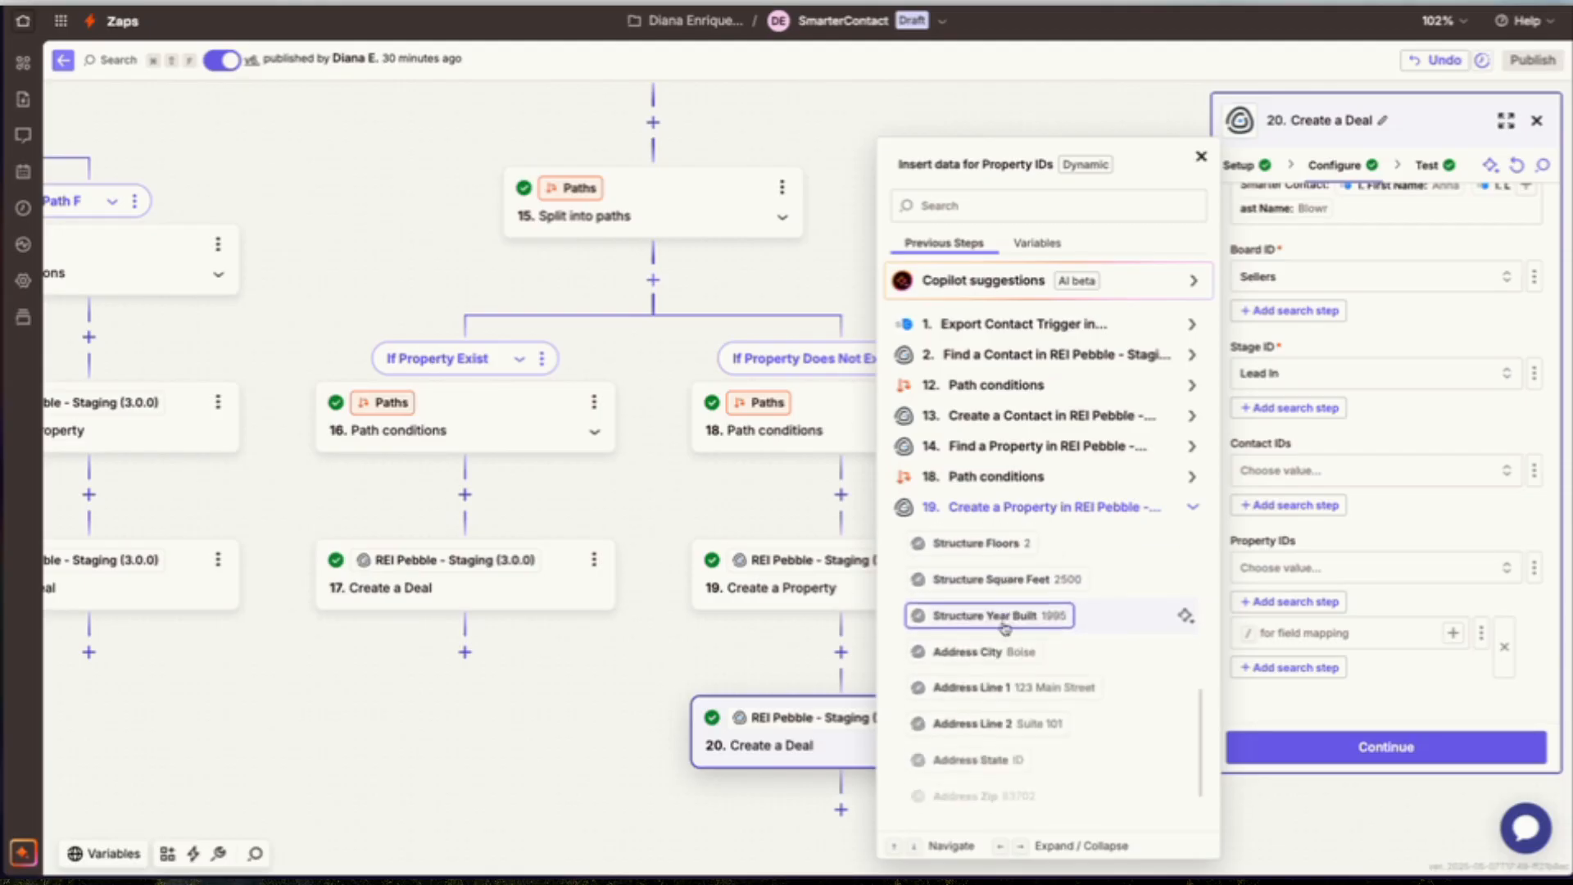
scroll(981, 762, "down", 1)
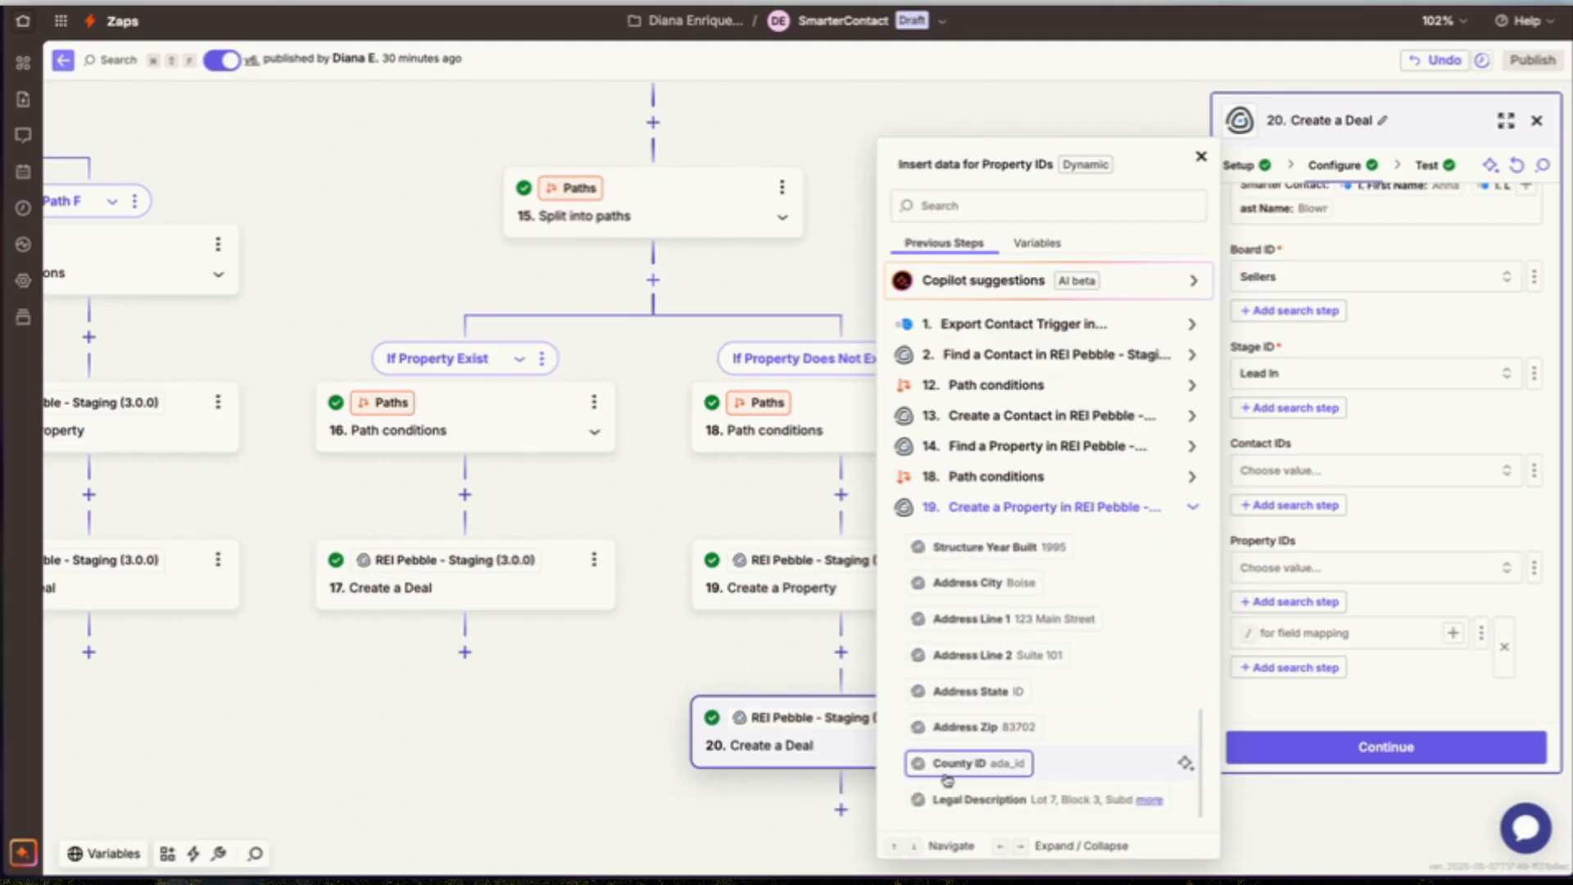
scroll(980, 712, "up", 10)
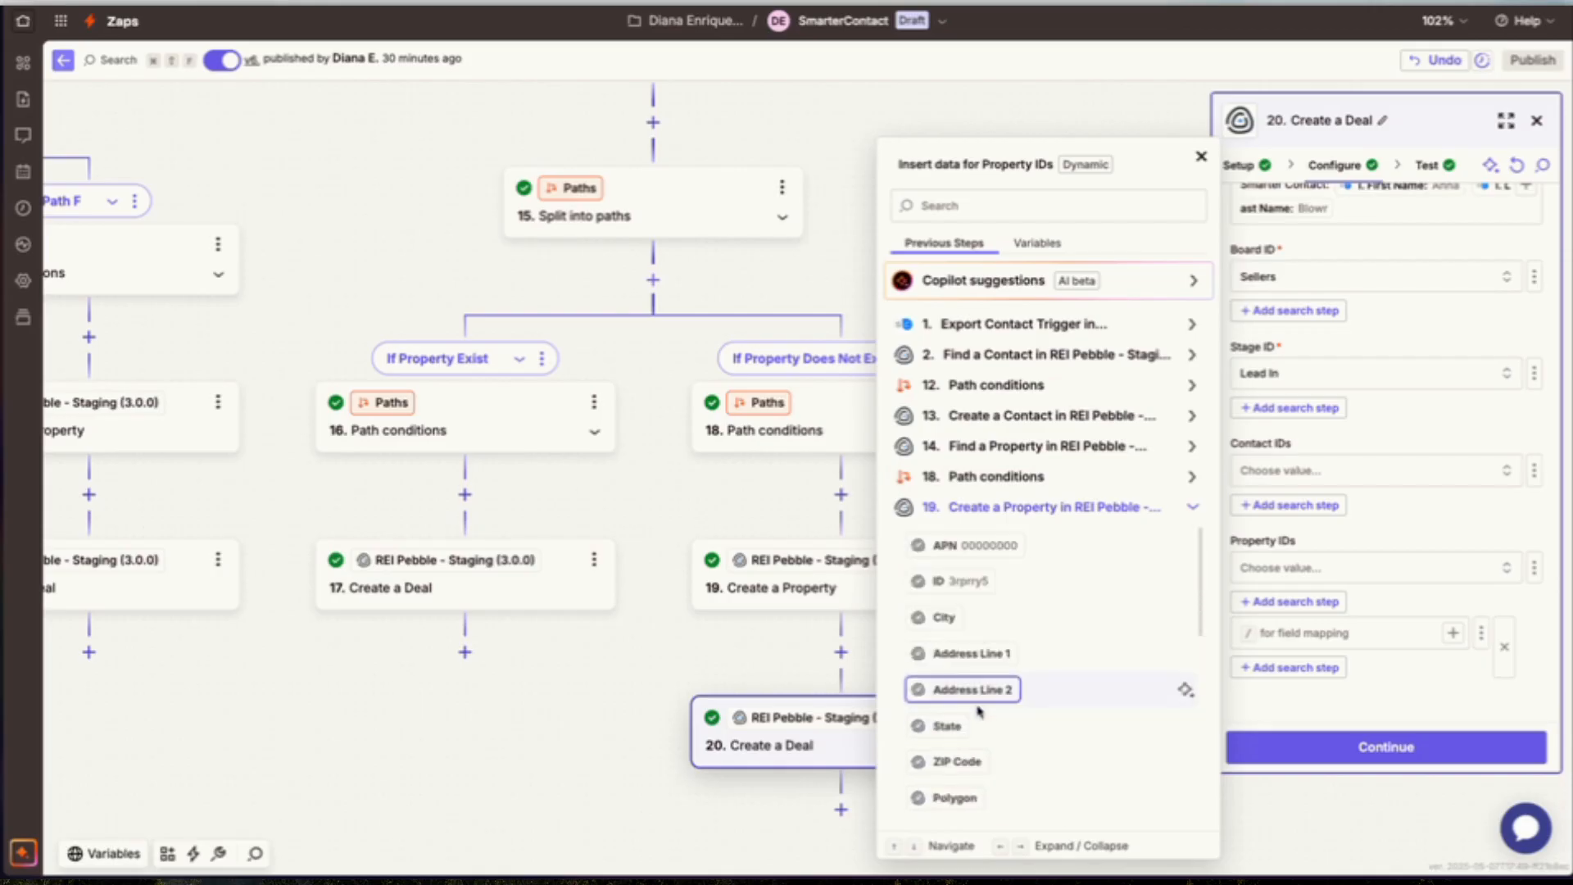
left_click(955, 583)
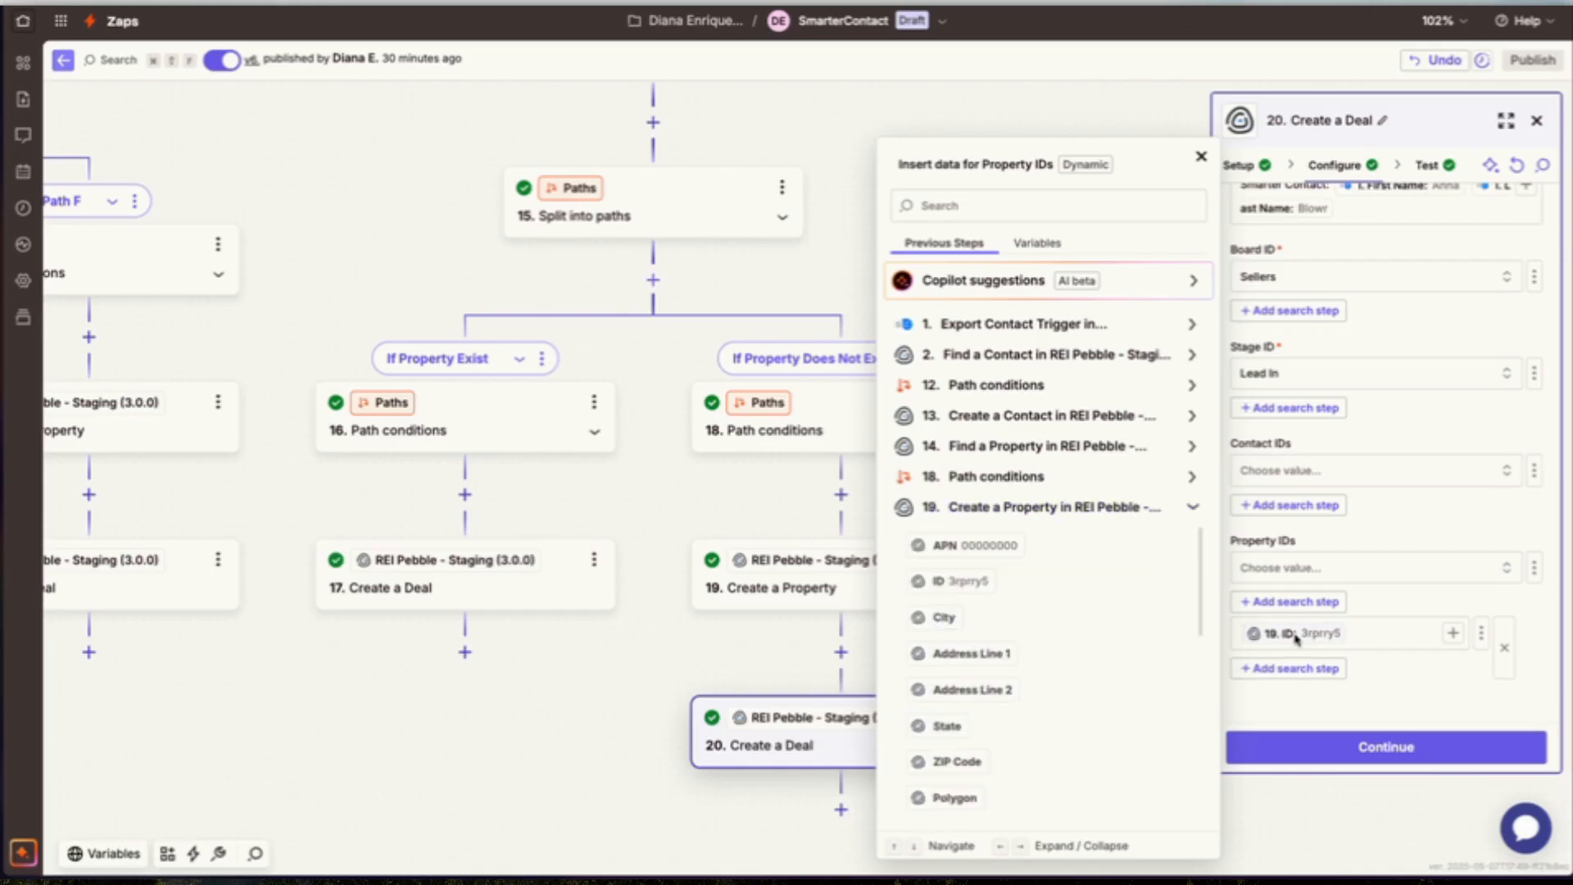
left_click(823, 670)
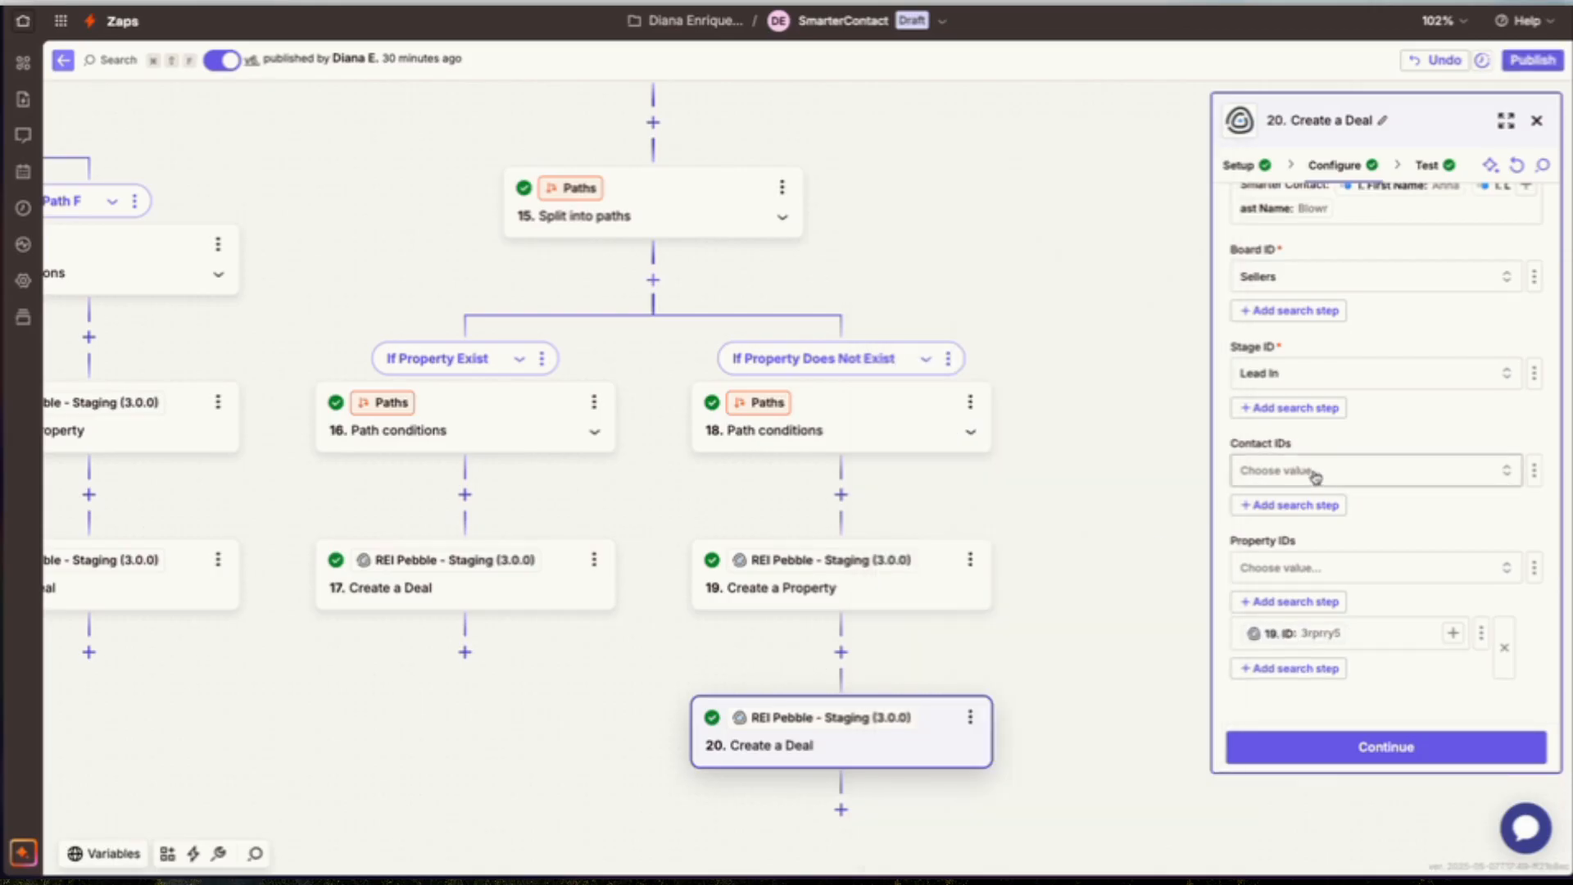
Switch the Contact IDs and Property IDs fields of step 20 Create a Deal from static to custom values.
scroll(1075, 487, "up", 3)
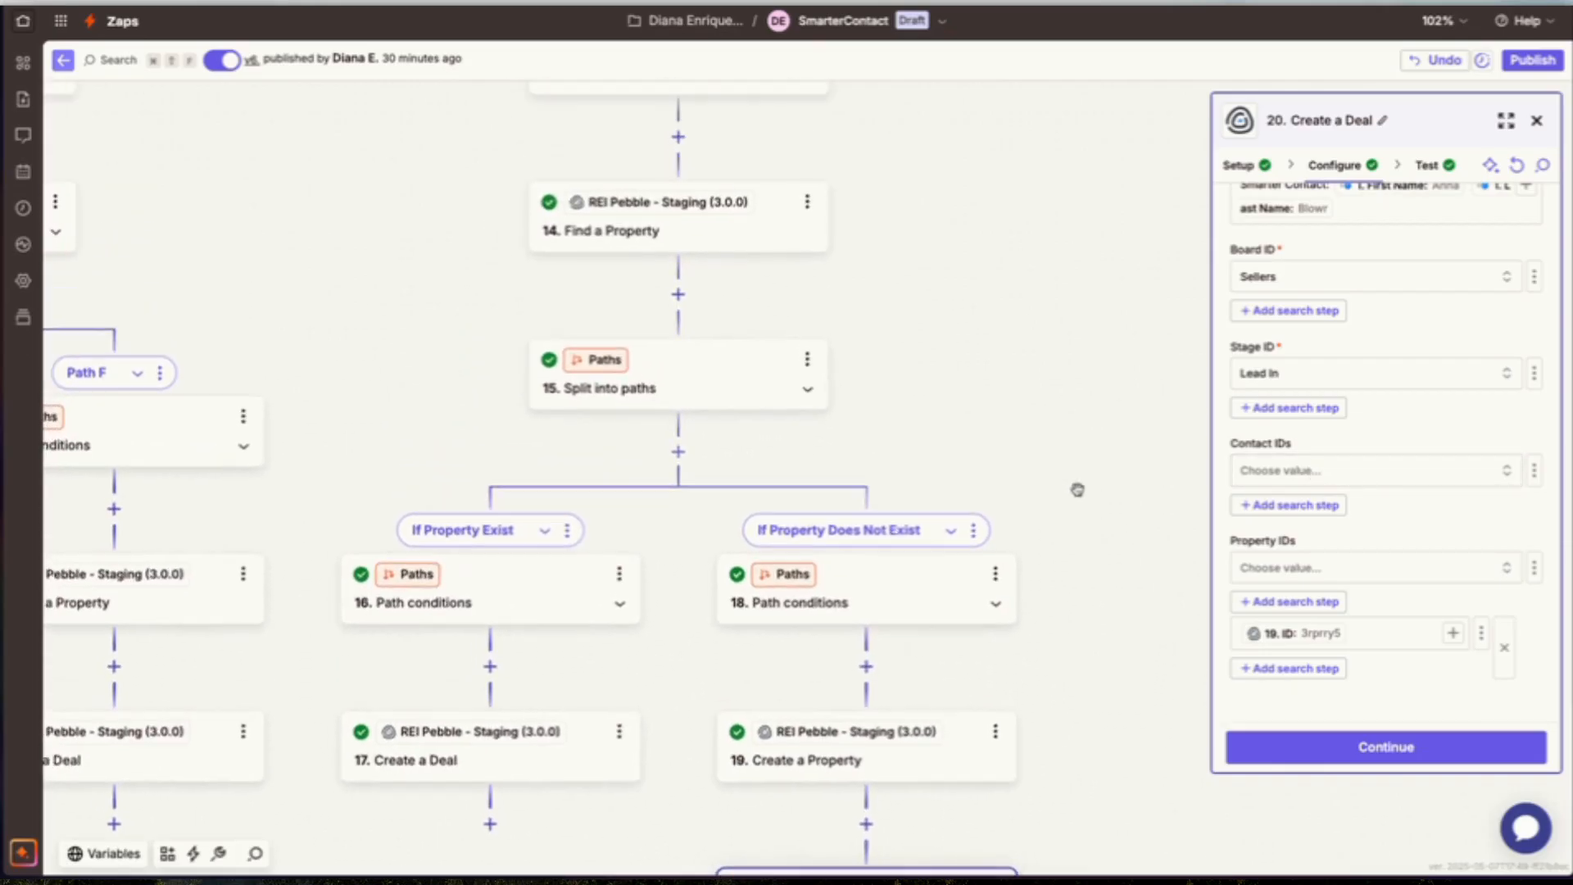
scroll(655, 352, "up", 1)
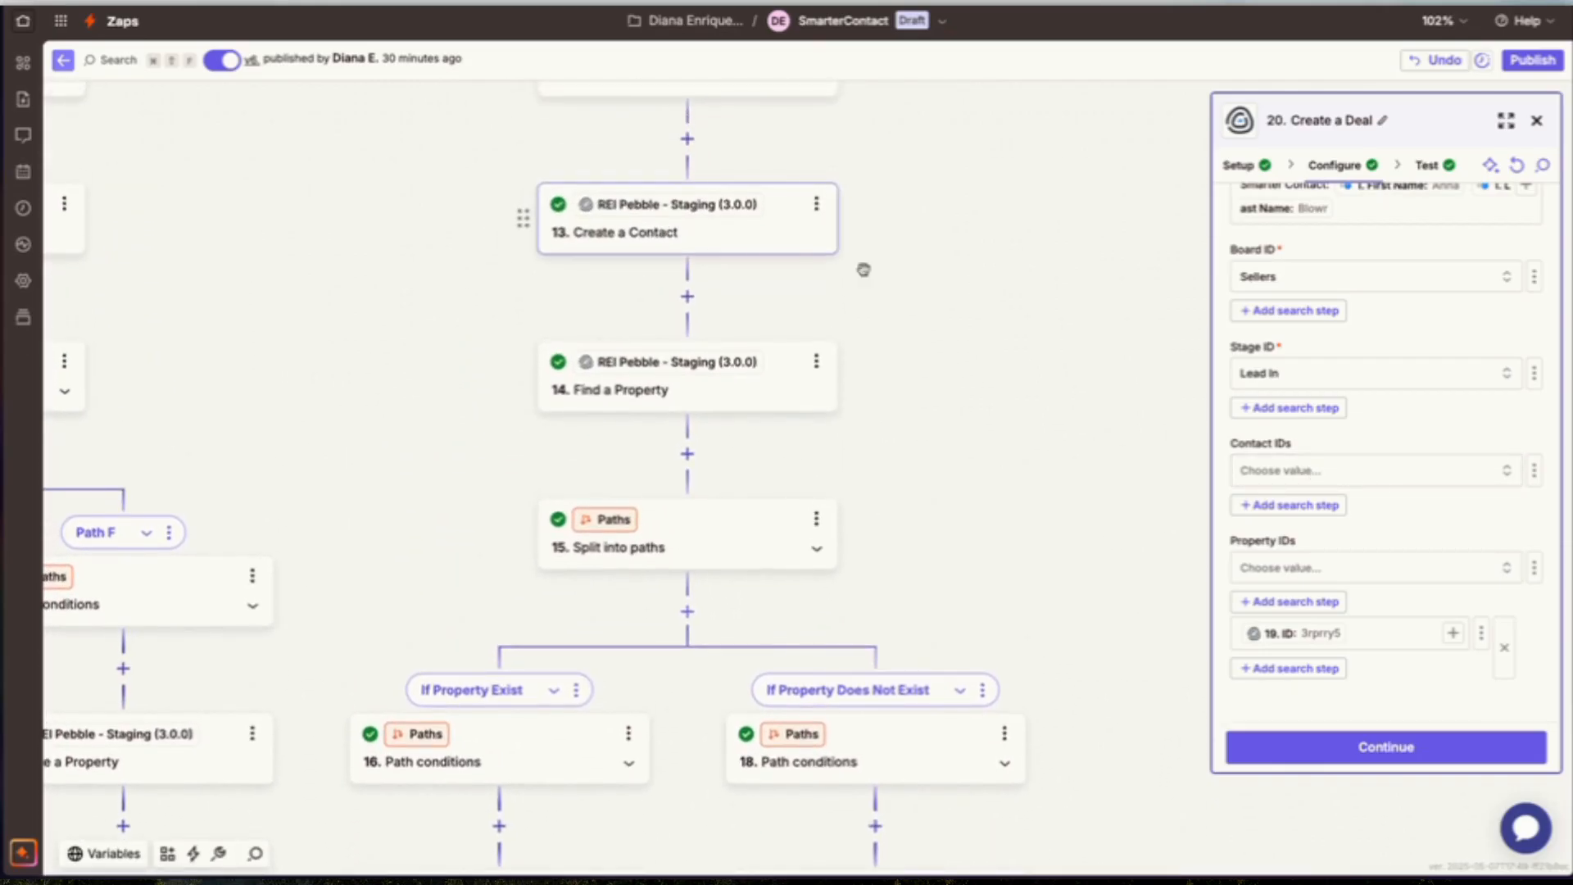
left_click(1294, 569)
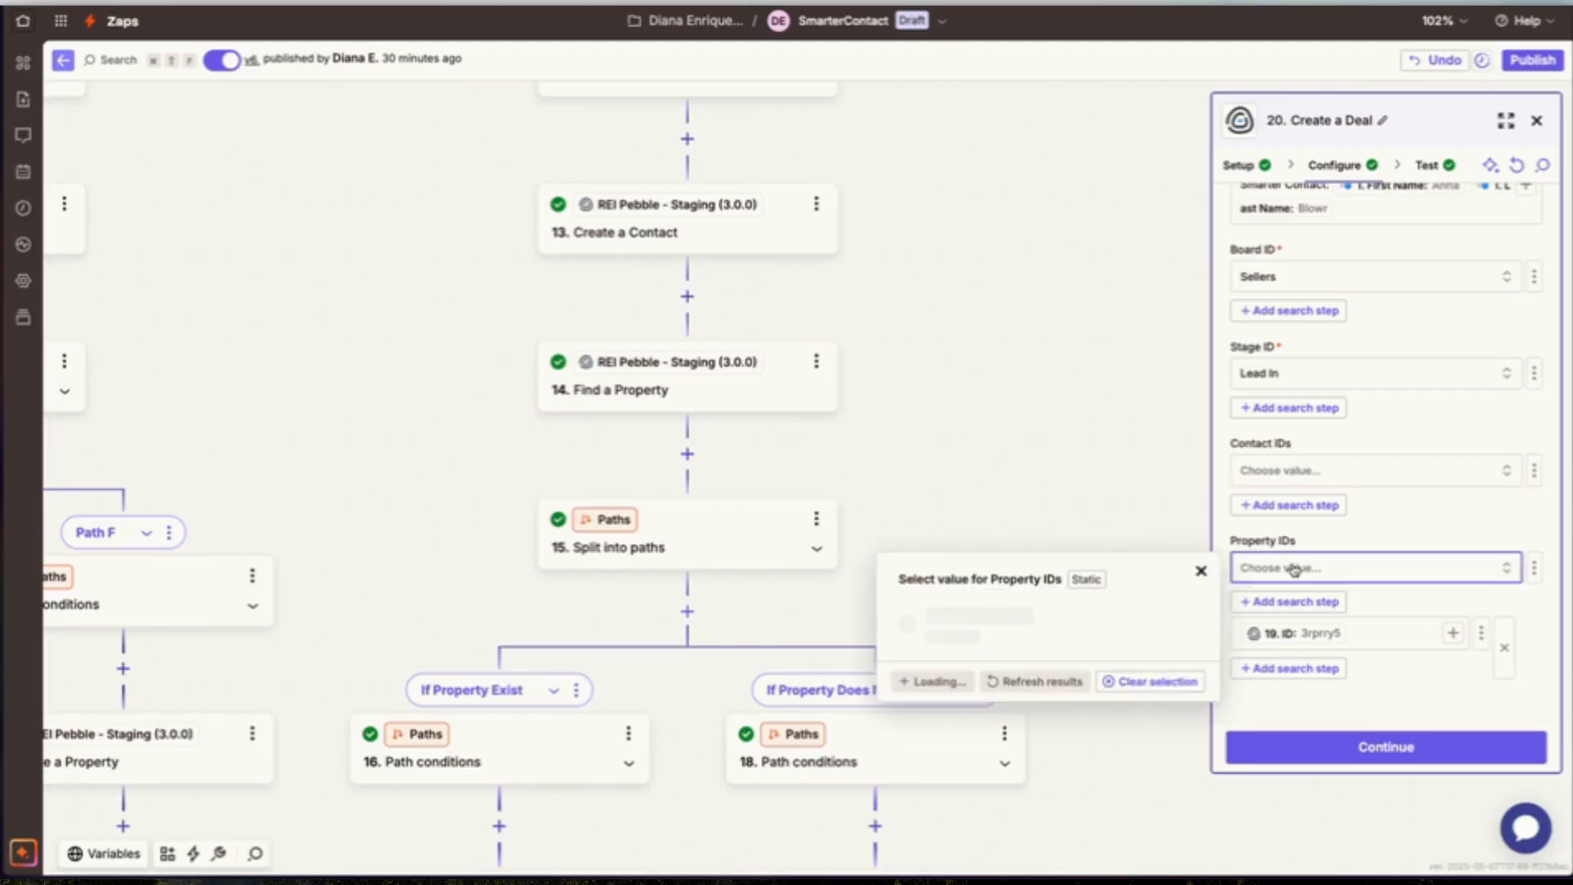
left_click(1312, 472)
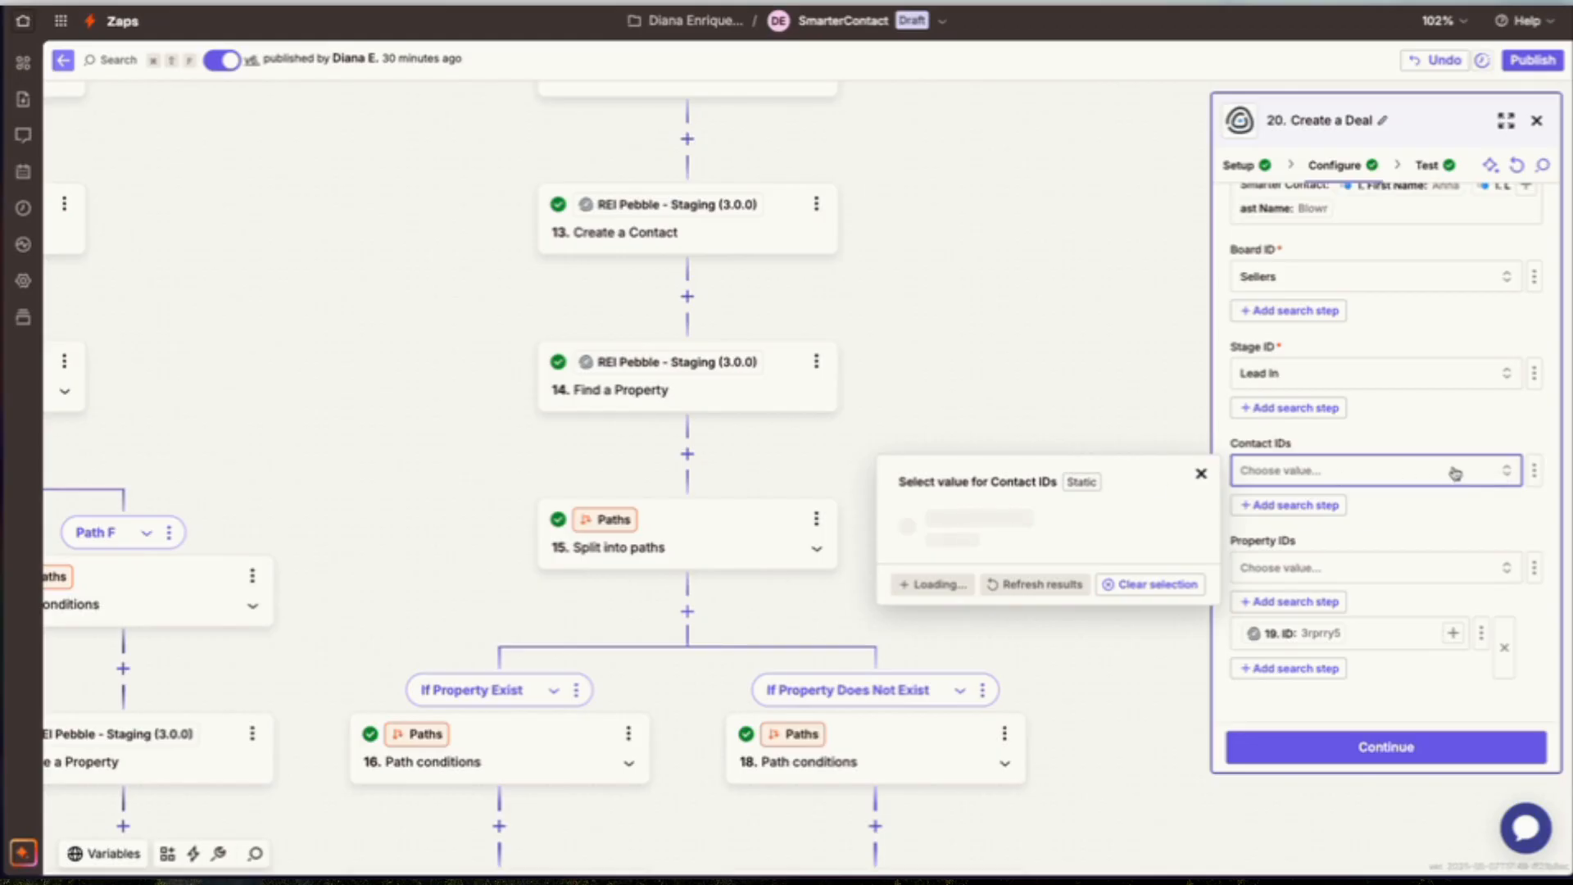
left_click(1534, 472)
left_click(1446, 558)
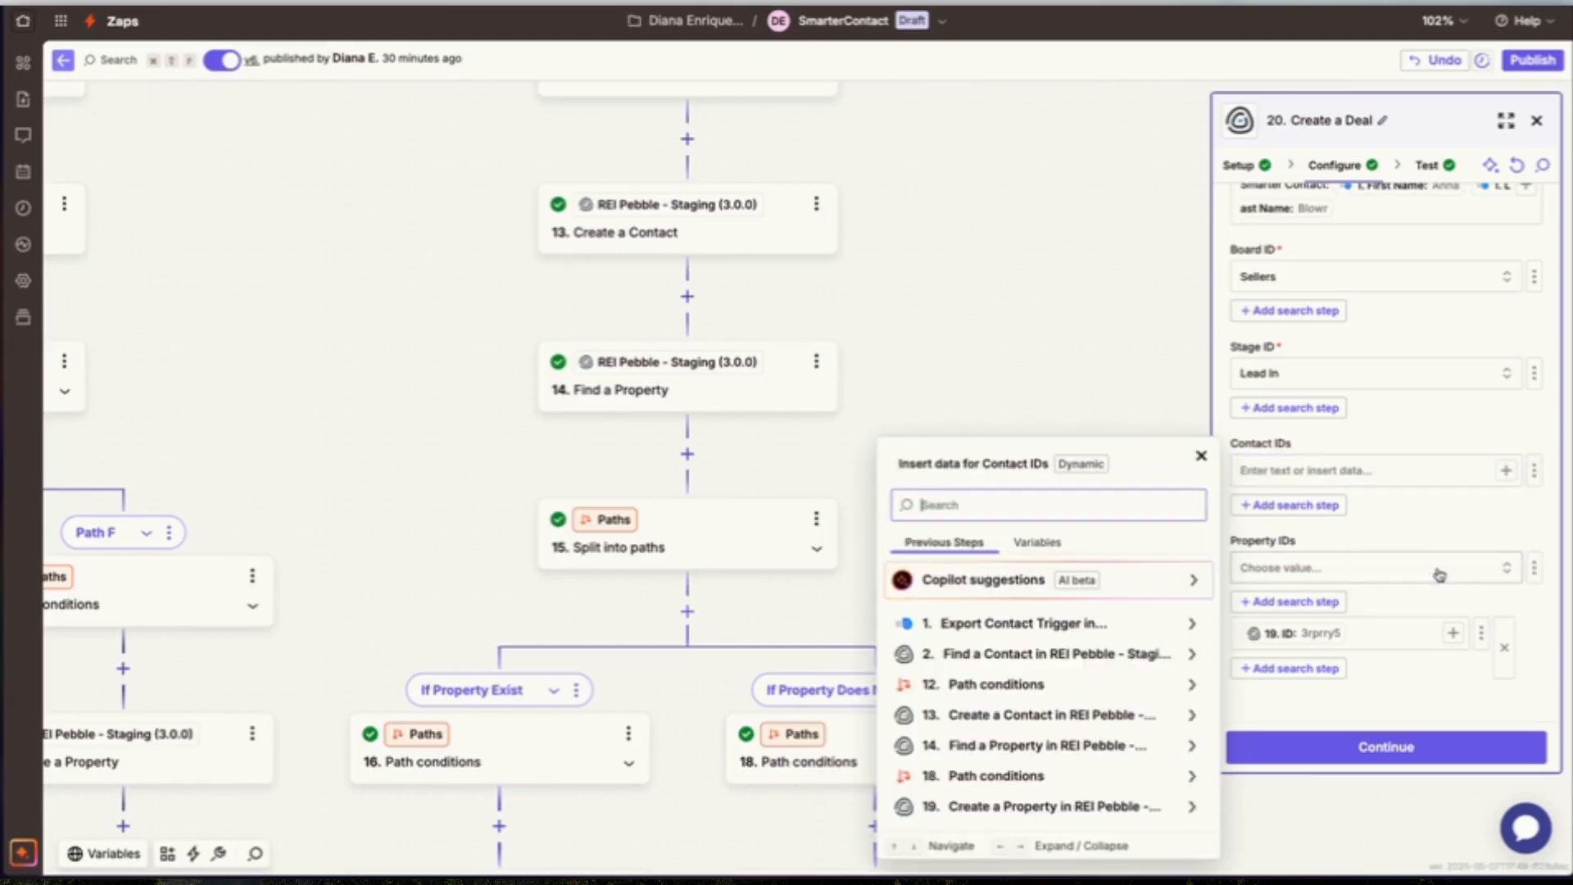
left_click(1533, 573)
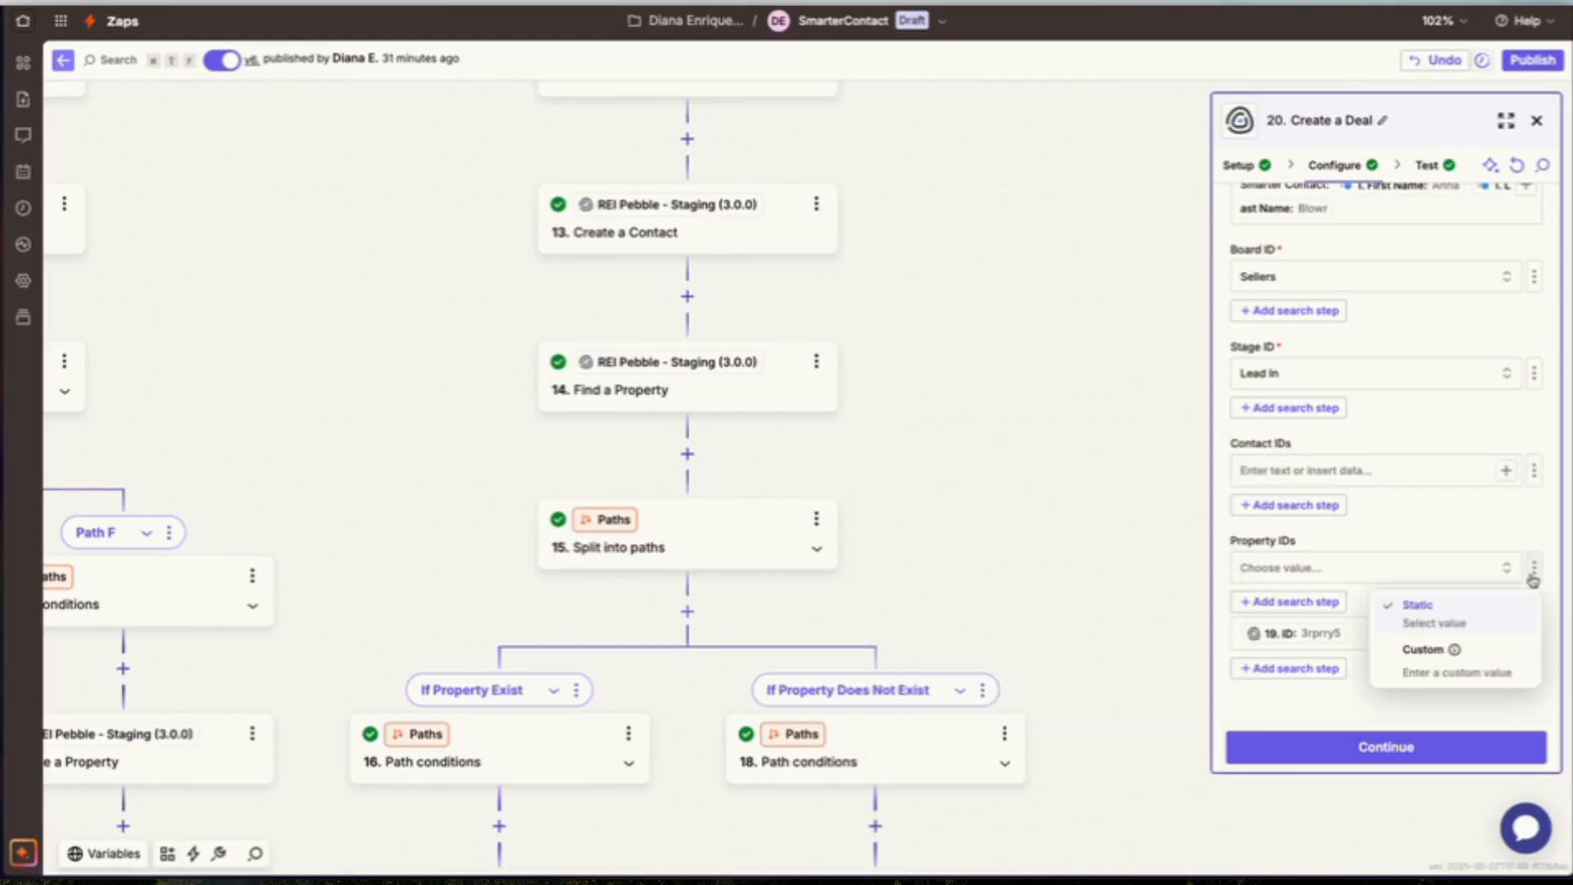
left_click(1488, 674)
left_click(1482, 633)
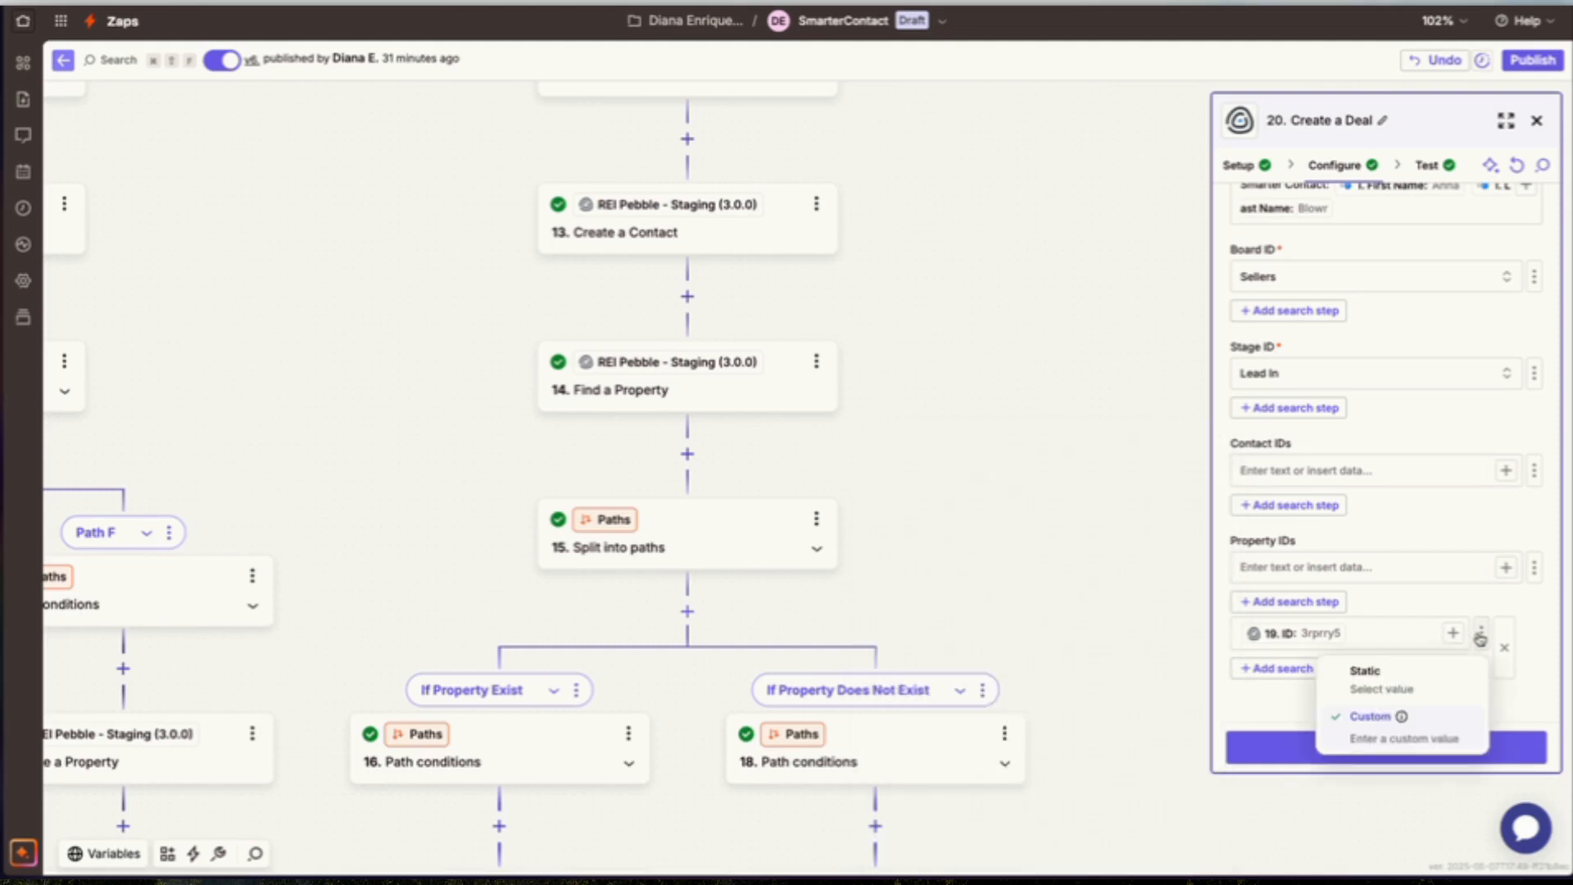
left_click(1525, 621)
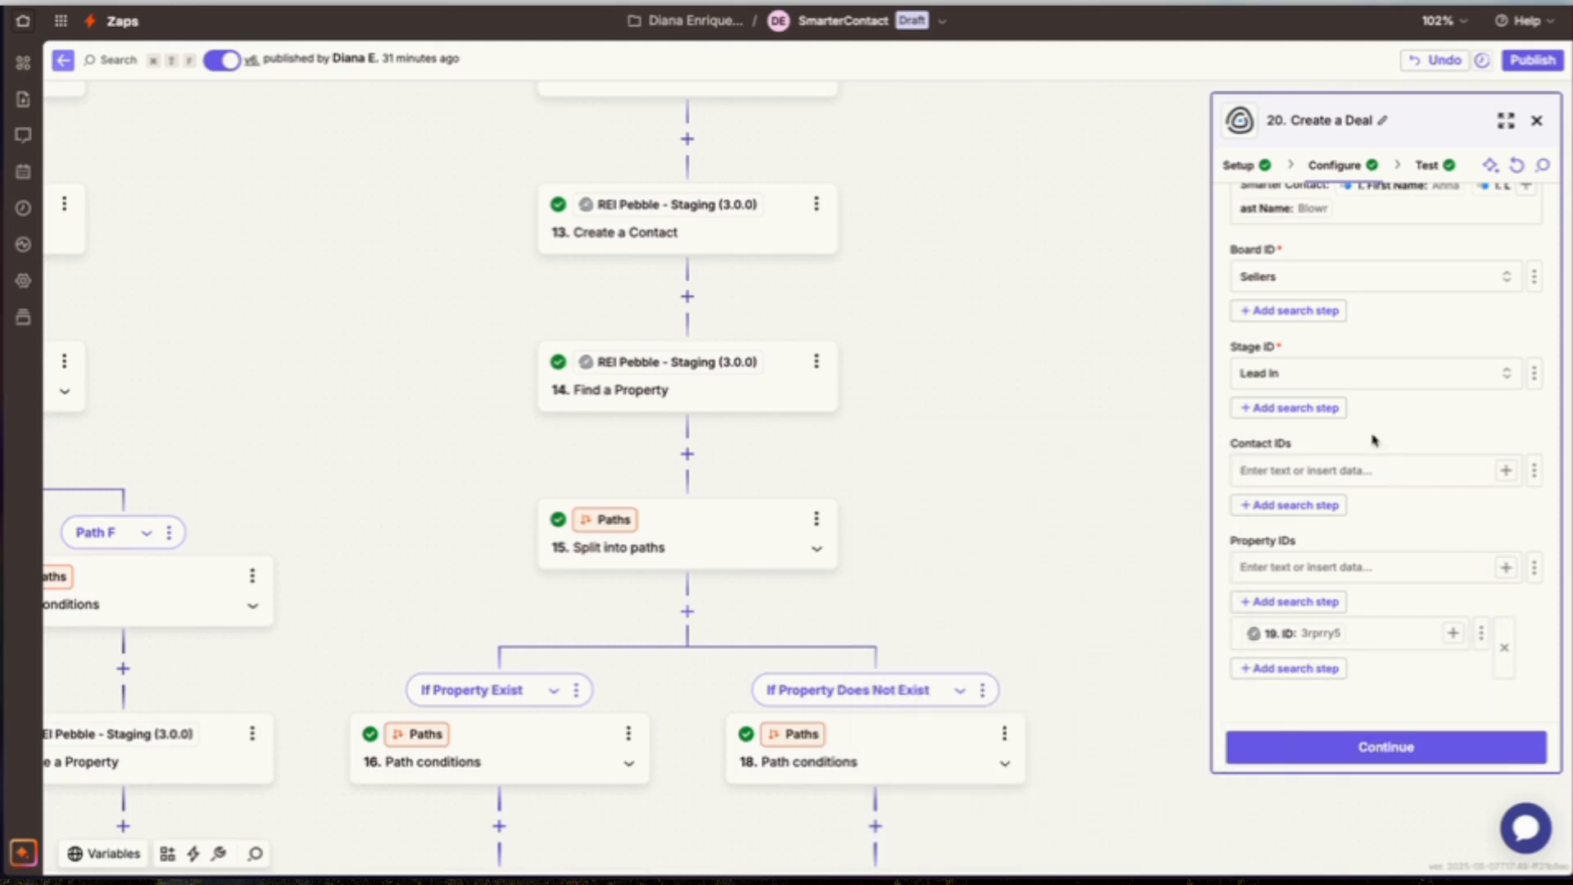
Map the Contact IDs of step 20 Create a Deal to the Contact ID from step 13 Create a Contact.
left_click(1303, 461)
left_click(1504, 471)
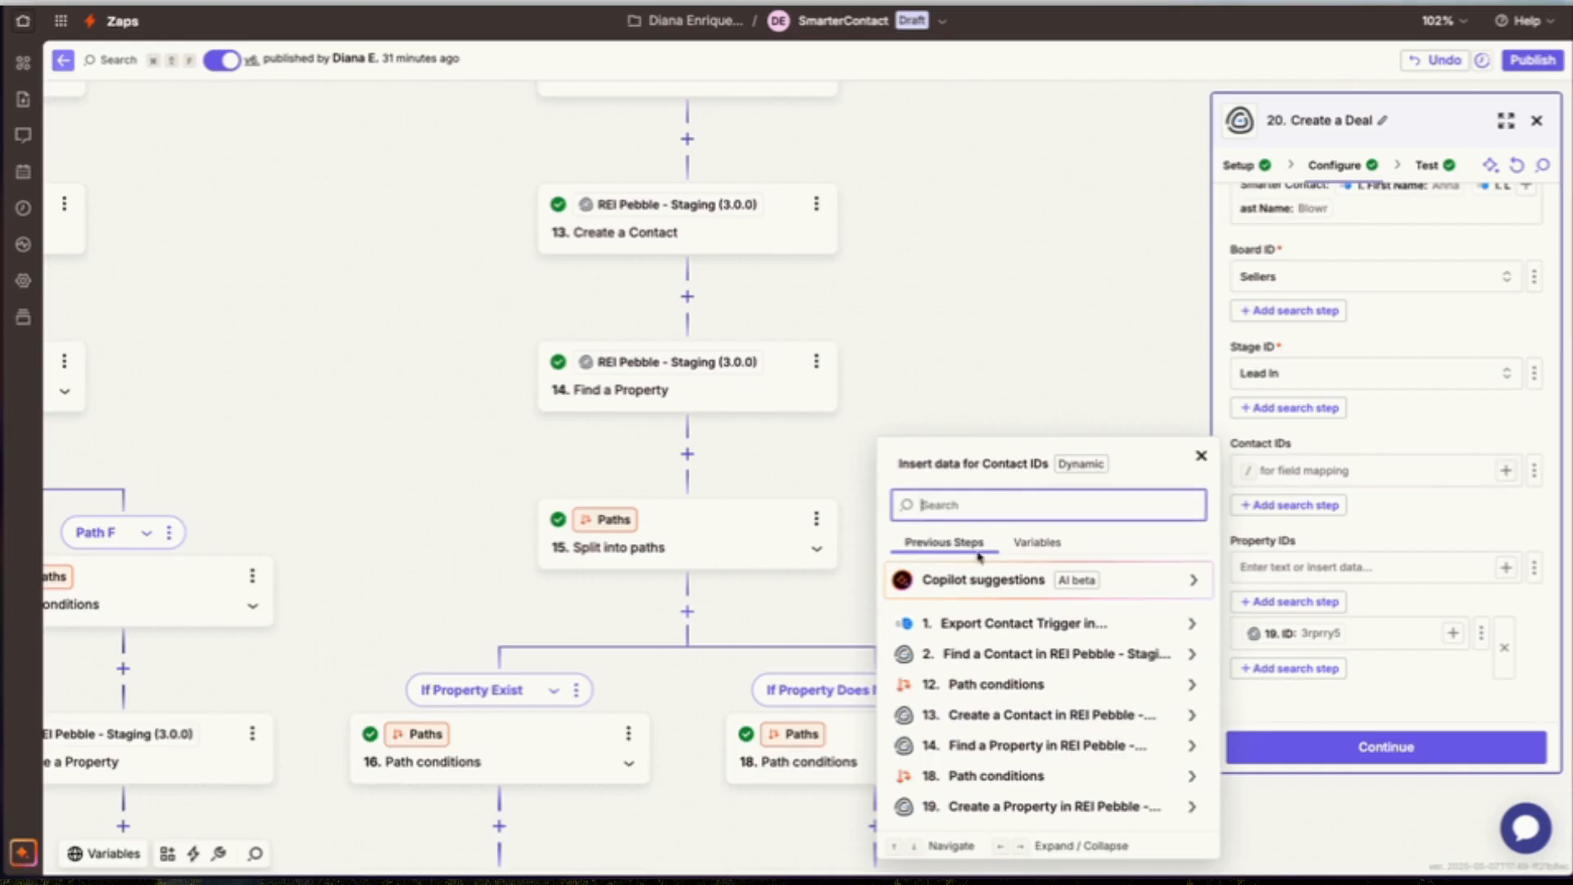
left_click(971, 714)
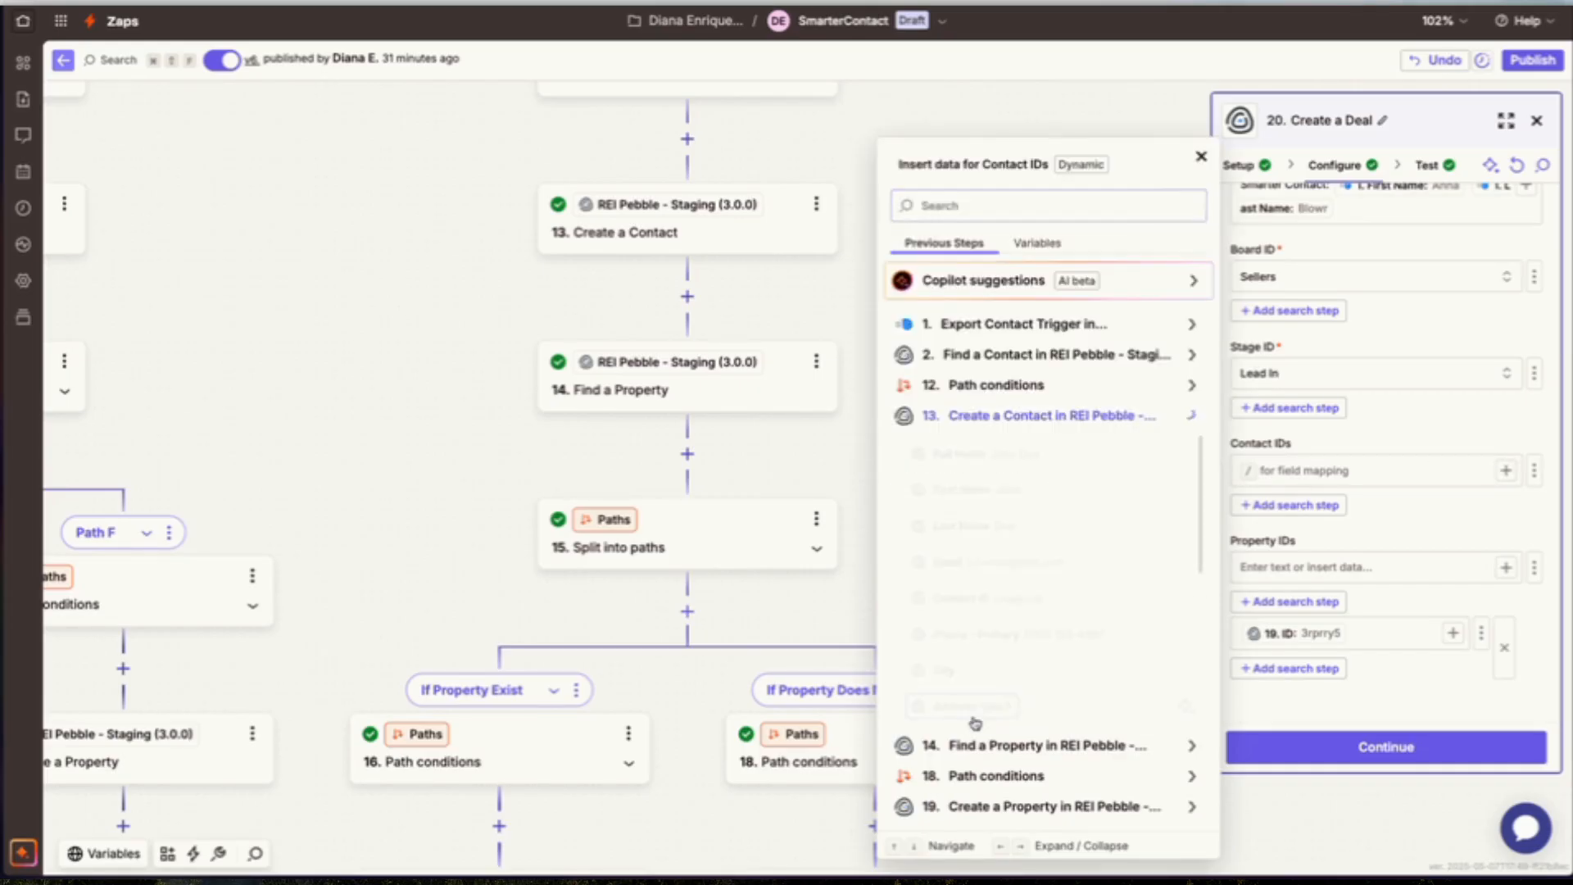
left_click(985, 604)
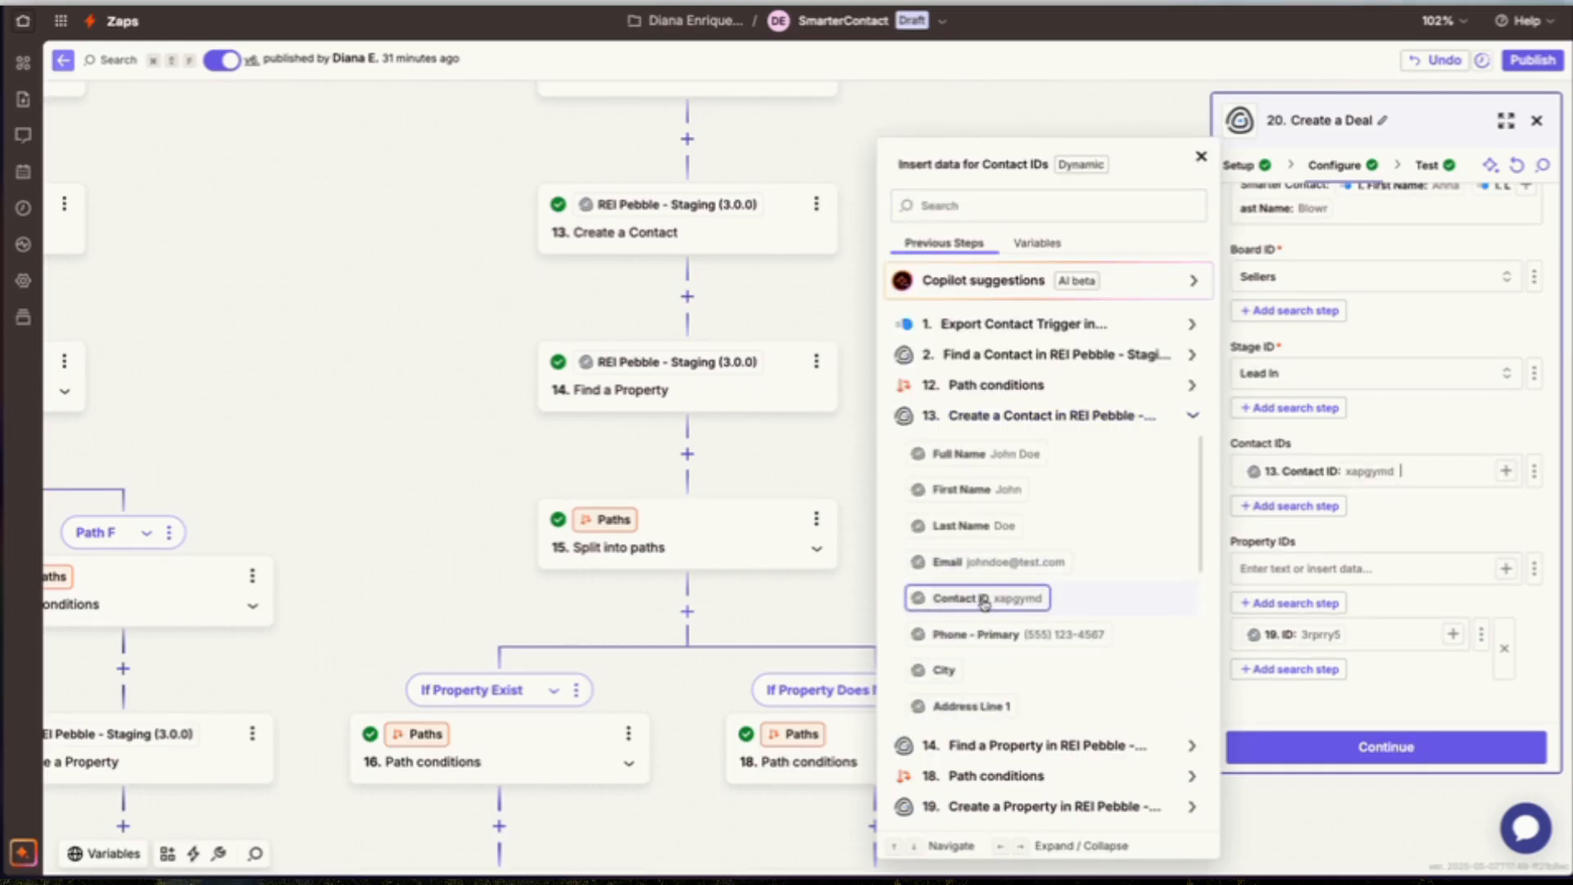
left_click(857, 482)
Finish configuring step 20 Create a Deal and publish the edited Zap as a new version.
left_click(1382, 745)
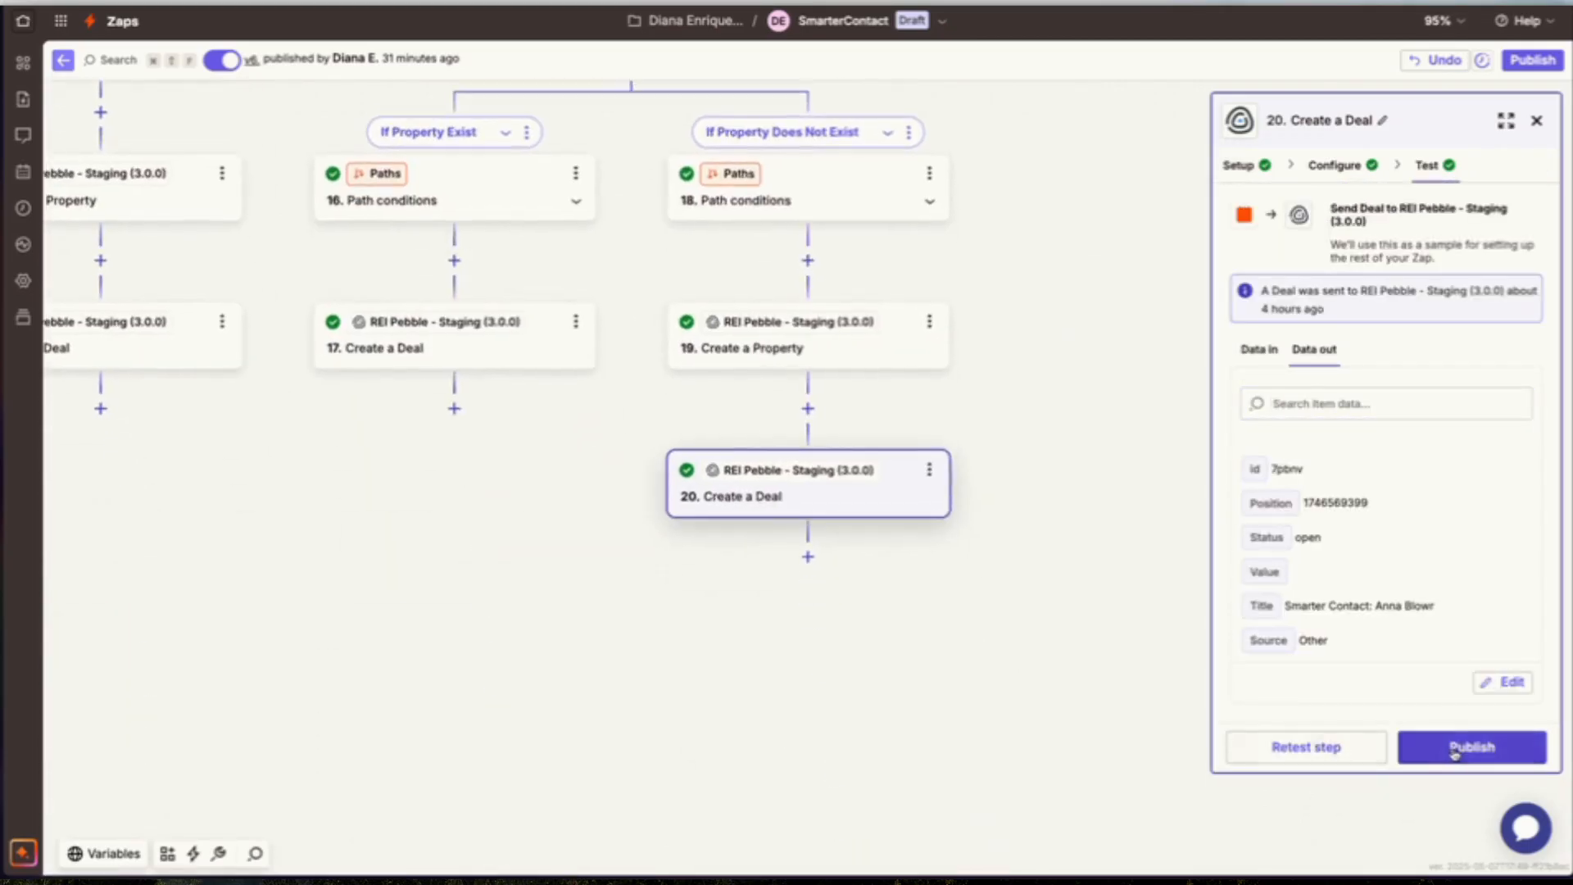
left_click(1457, 745)
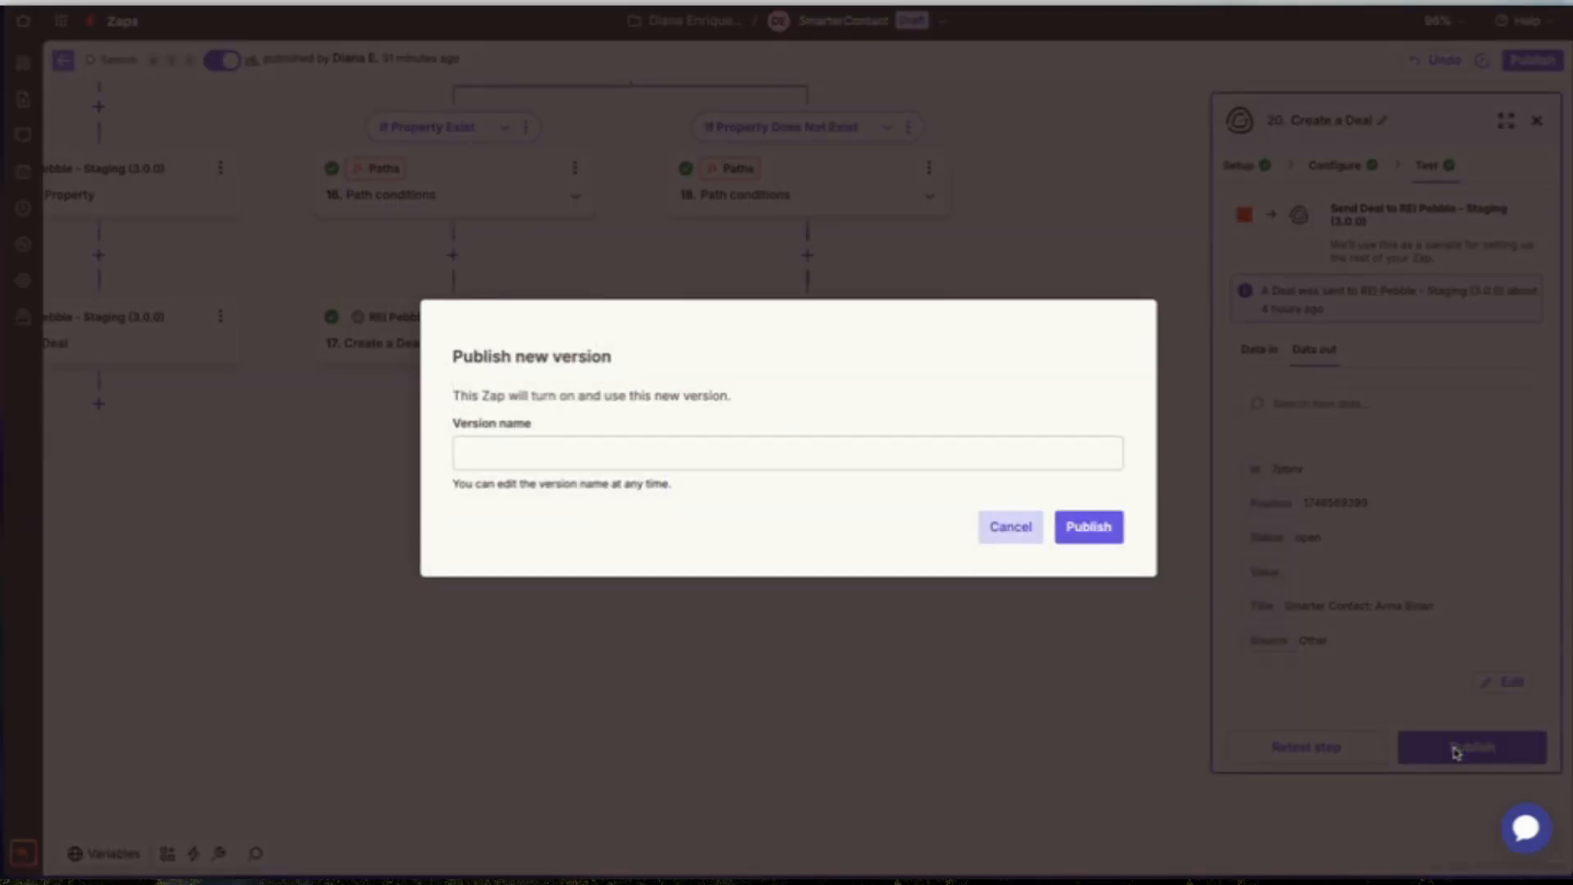
left_click(1075, 528)
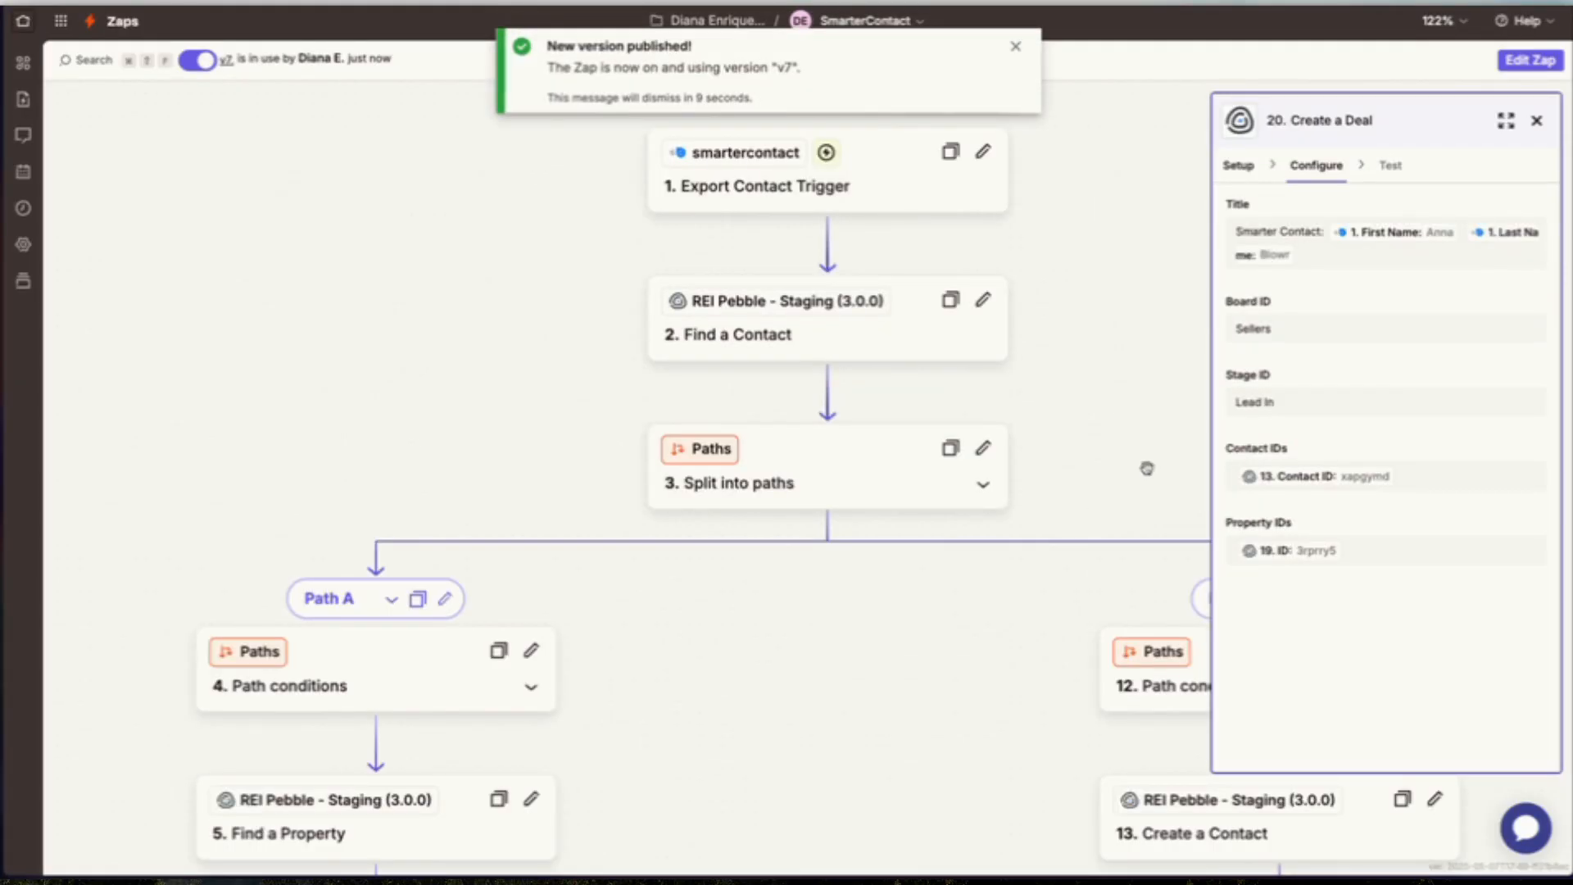
scroll(1146, 468, "down", 10)
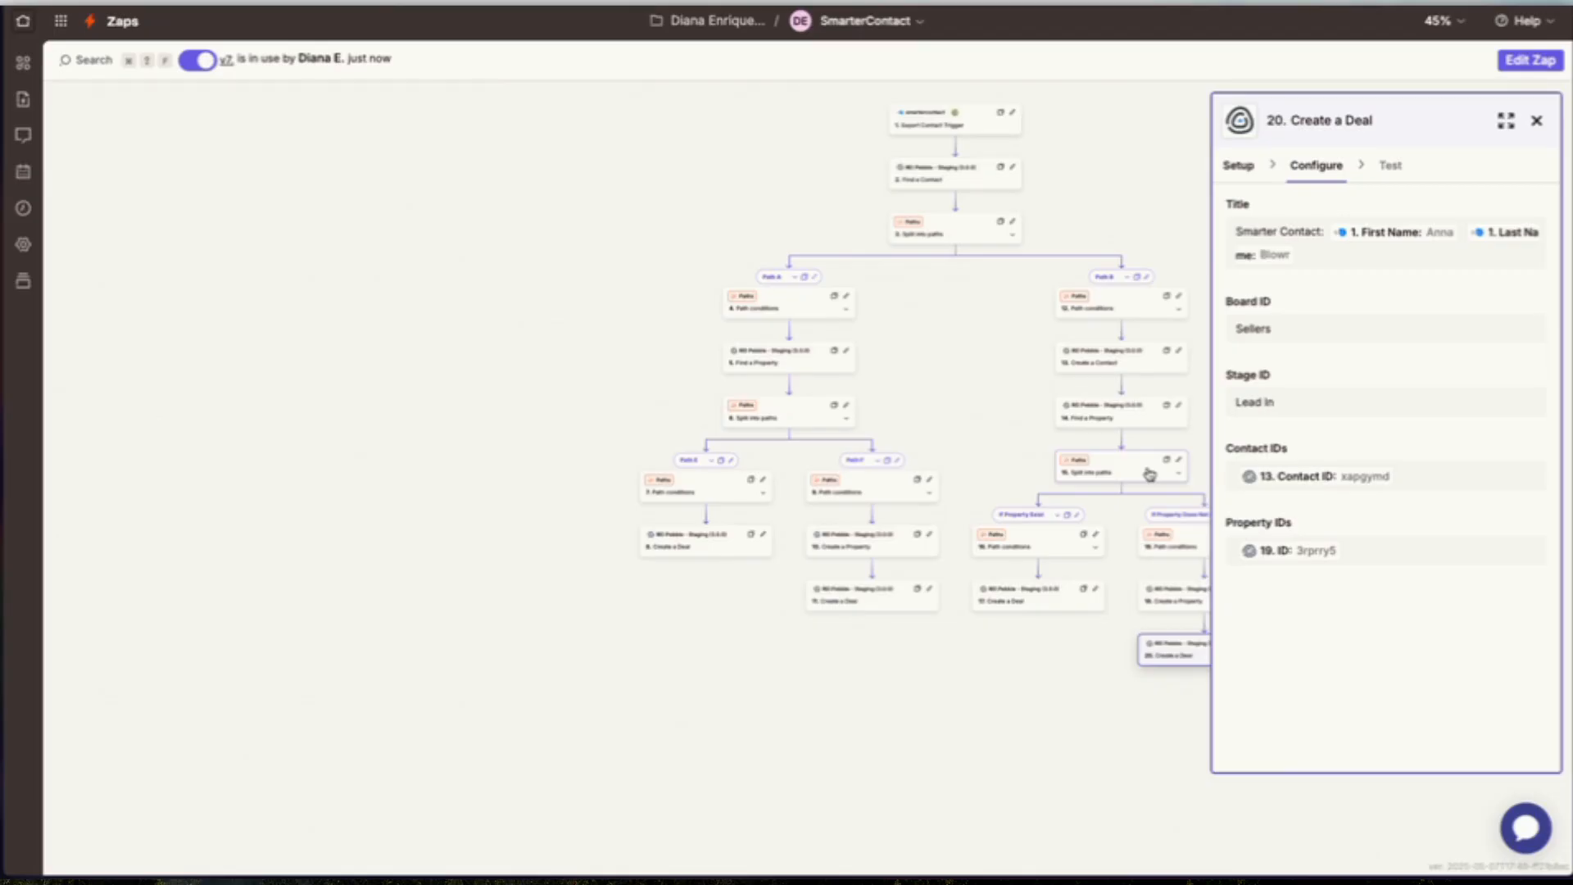
Switch to Smarter Contact and review the API integrations in the account settings.
mouse_move(10, 270)
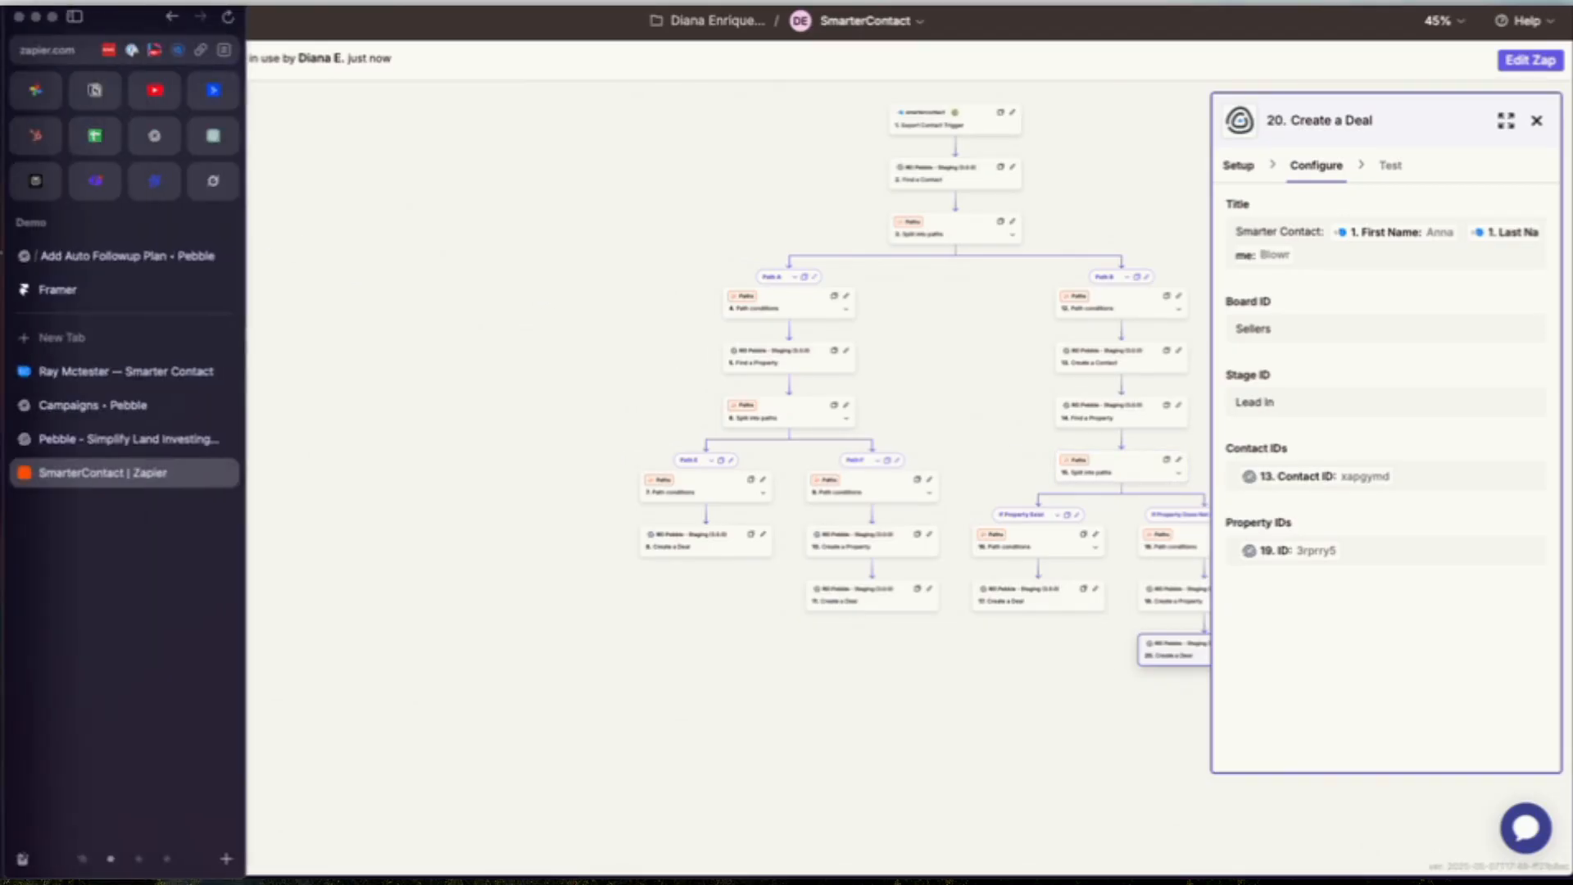
left_click(105, 369)
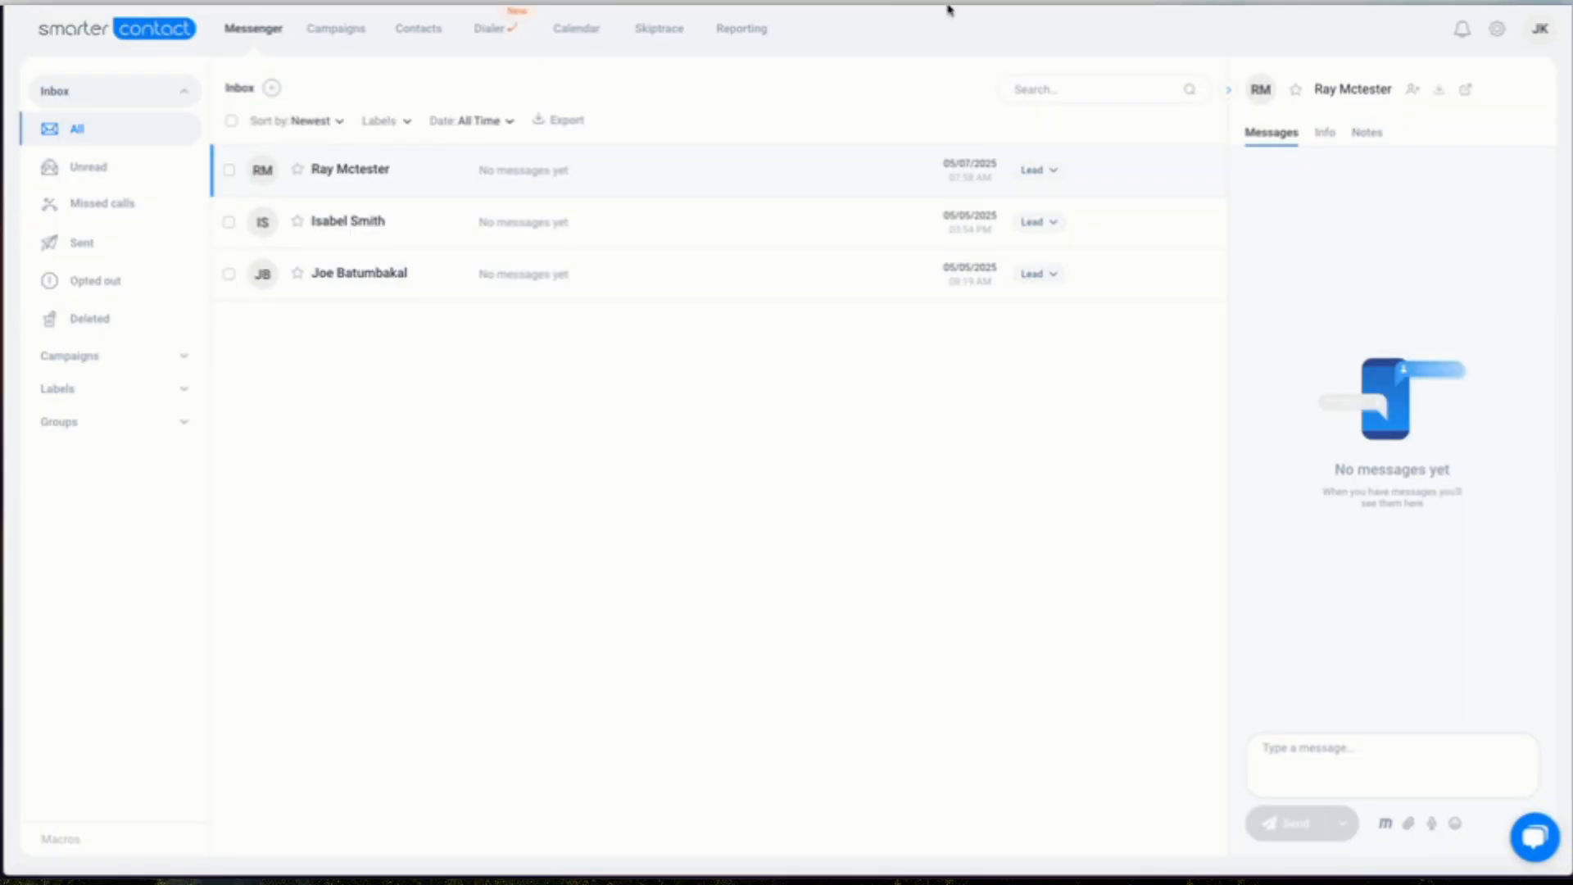
left_click(1498, 33)
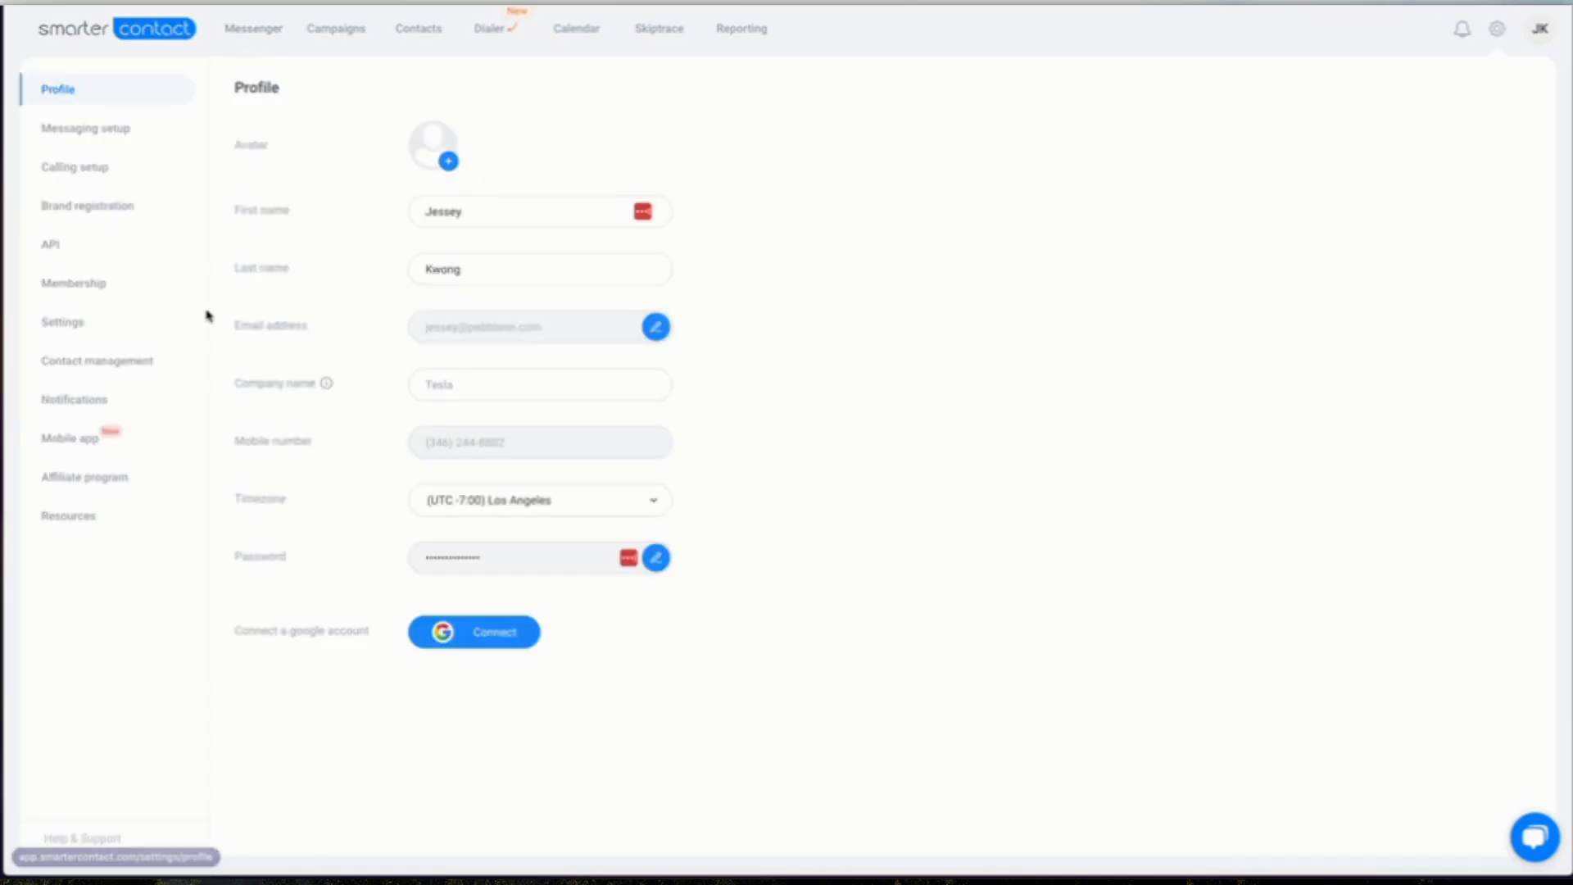
left_click(58, 245)
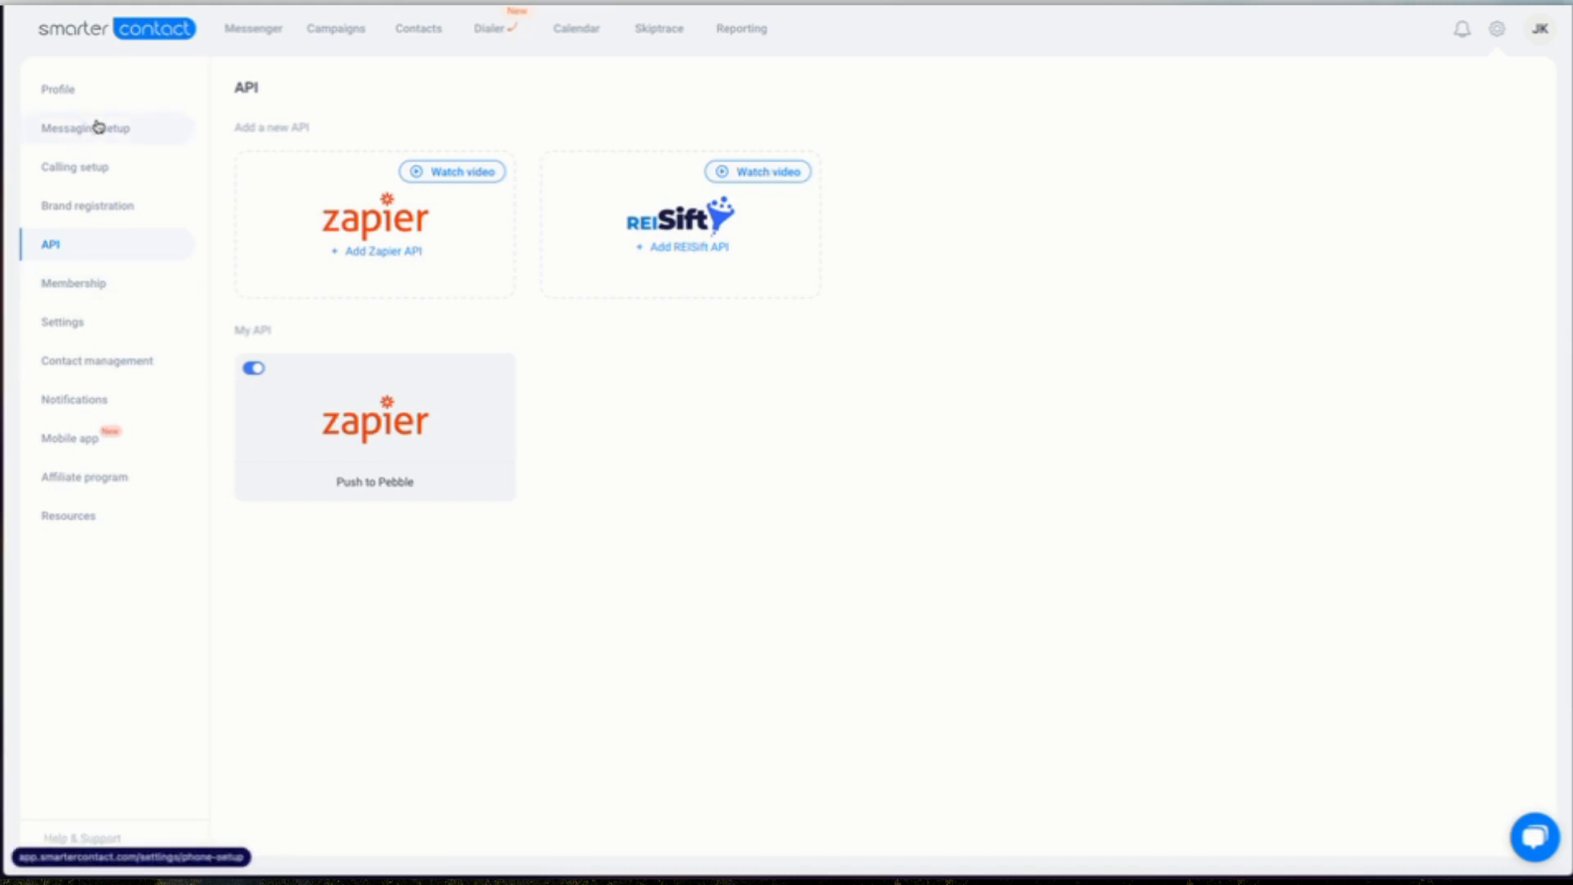
Export the newest contact in the Messenger inbox to the CRM with the Push to Pebble integration.
left_click(253, 29)
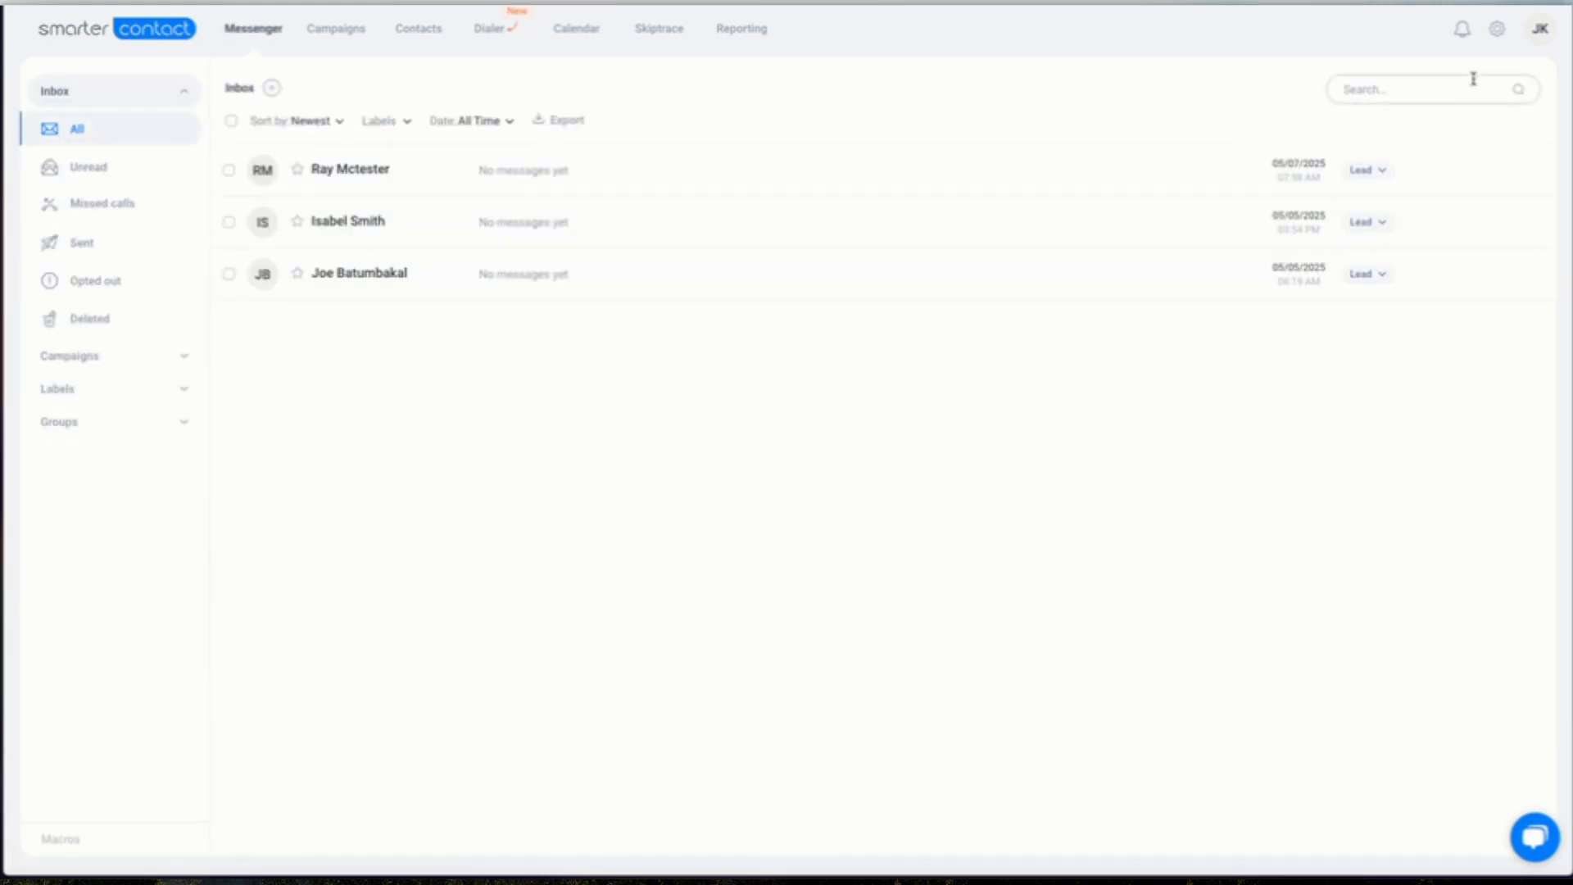
left_click(871, 187)
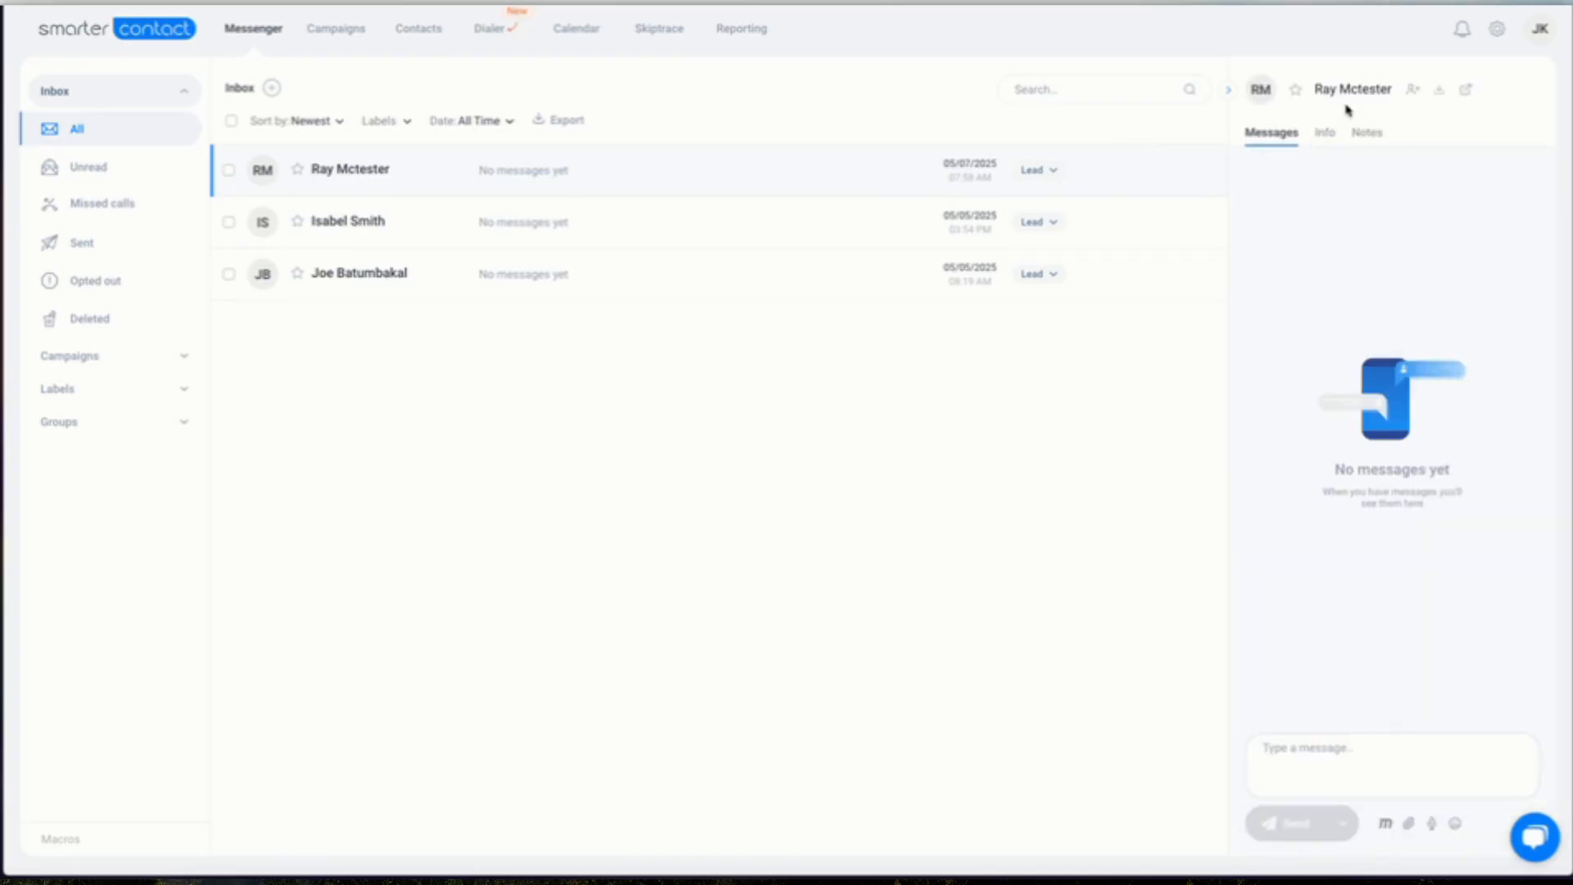
left_click(1440, 92)
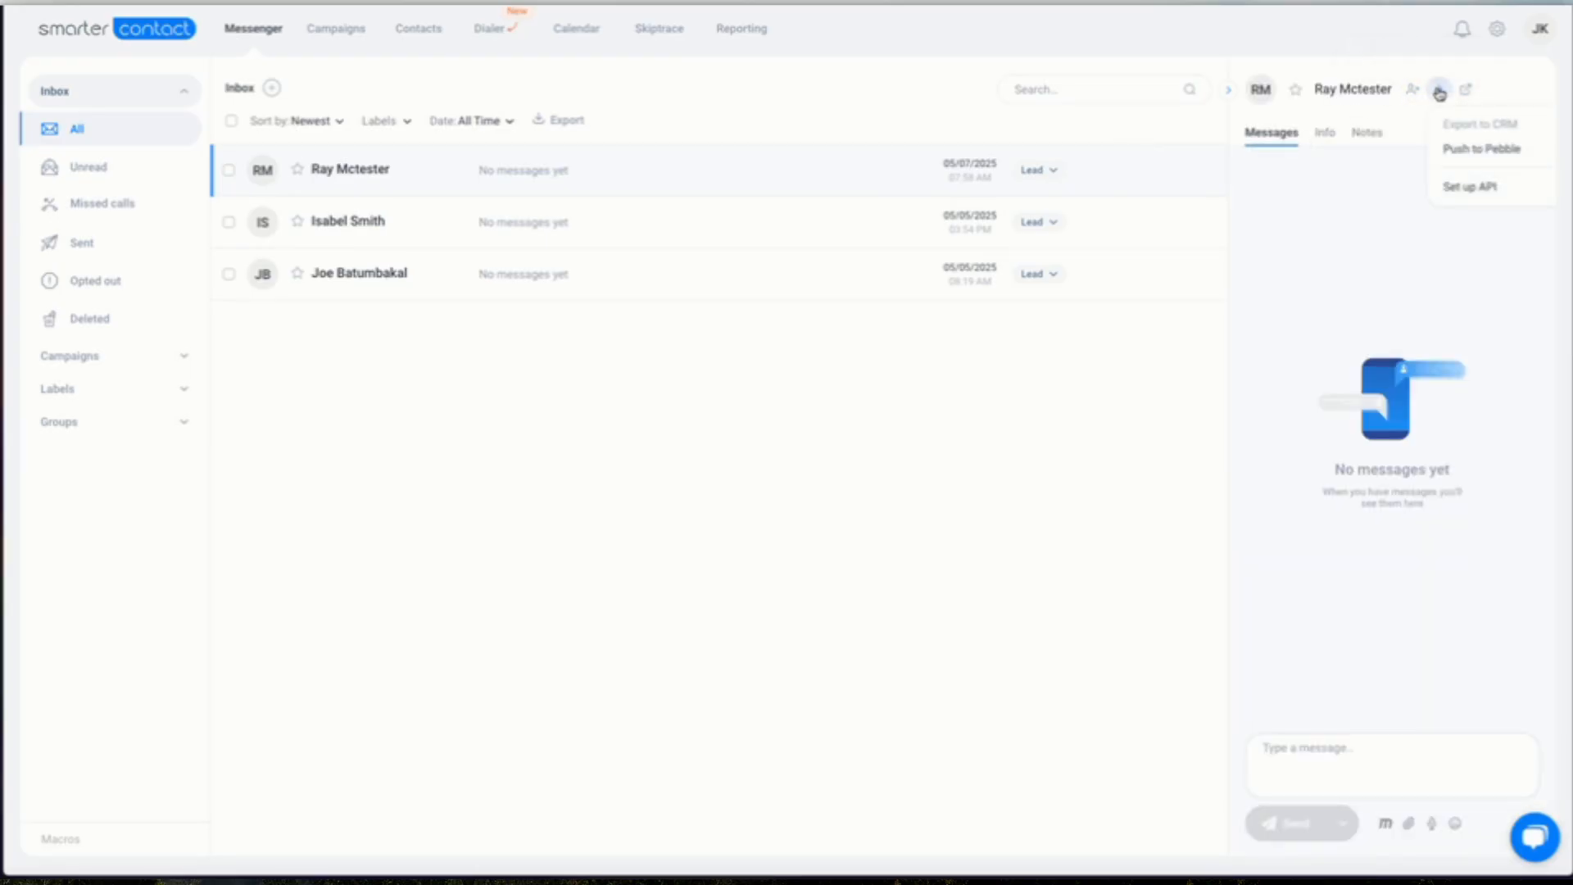
left_click(1467, 154)
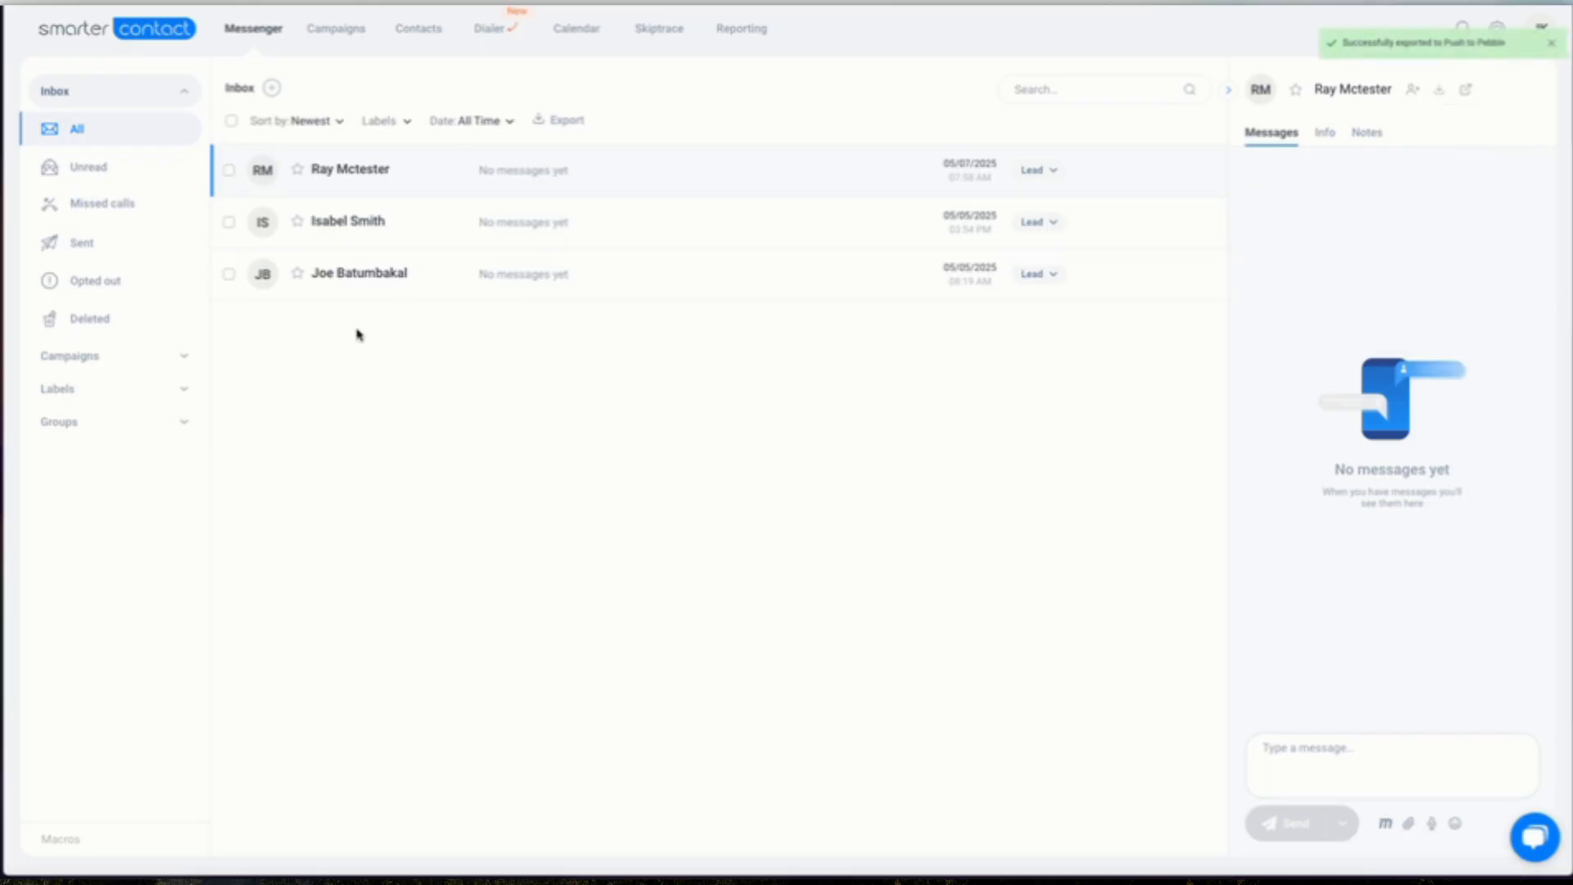
Switch to Pebble and check the Lead In column of the Sellers deal board for the exported deal.
mouse_move(3, 434)
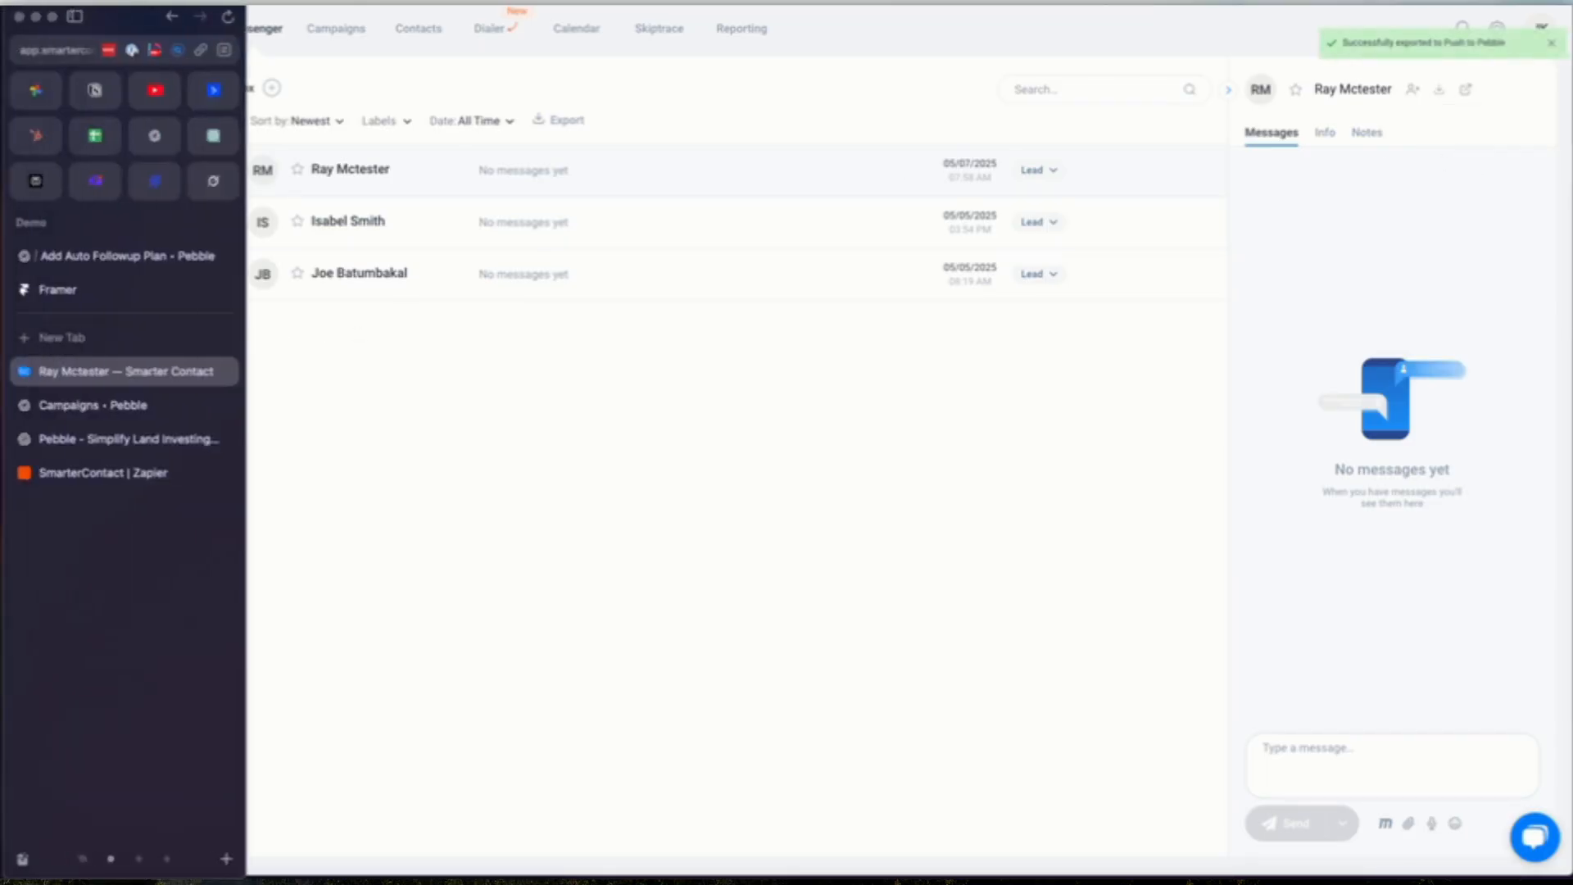
left_click(151, 436)
left_click(123, 405)
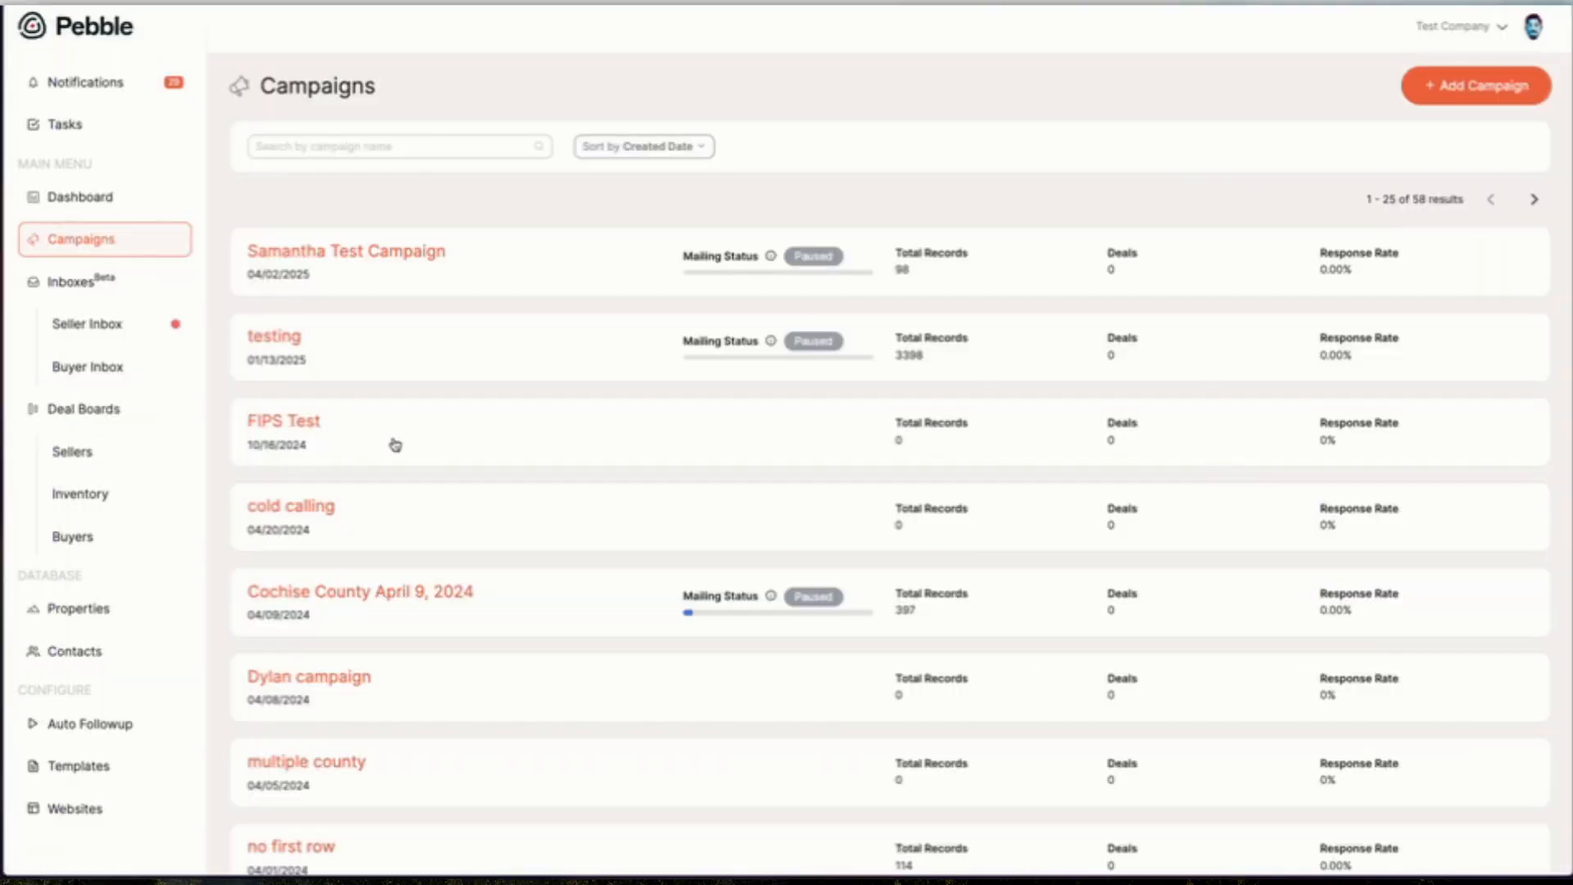
left_click(100, 448)
scroll(244, 475, "down", 2)
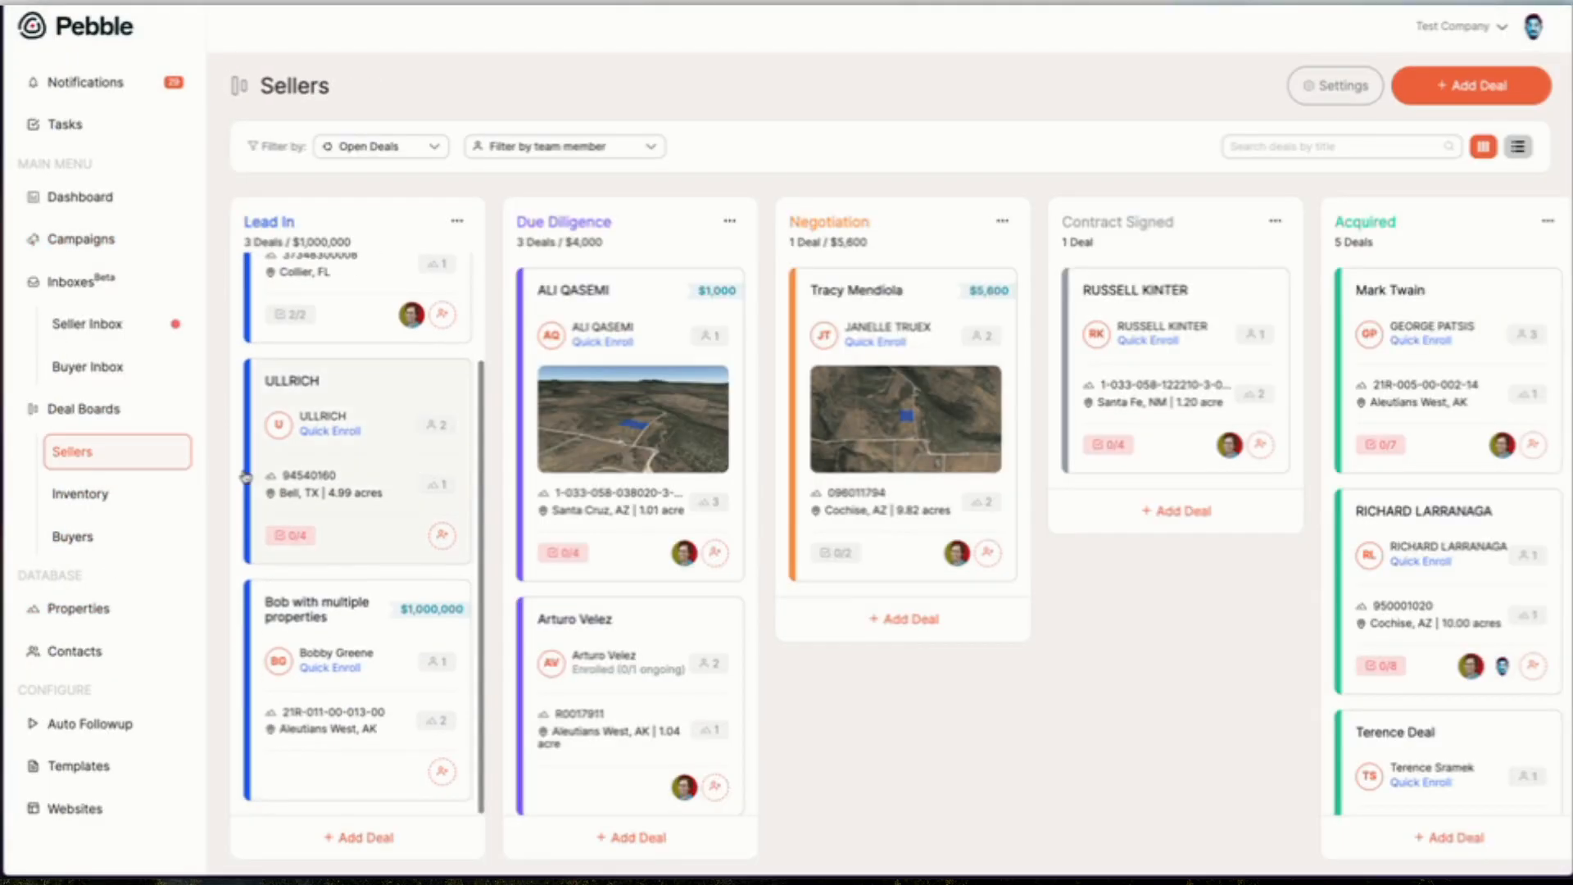
scroll(246, 475, "up", 2)
scroll(312, 508, "down", 2)
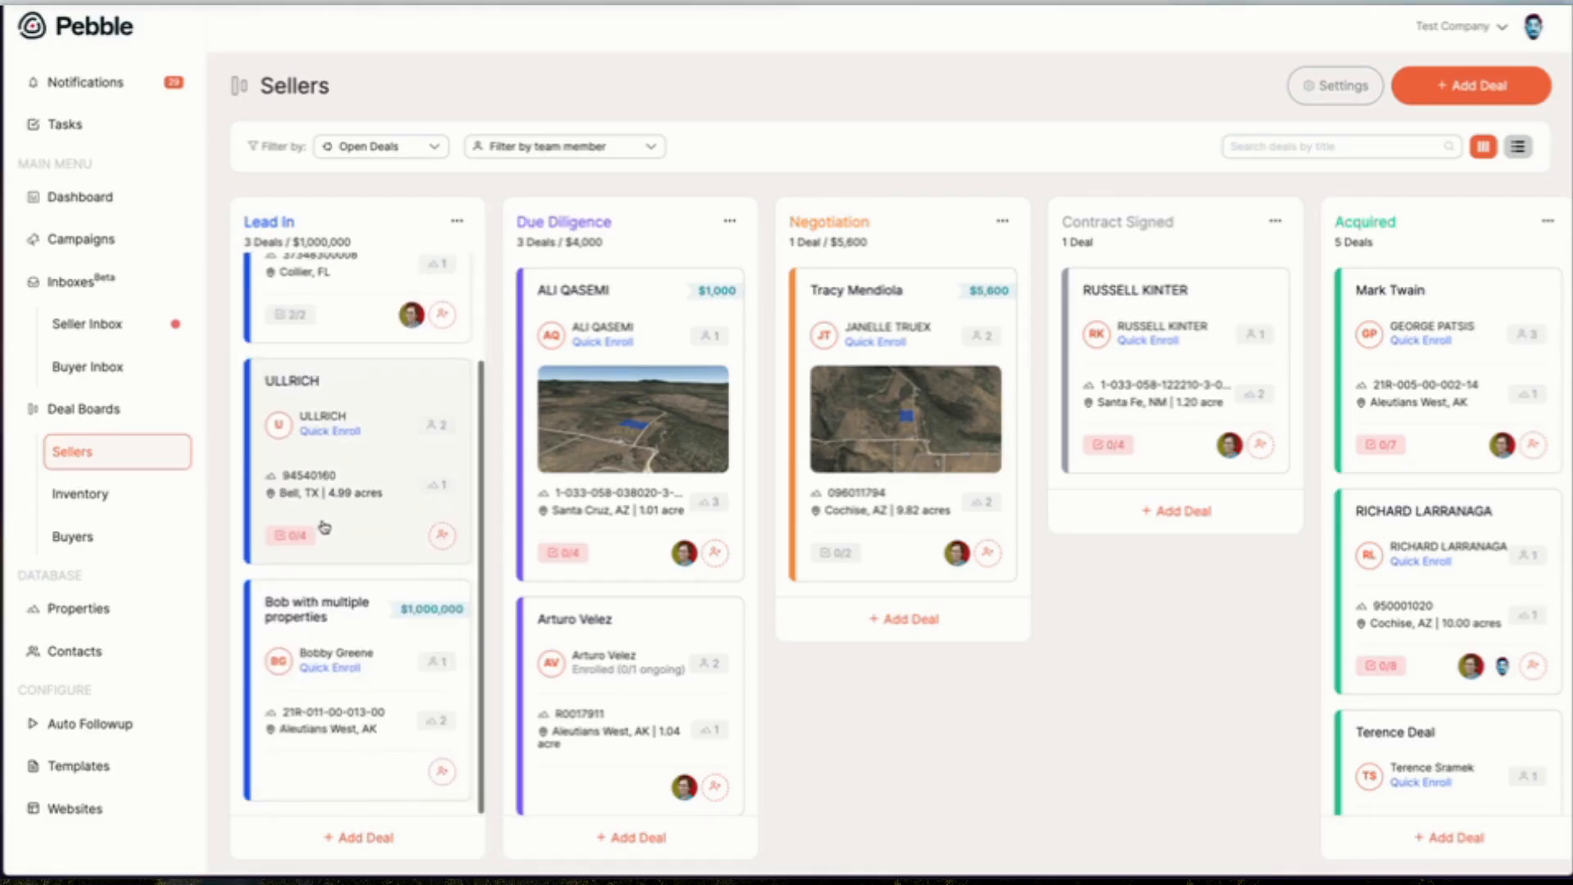
scroll(350, 653, "up", 2)
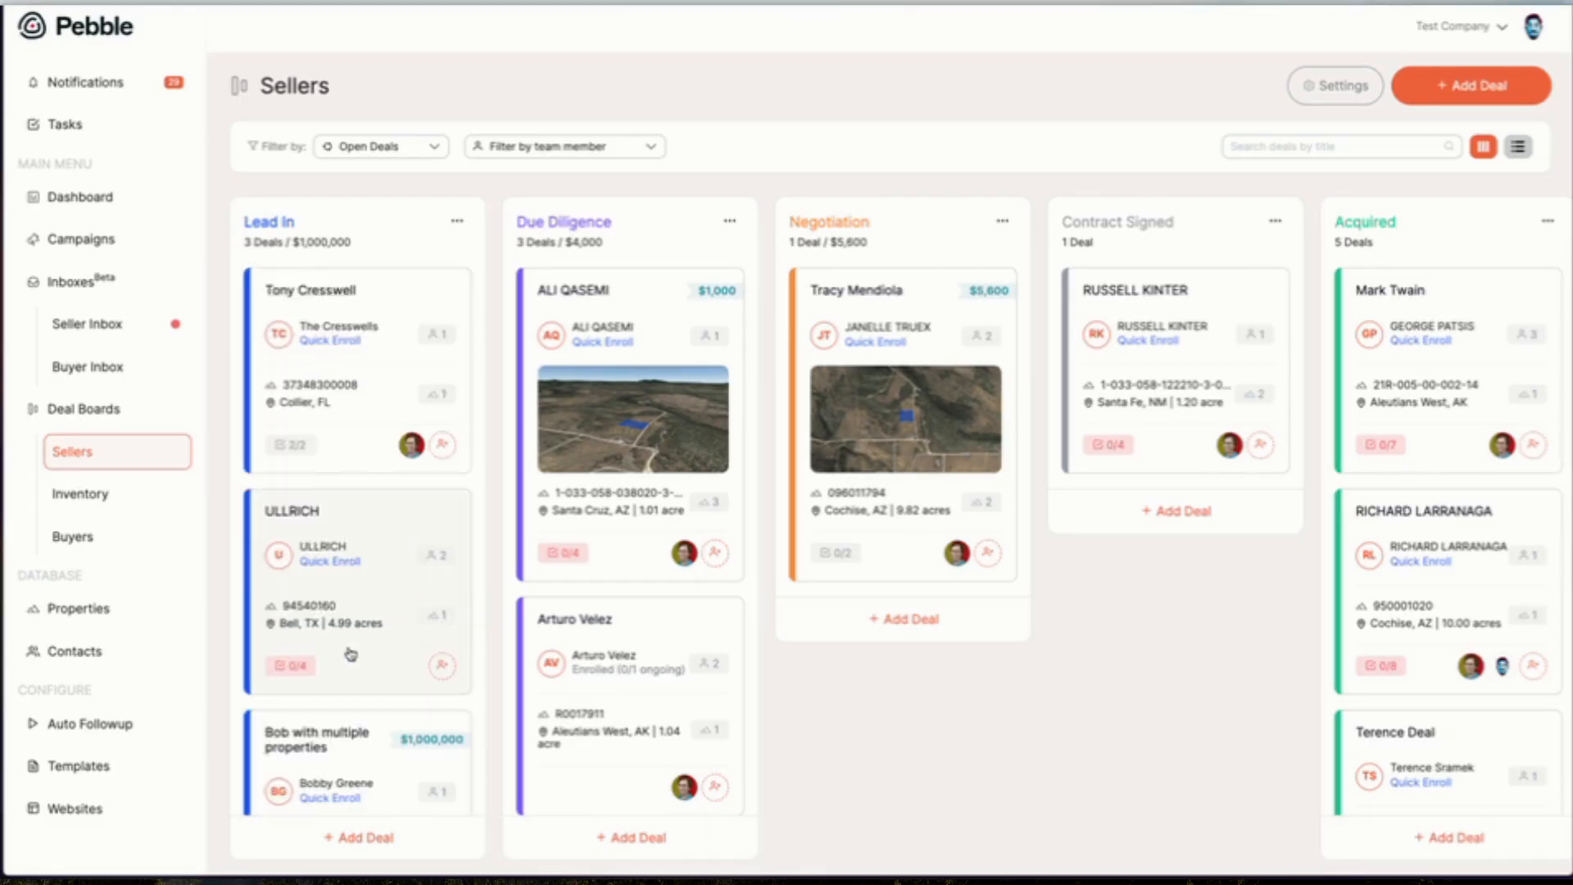
scroll(350, 653, "down", 2)
Switch to Zapier and open the run log of the SmarterContact Zap.
mouse_move(3, 432)
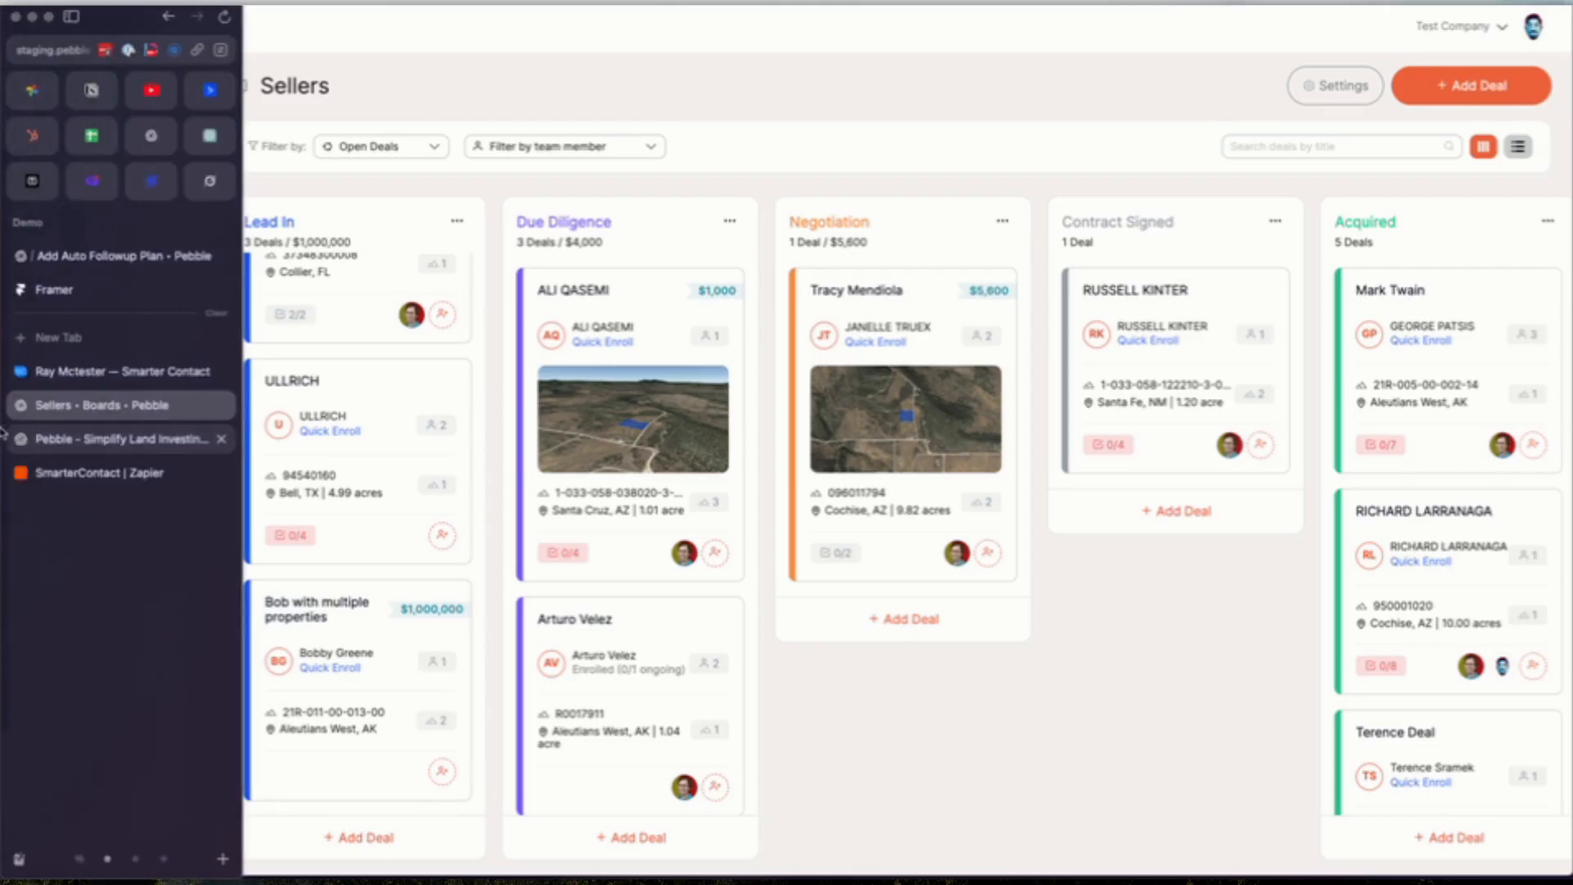
left_click(90, 473)
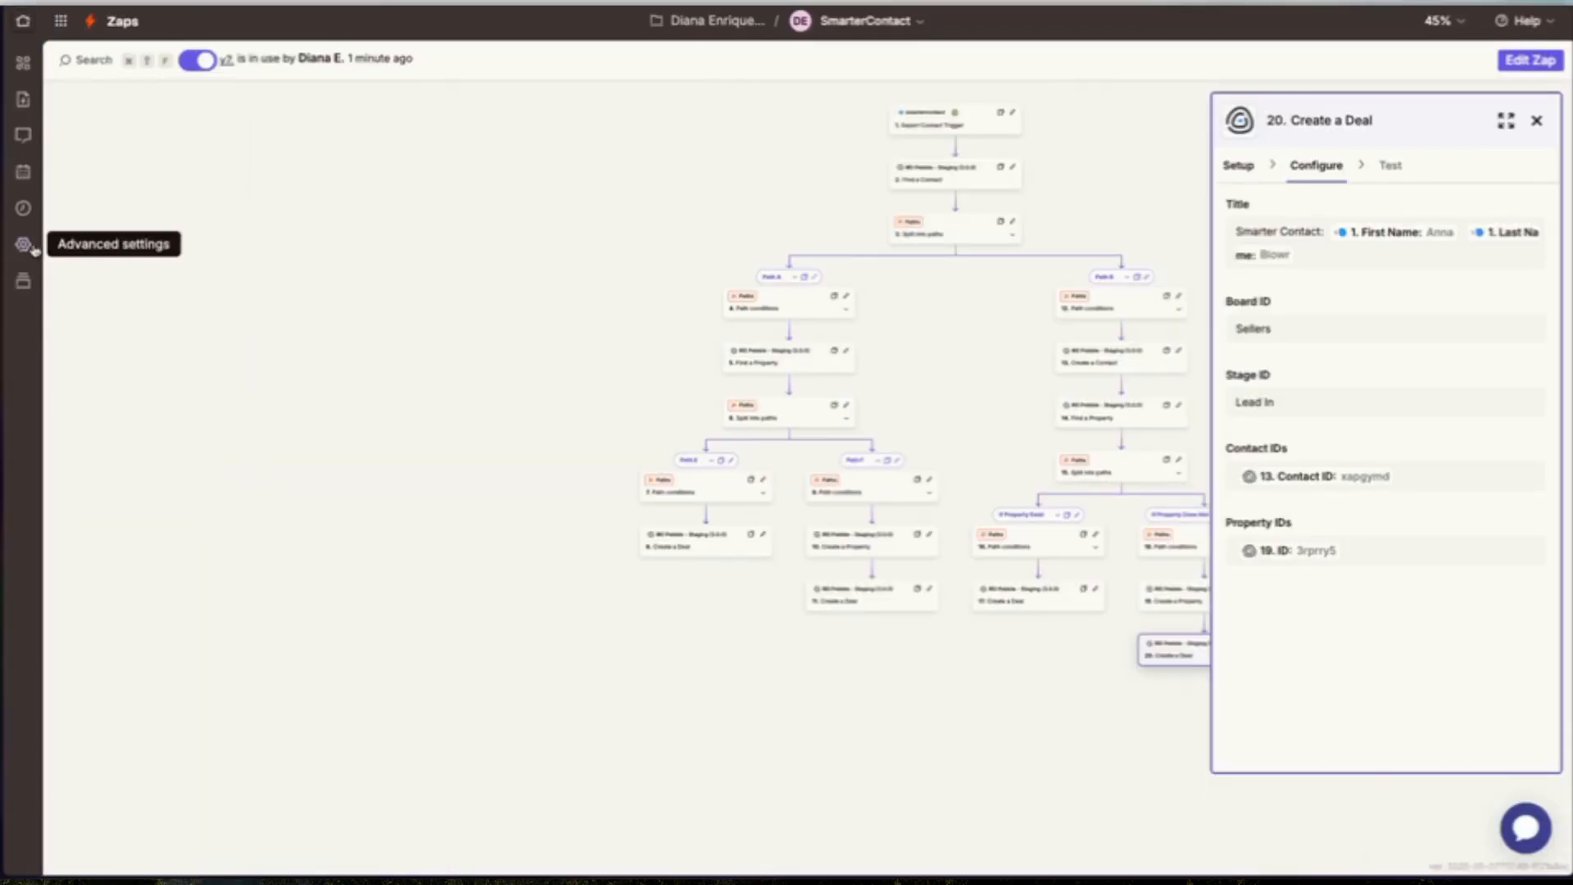
left_click(22, 210)
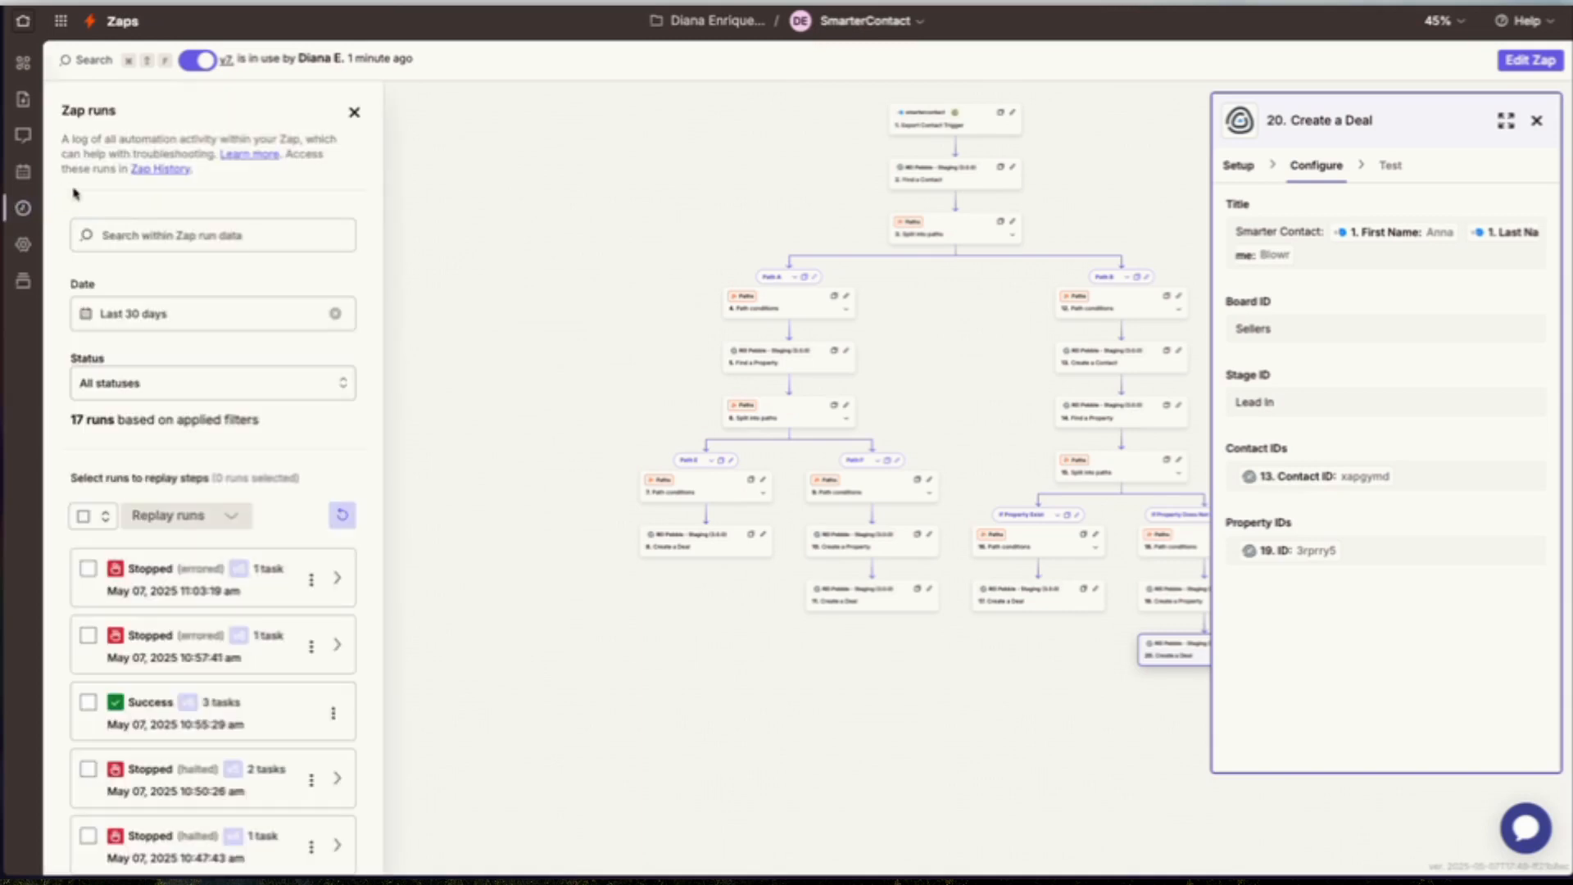
Check the recently updated Zaps on the Zapier home page and open the latest SmarterContact run from Zap History.
left_click(23, 20)
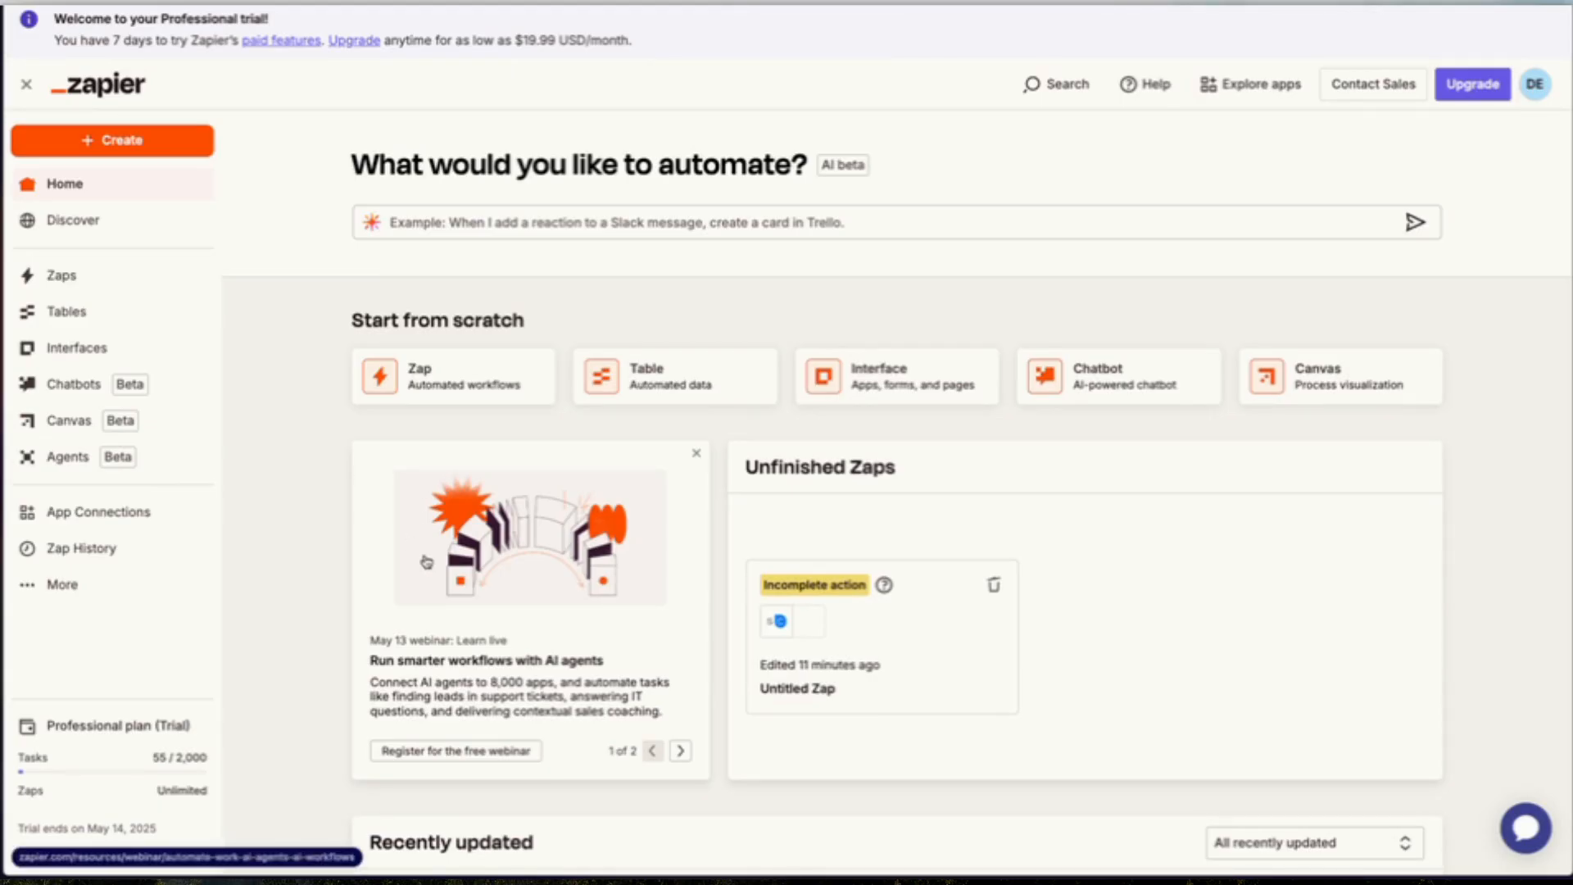
scroll(426, 672, "down", 7)
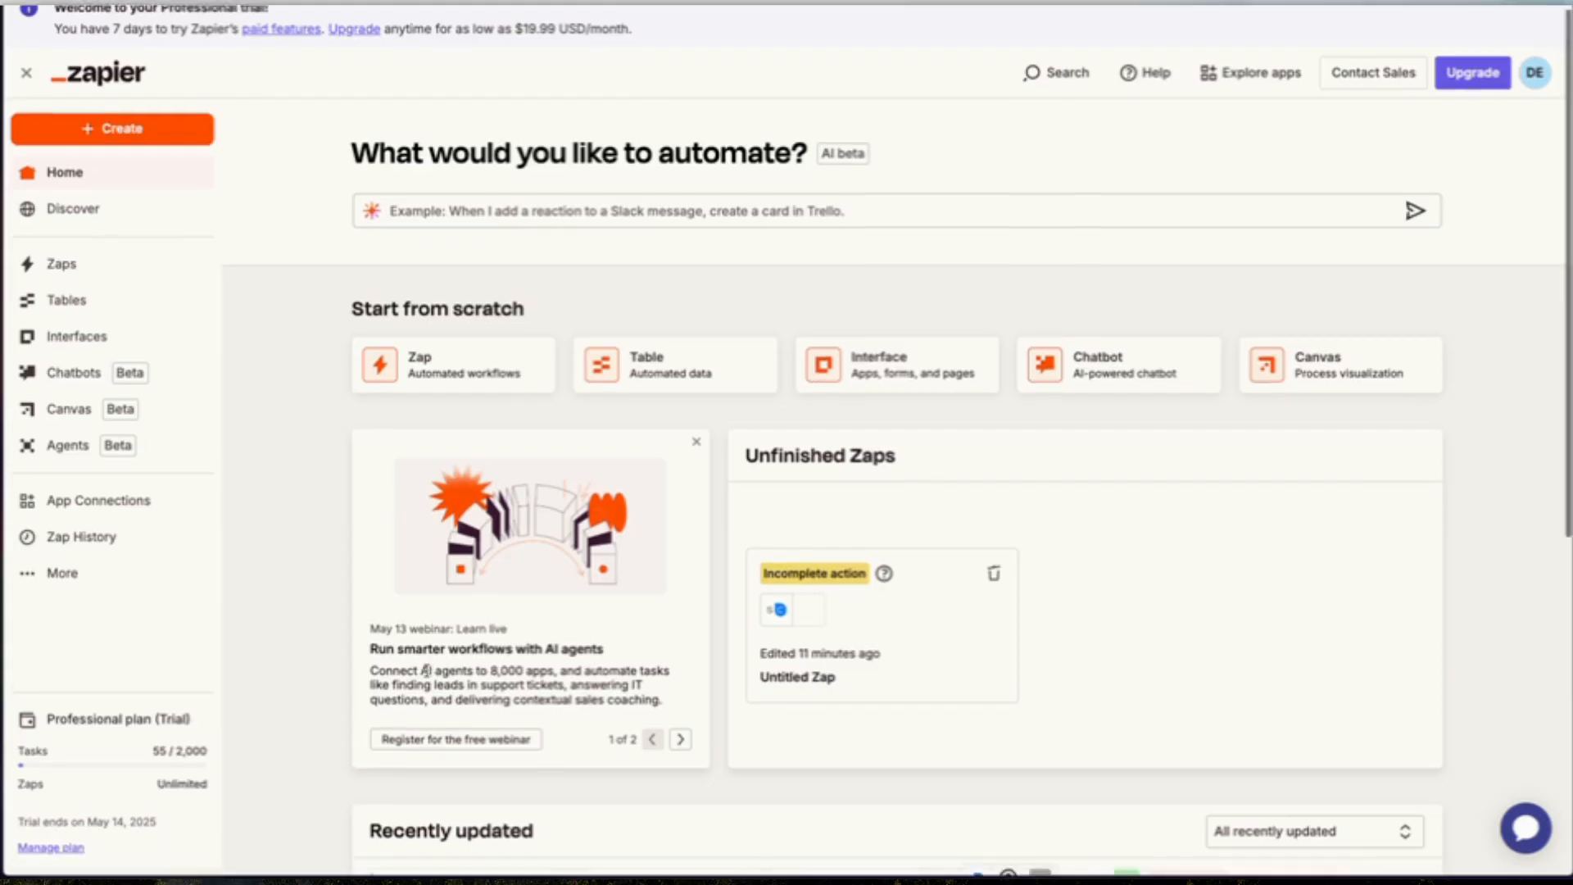
scroll(426, 671, "up", 4)
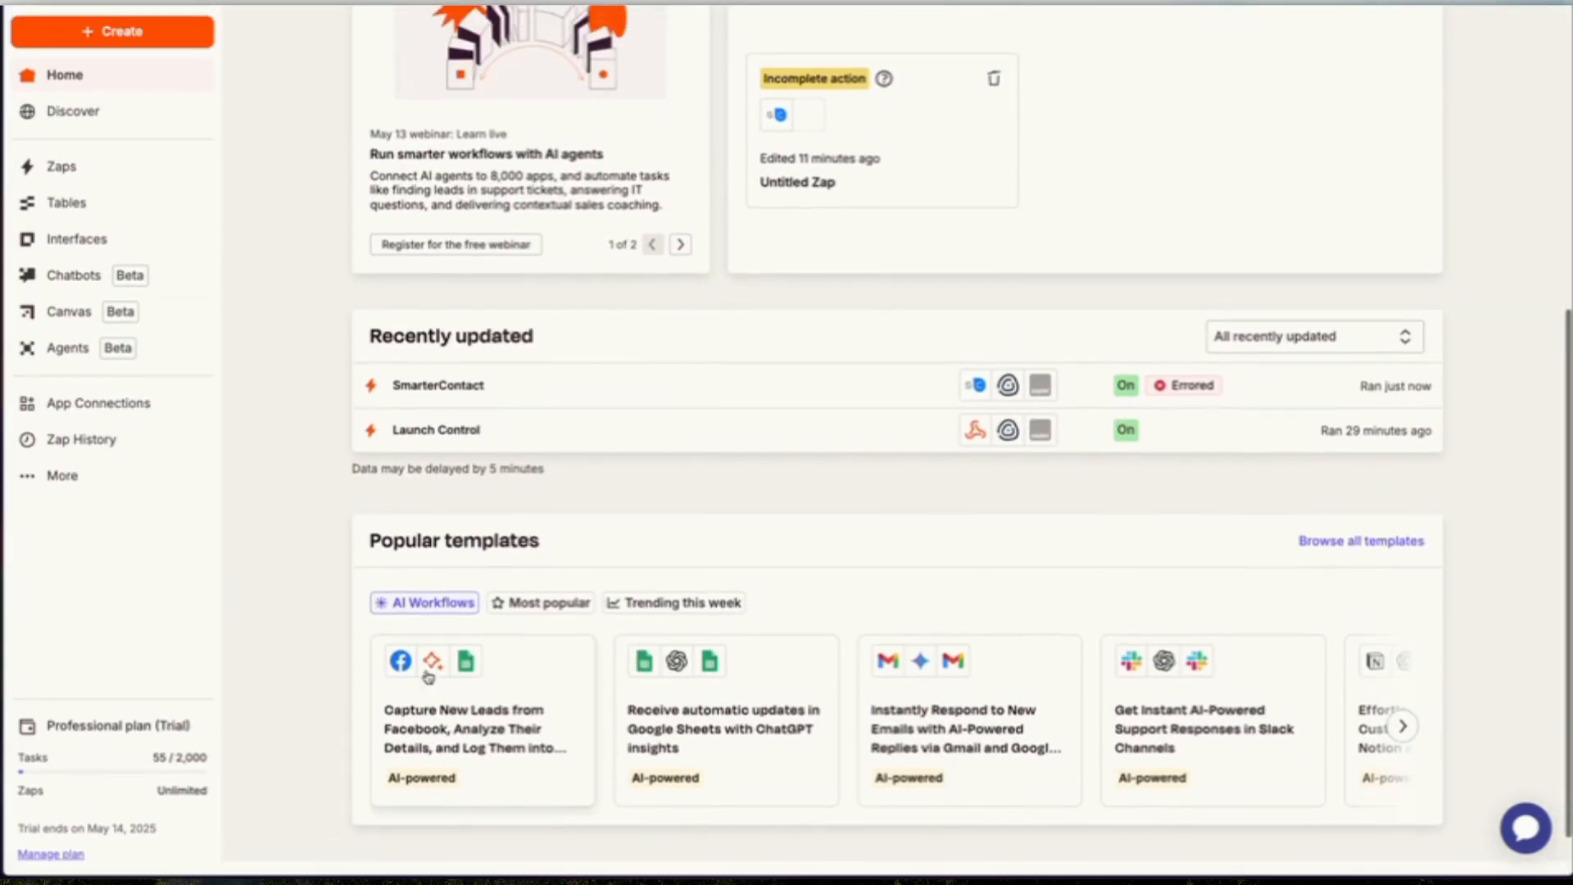
left_click(95, 441)
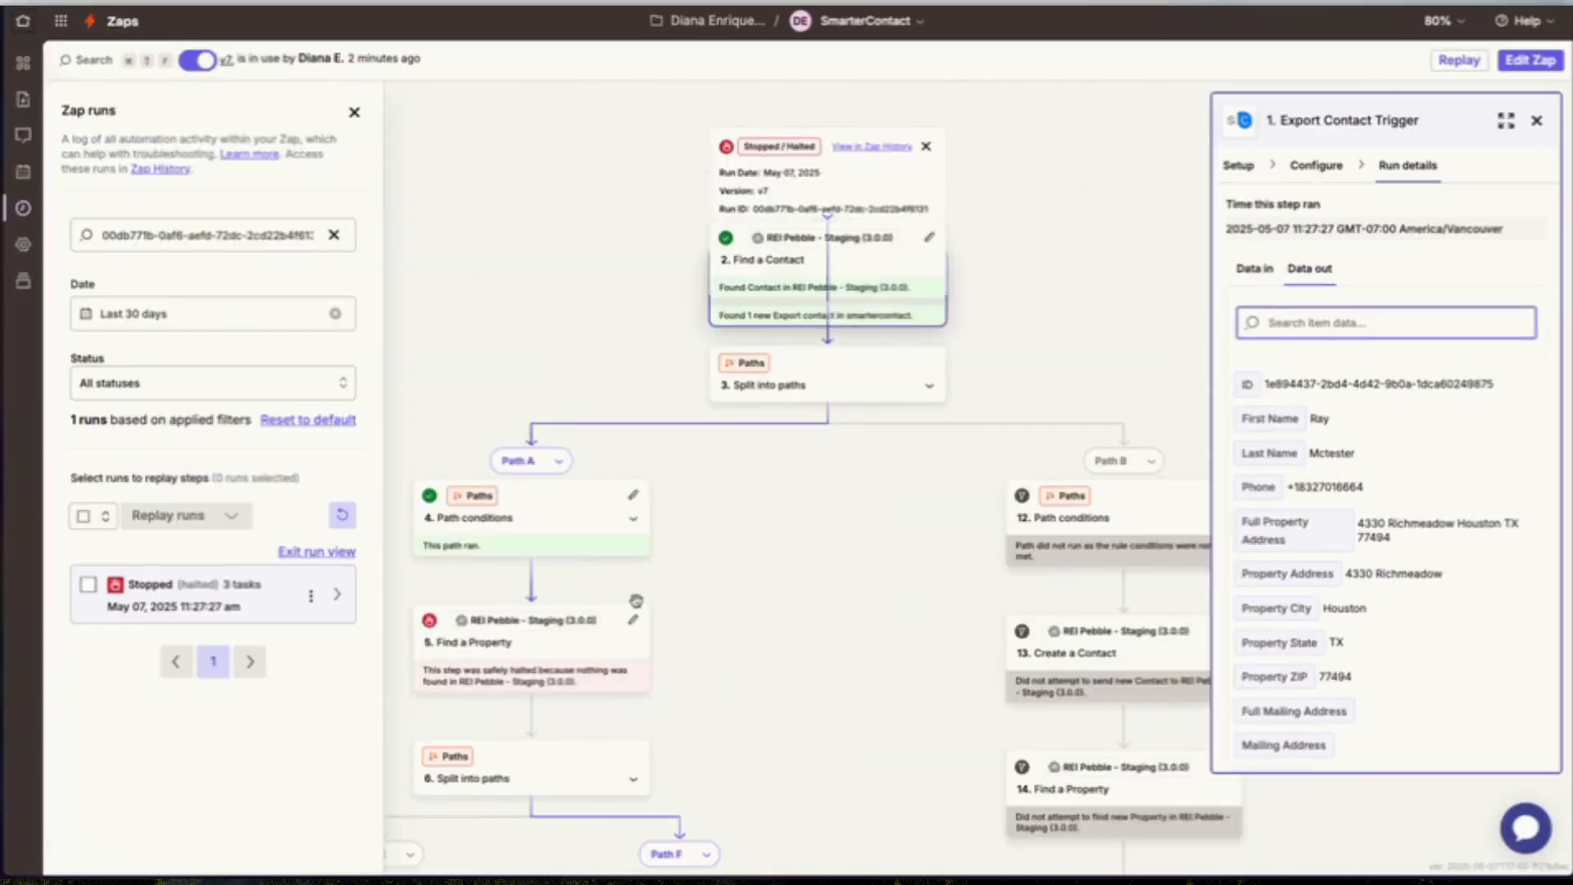
Examine which path conditions and create steps ran under Path A in the latest Zap run.
scroll(637, 602, "down", 10)
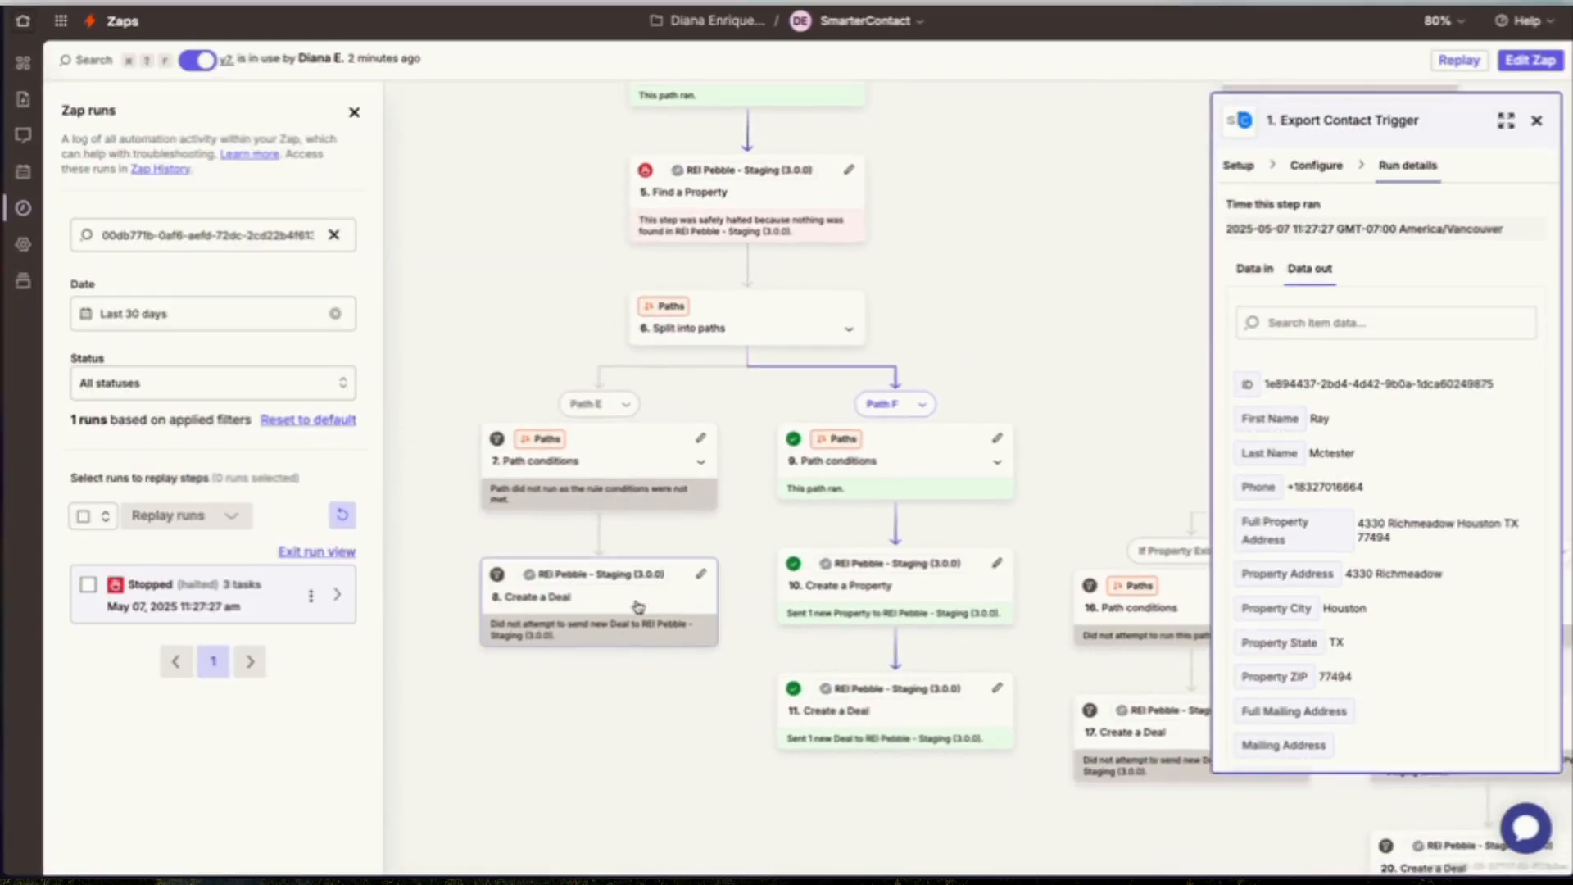
scroll(636, 605, "up", 5)
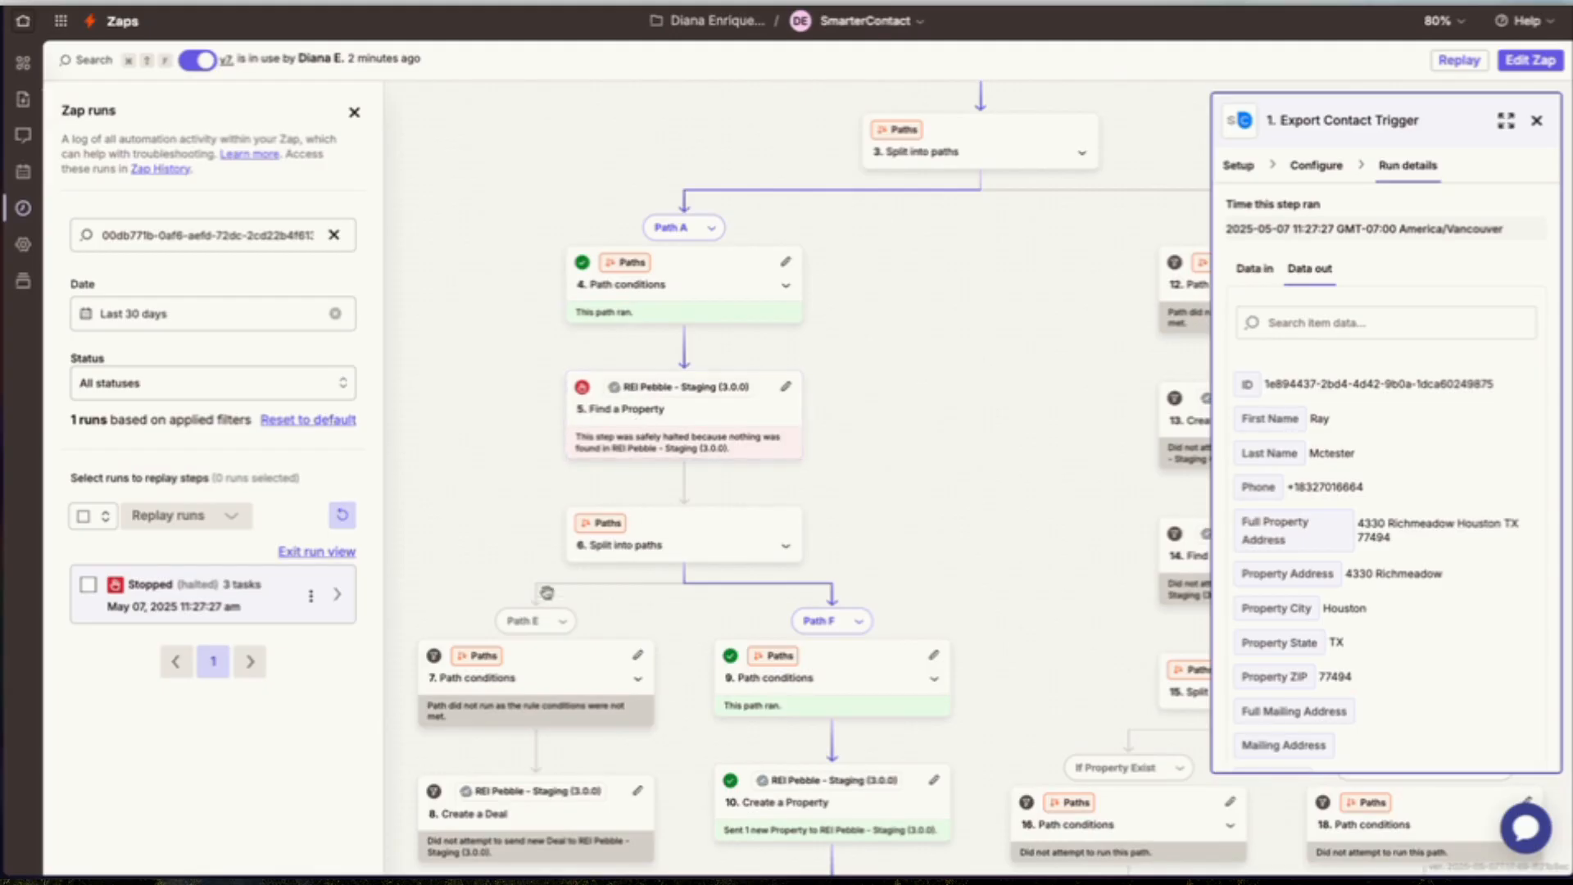
scroll(803, 631, "down", 5)
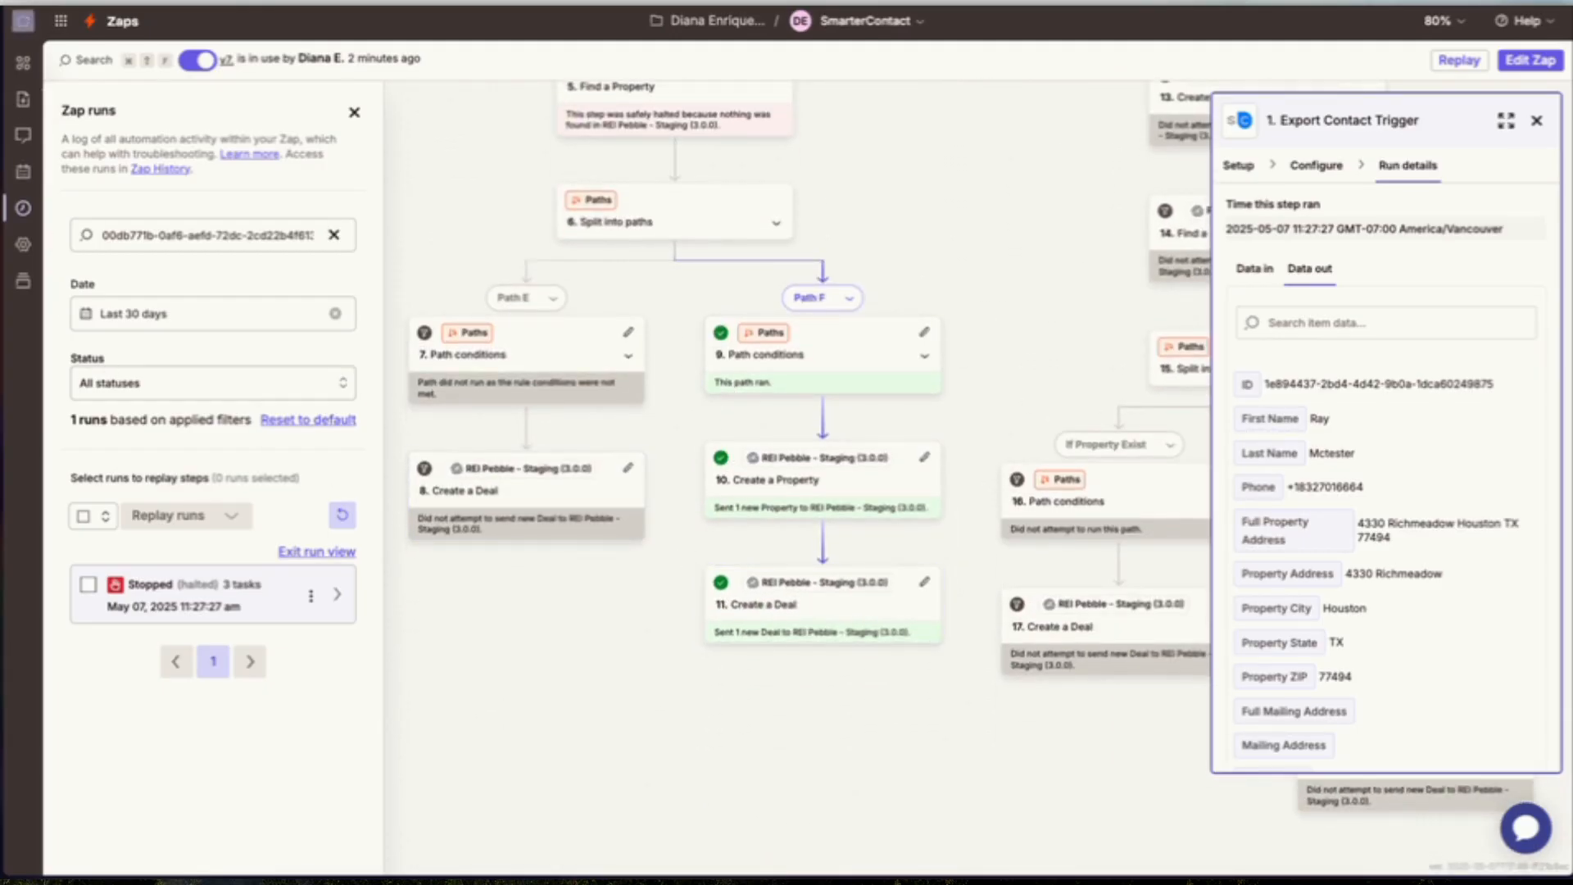
Return to Pebble's Sellers board and check the Lead In column for the transferred Smarter Contact deal.
mouse_move(4, 245)
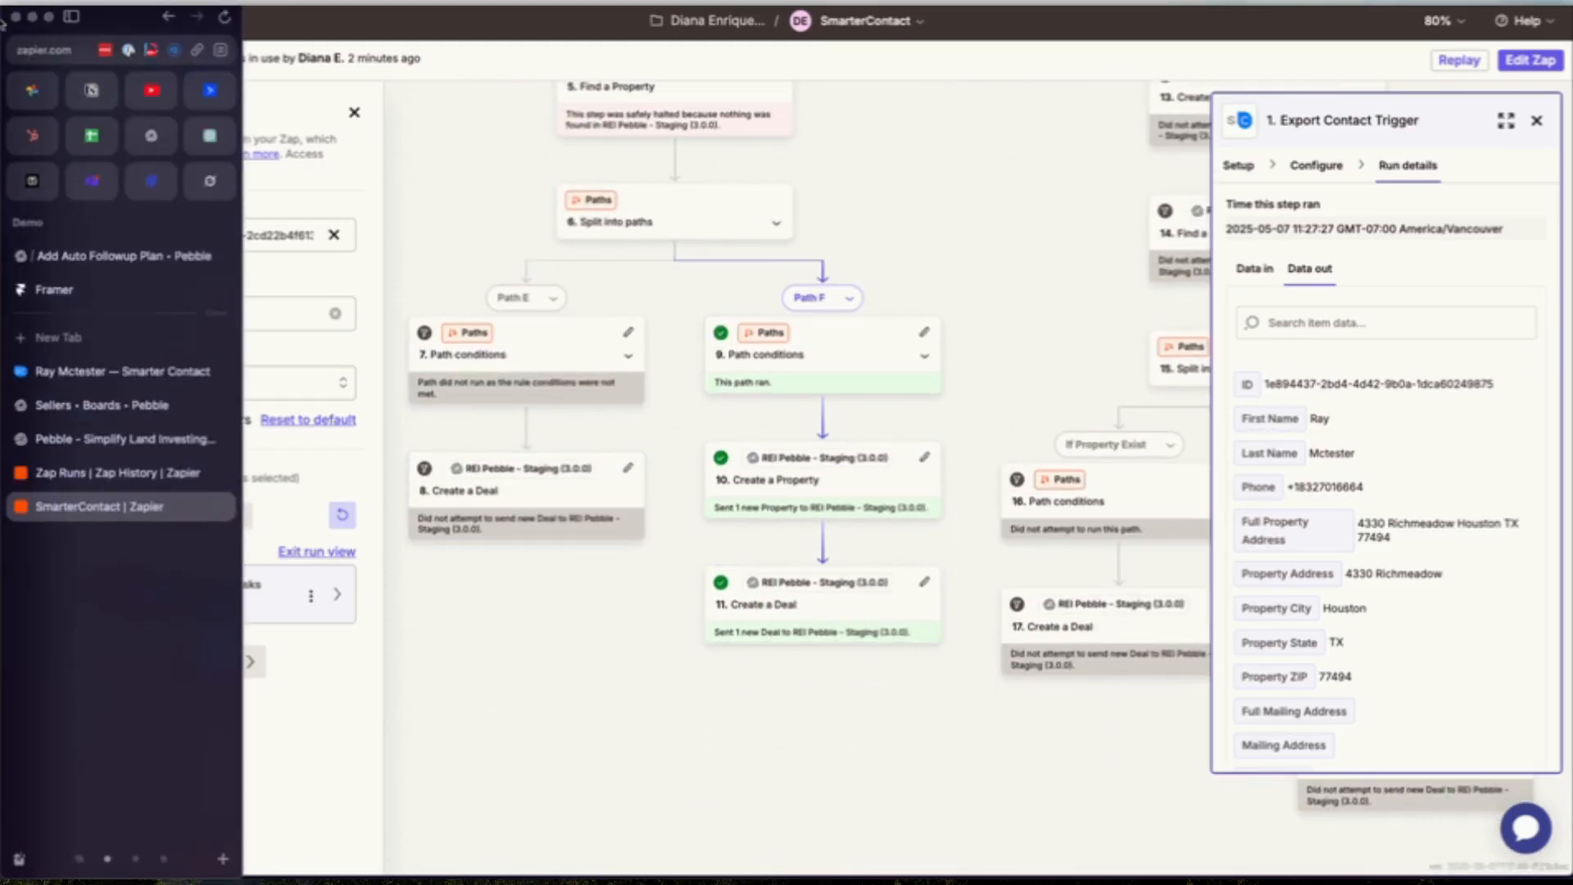
left_click(123, 405)
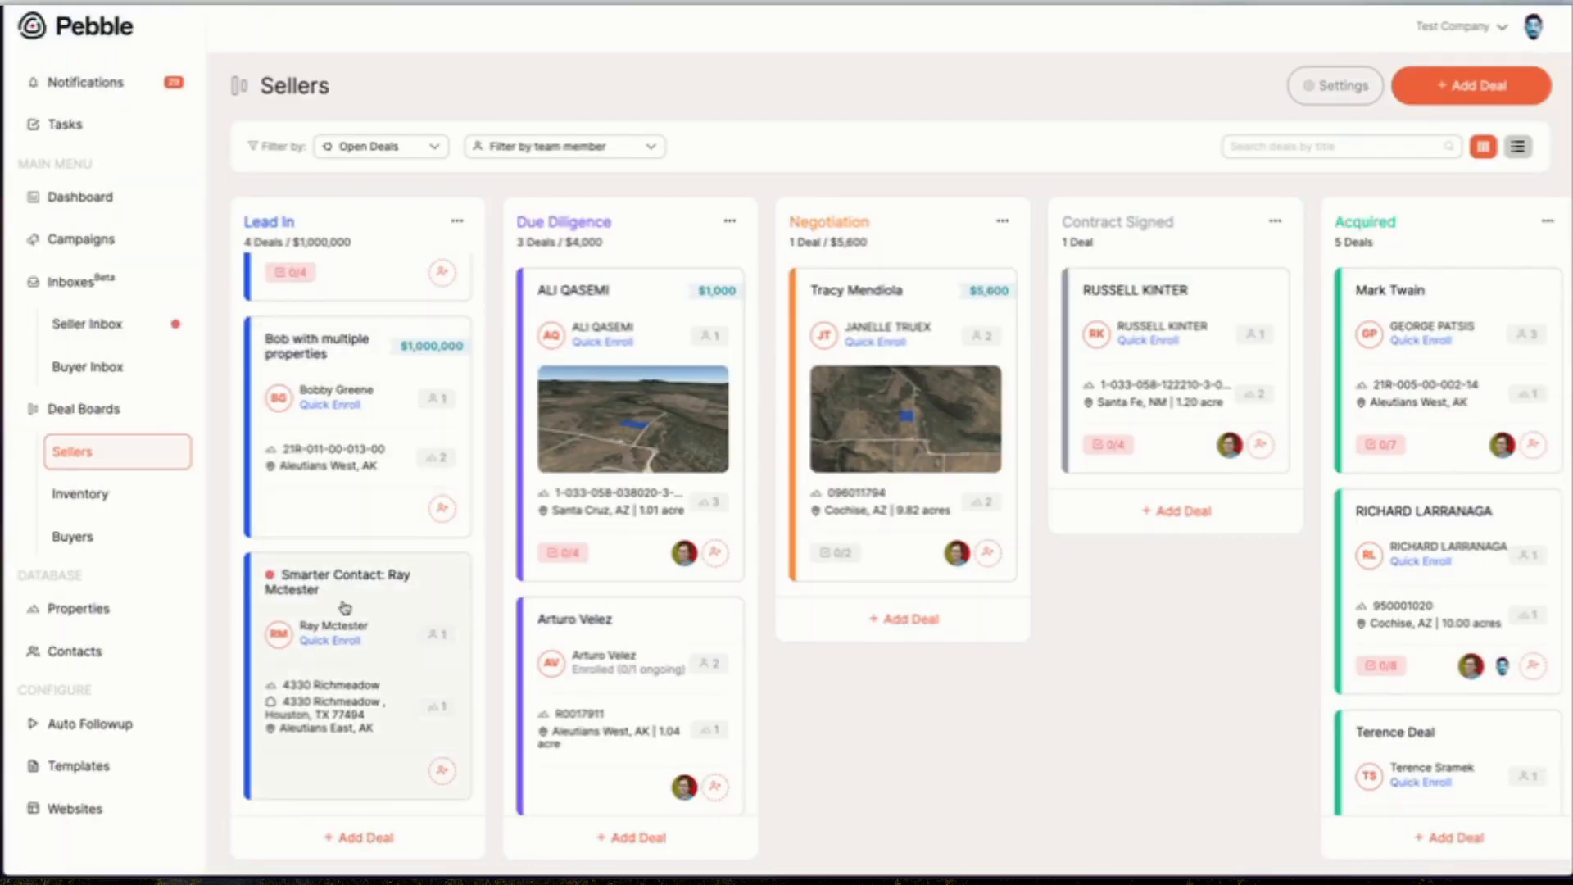